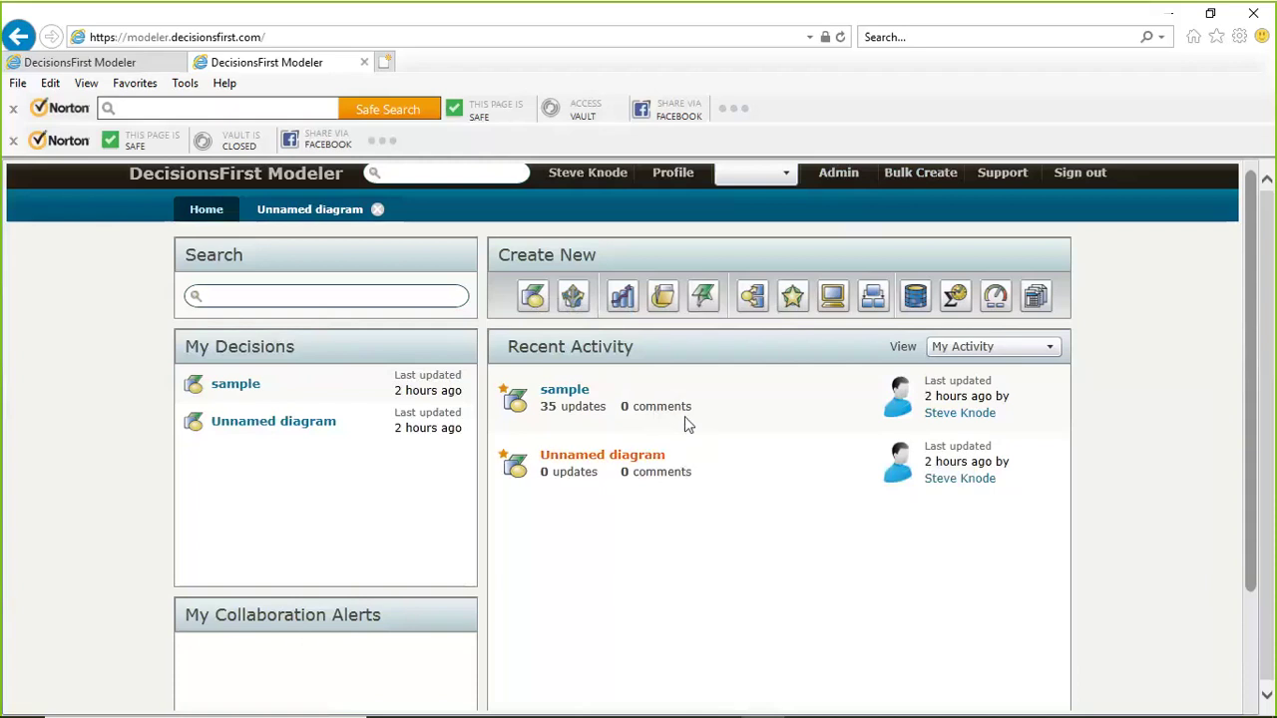
# Create a new decision diagram and name it "Mortgage walkthrough"
pyautogui.click(536, 296)
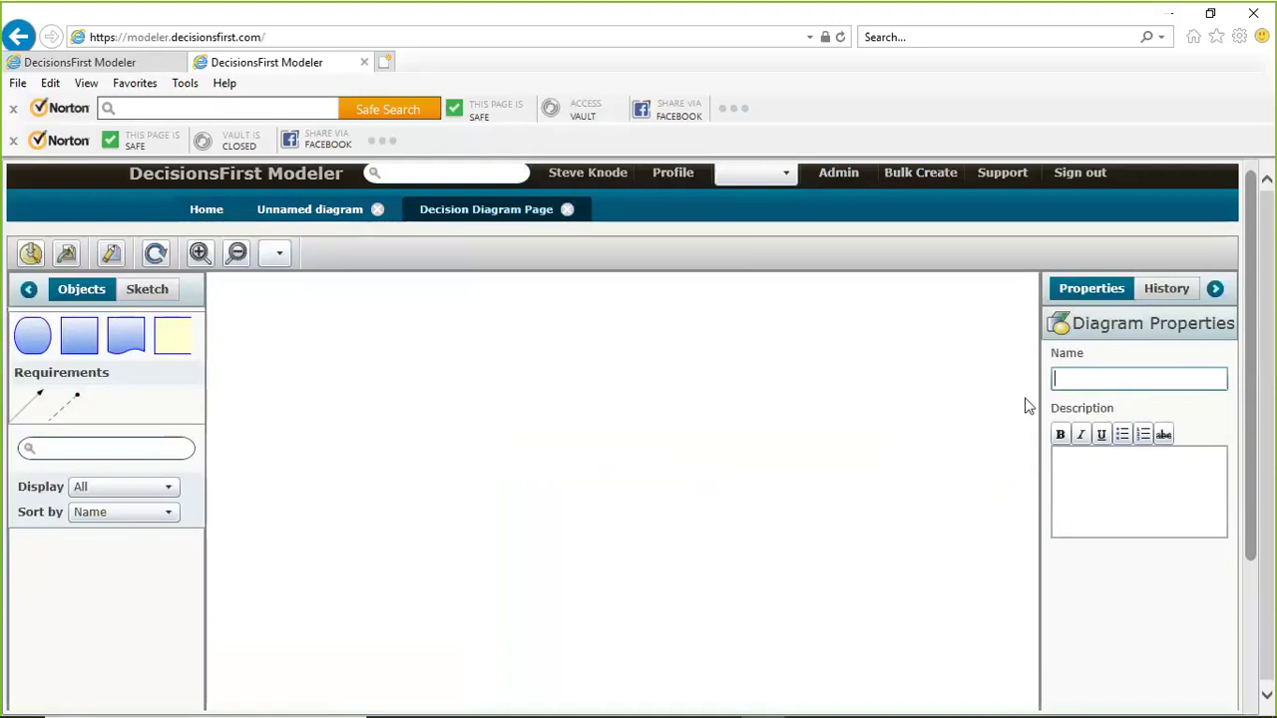
pyautogui.write('Mortgage walktro')
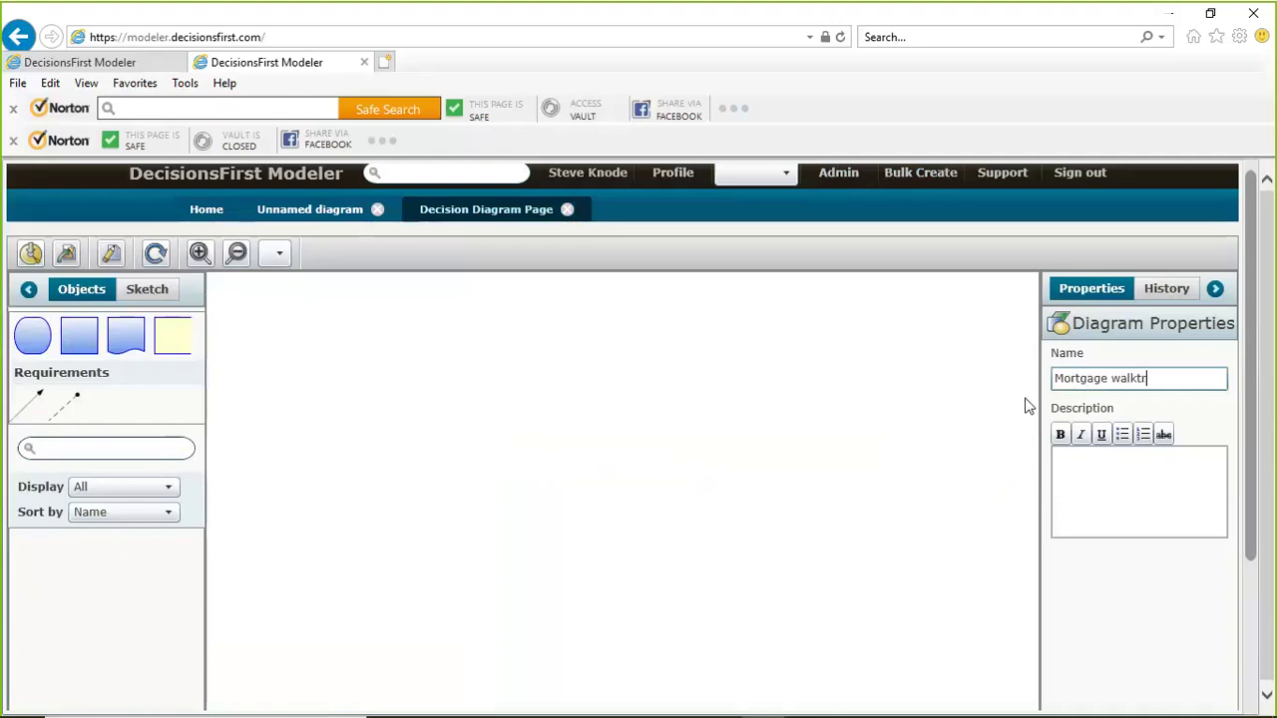
pyautogui.press('BackSpace')
pyautogui.press('BackSpace')
pyautogui.write('hrough')
pyautogui.click(1060, 455)
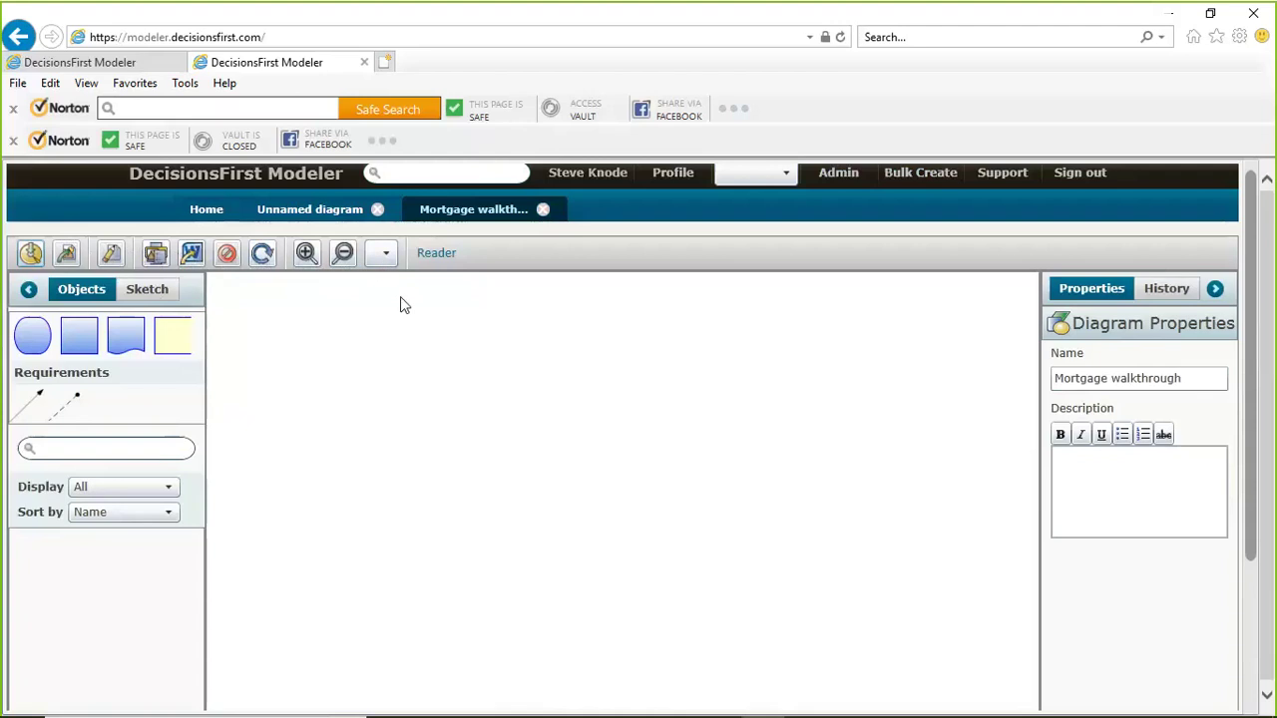
# Switch to the overall diagram PDF in Soda PDF, examine the decision structure and return to DecisionsFirst Modeler
pyautogui.hotkey('alt', 'Tab')
pyautogui.hotkey('alt', 'Tab')
pyautogui.hotkey('alt', 'Tab')
pyautogui.hotkey('alt', 'Tab')
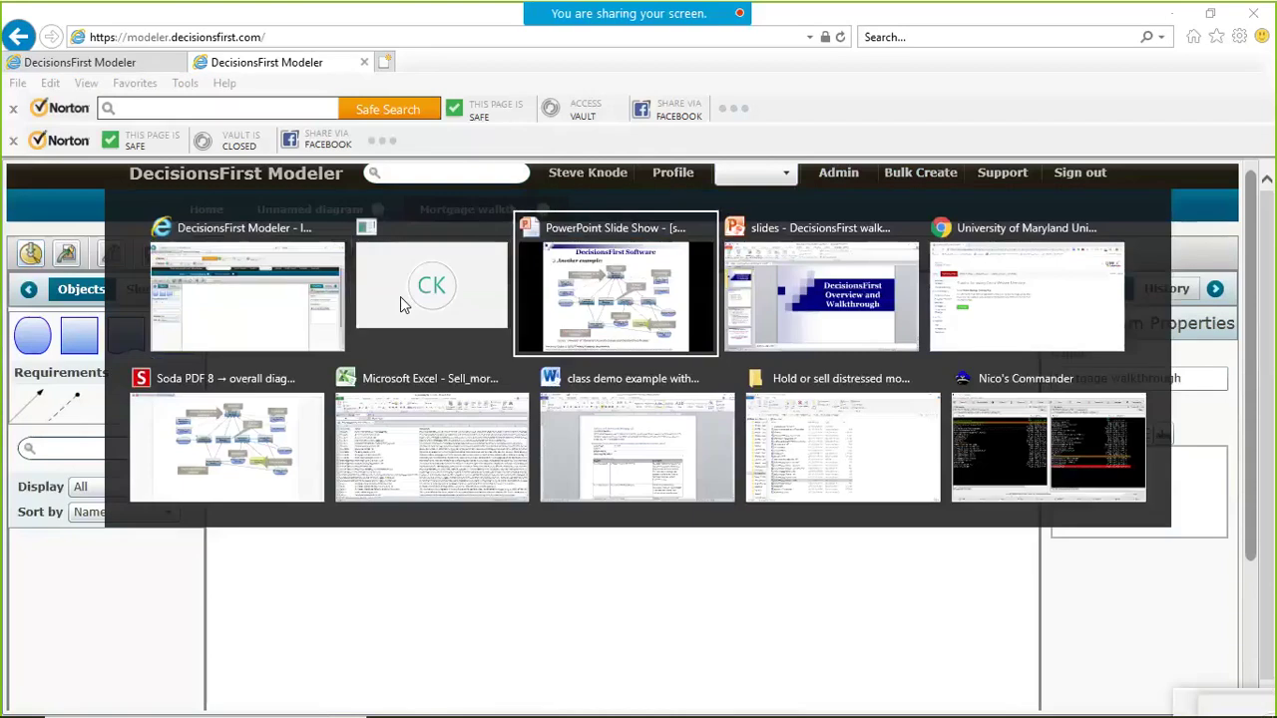
pyautogui.hotkey('alt', 'Tab')
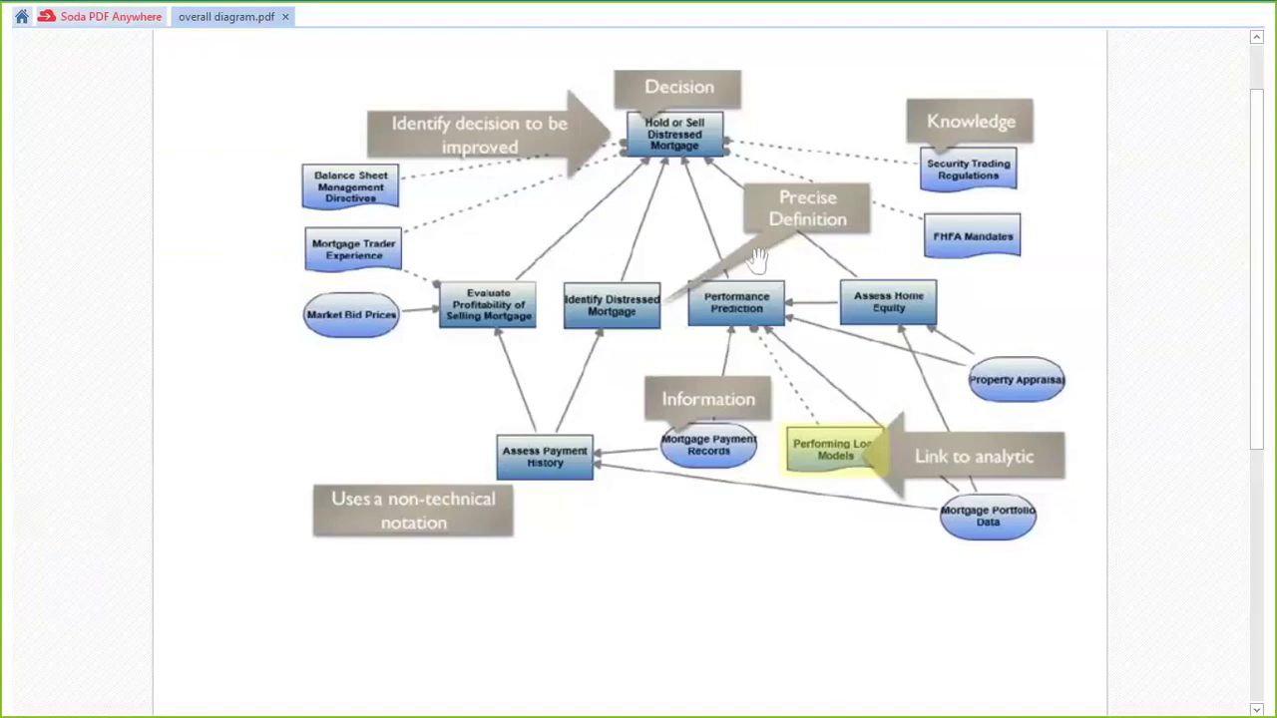
pyautogui.hotkey('alt', 'Tab')
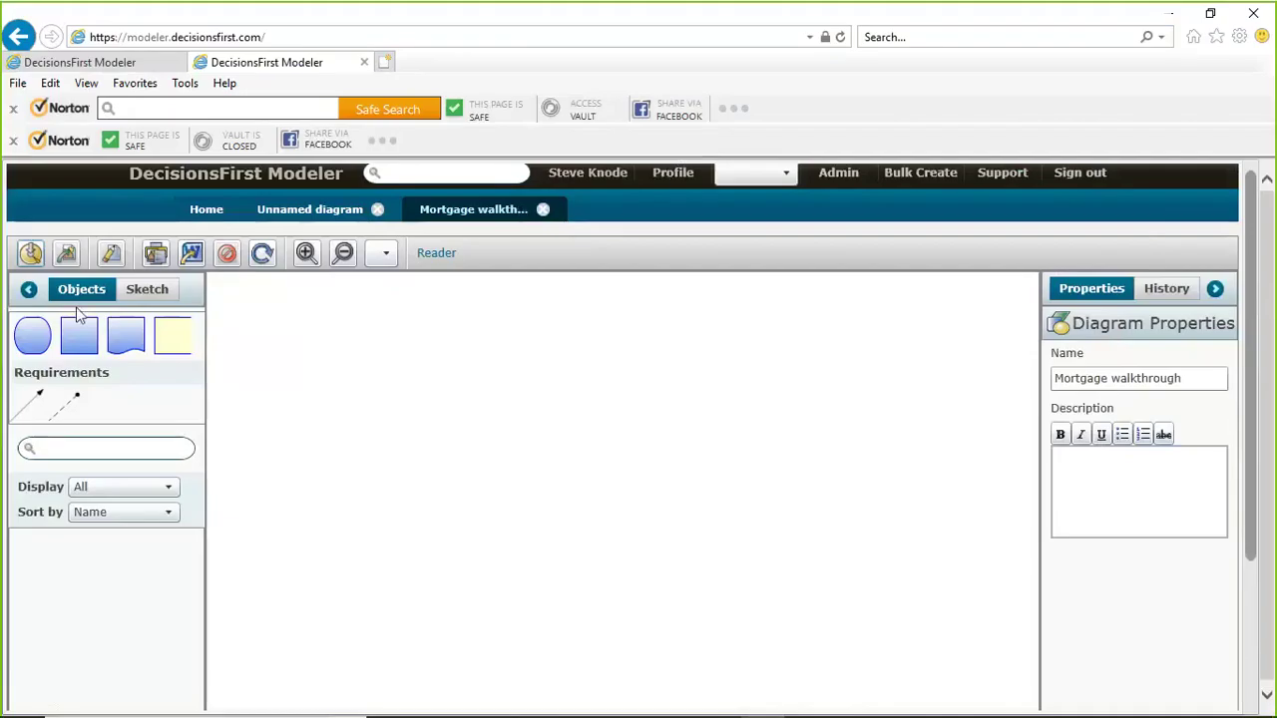
# Place a decision object near the upper middle of the canvas and name it "Hold or sell distressed mortgage"
pyautogui.moveTo(82, 336); pyautogui.dragTo(564, 329)
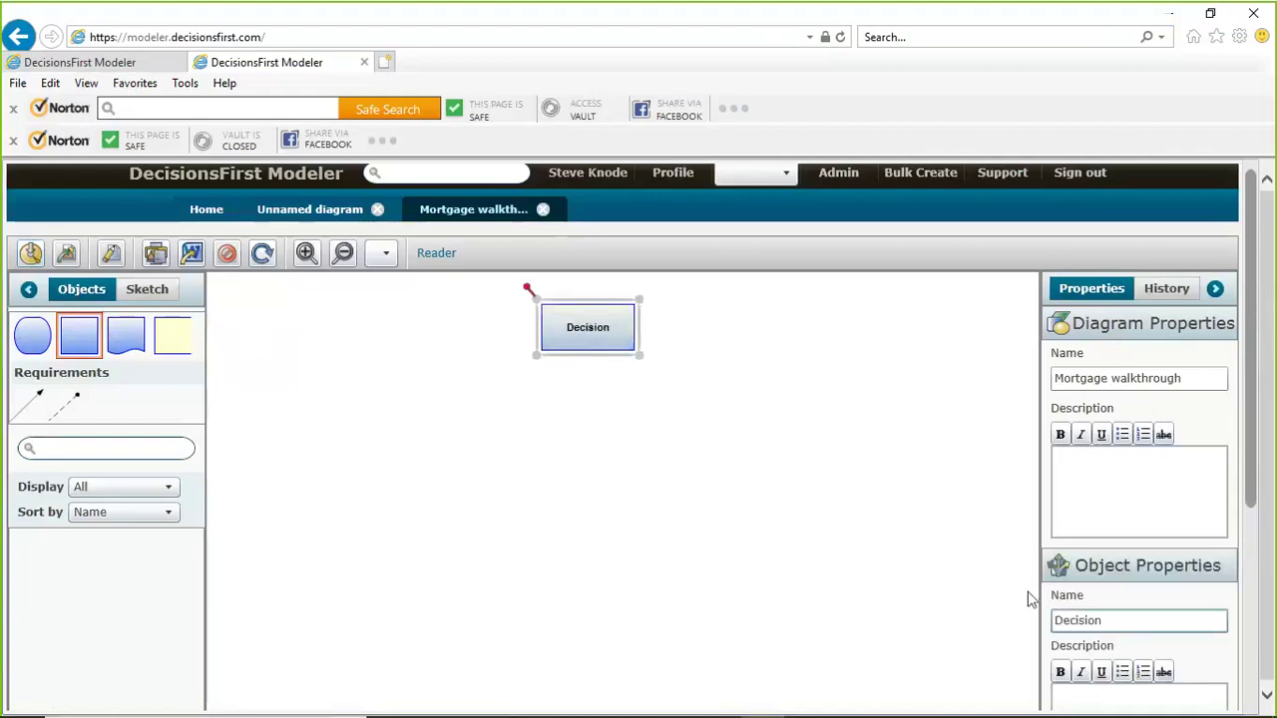
pyautogui.doubleClick(1116, 621)
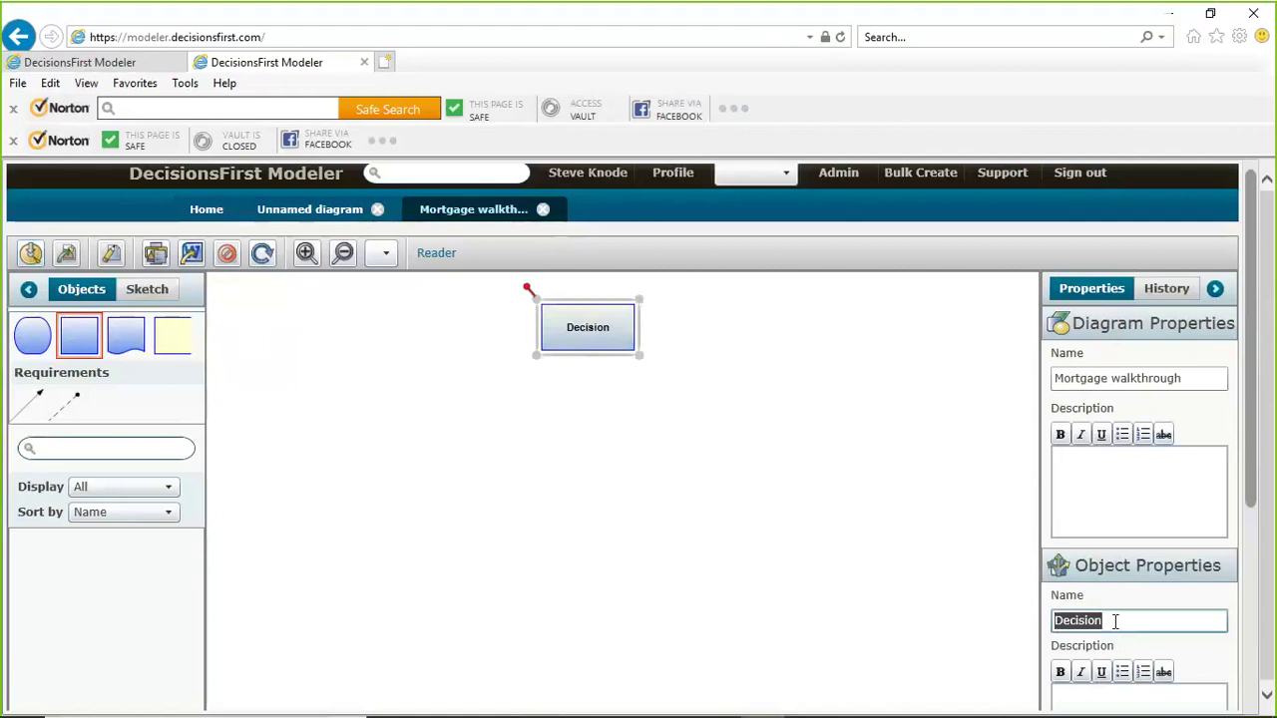
pyautogui.write('Hold or sell')
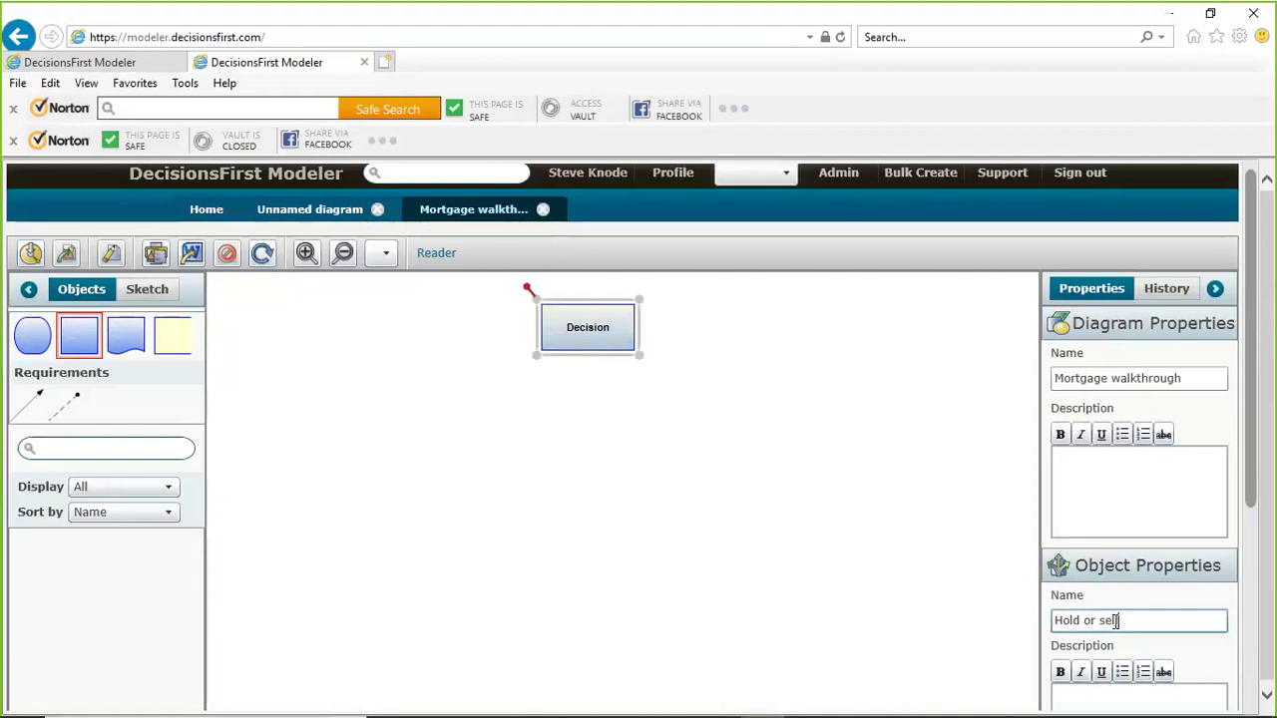
pyautogui.write(' distressed mortgage')
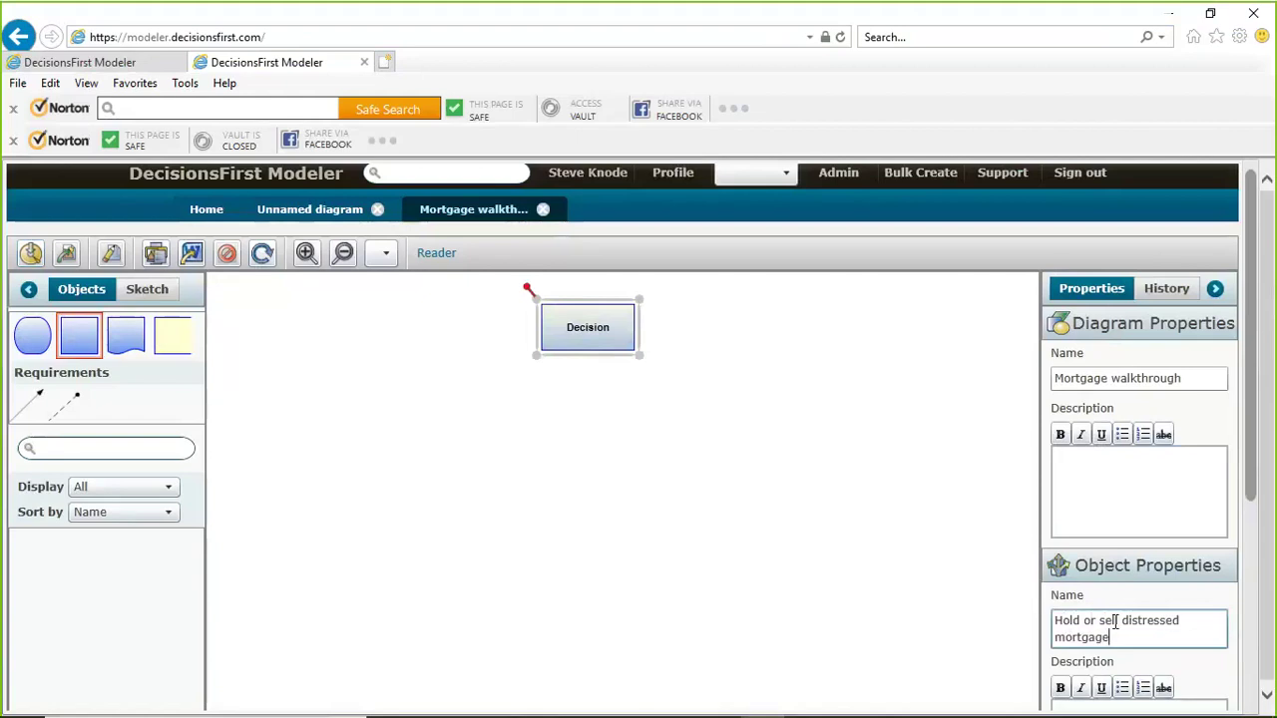
# Ready the decision's description for input, switch to the class demo Word document and select the Operational Decision paragraph about Balance Sheet Managers
pyautogui.scroll(-3, 1231, 676)
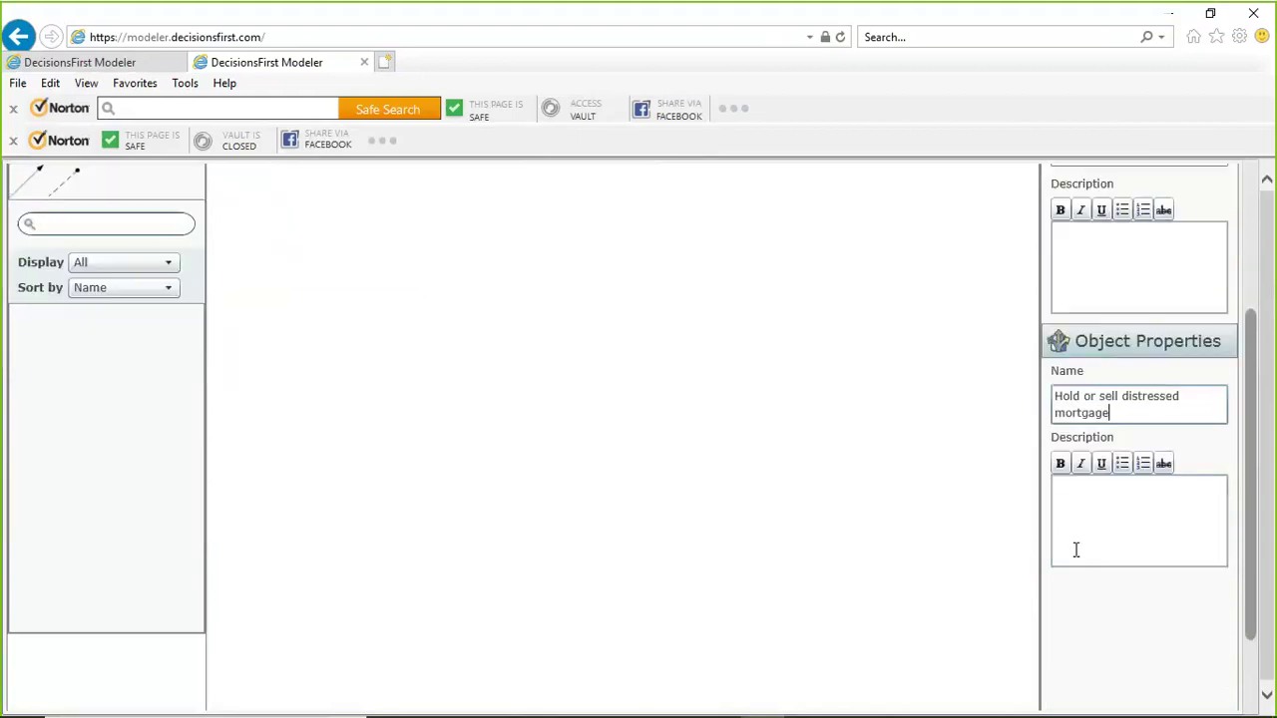
pyautogui.click(1063, 496)
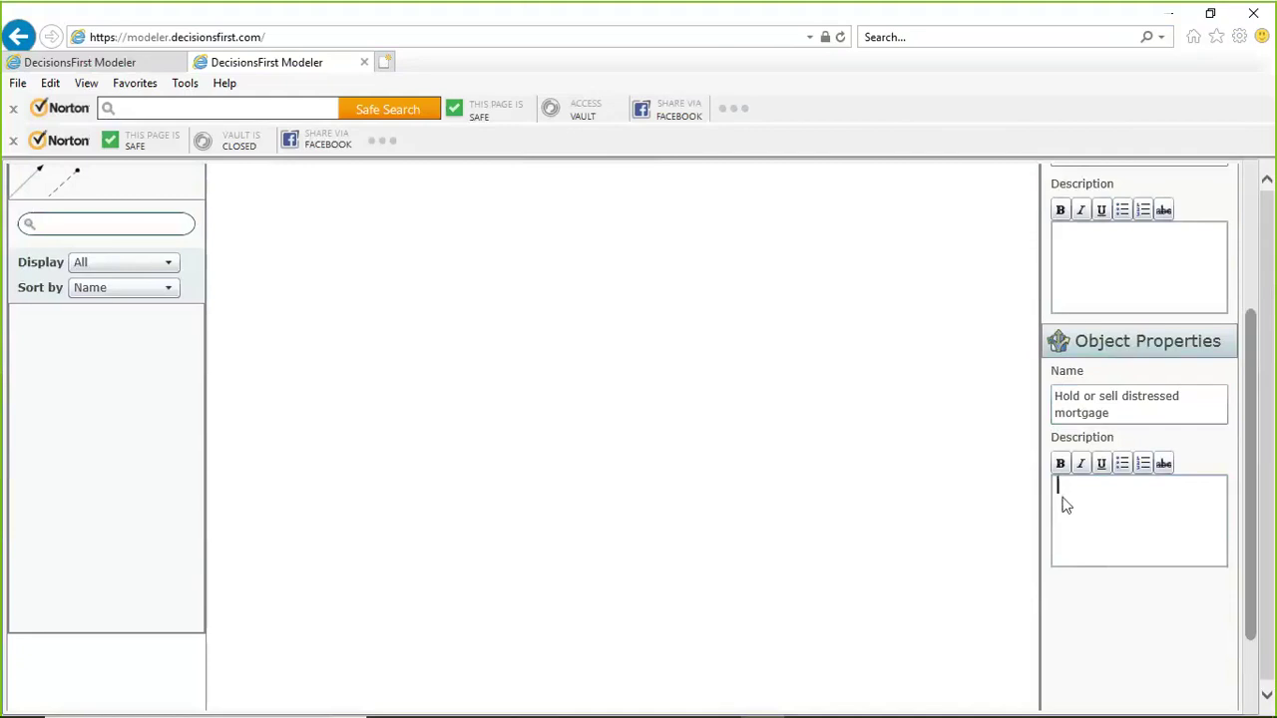
pyautogui.hotkey('alt', 'Tab')
pyautogui.press('Tab')
pyautogui.press('Tab')
pyautogui.press('Tab')
pyautogui.press('Tab')
pyautogui.press('Tab')
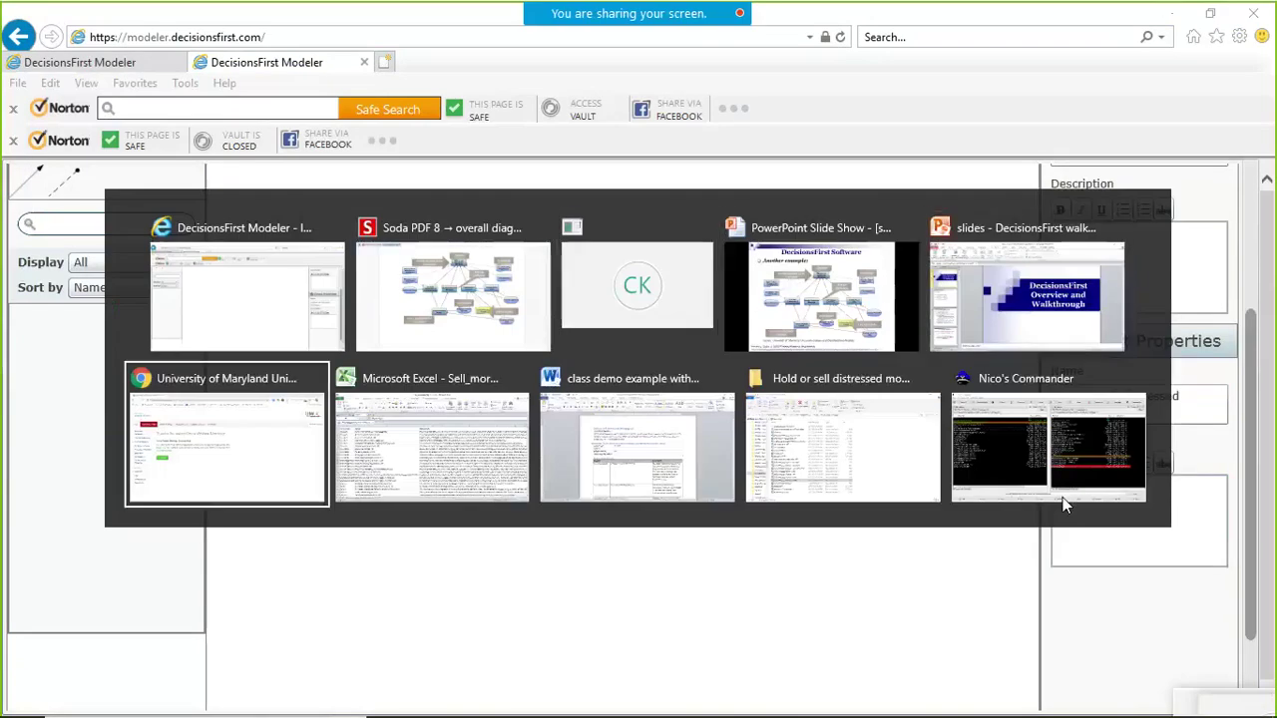
pyautogui.press('Tab')
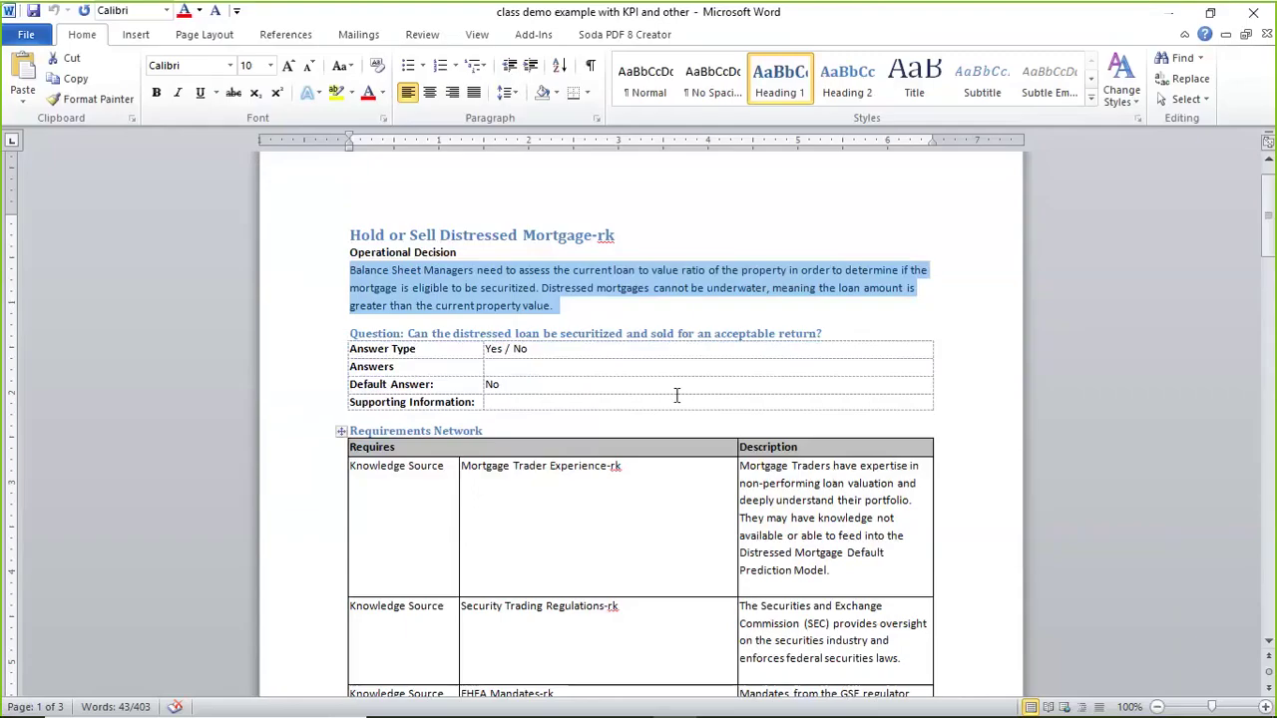
pyautogui.click(351, 270)
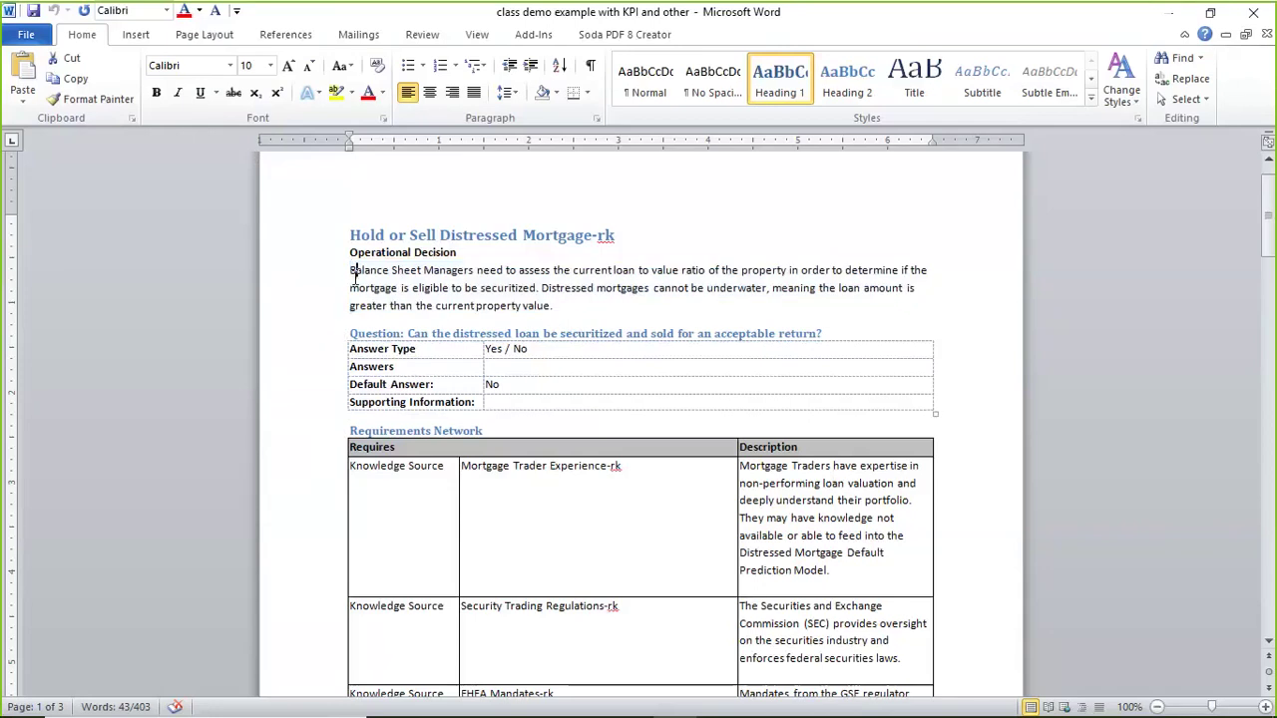
pyautogui.moveTo(351, 270); pyautogui.dragTo(559, 309)
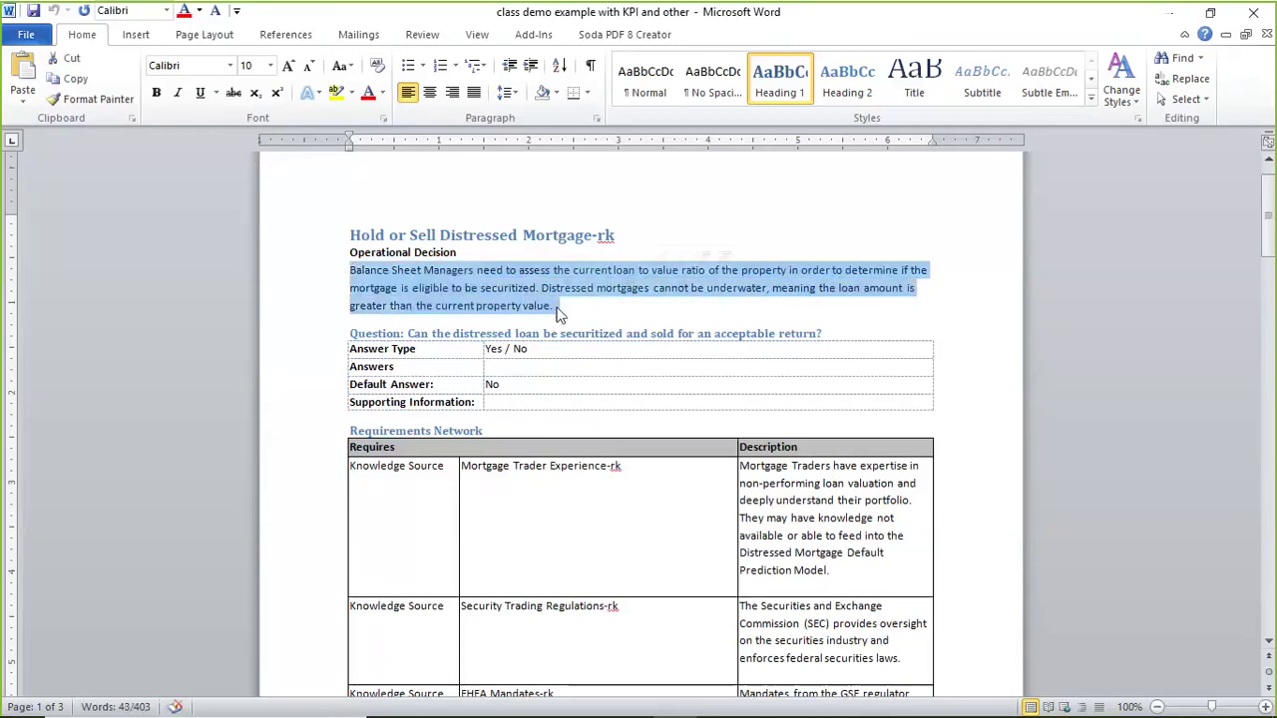
# Copy the Balance Sheet Managers paragraph into the decision's description in DecisionsFirst Modeler and review the text
pyautogui.hotkey('alt', 'Tab')
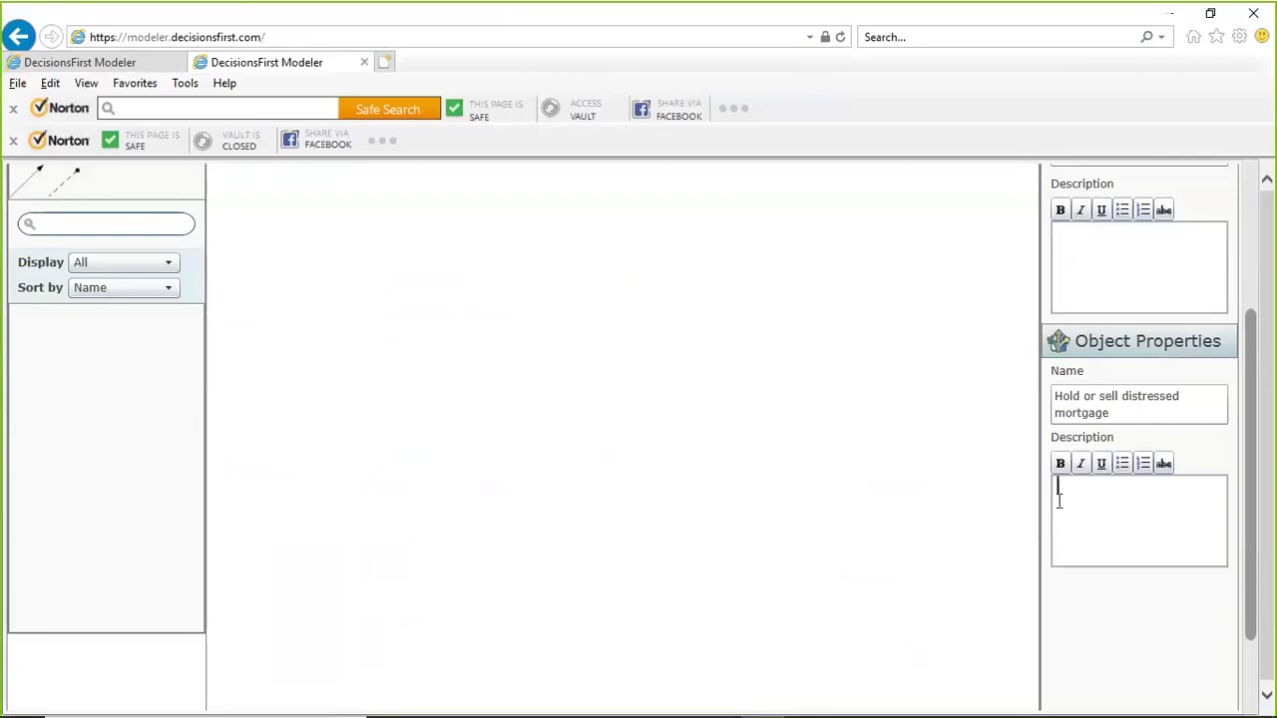
pyautogui.hotkey('ctrl', 'v')
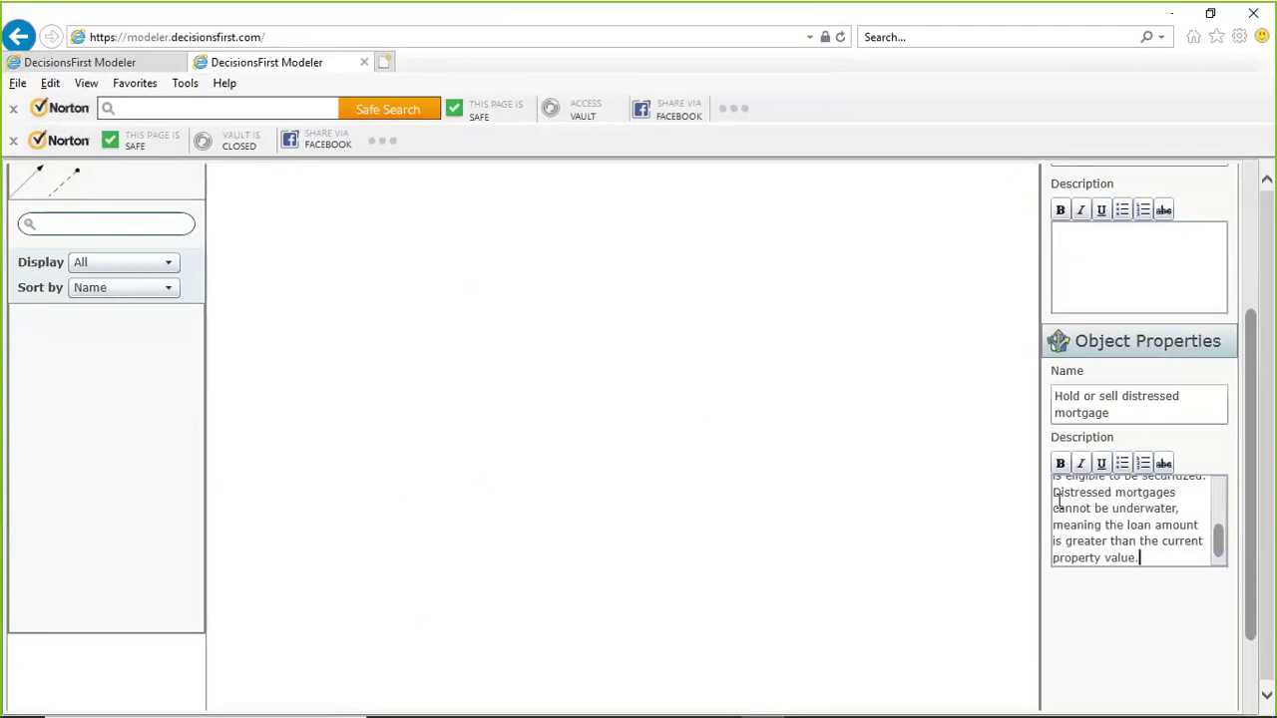
pyautogui.moveTo(1218, 539); pyautogui.dragTo(1219, 486)
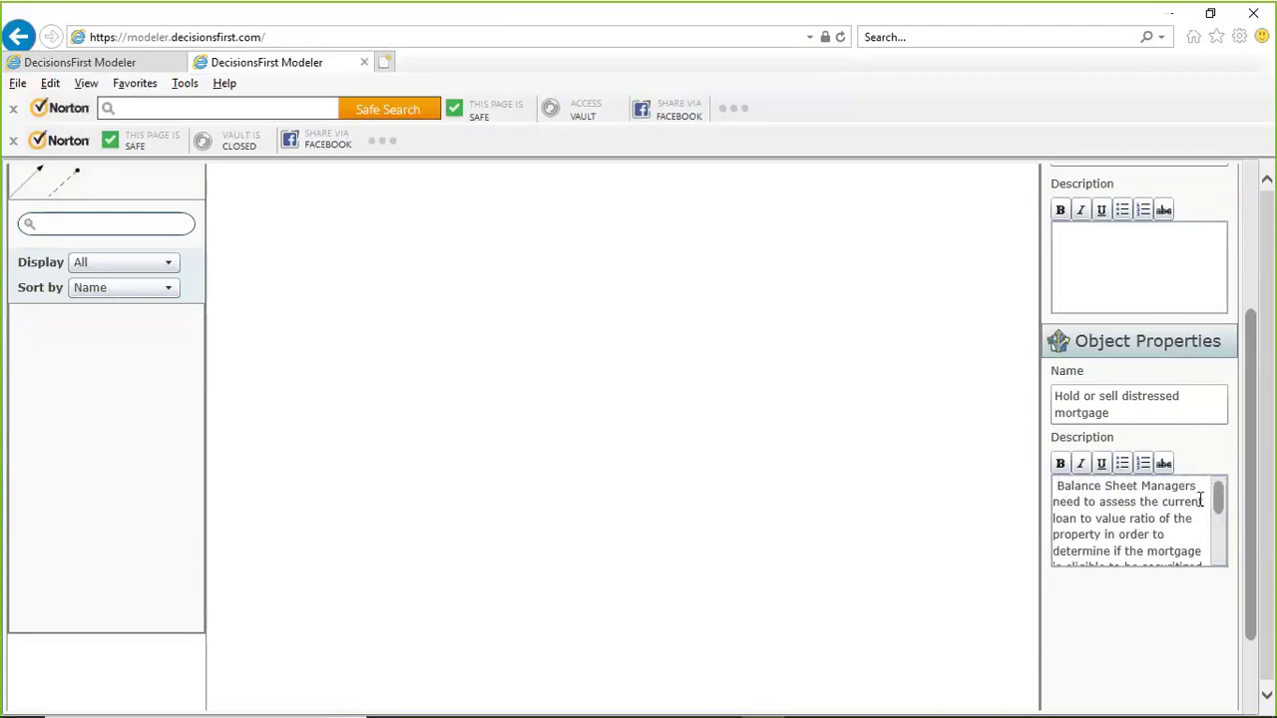
pyautogui.moveTo(1222, 494); pyautogui.dragTo(1225, 557)
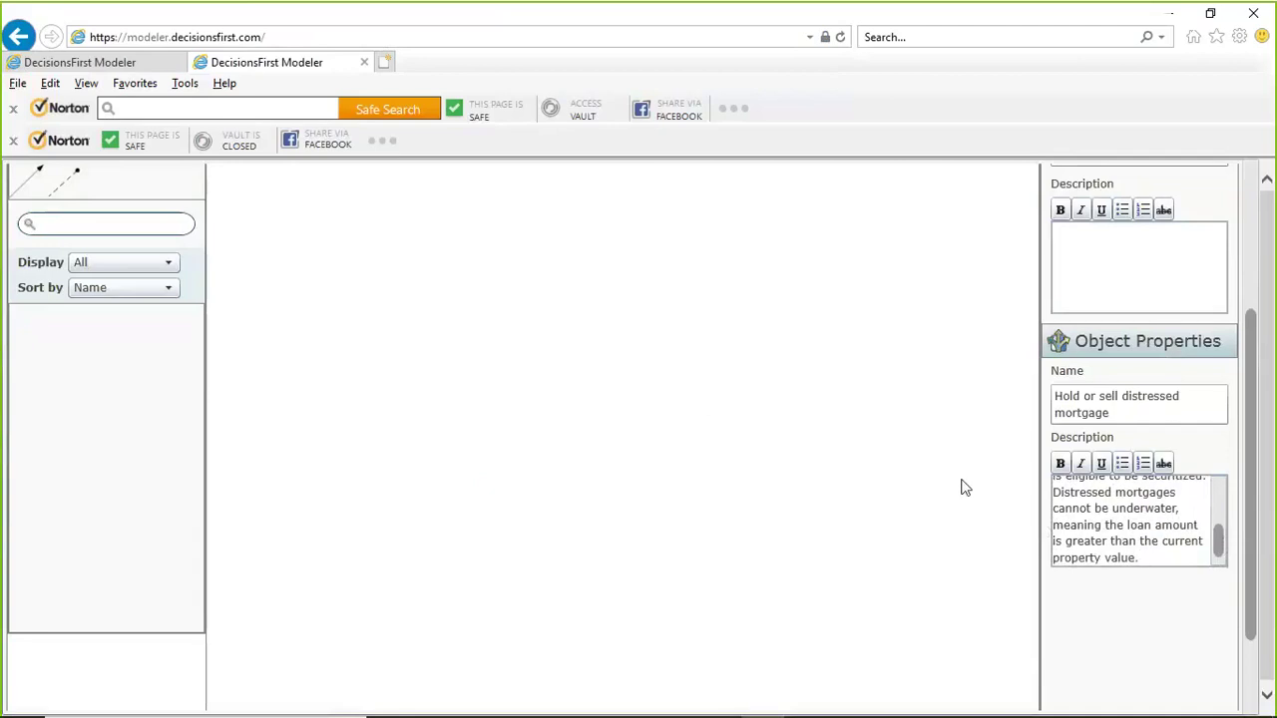
# Shift the "Hold or sell distressed mortgage" decision slightly right and down on the canvas
pyautogui.scroll(4, 1220, 524)
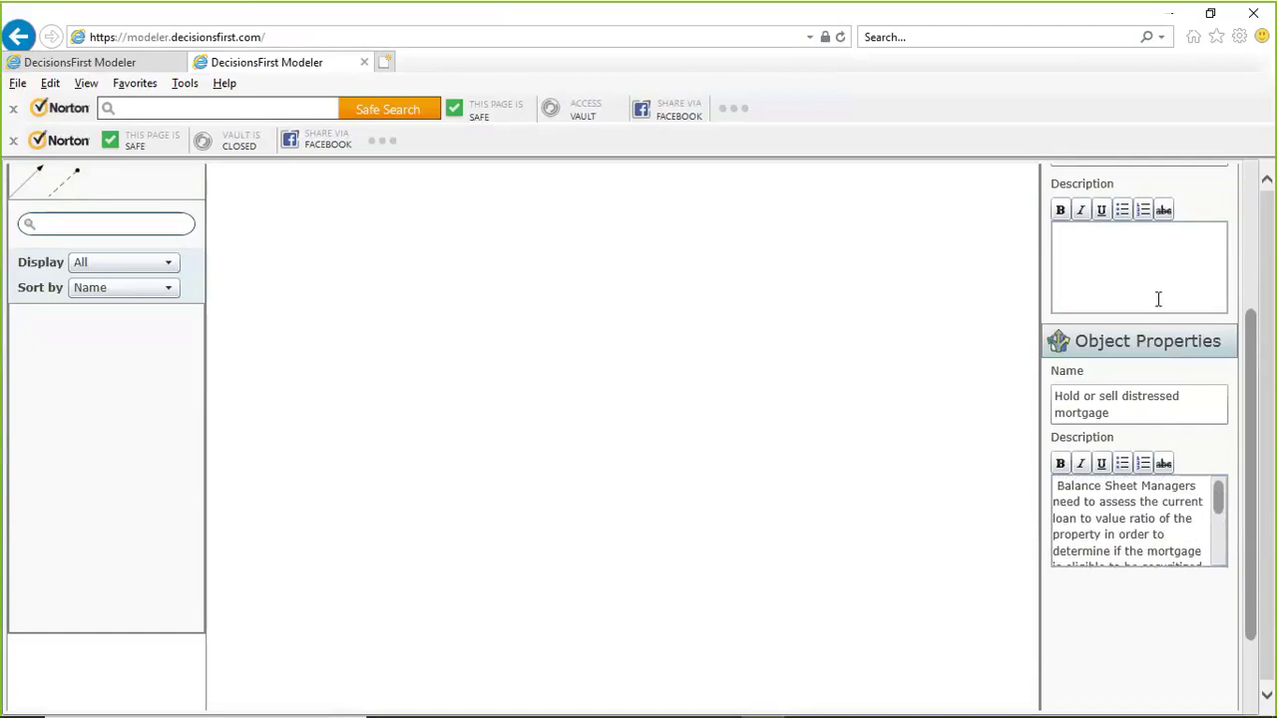
pyautogui.scroll(3, 1248, 289)
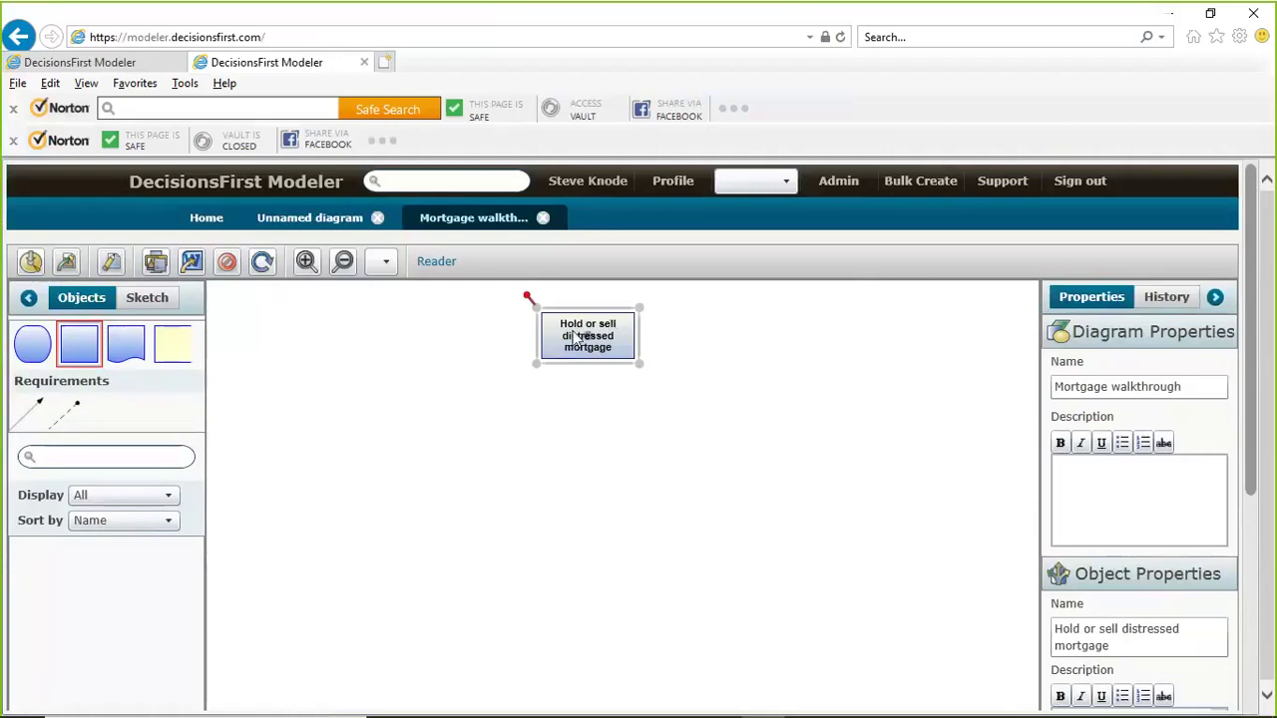
pyautogui.moveTo(609, 343); pyautogui.dragTo(609, 345)
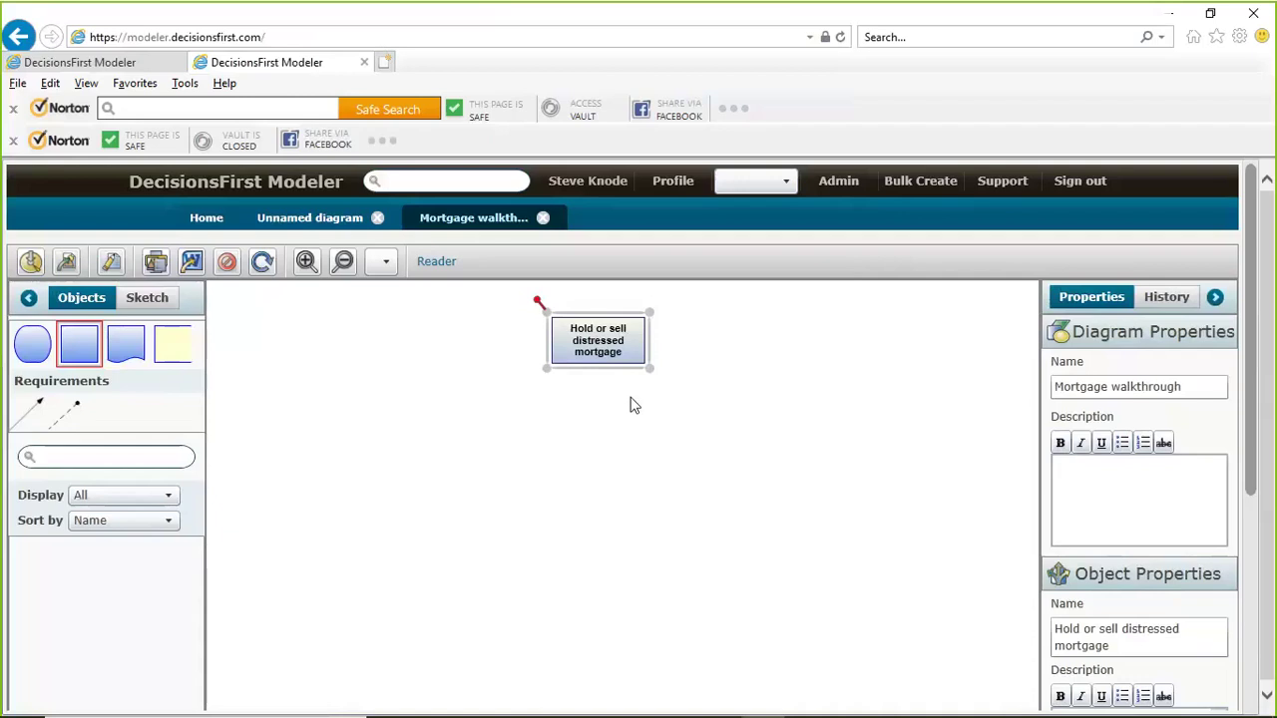
# Consult the overall diagram PDF, add a second decision below and left of the first, and name it "Evaluate profitability"
pyautogui.hotkey('alt', 'Tab')
pyautogui.hotkey('alt', 'Tab')
pyautogui.moveTo(69, 347); pyautogui.dragTo(484, 459)
pyautogui.scroll(-1, 1067, 565)
pyautogui.moveTo(1060, 544); pyautogui.dragTo(1132, 552)
pyautogui.click(1132, 553)
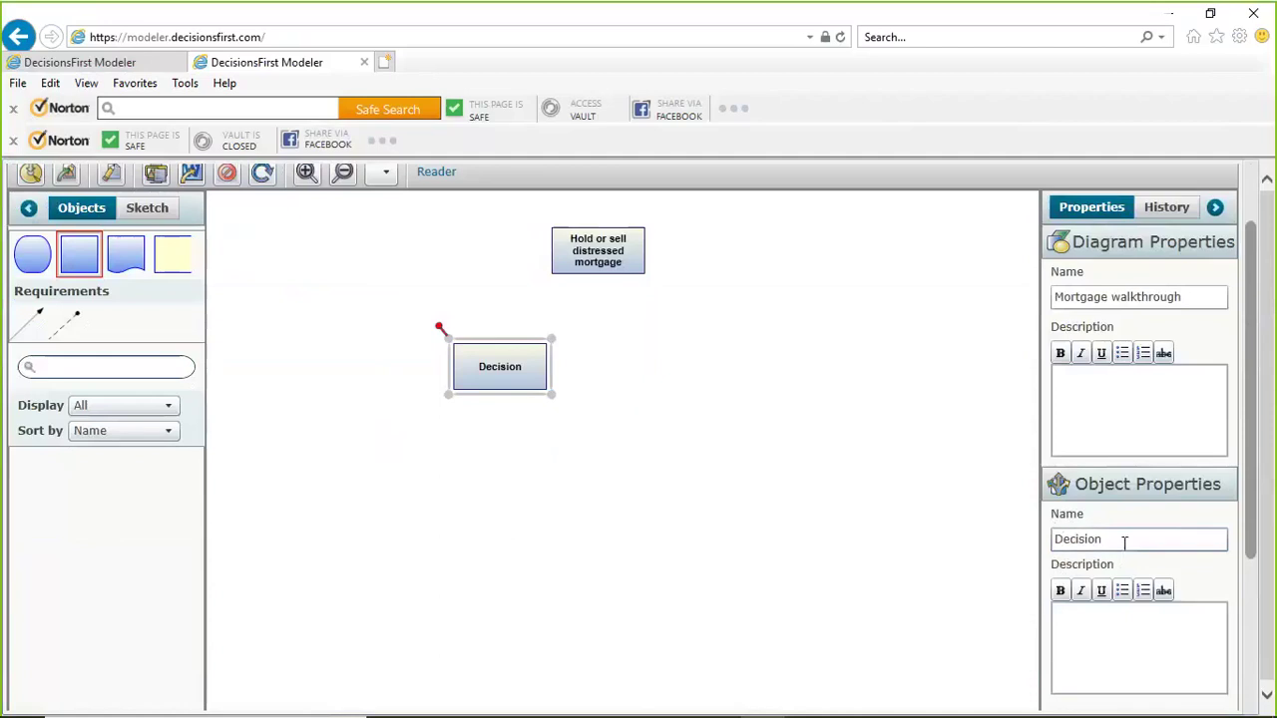
pyautogui.moveTo(1124, 539); pyautogui.dragTo(1024, 548)
pyautogui.write('Evaluate profitability')
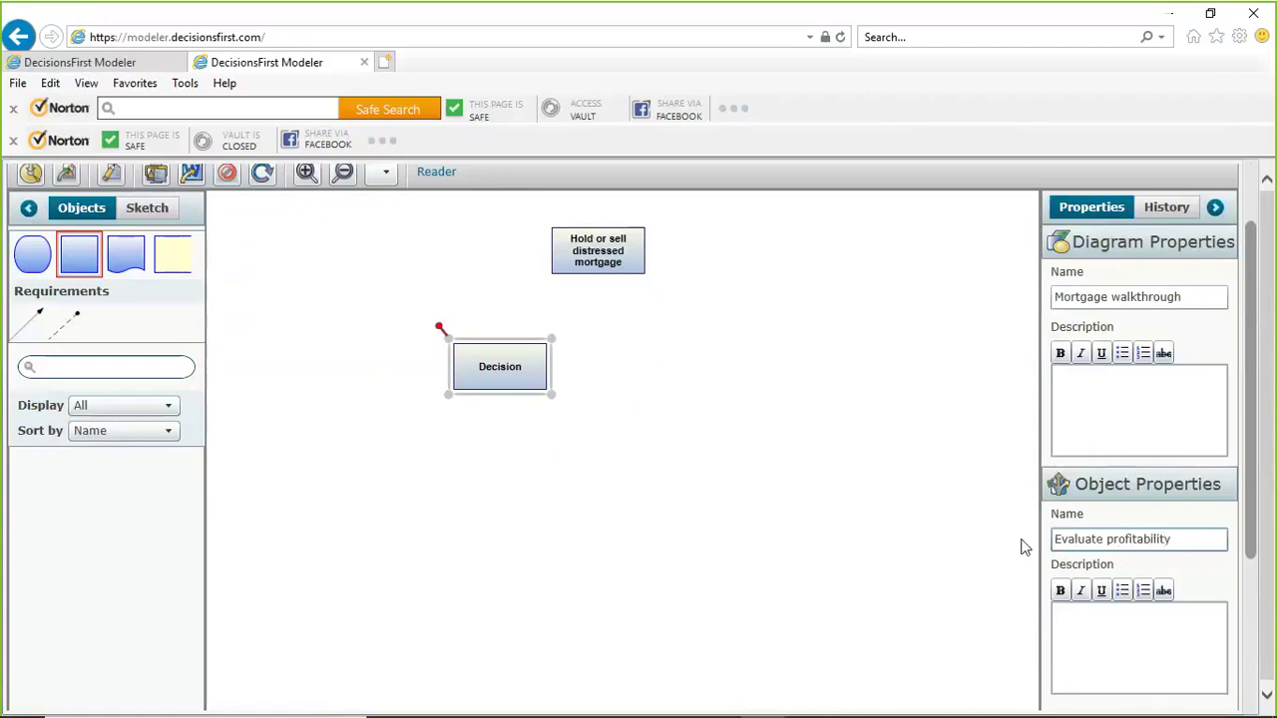
pyautogui.click(1081, 643)
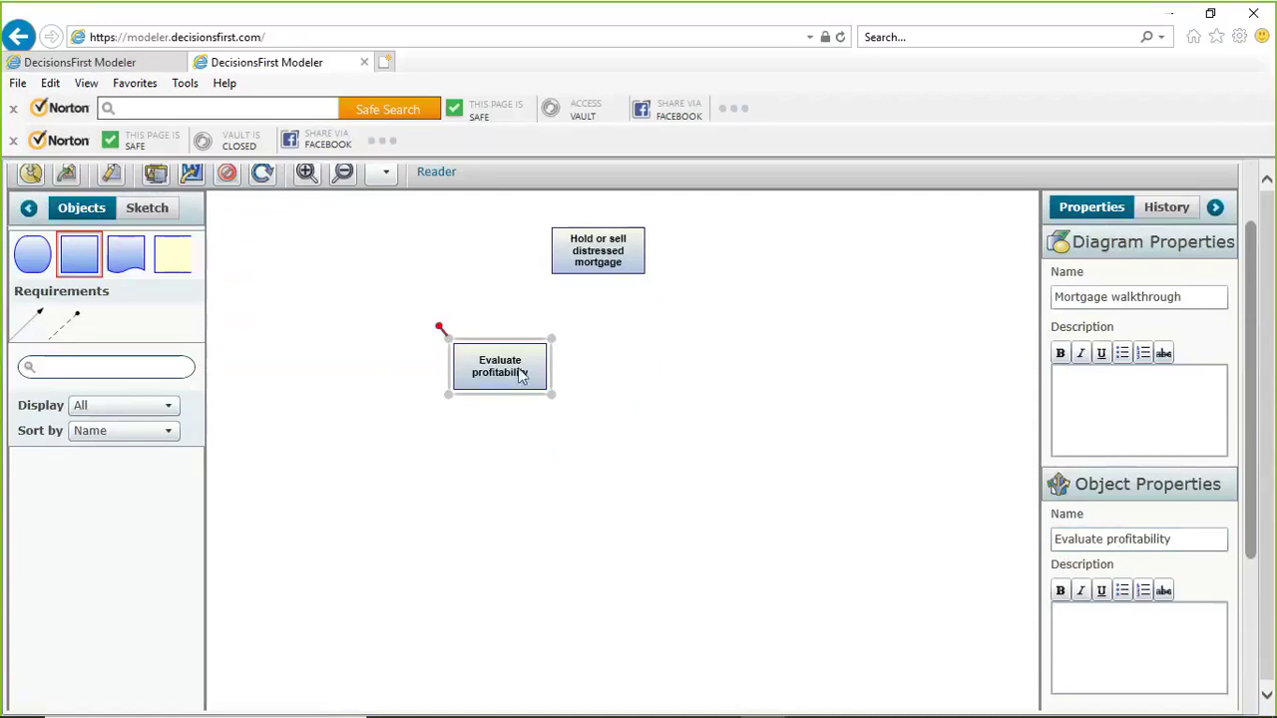
# Move "Evaluate profitability" up and left, link it to "Hold or sell distressed mortgage" with a solid requirement arrow, and save the diagram
pyautogui.moveTo(500, 366); pyautogui.dragTo(448, 348)
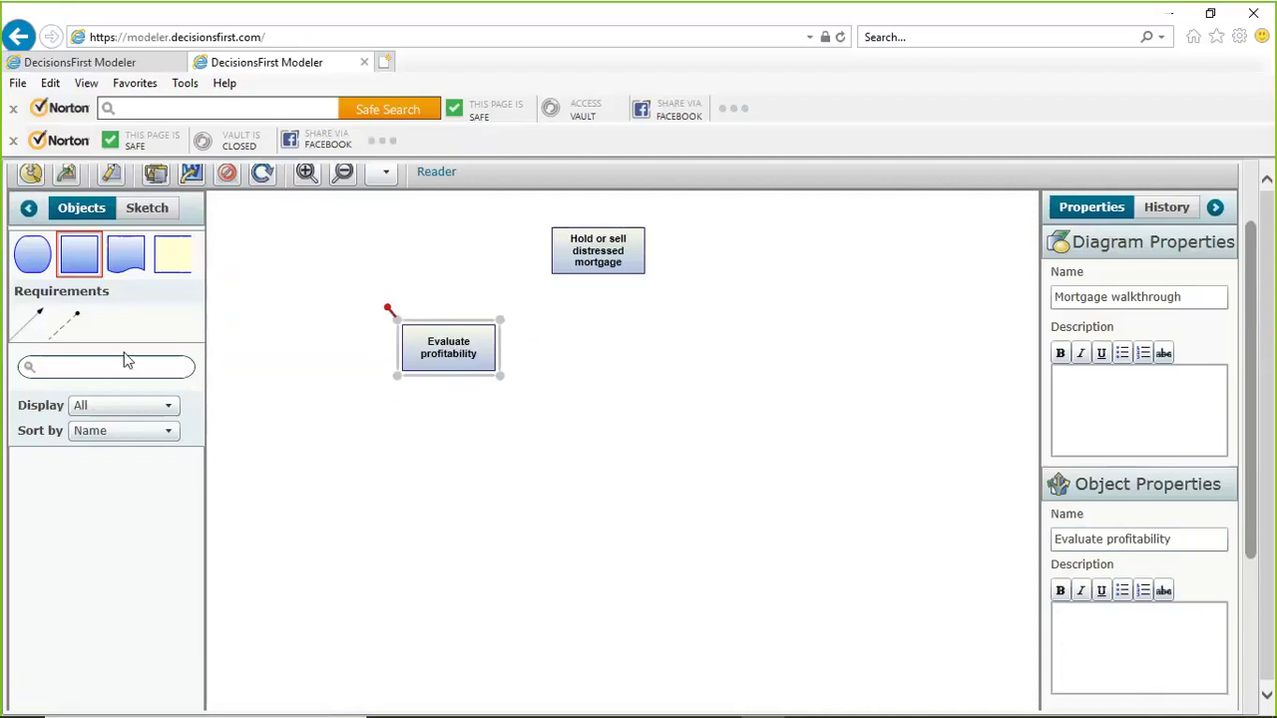
pyautogui.click(36, 325)
pyautogui.moveTo(451, 349); pyautogui.dragTo(576, 279)
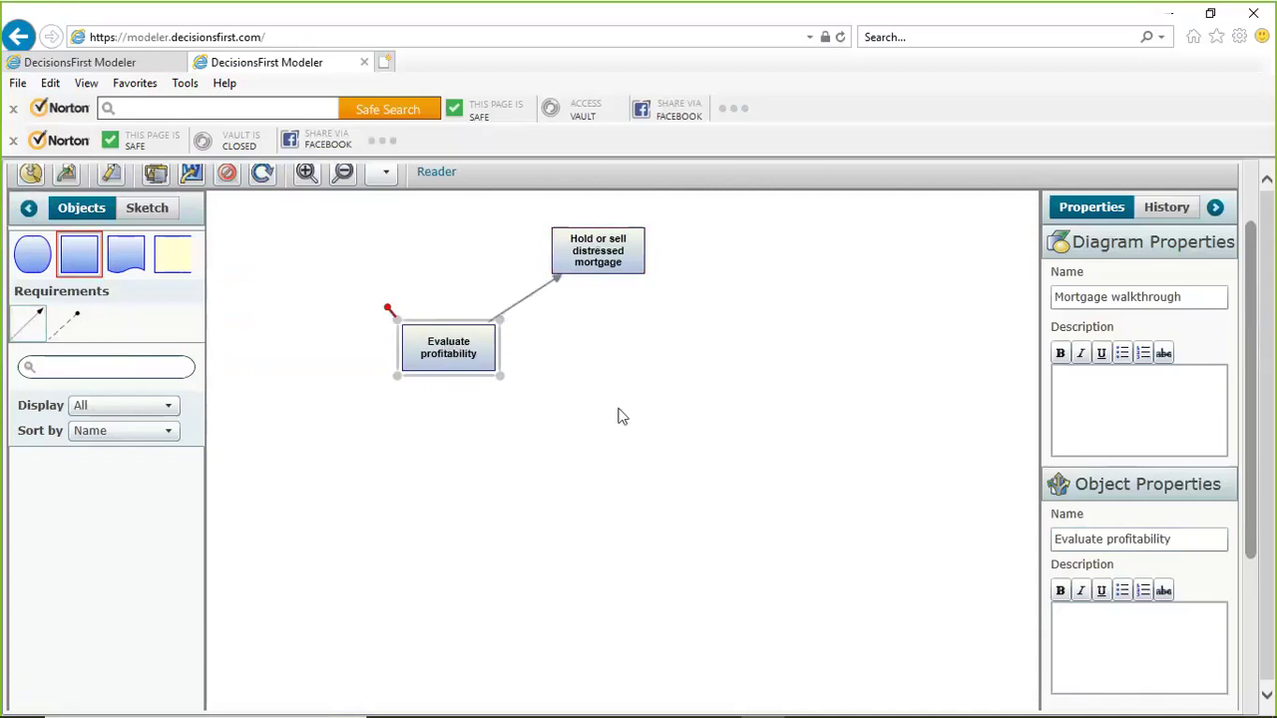
pyautogui.click(33, 175)
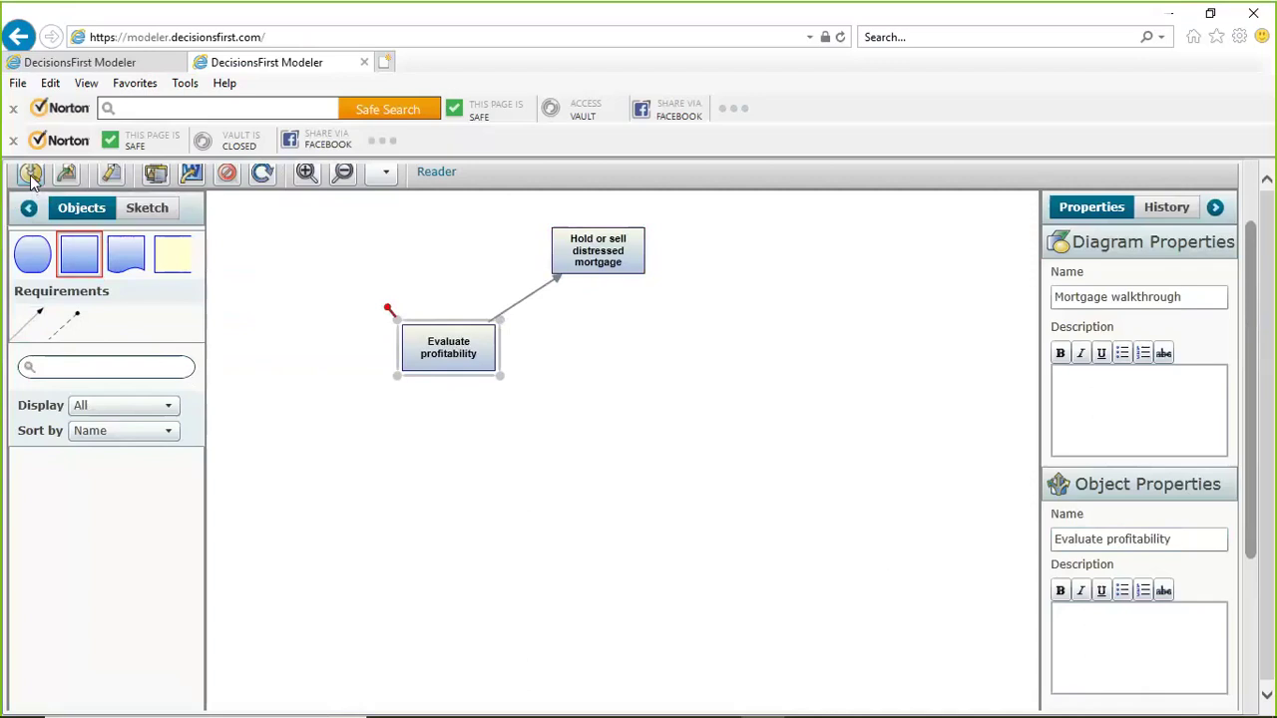
# Consult the overall diagram PDF, add an input data object below and left of "Evaluate profitability", and name it "Market bid prices"
pyautogui.hotkey('alt', 'Tab')
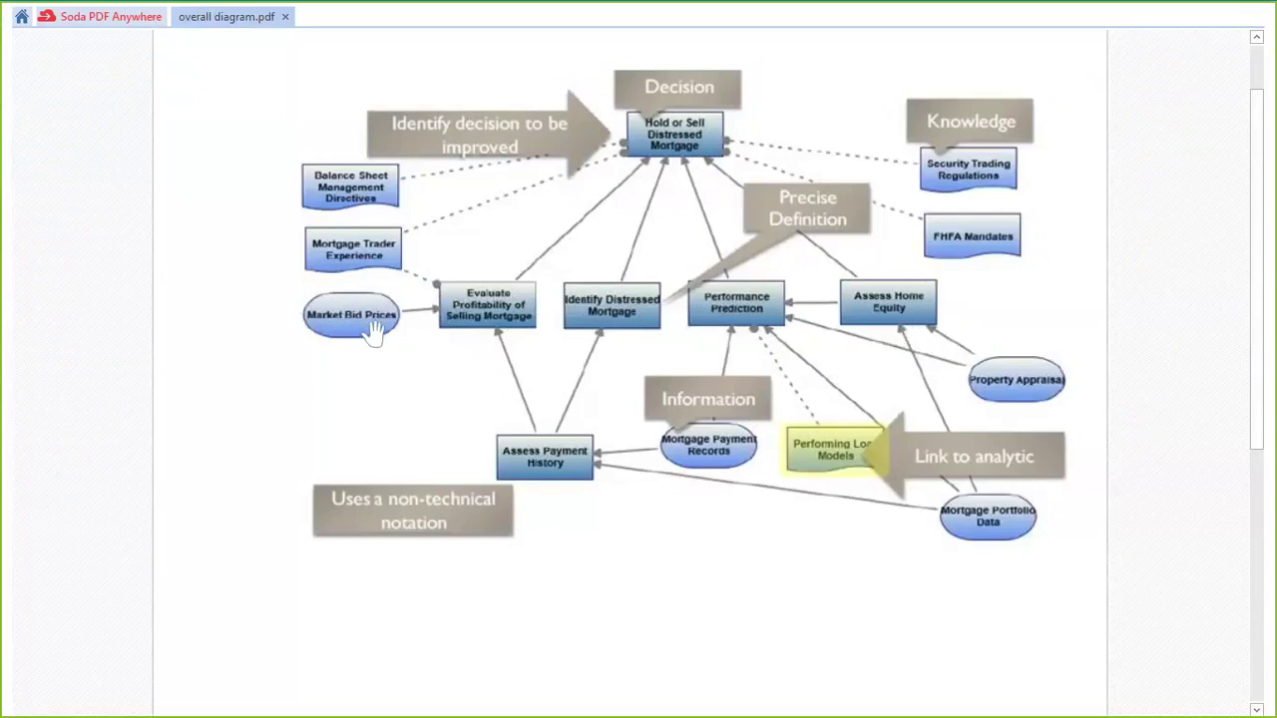
pyautogui.hotkey('alt', 'Tab')
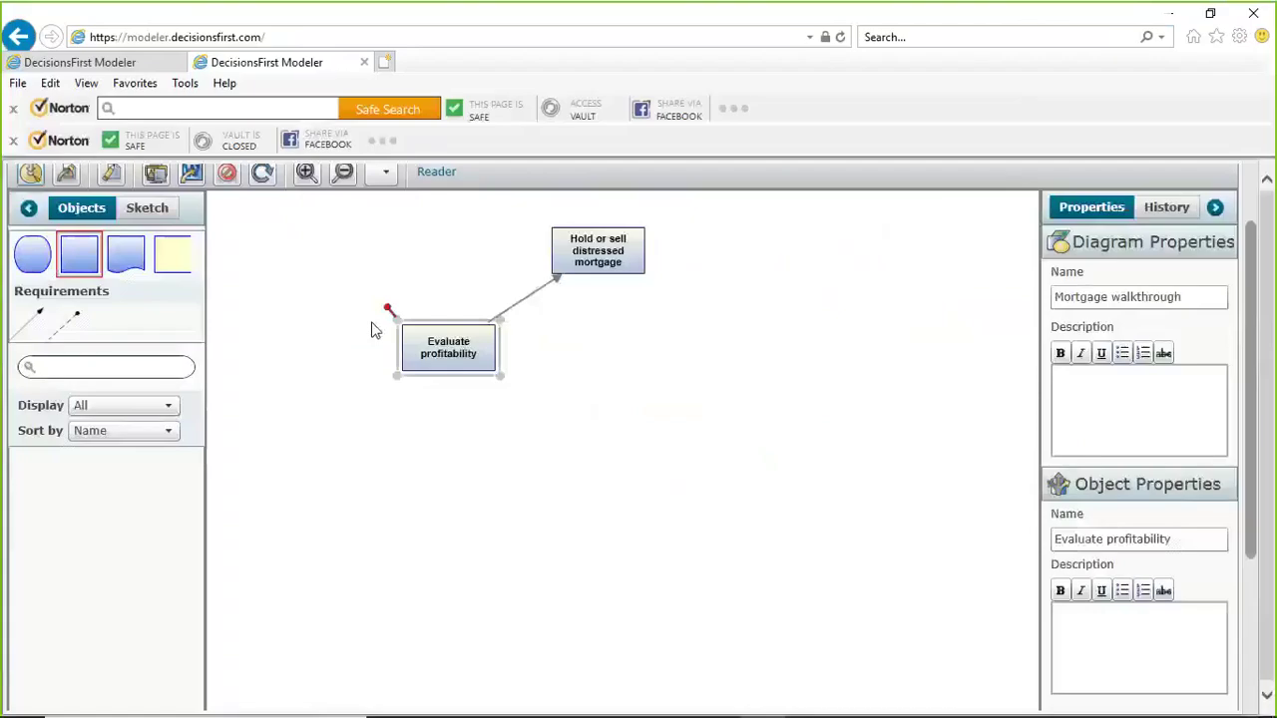
pyautogui.click(30, 255)
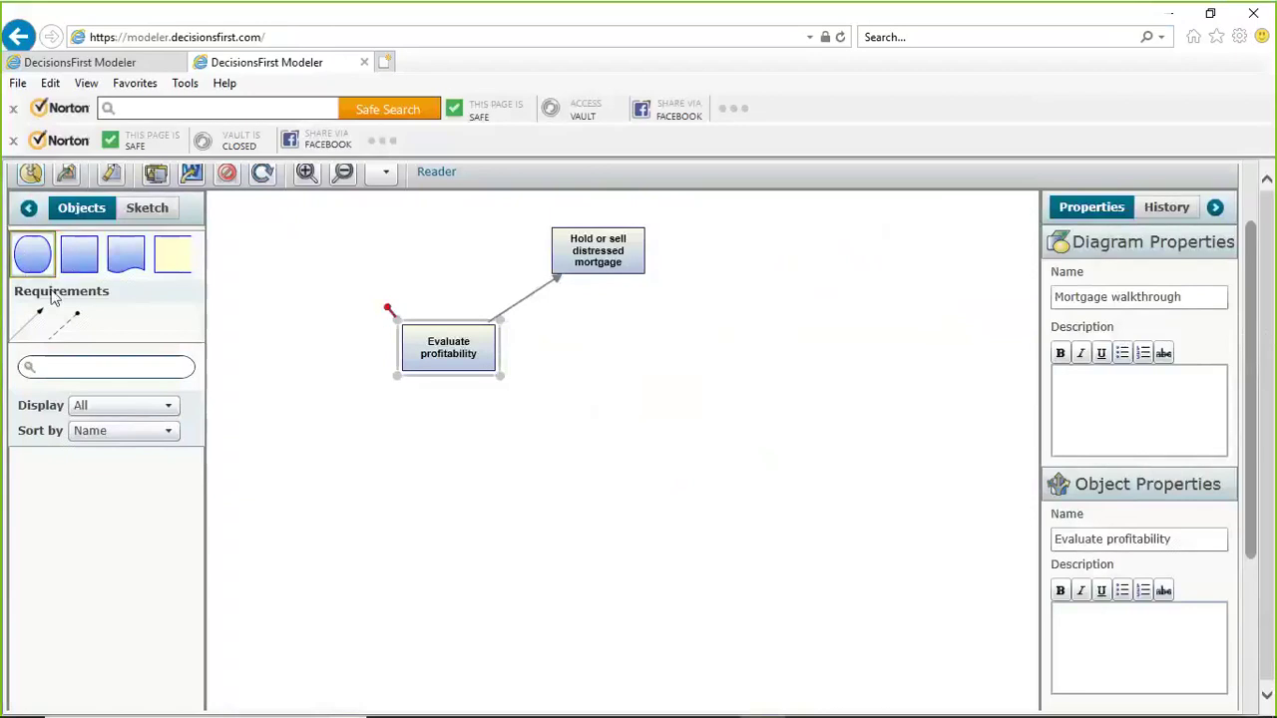
pyautogui.click(263, 410)
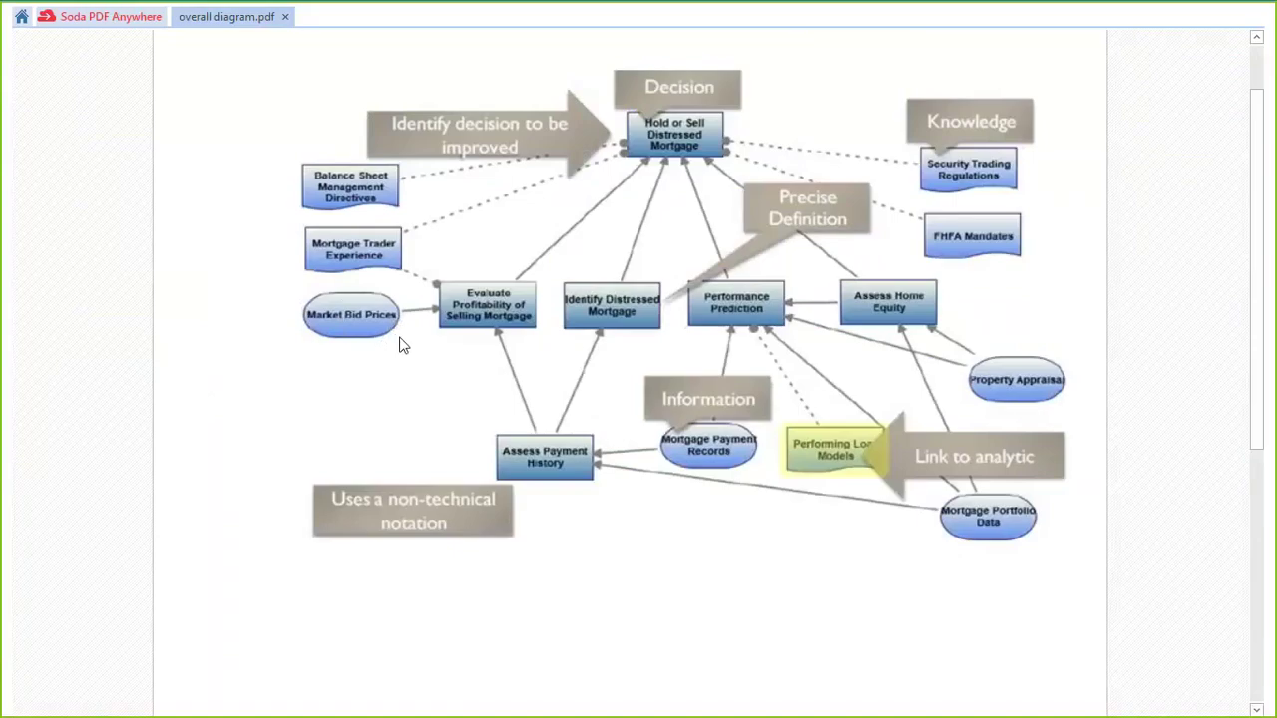
pyautogui.hotkey('alt', 'Tab')
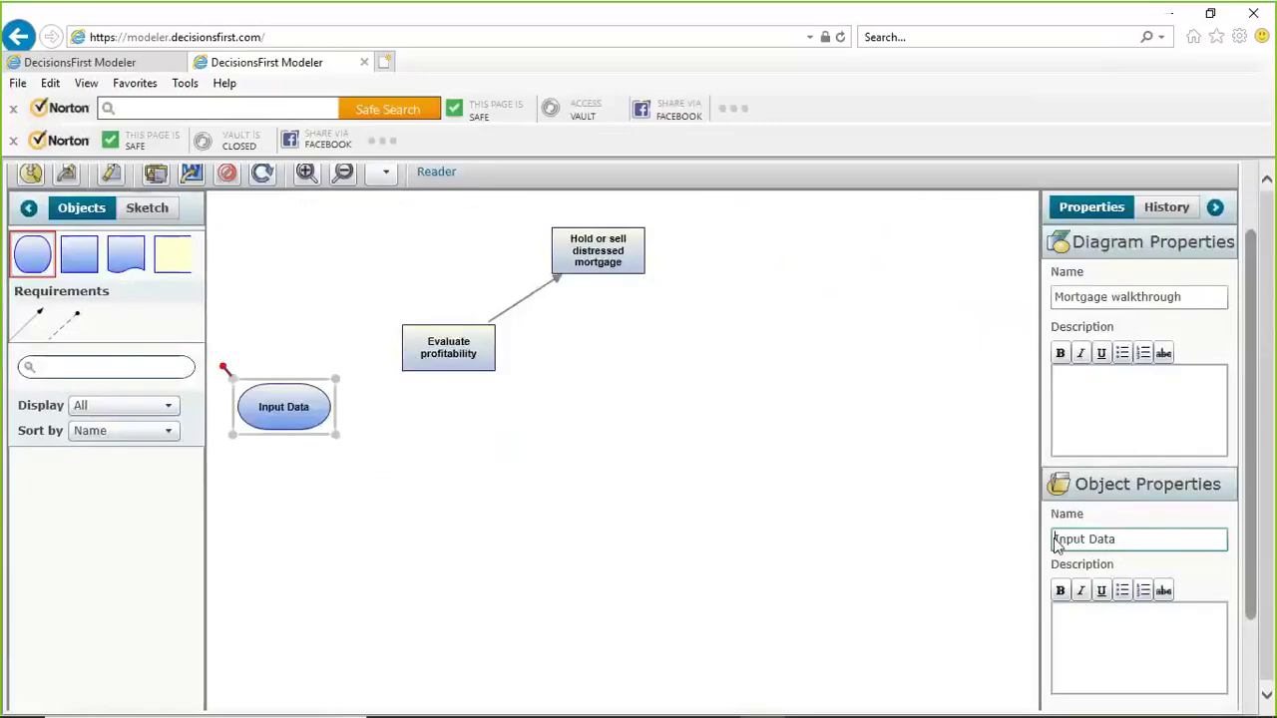
pyautogui.moveTo(1055, 544); pyautogui.dragTo(1126, 543)
pyautogui.press('BackSpace')
pyautogui.press('BackSpace')
pyautogui.write('Market bid prices')
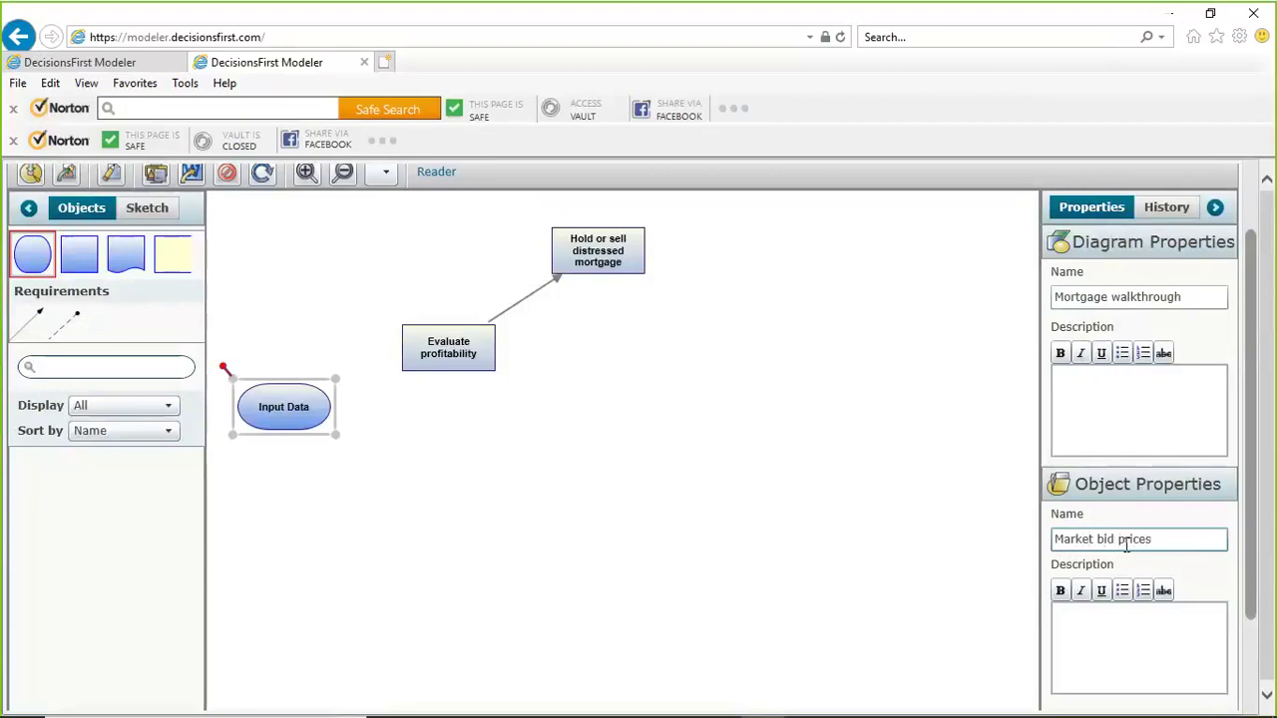
# Apply the name "Market bid prices" to the input data object and link it to "Evaluate profitability" with a solid requirement arrow
pyautogui.click(1096, 638)
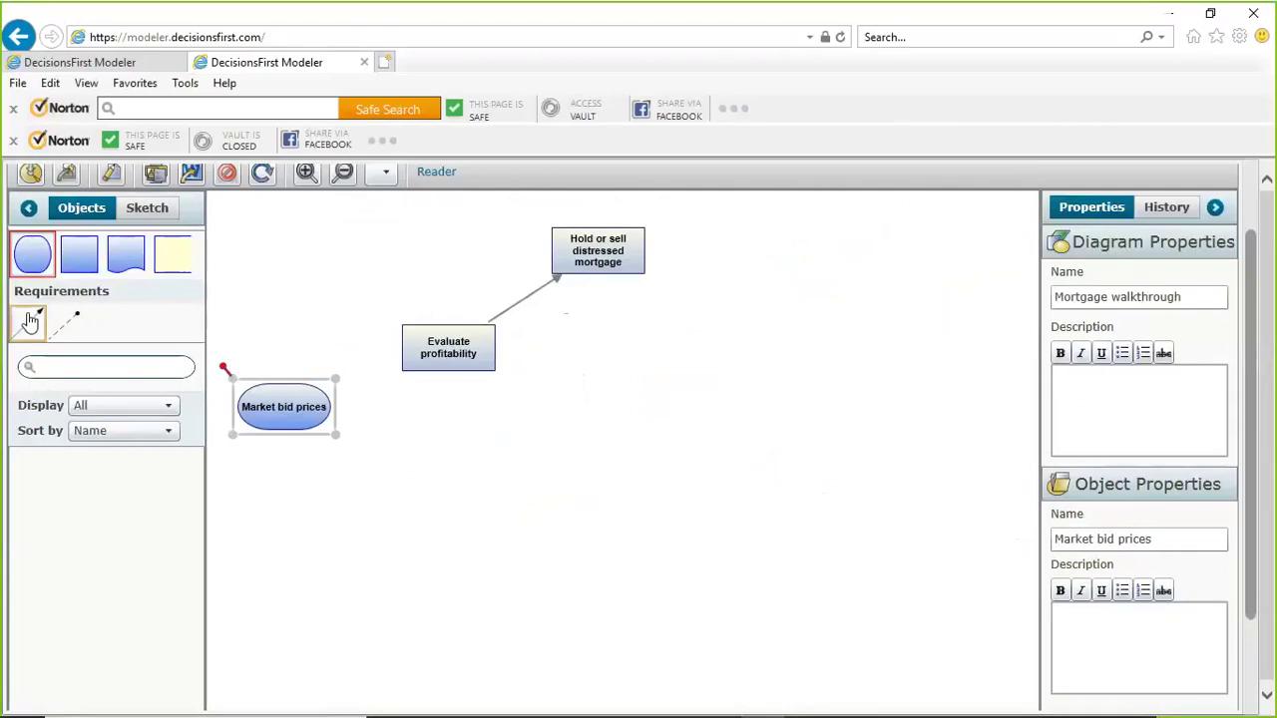
pyautogui.moveTo(290, 414); pyautogui.dragTo(419, 364)
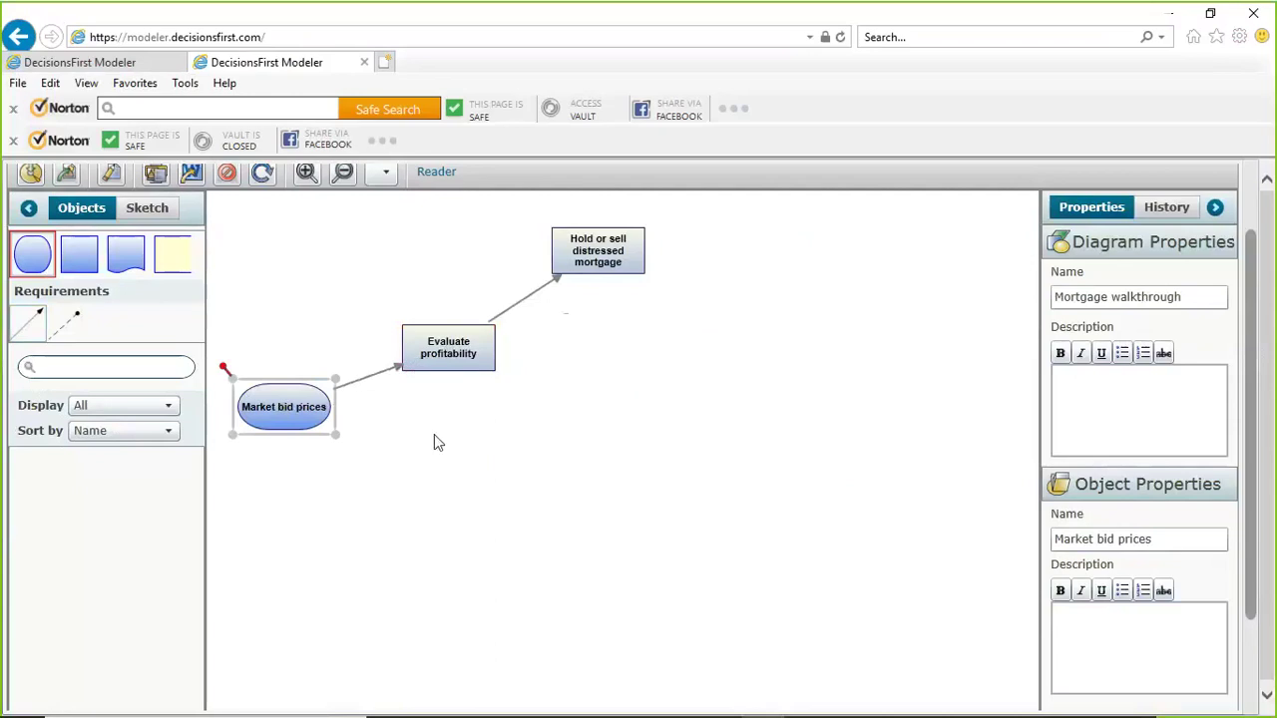
# Open the "Evaluate profitability" decision's details, set its type to Operational and select In Process as the status level
pyautogui.click(448, 355)
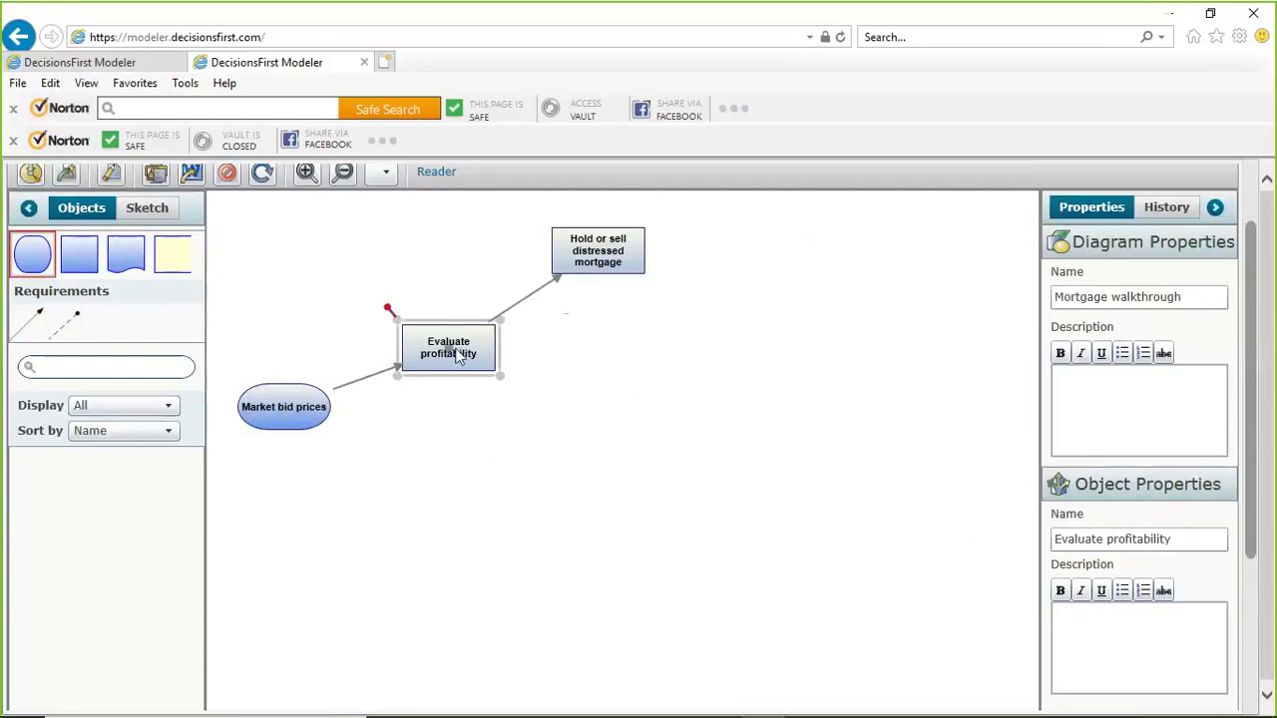
pyautogui.click(112, 176)
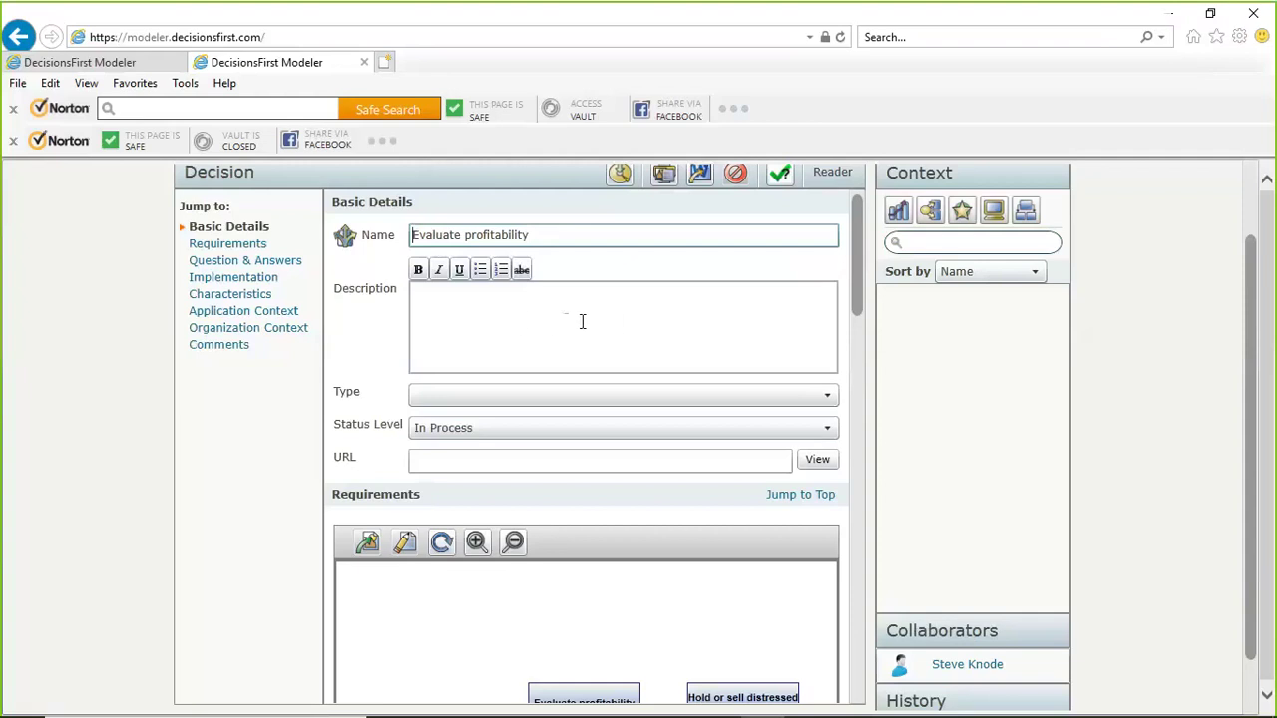
pyautogui.scroll(-1, 576, 321)
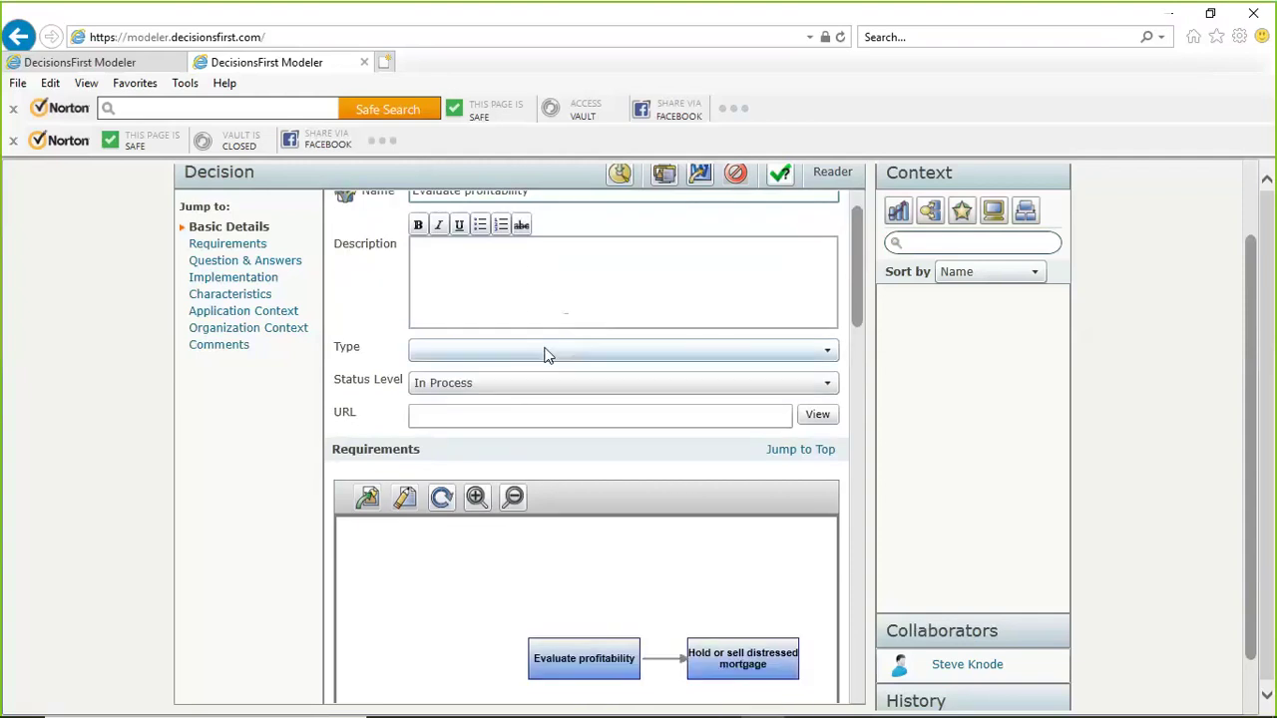
pyautogui.click(546, 354)
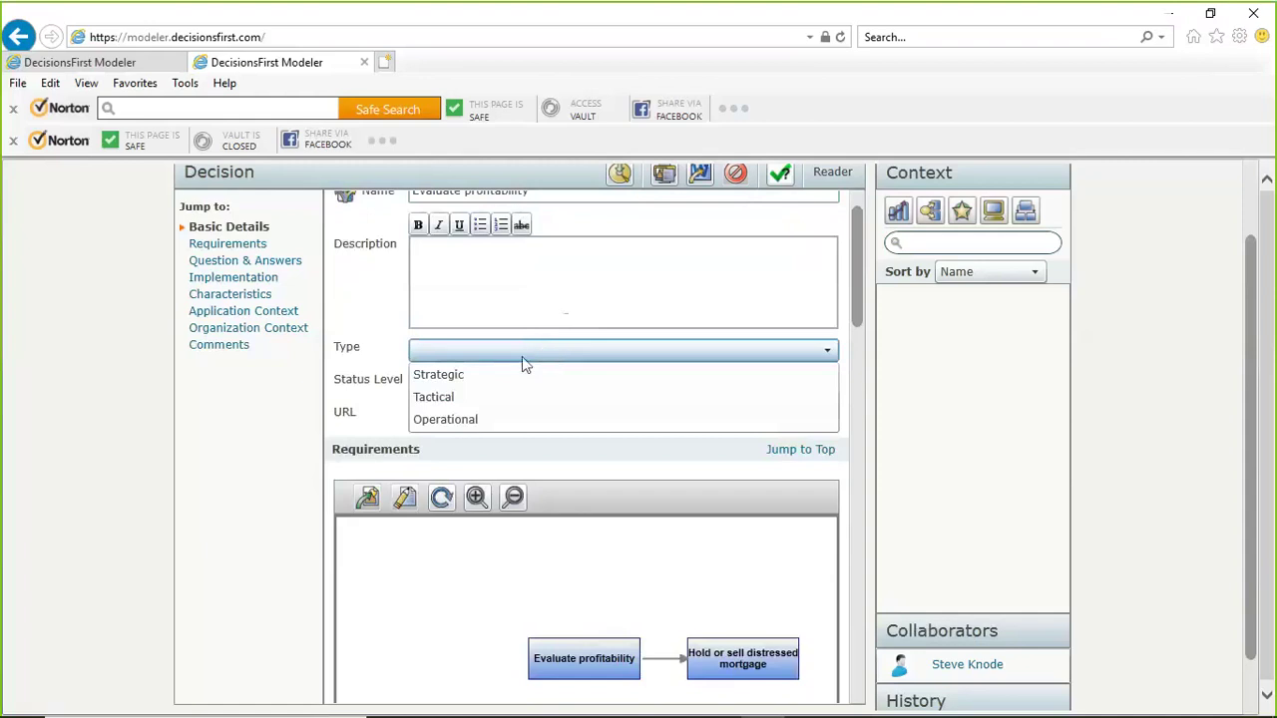
pyautogui.click(477, 420)
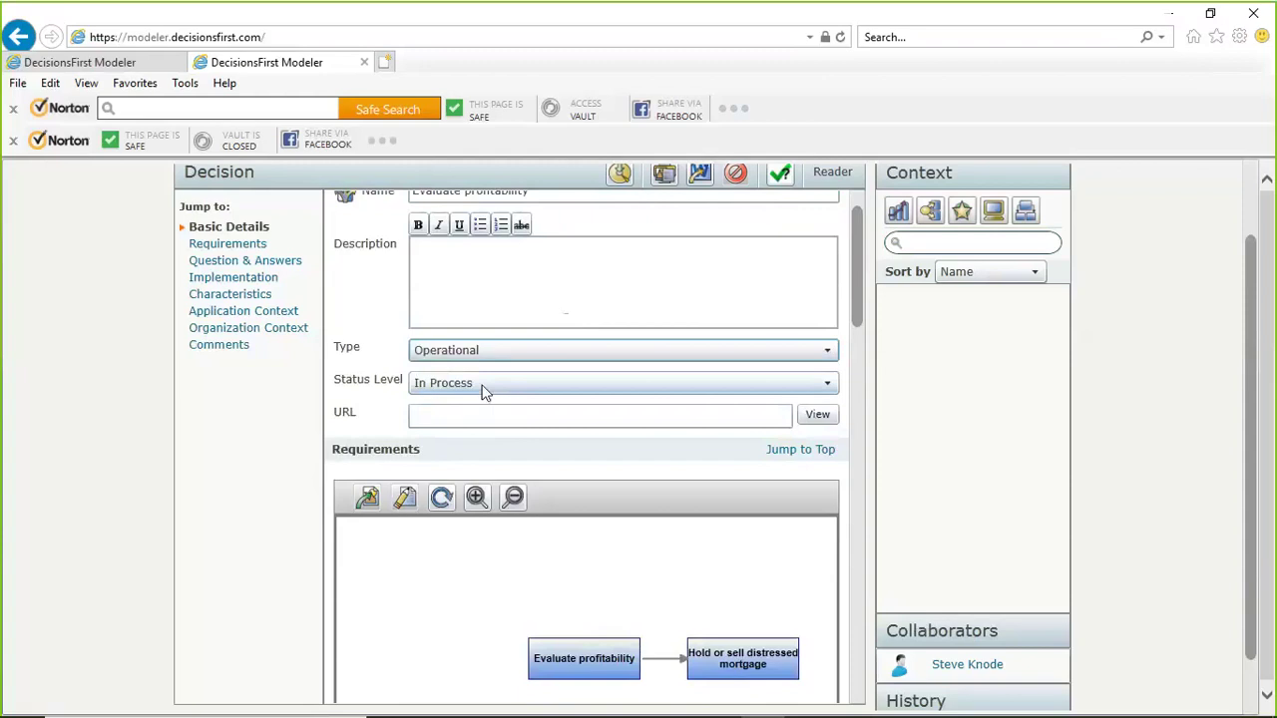
pyautogui.click(484, 389)
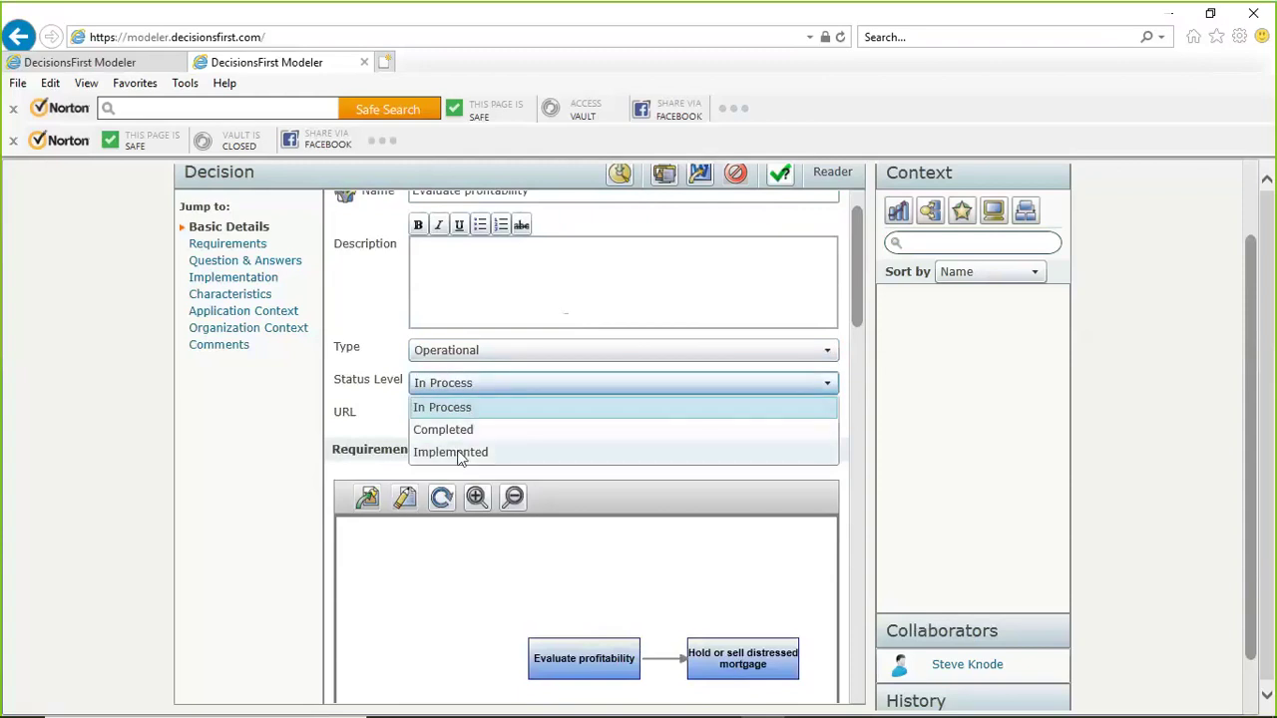
pyautogui.click(451, 409)
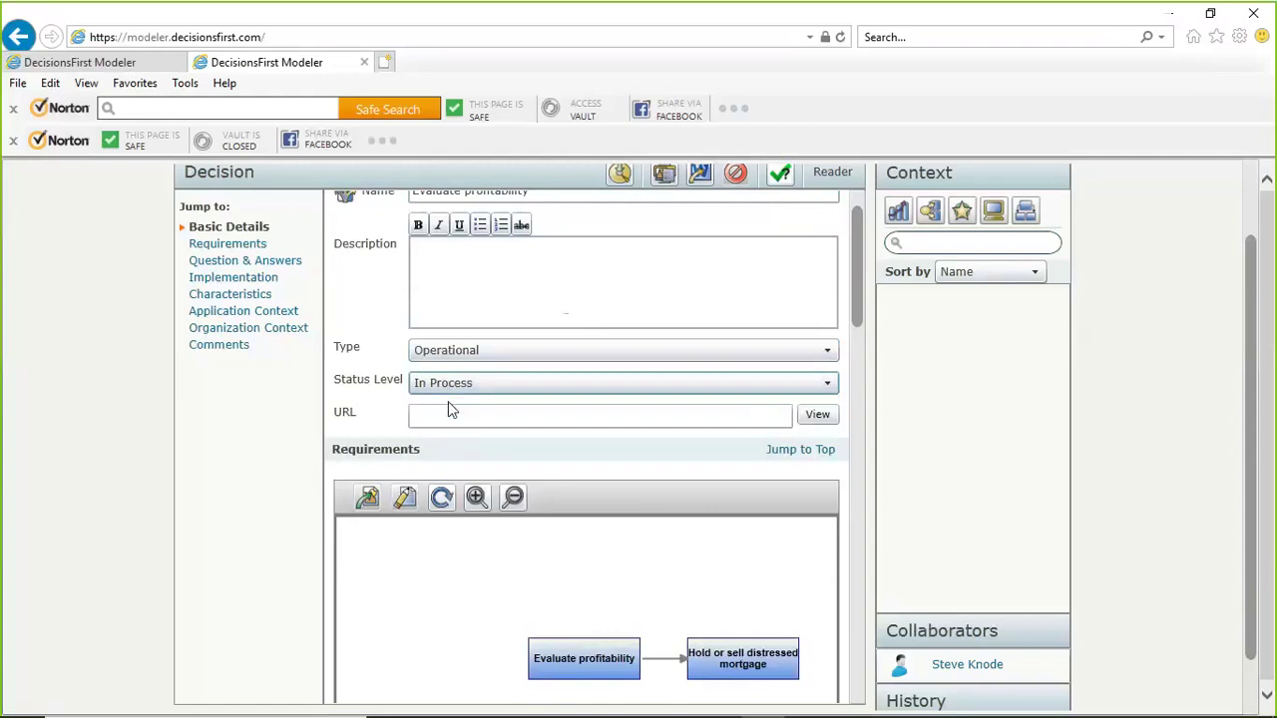
# Examine the decision's URL field, its requirements diagram and the decision requirements diagrams it belongs to
pyautogui.click(444, 412)
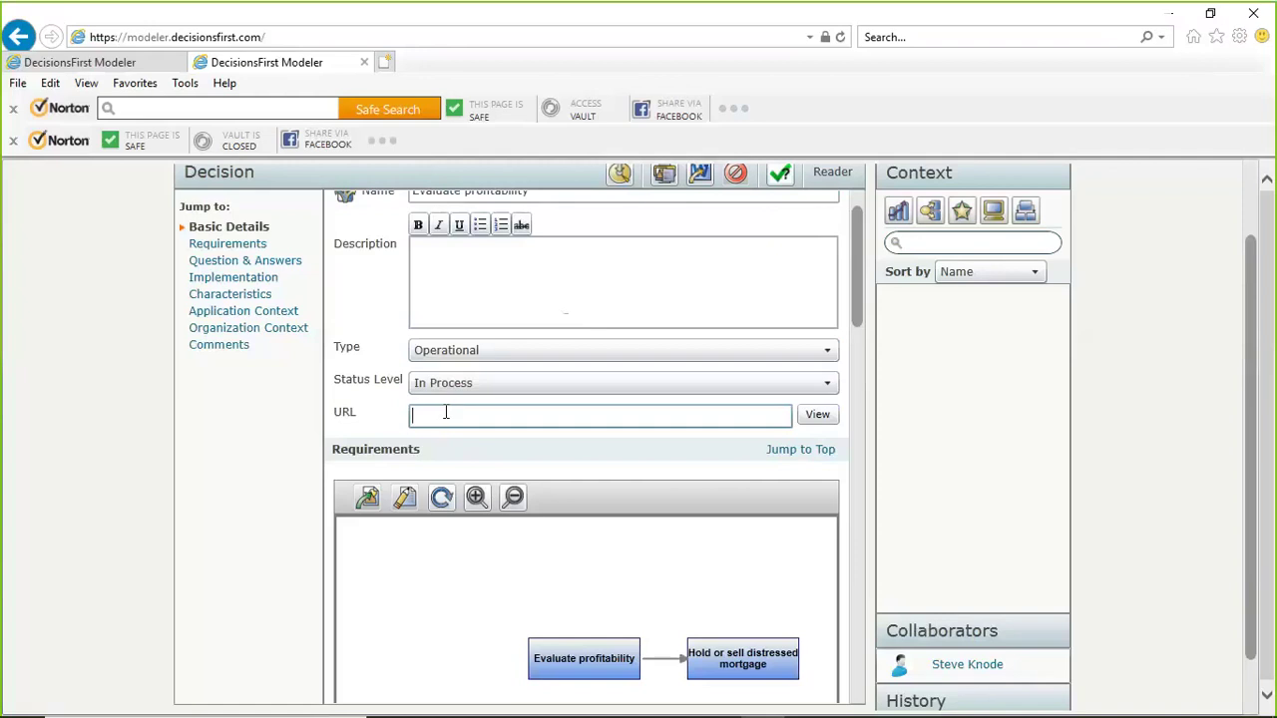
pyautogui.scroll(-2, 477, 439)
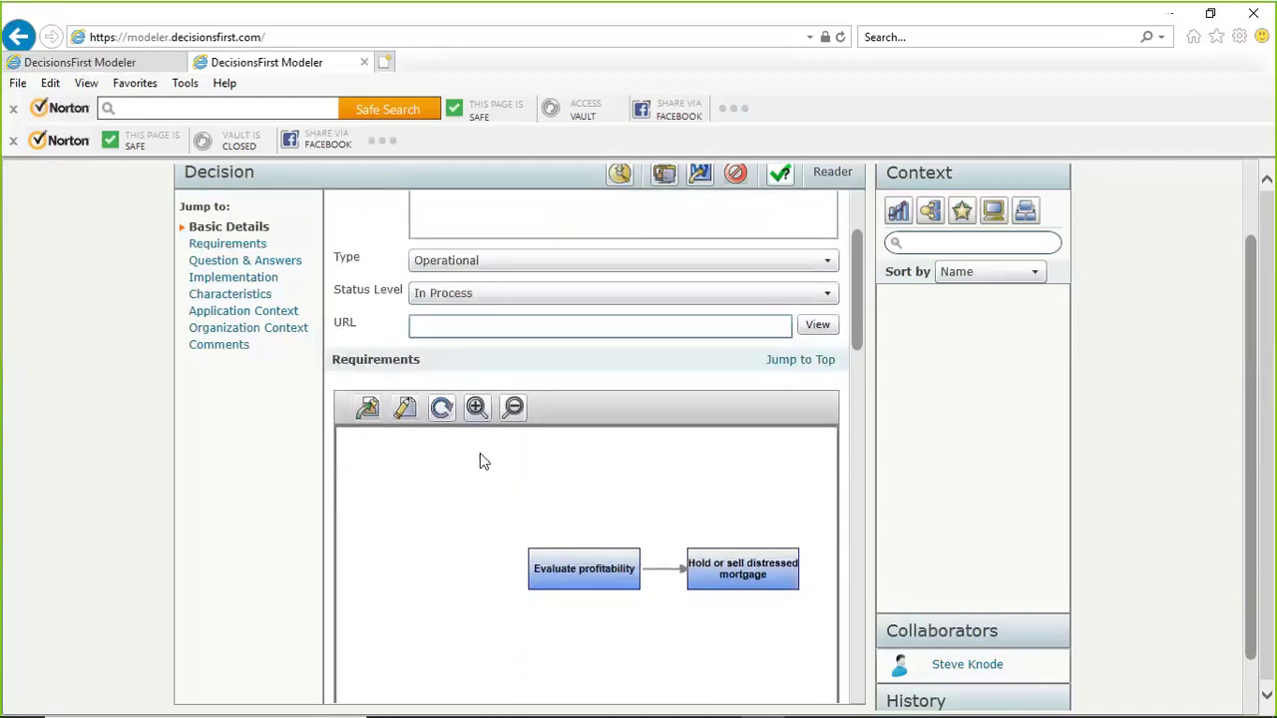
pyautogui.scroll(2, 469, 414)
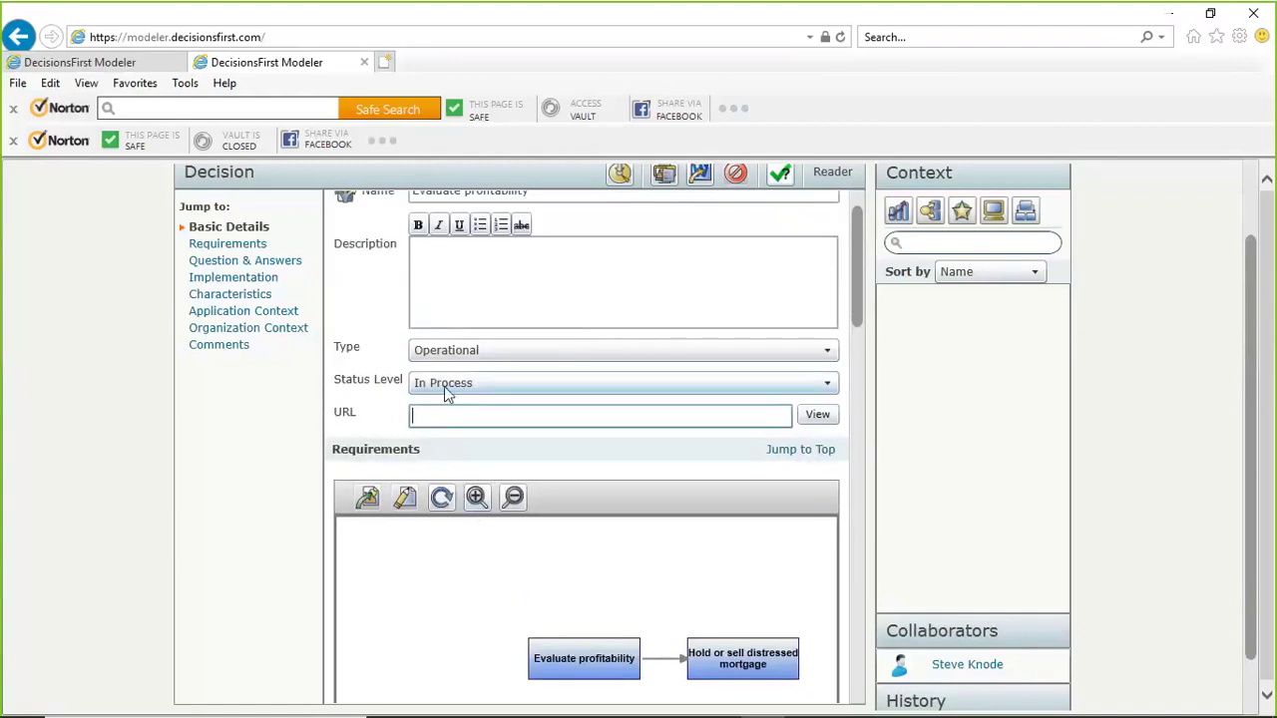
pyautogui.scroll(-2, 499, 436)
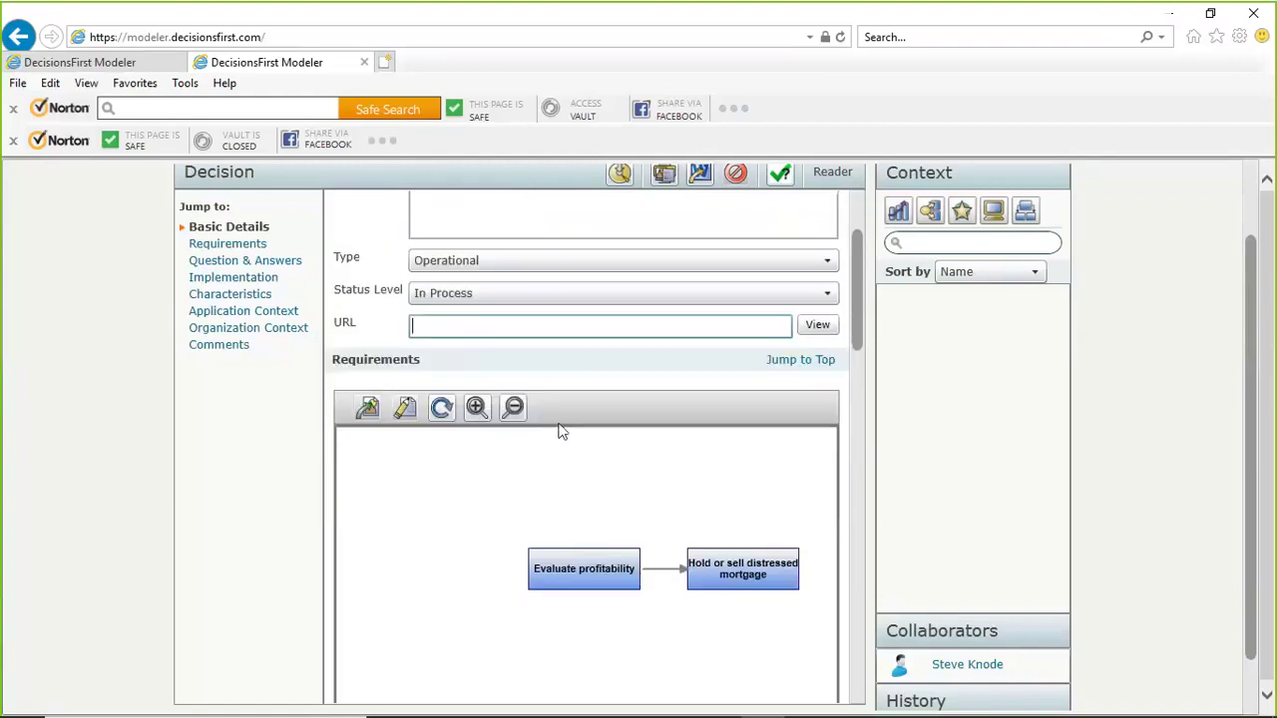
pyautogui.moveTo(852, 295); pyautogui.dragTo(858, 356)
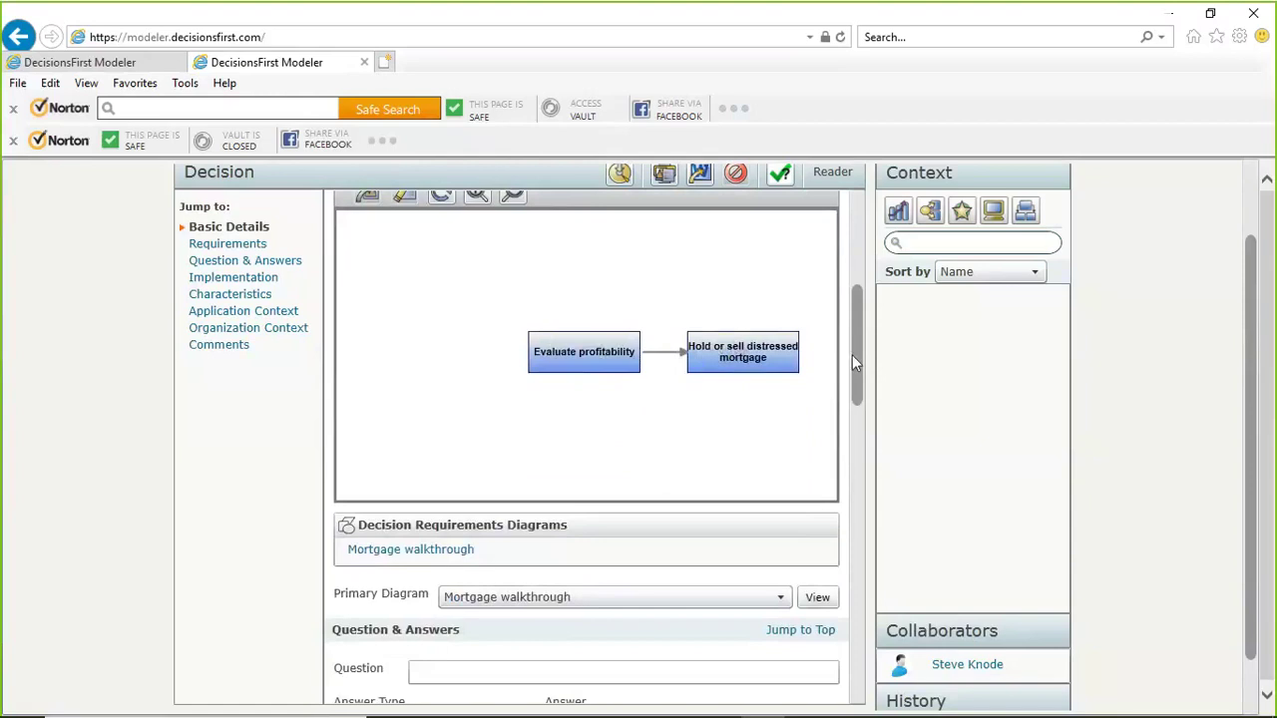
pyautogui.moveTo(853, 352); pyautogui.dragTo(851, 426)
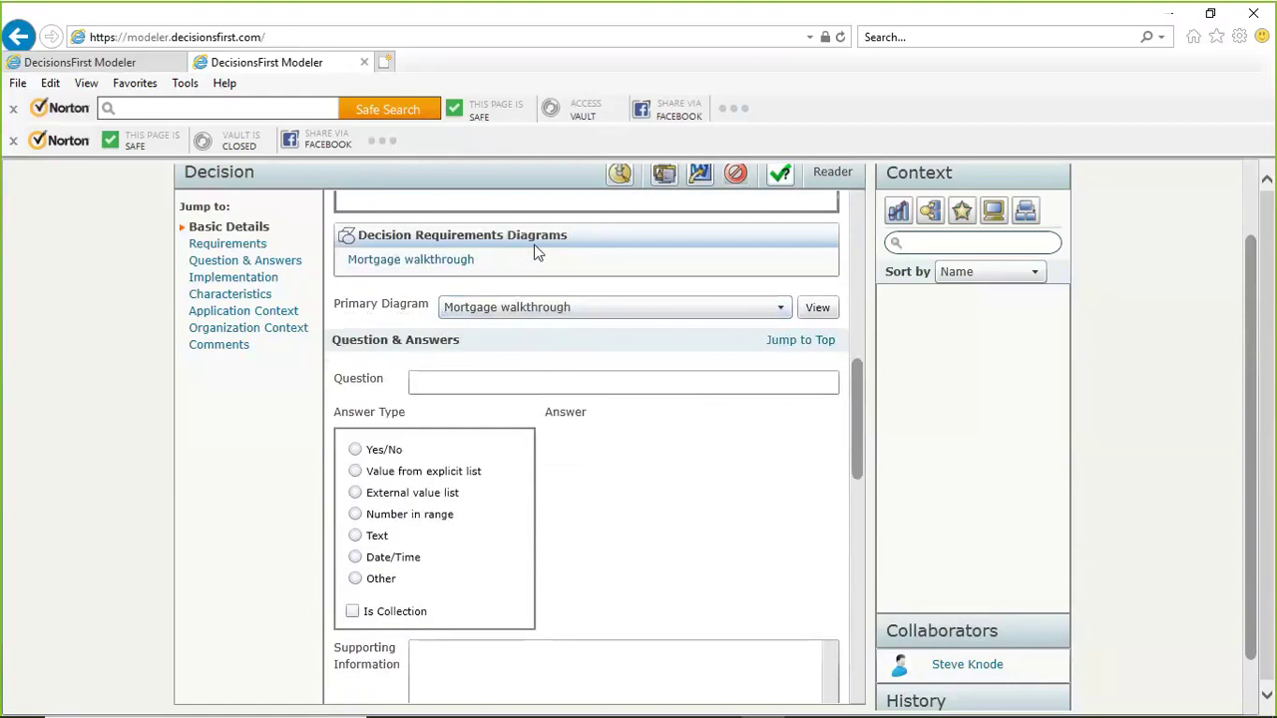
# Consult the class demo example document in Word, and enter "is the mortgage value higher than owed?" as the decision's question
pyautogui.click(456, 380)
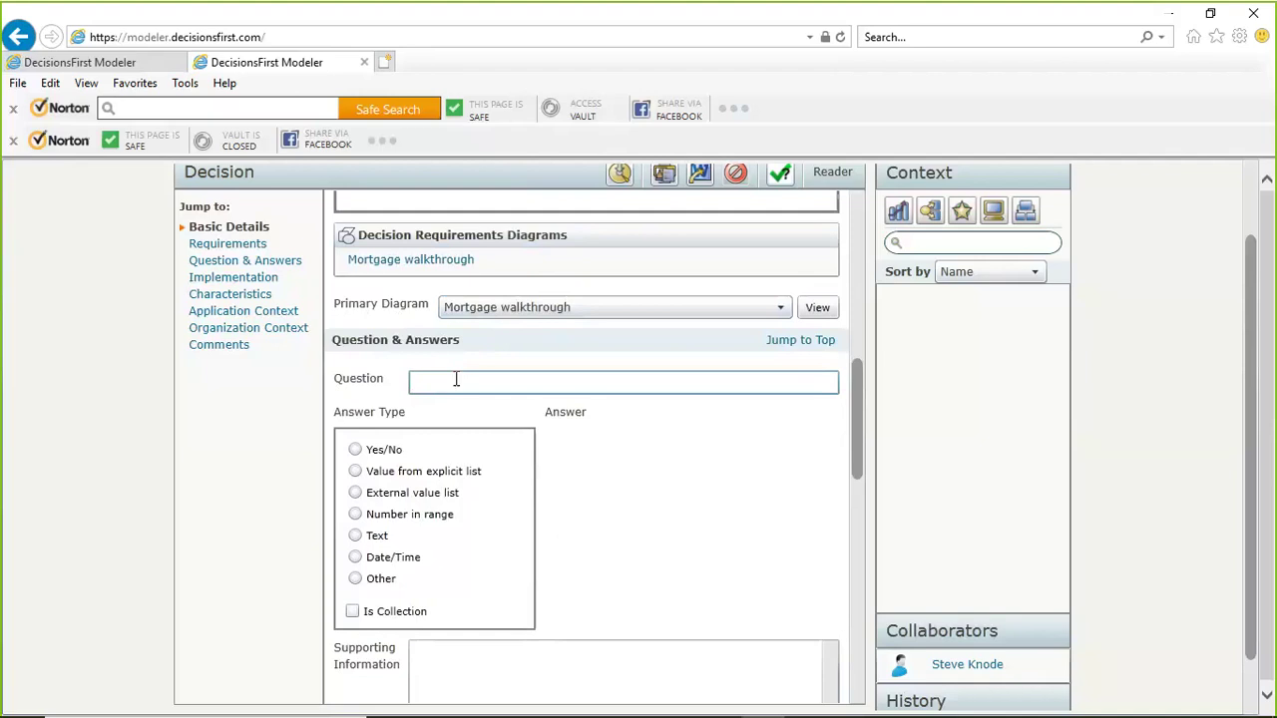
pyautogui.scroll(3, 455, 380)
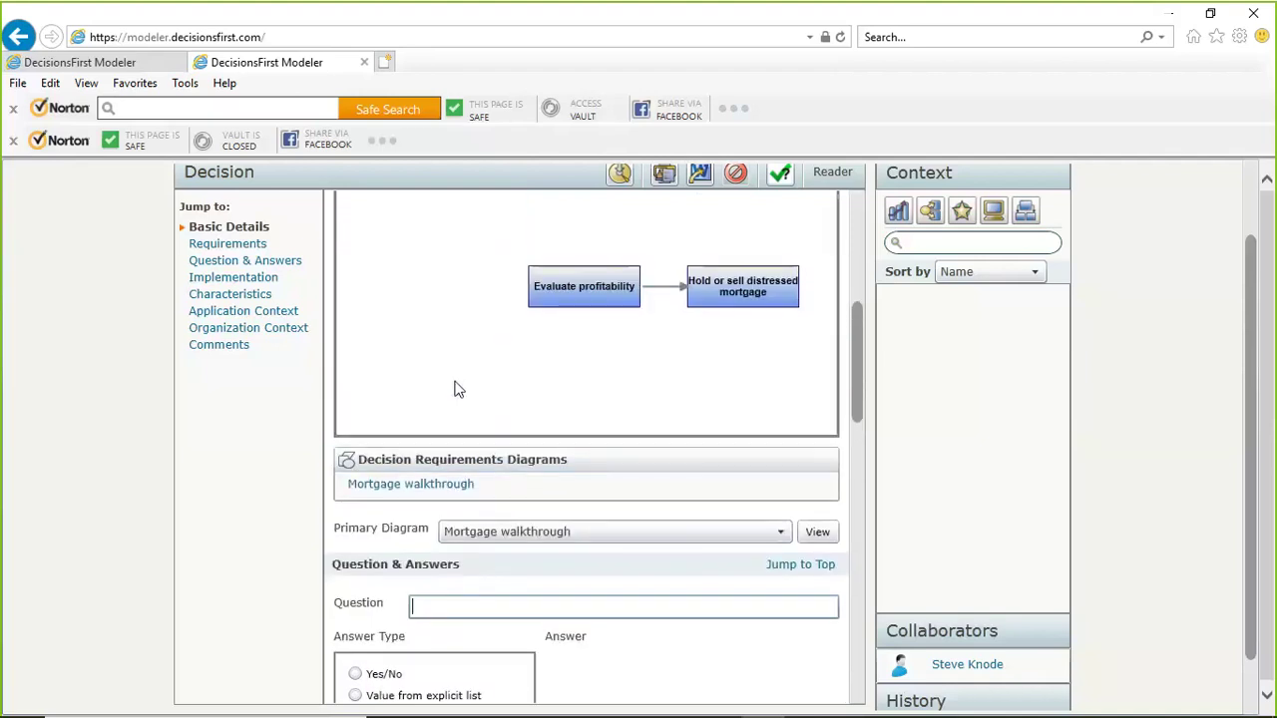
pyautogui.hotkey('alt', 'Tab')
pyautogui.hotkey('alt', 'Tab')
pyautogui.scroll(-15, 456, 384)
pyautogui.scroll(-13, 451, 388)
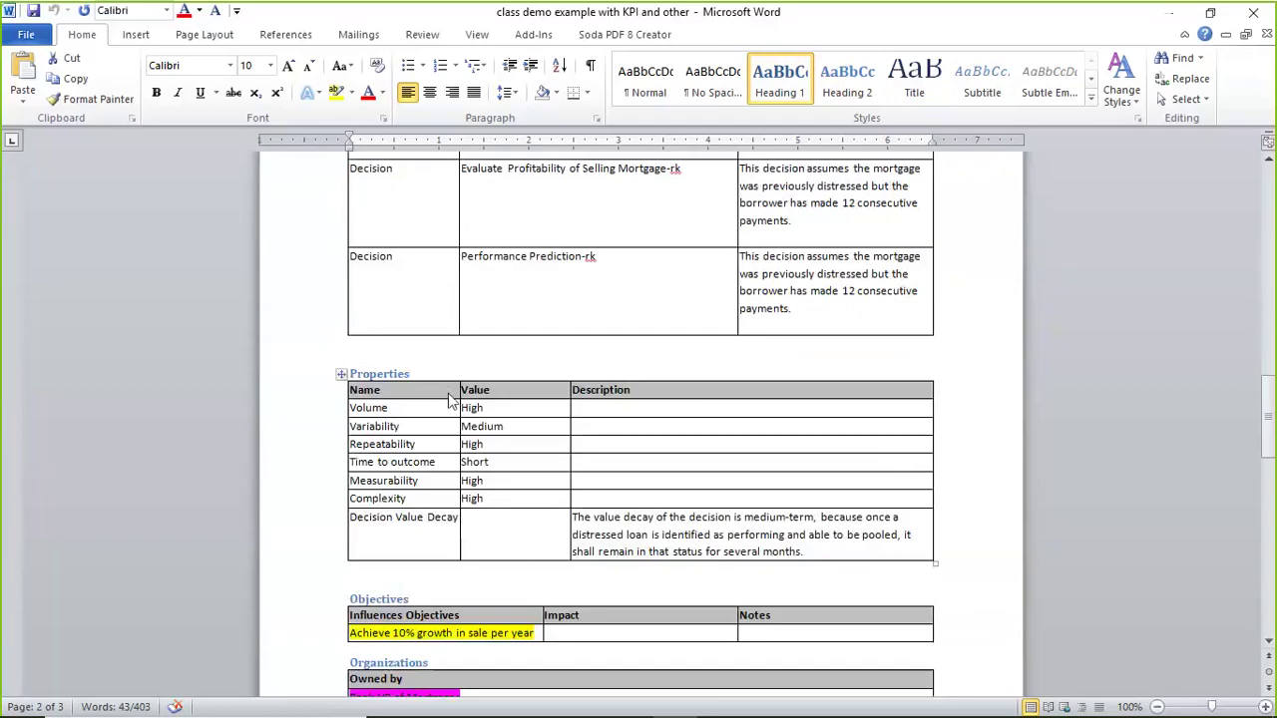
pyautogui.hotkey('alt', 'Tab')
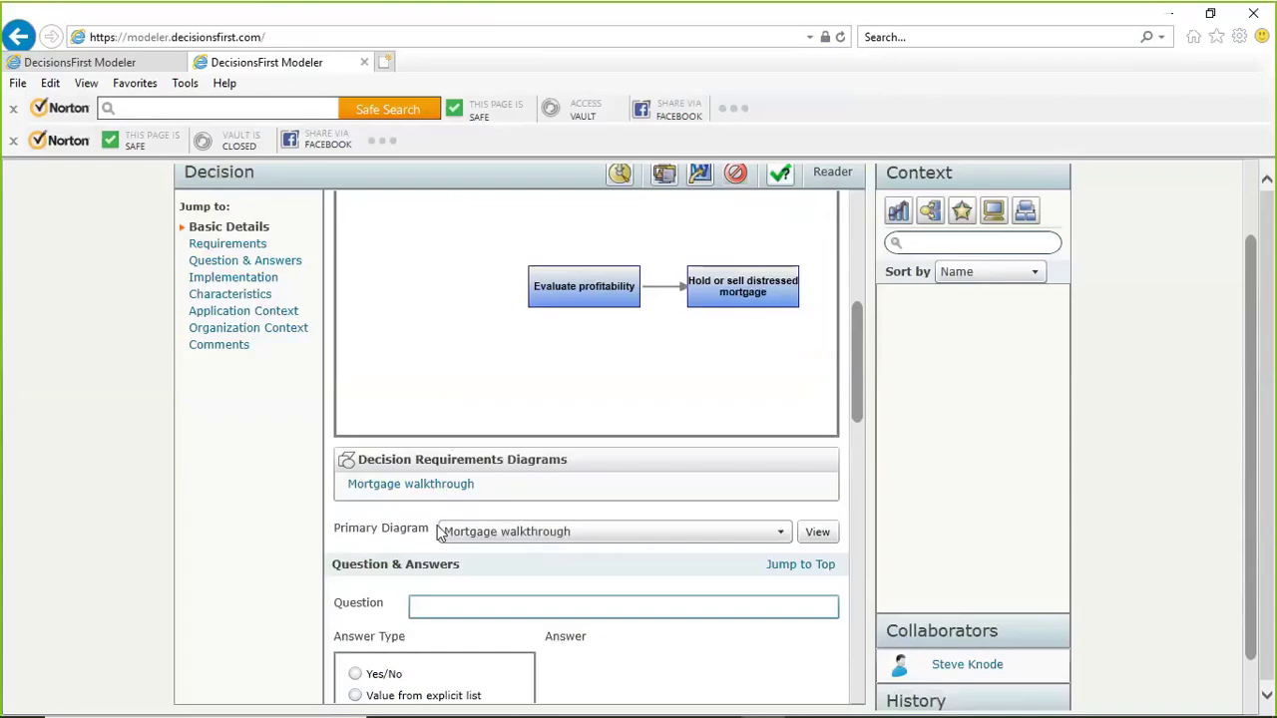
pyautogui.write('is the mortgage valu')
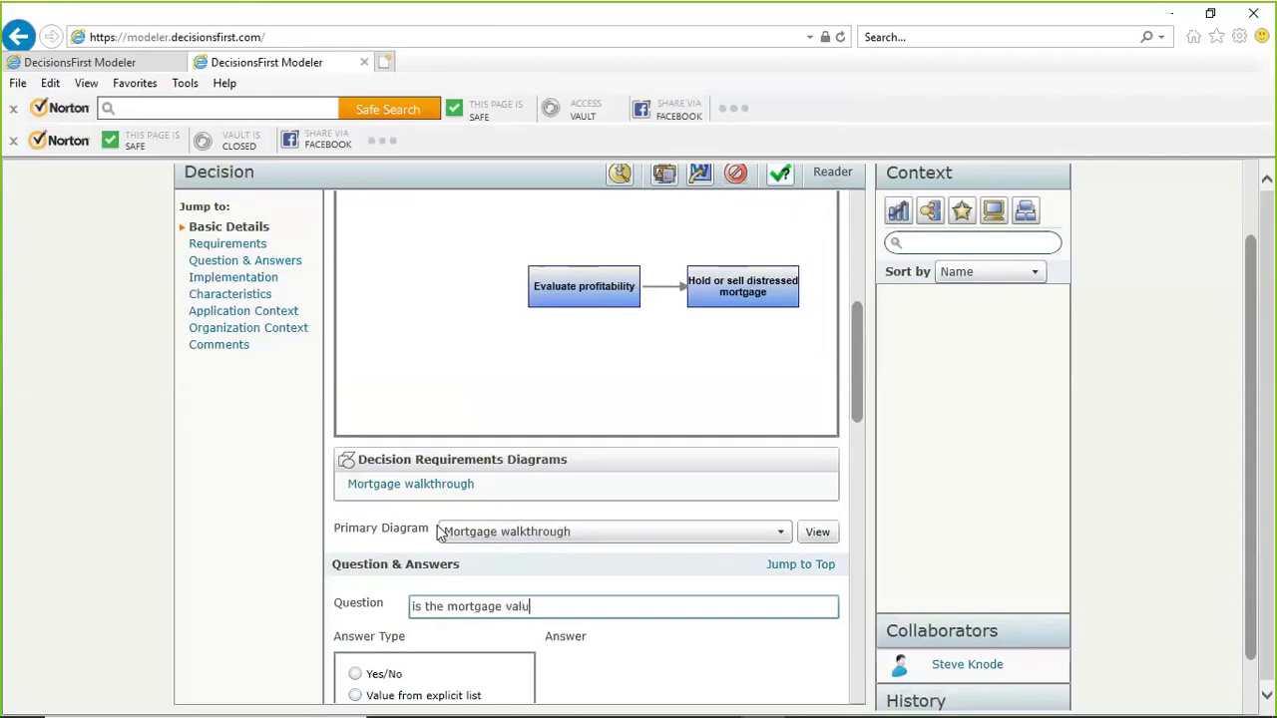
pyautogui.write('e higher than owed?')
# Set the answer type to Yes/No and reword the question to "is the mortgage value higher than what is owed?"
pyautogui.scroll(-4, 439, 588)
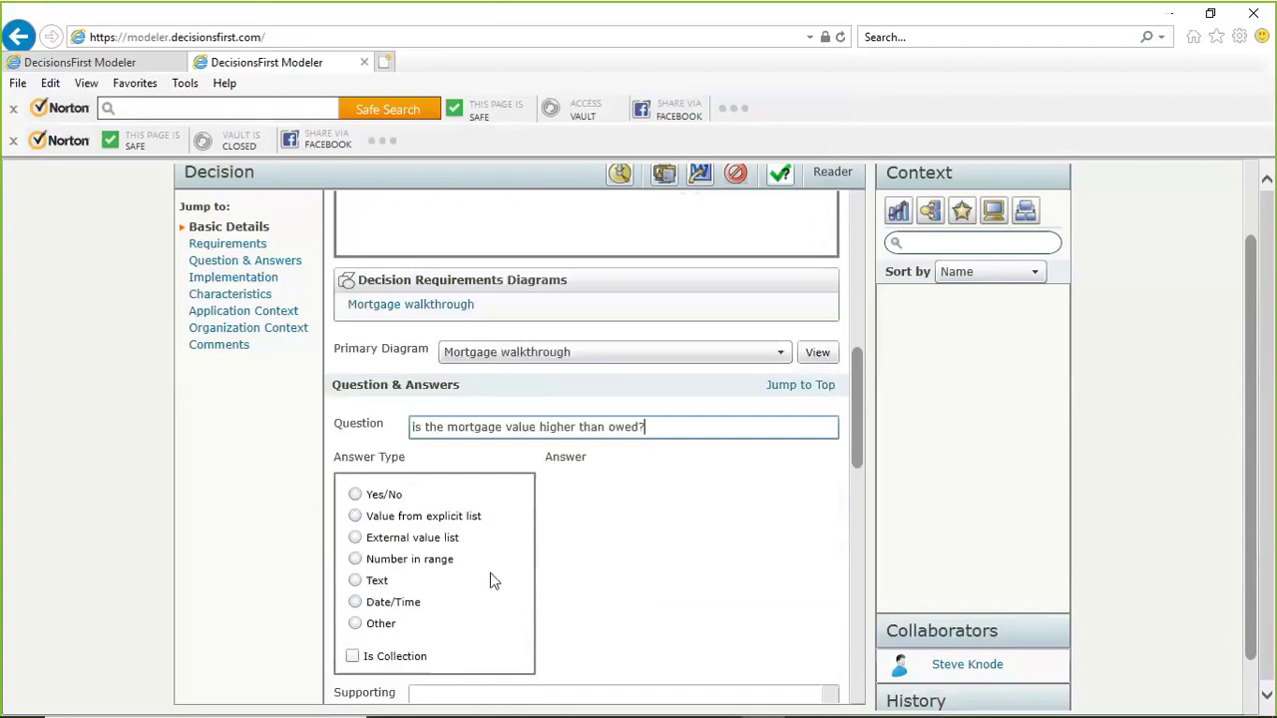
pyautogui.scroll(-1, 489, 569)
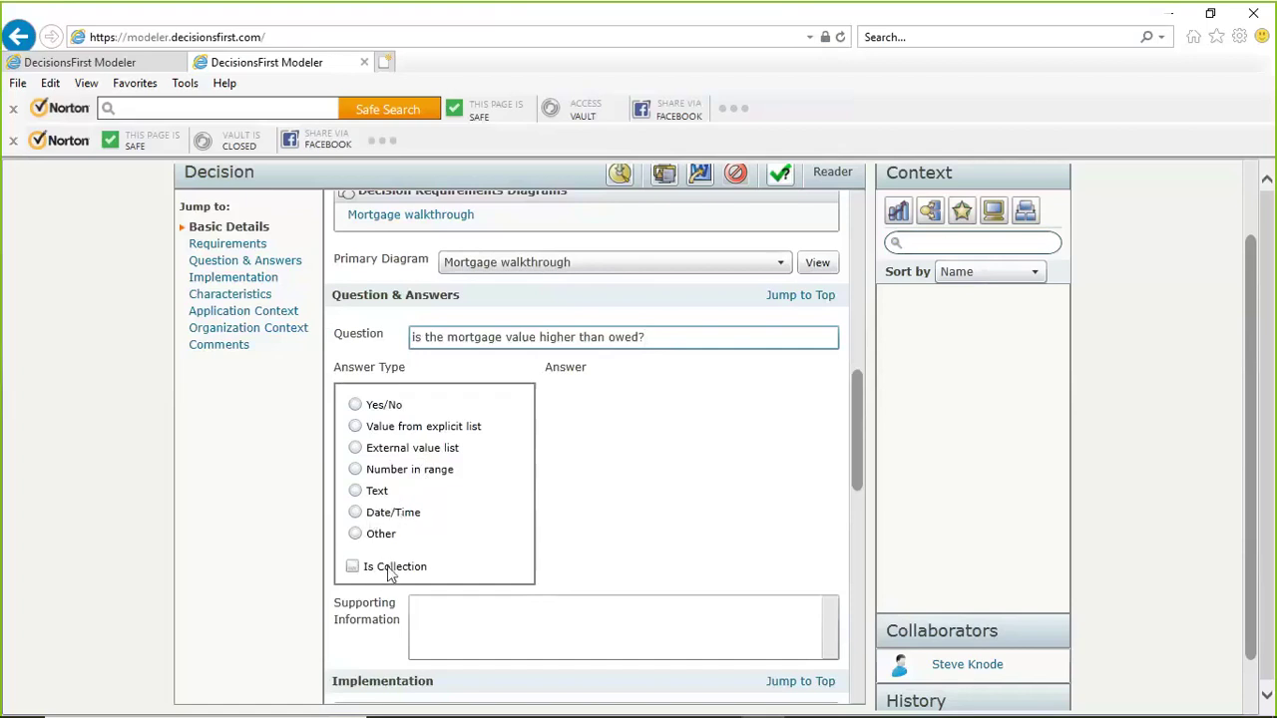
pyautogui.click(355, 405)
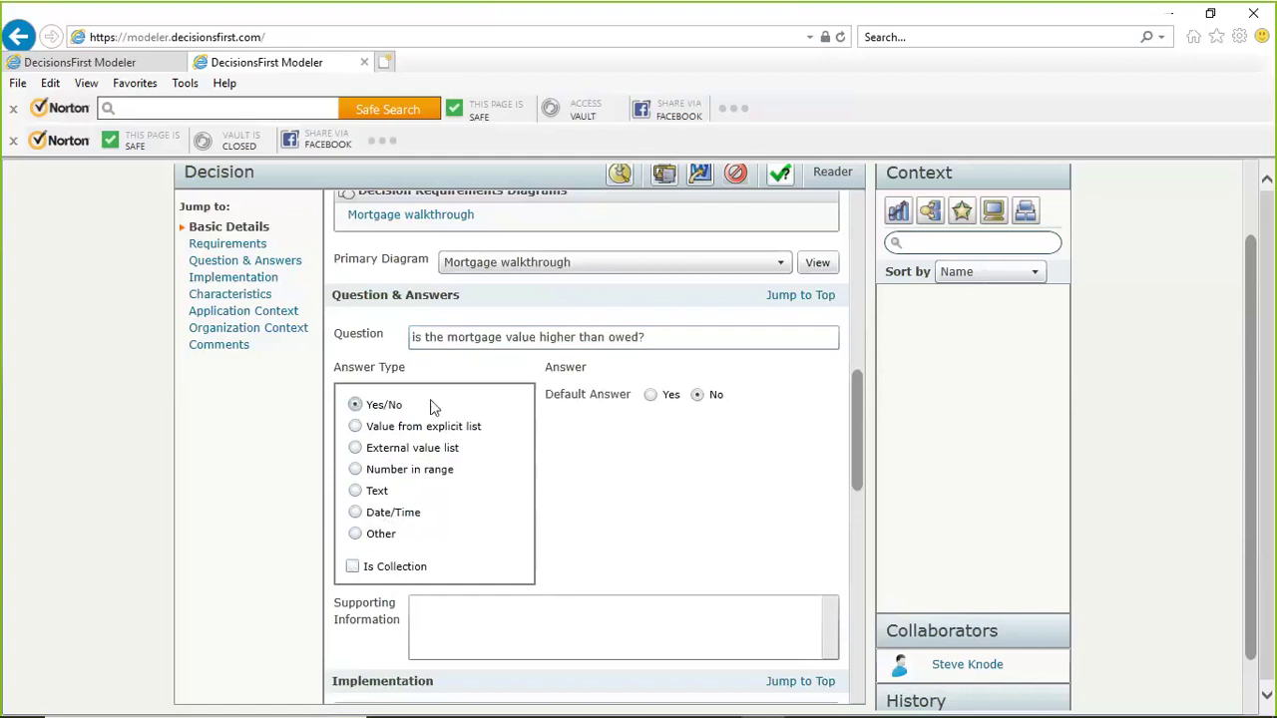
pyautogui.click(609, 339)
pyautogui.write('what is')
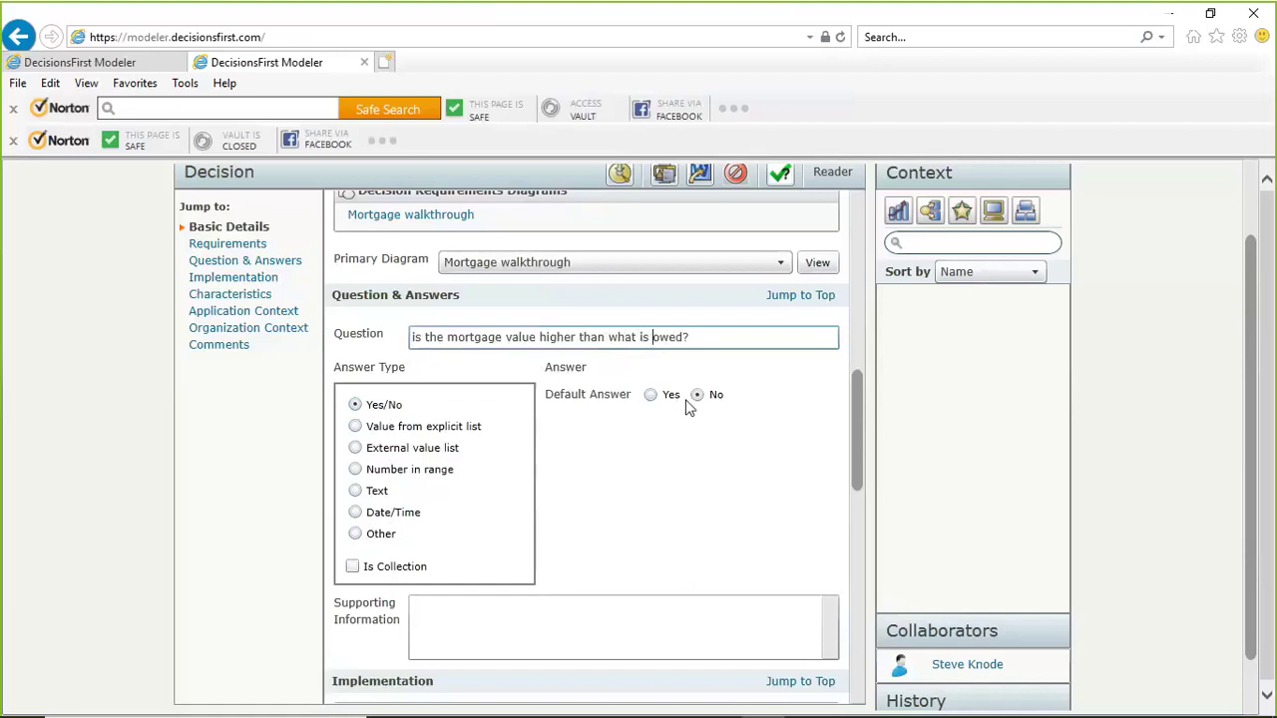
# Set the decision's characteristics to High volume, Medium complexity and High variability
pyautogui.scroll(-1, 687, 404)
pyautogui.scroll(-1, 642, 448)
pyautogui.click(464, 472)
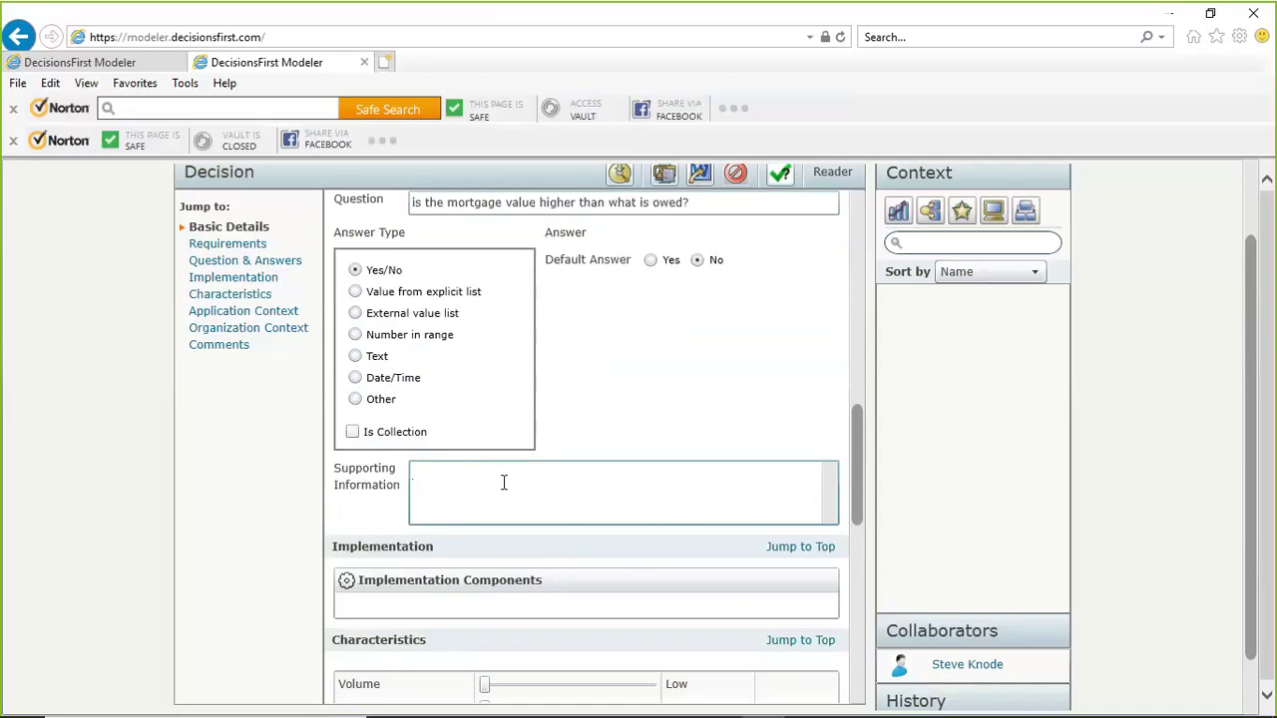
pyautogui.scroll(-3, 504, 483)
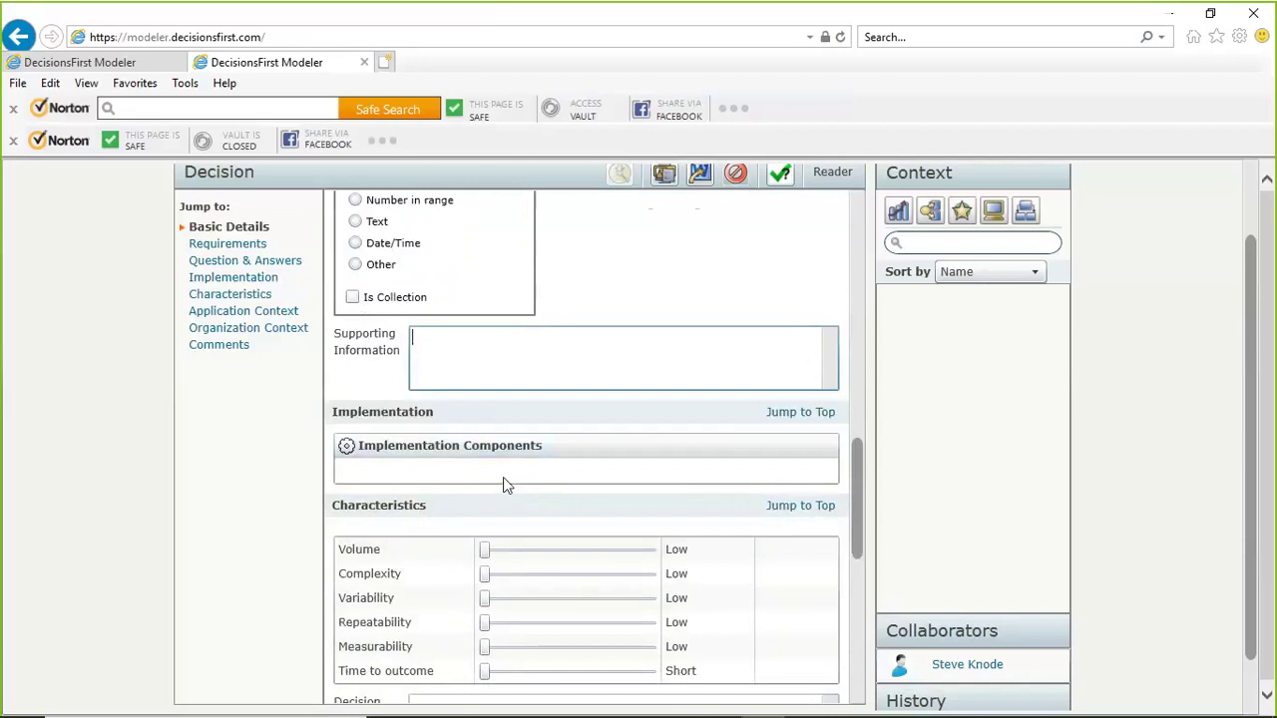
pyautogui.scroll(-3, 503, 479)
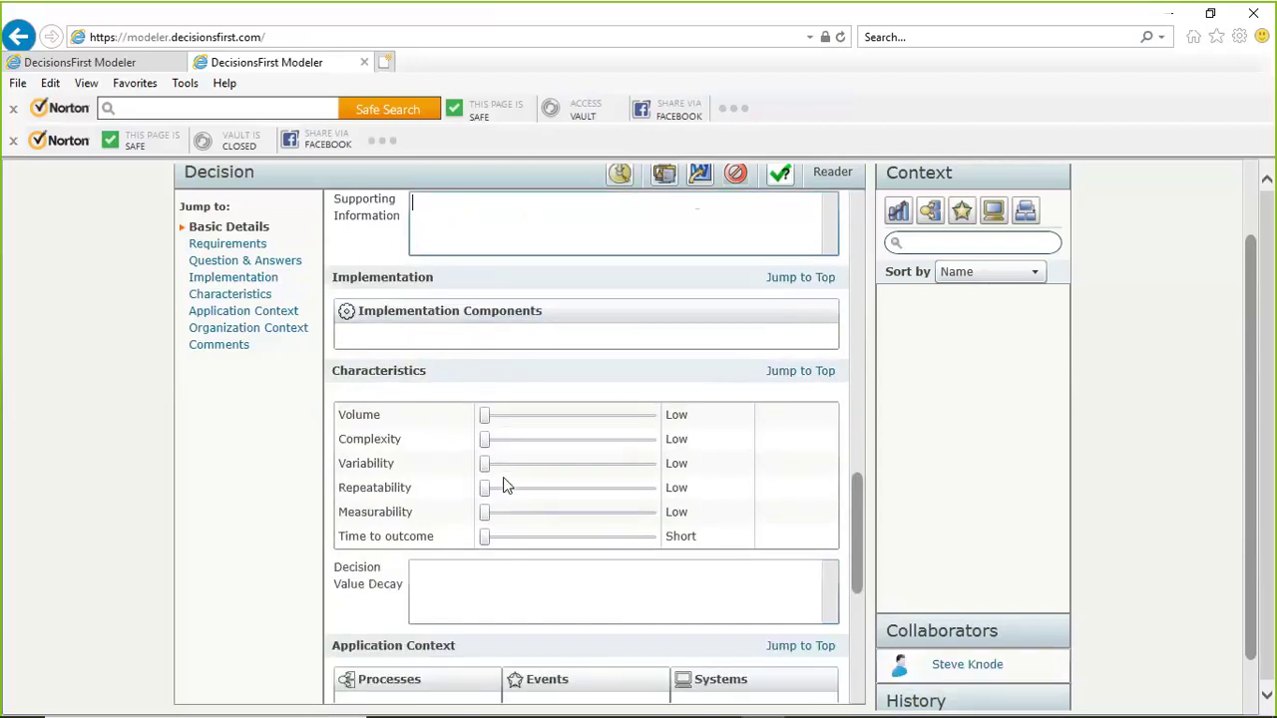
pyautogui.scroll(-1, 503, 476)
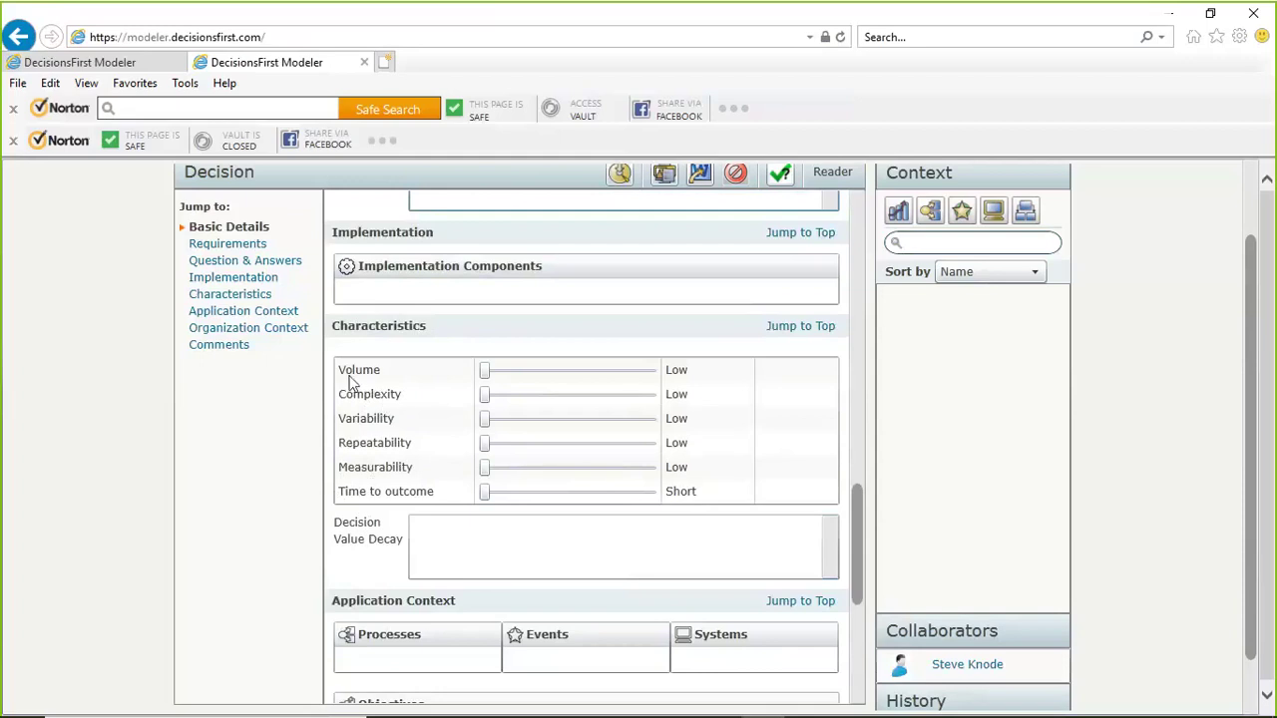
pyautogui.click(488, 372)
pyautogui.click(647, 370)
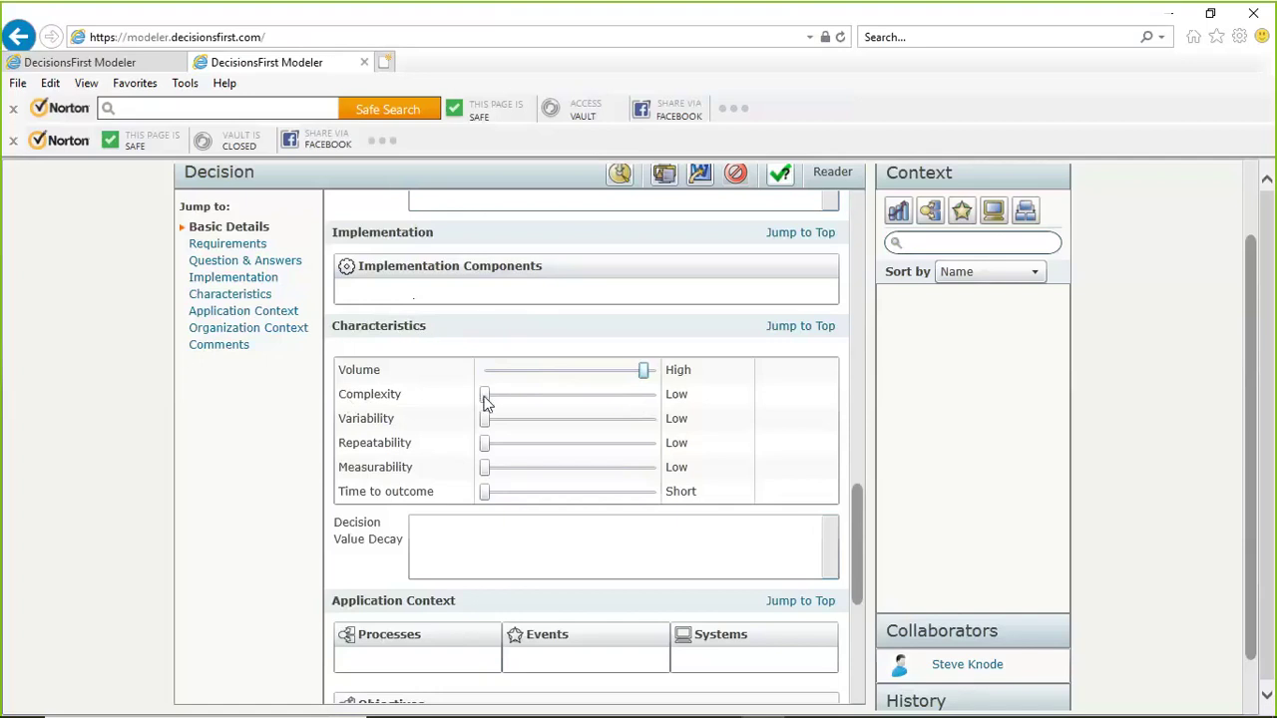
pyautogui.moveTo(484, 397); pyautogui.dragTo(585, 403)
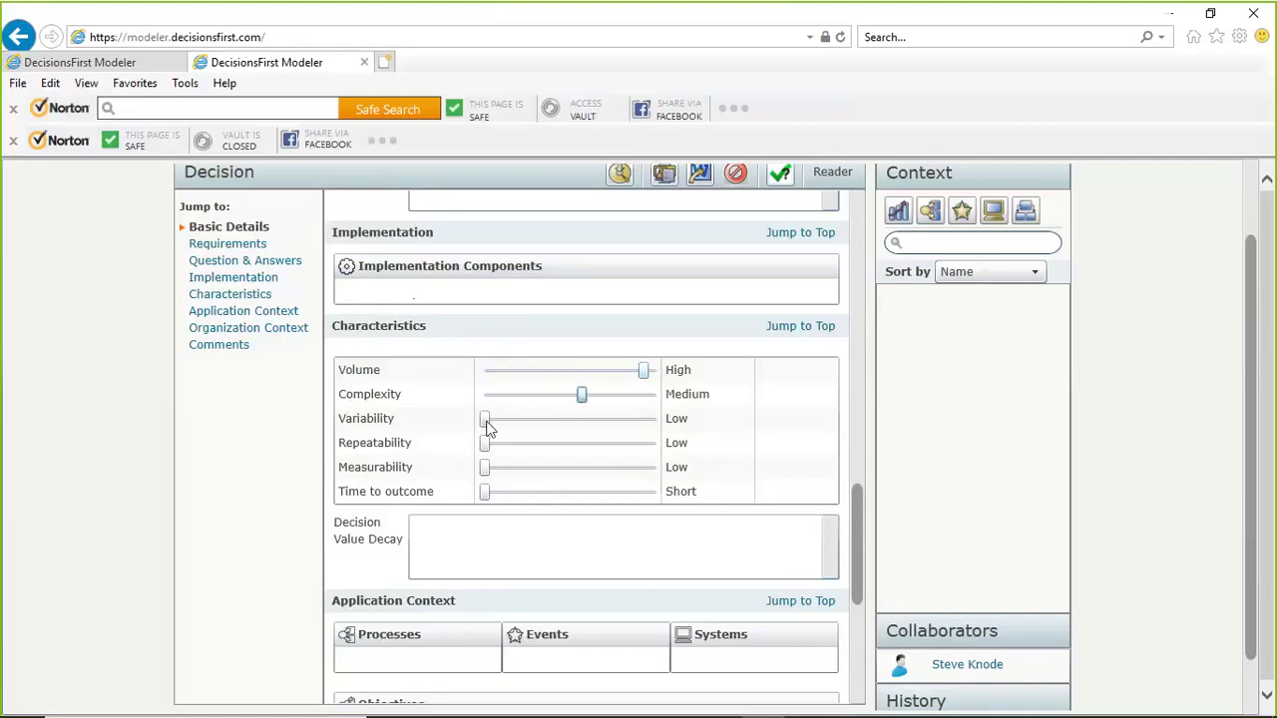
pyautogui.moveTo(488, 427); pyautogui.dragTo(626, 426)
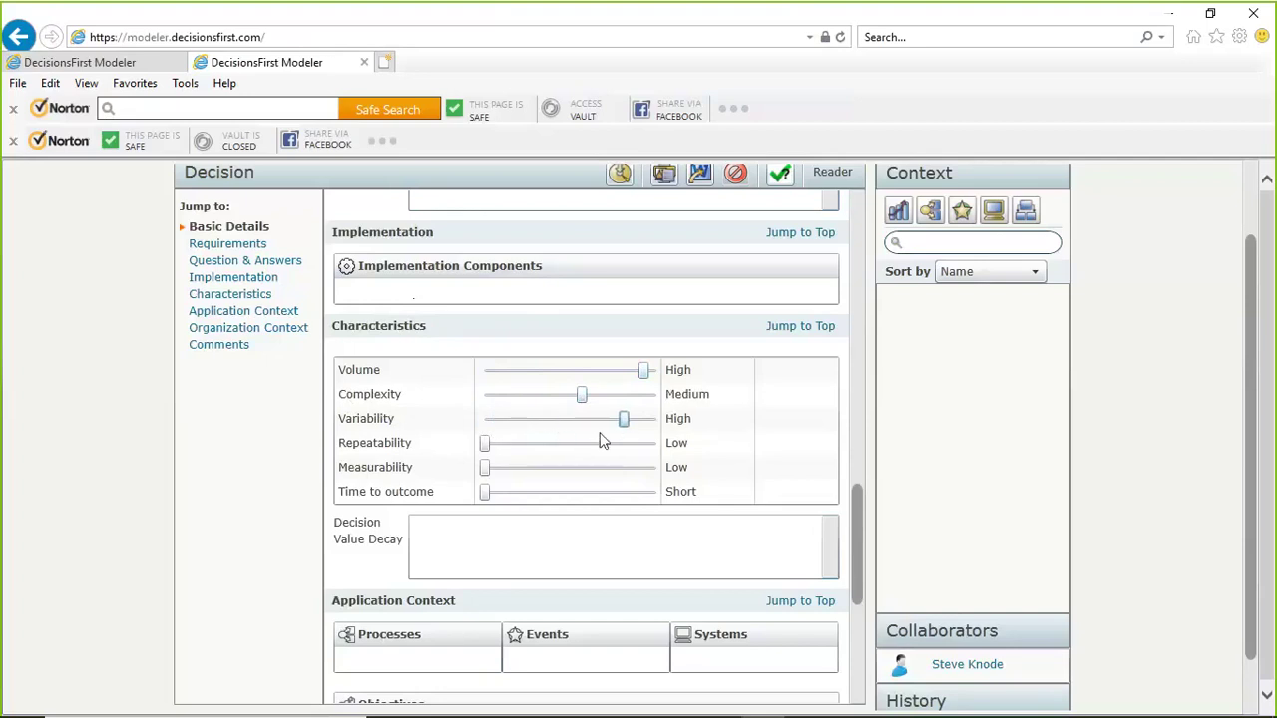
# Raise repeatability slightly within Low, set measurability to High, and raise time to outcome slightly within Short
pyautogui.click(485, 448)
pyautogui.moveTo(484, 449); pyautogui.dragTo(532, 450)
pyautogui.moveTo(509, 475); pyautogui.dragTo(643, 477)
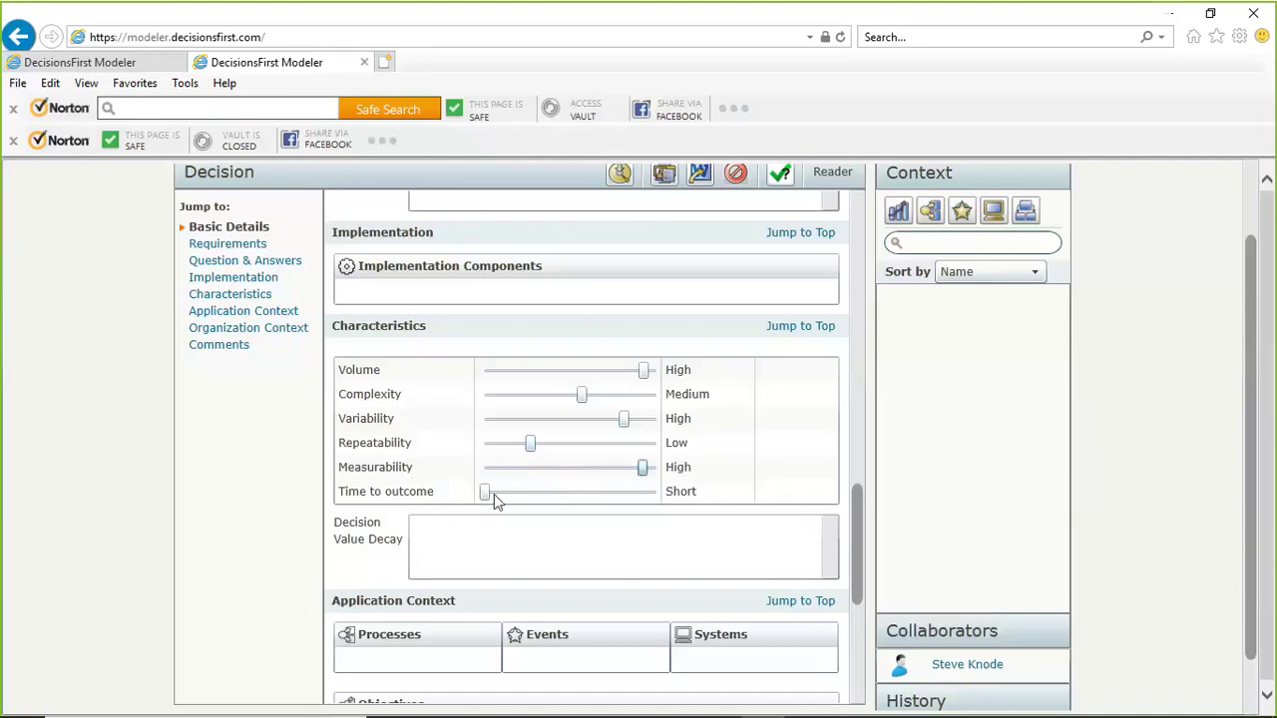
pyautogui.moveTo(488, 496); pyautogui.dragTo(540, 498)
# Examine the decision value decay field and the application context, objectives, organization context and comments sections
pyautogui.click(469, 530)
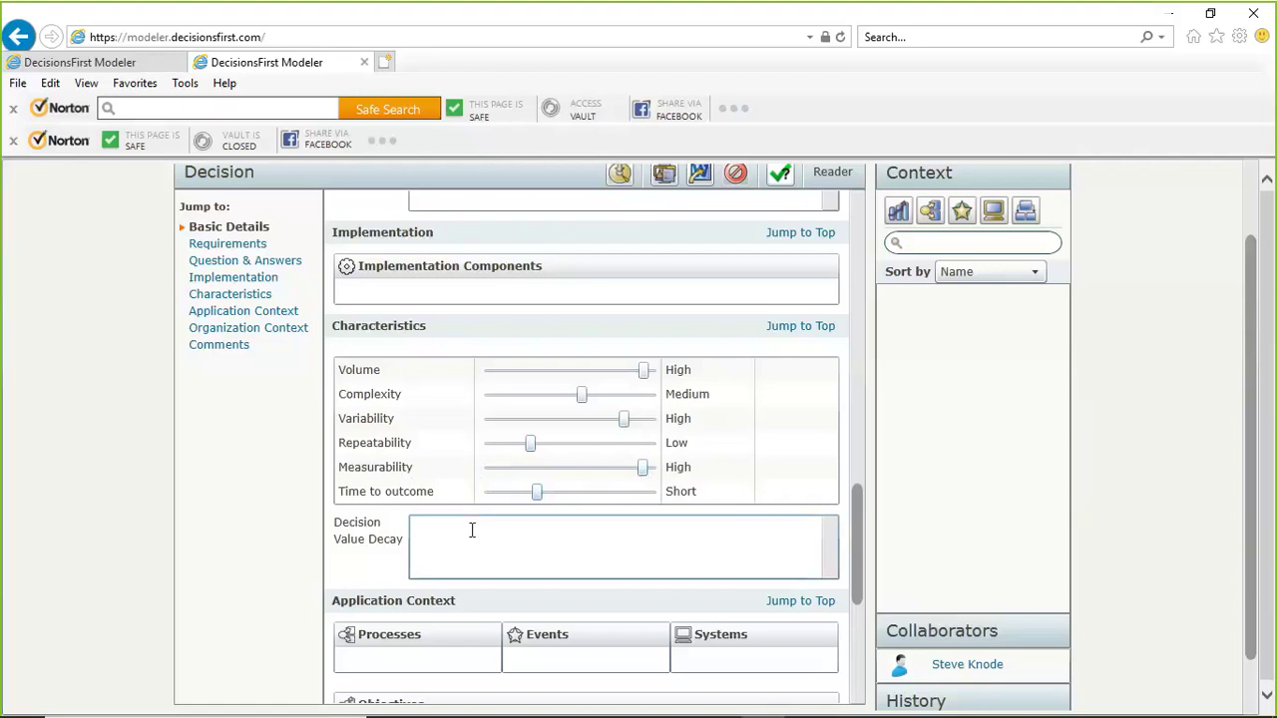
pyautogui.scroll(-5, 473, 561)
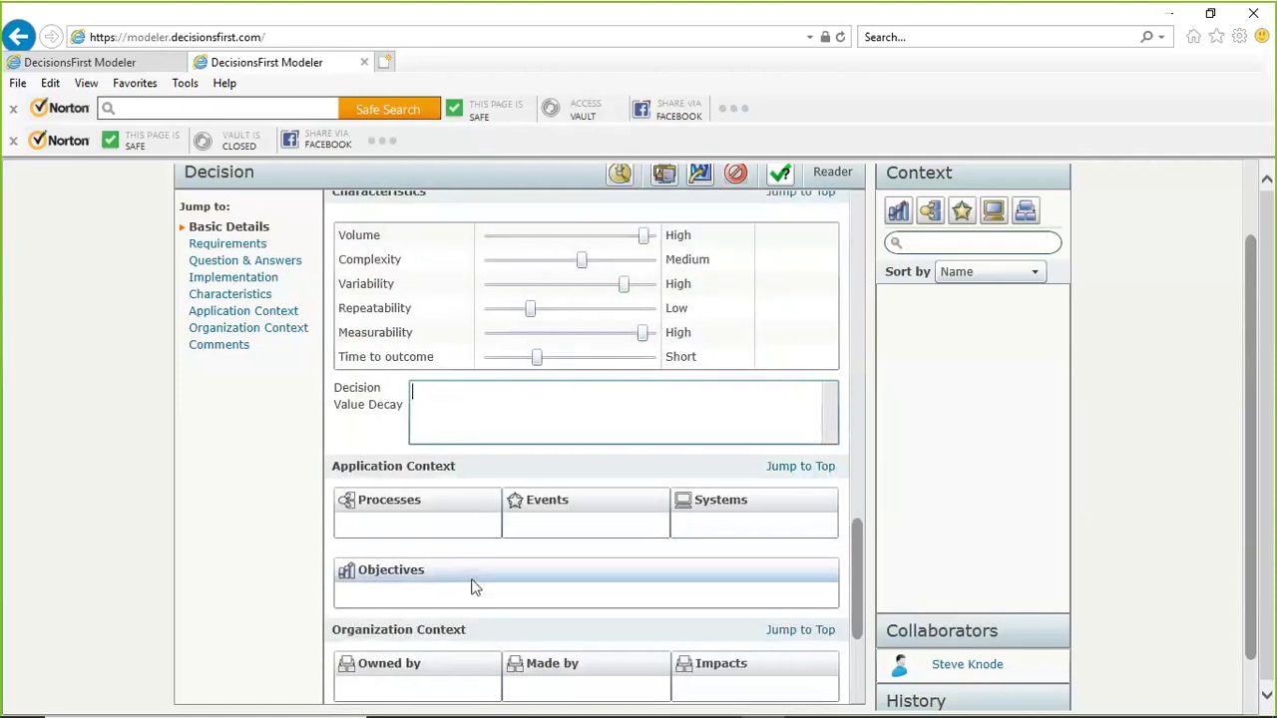
pyautogui.scroll(-3, 473, 591)
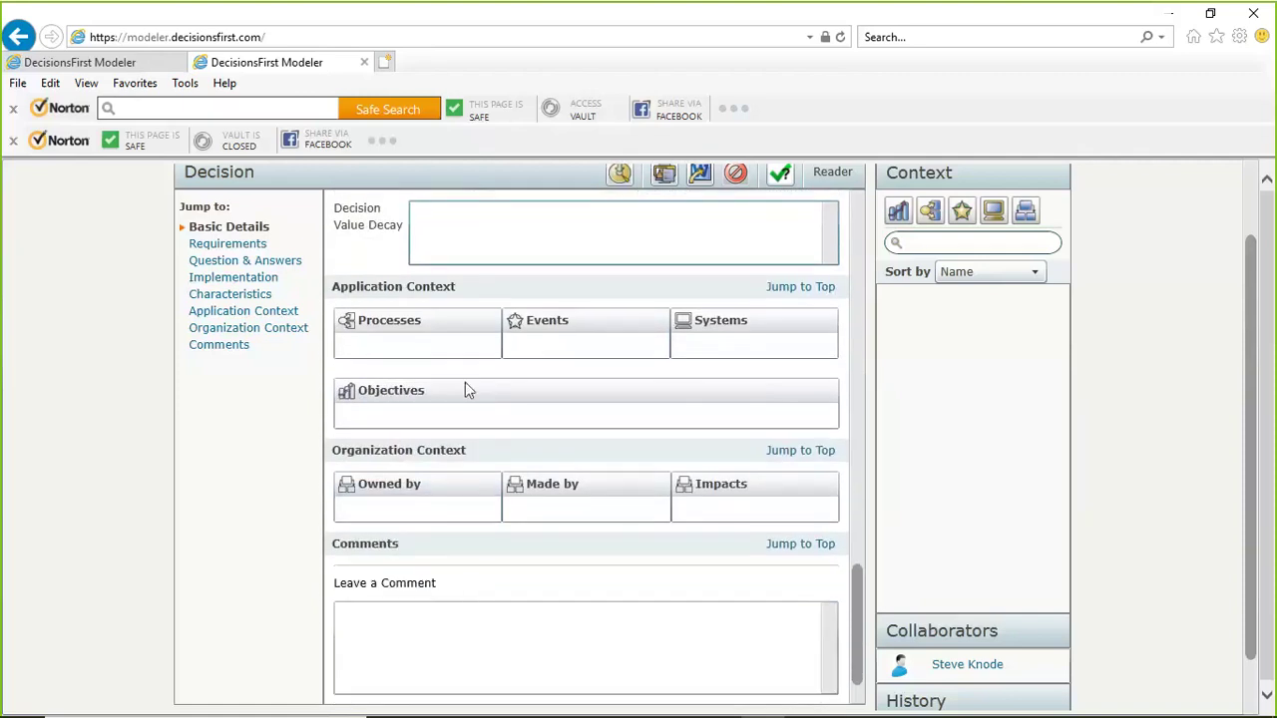
# Examine the decision's comment entry field, then review its characteristics, implementation and requirements sections back up to the basic details
pyautogui.click(422, 516)
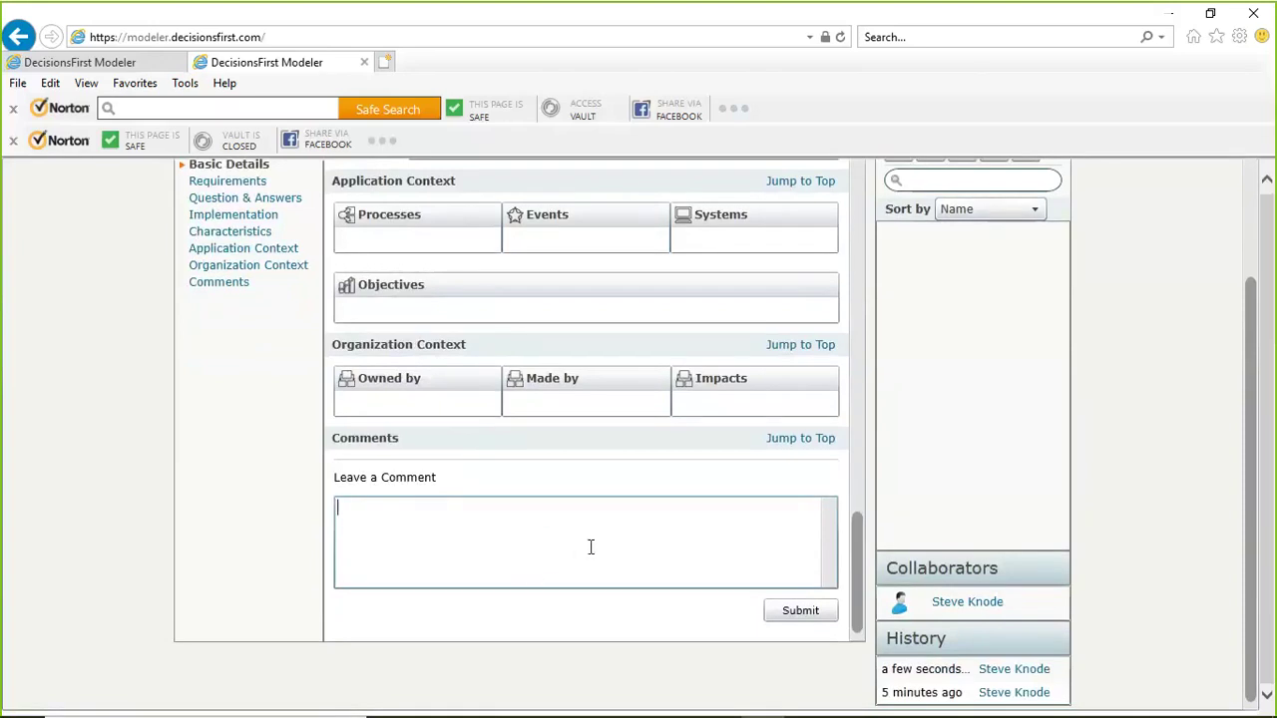
pyautogui.click(803, 613)
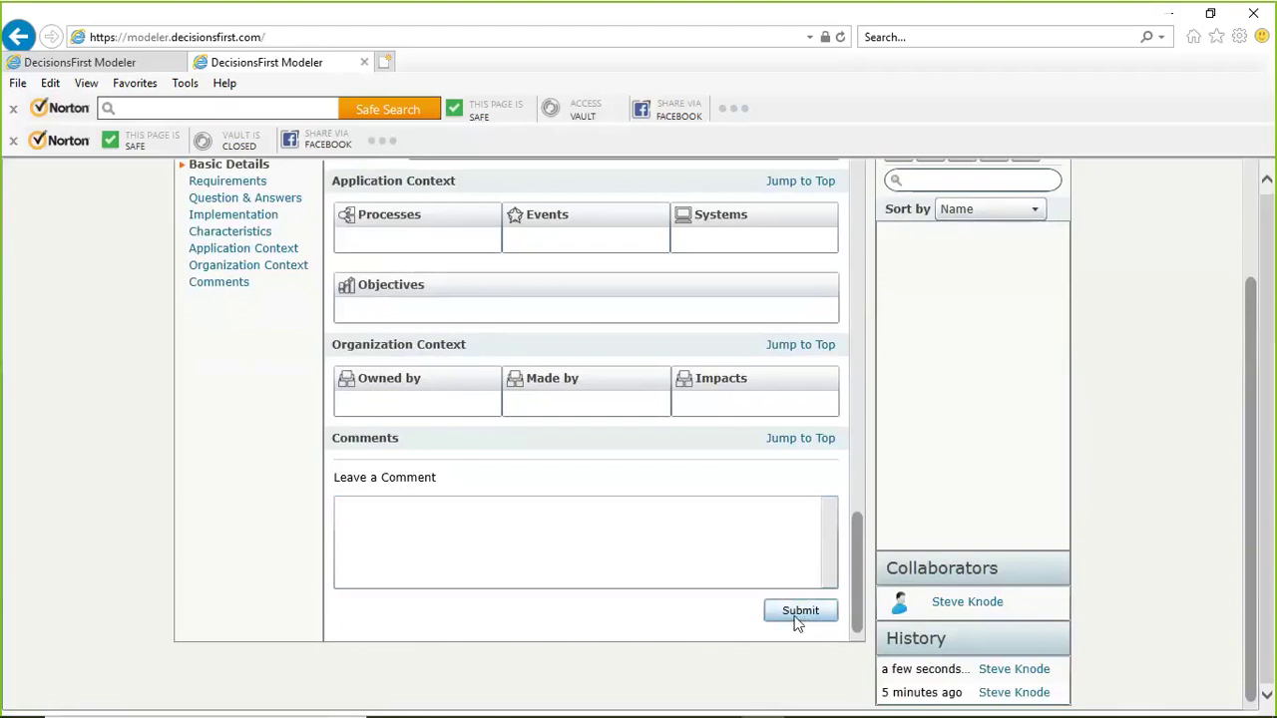
pyautogui.scroll(3, 793, 617)
pyautogui.scroll(5, 781, 582)
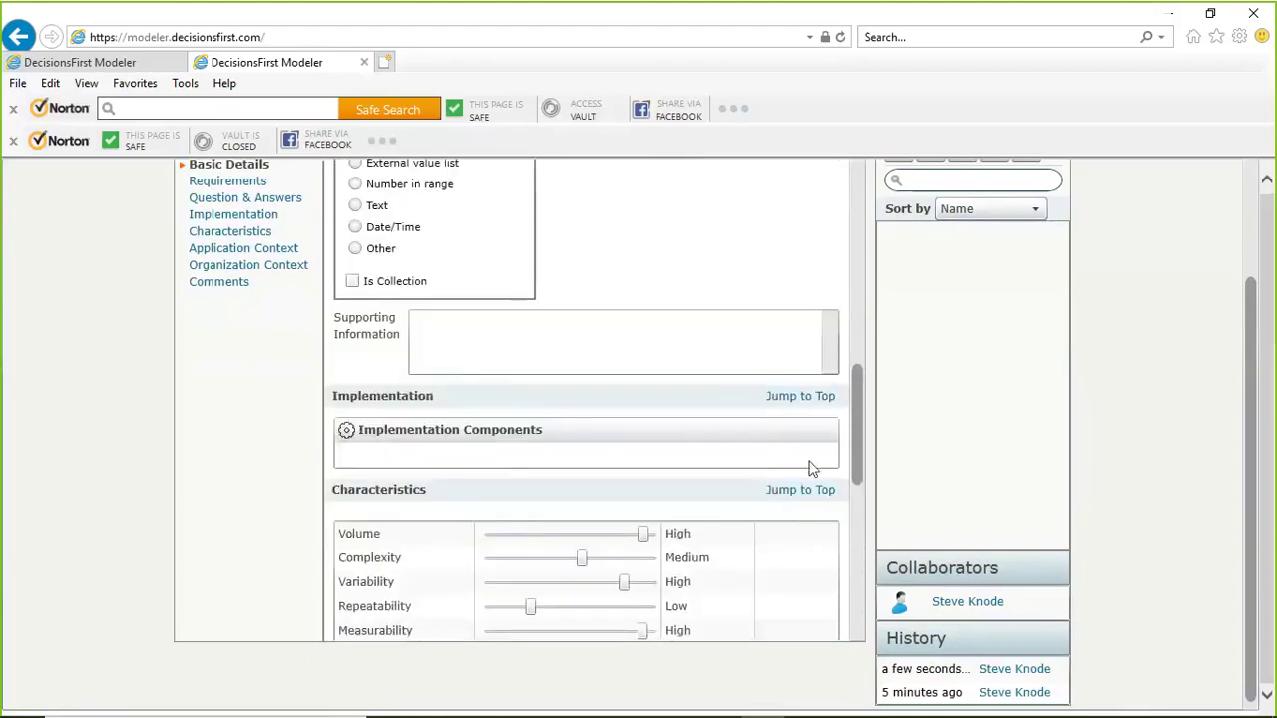
pyautogui.scroll(6, 844, 357)
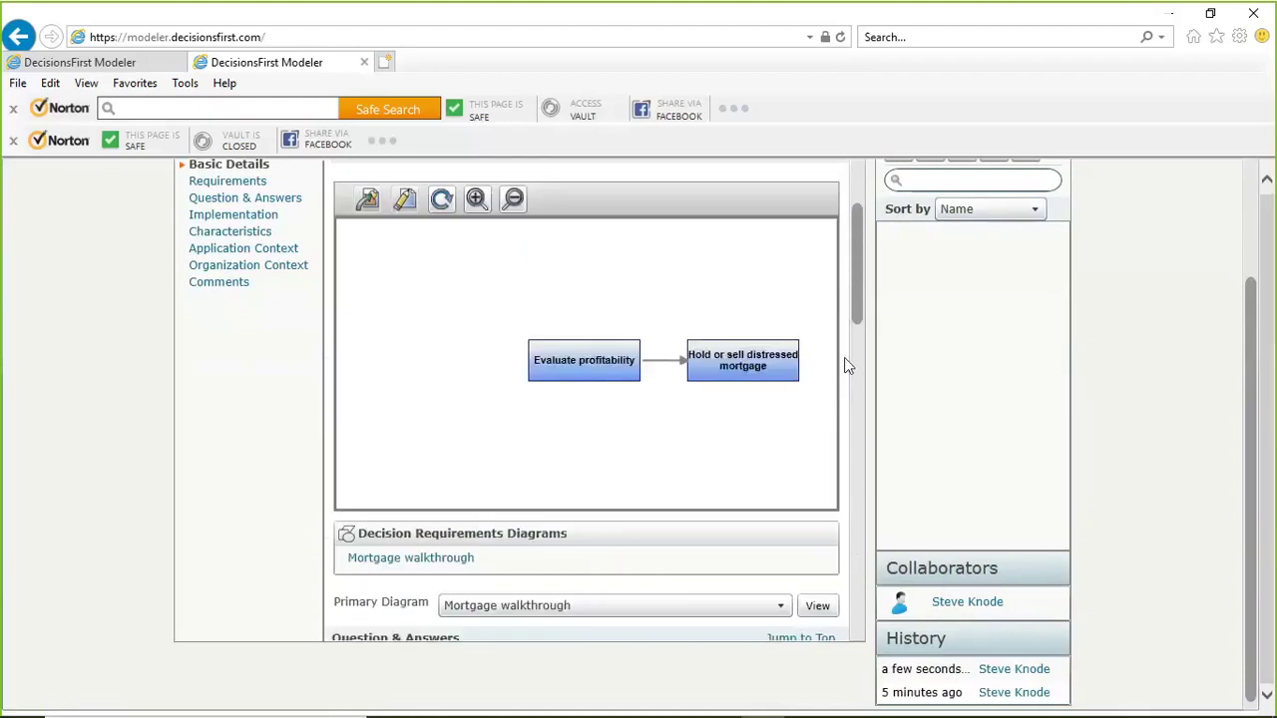
pyautogui.scroll(2, 844, 359)
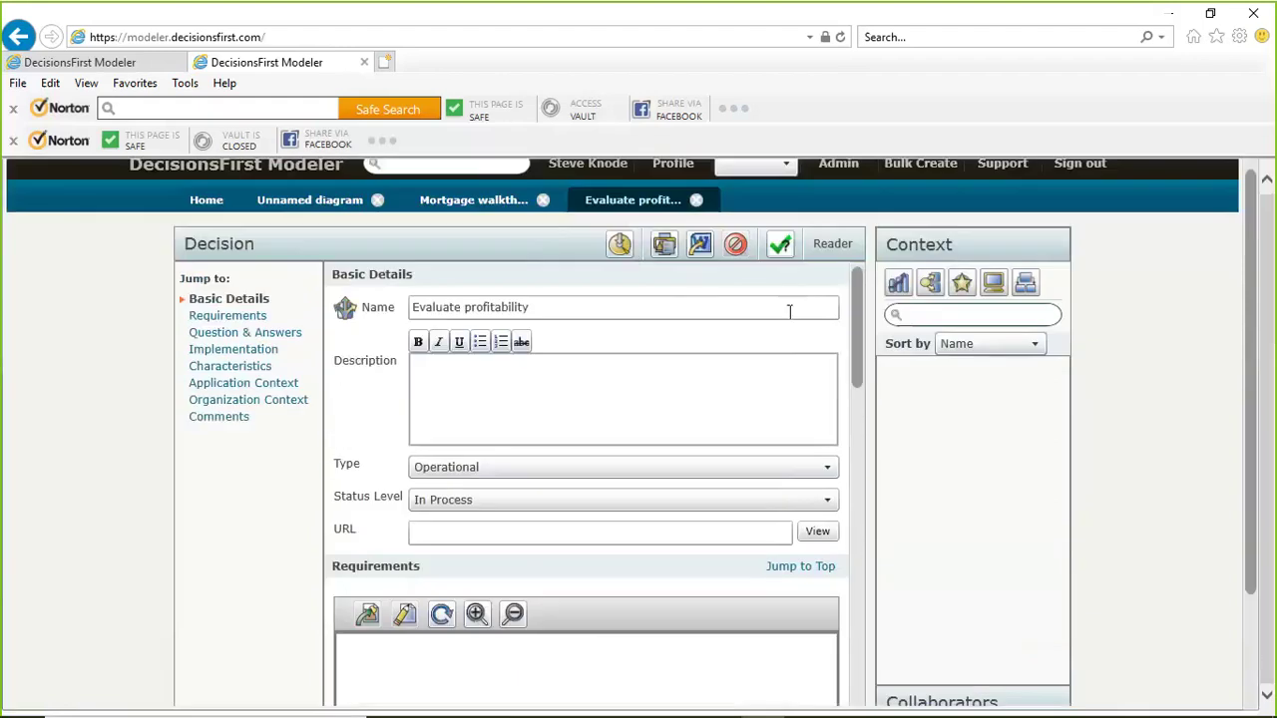
pyautogui.click(620, 246)
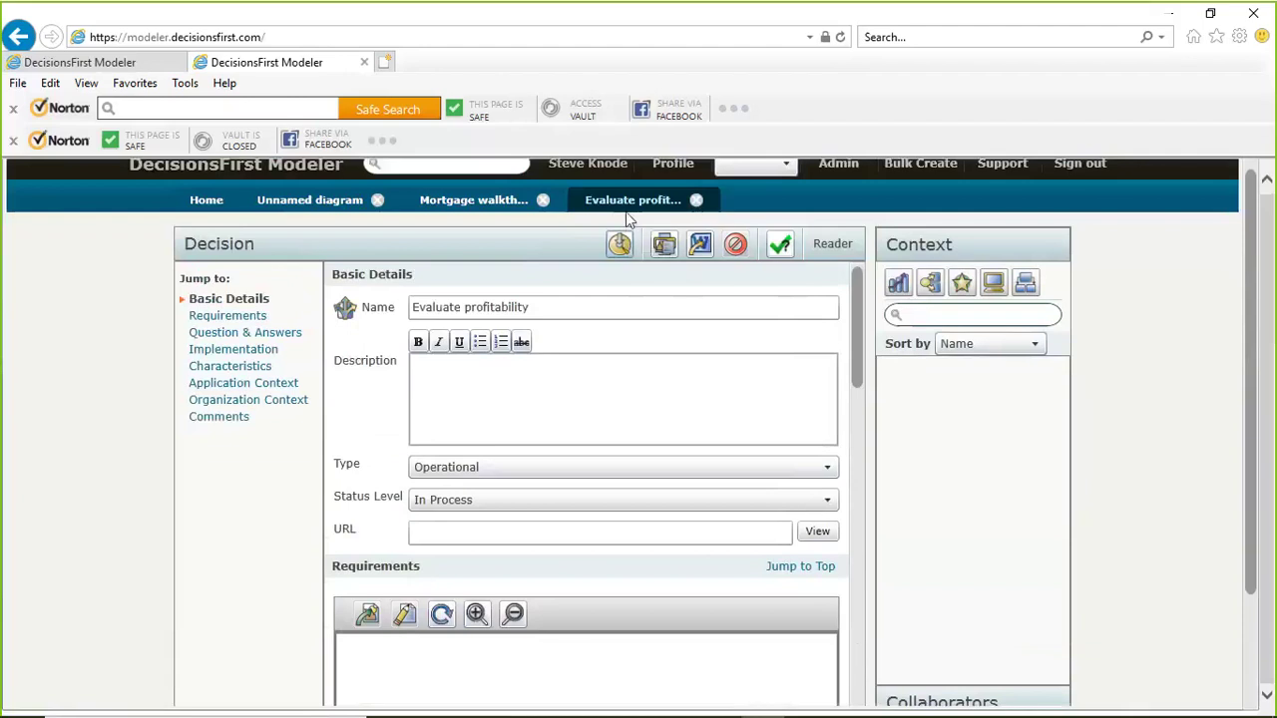
# Open the full details of the Market bid prices input data from the Mortgage walkthrough diagram and set its data source to Internal
pyautogui.click(471, 202)
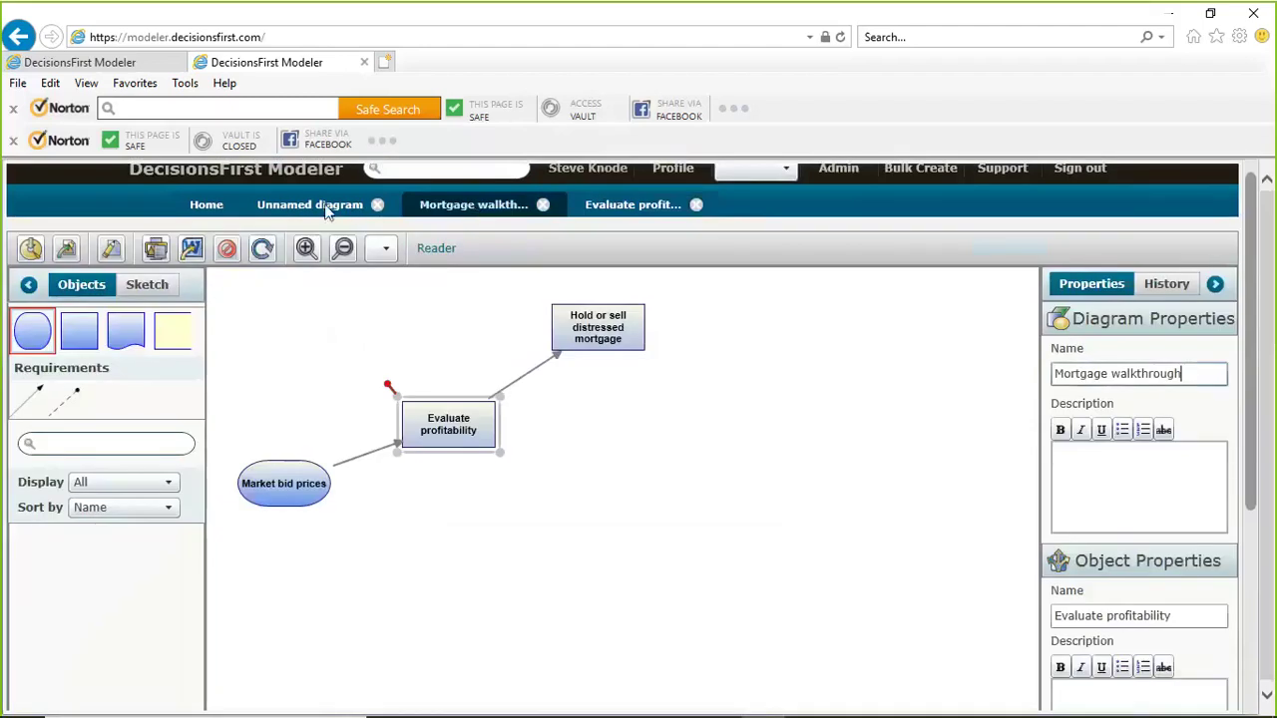
pyautogui.click(286, 495)
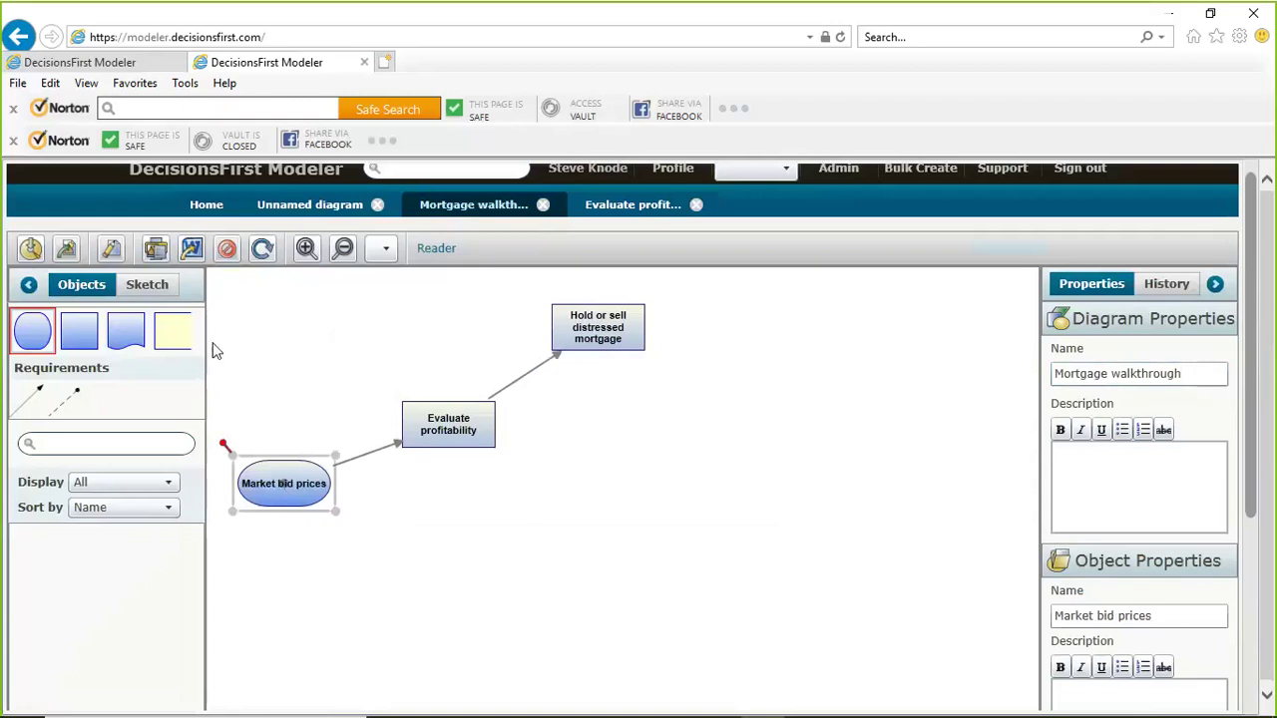
pyautogui.click(117, 251)
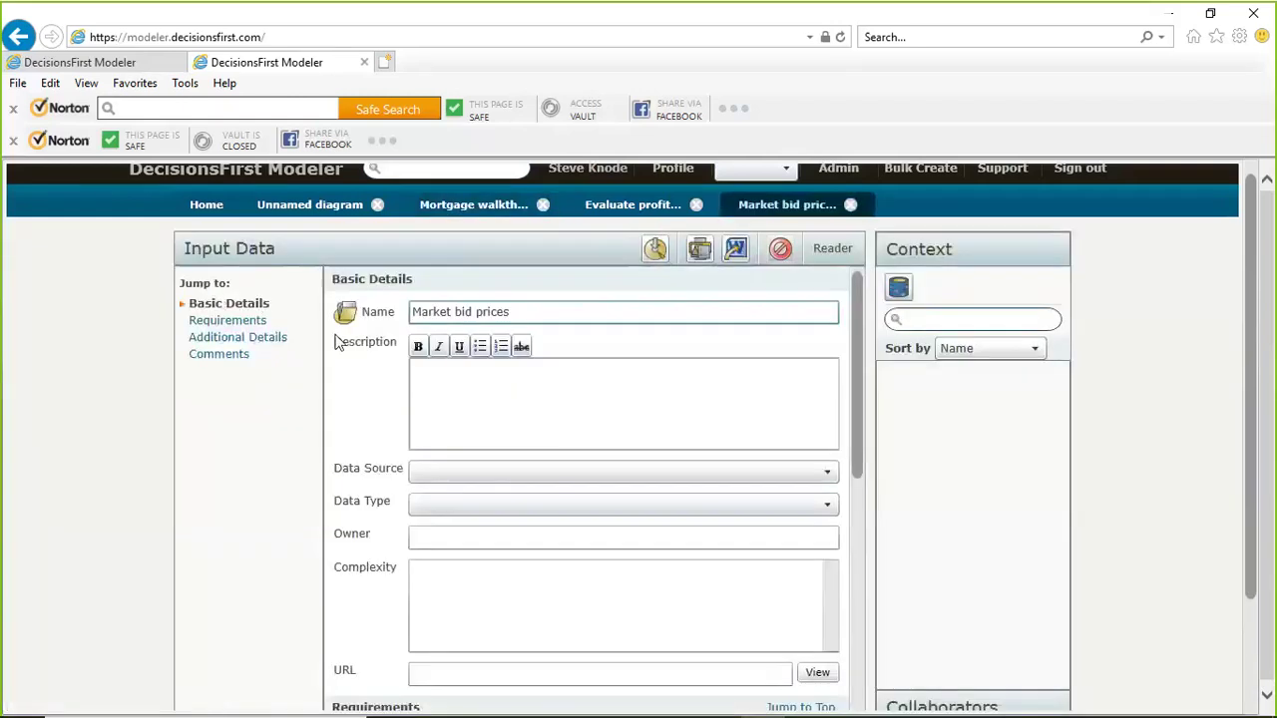
pyautogui.scroll(-1, 461, 389)
pyautogui.click(463, 385)
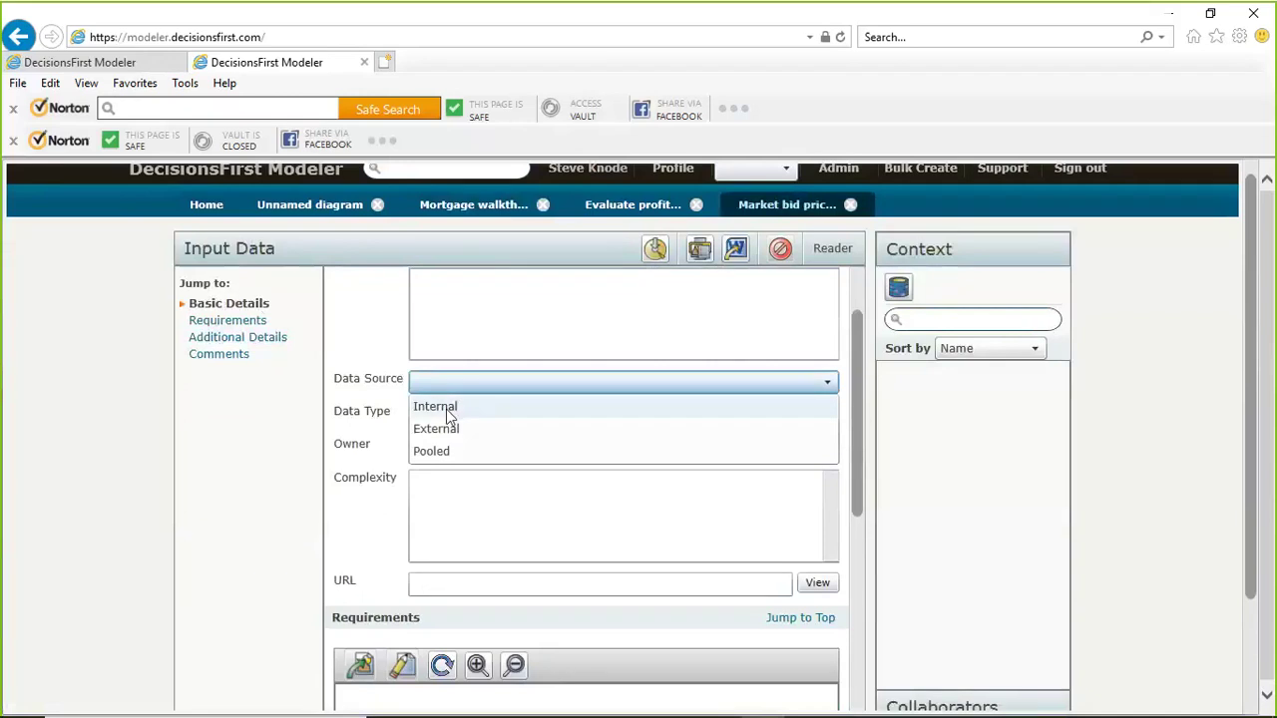
pyautogui.click(445, 408)
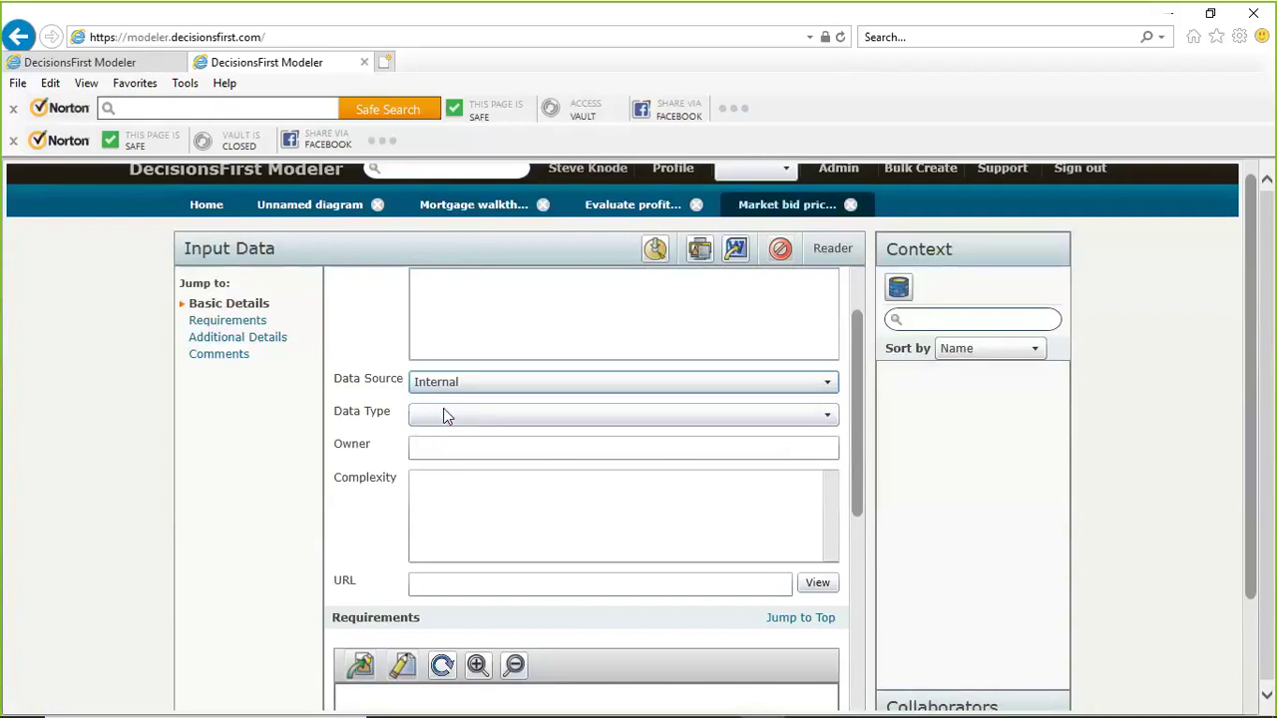
# Examine the input data's owner, complexity and URL fields, its requirements view and its linked decision requirements diagrams
pyautogui.click(439, 443)
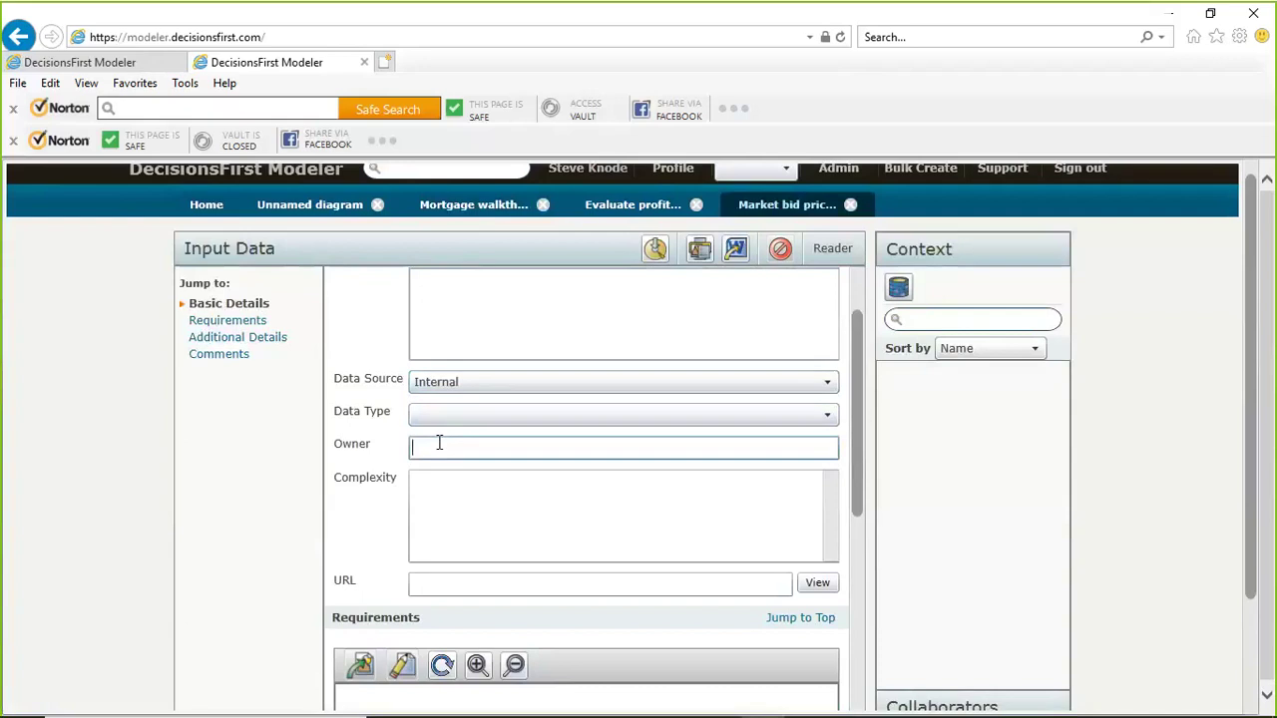
pyautogui.scroll(-2, 439, 447)
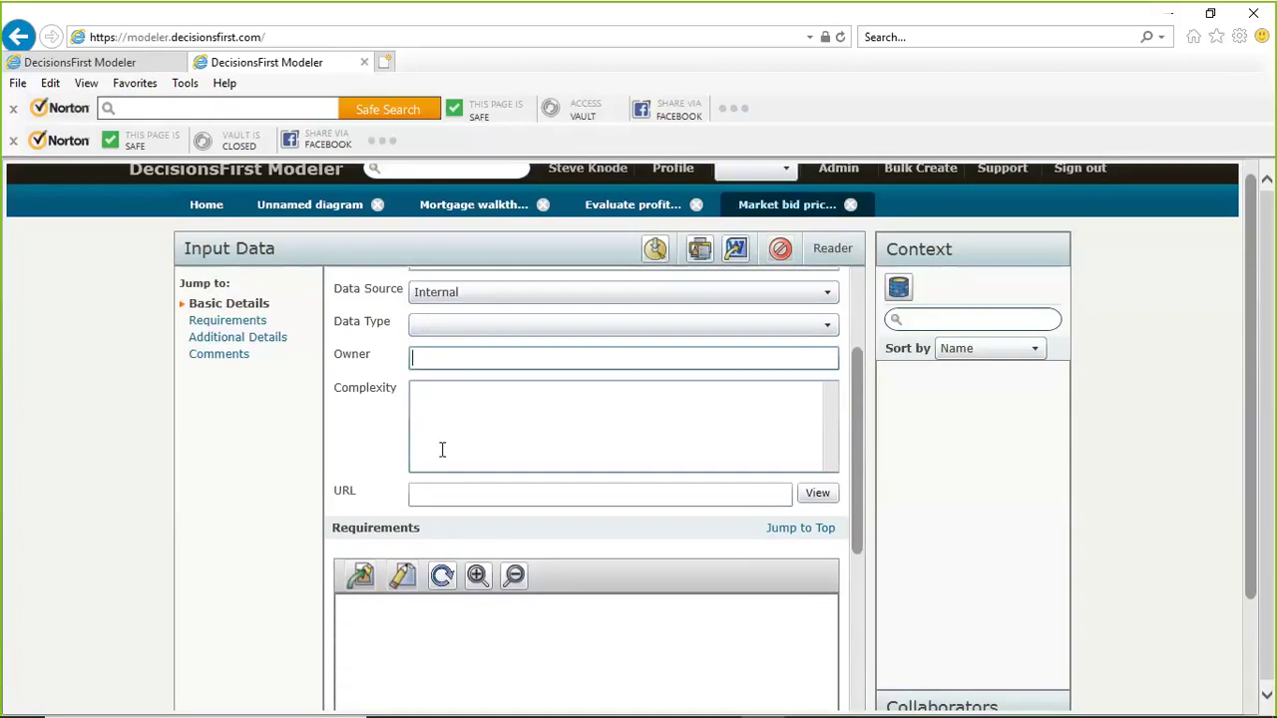
pyautogui.scroll(-1, 442, 449)
pyautogui.scroll(-2, 457, 415)
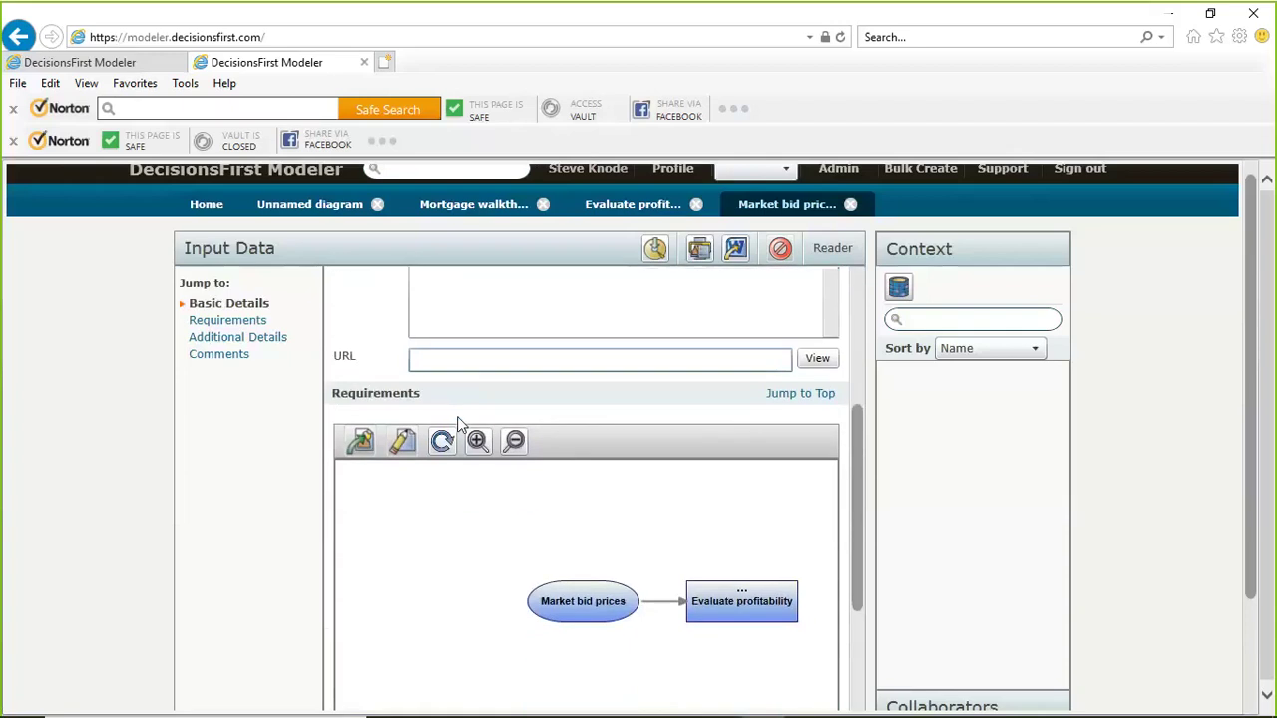
pyautogui.scroll(-1, 460, 427)
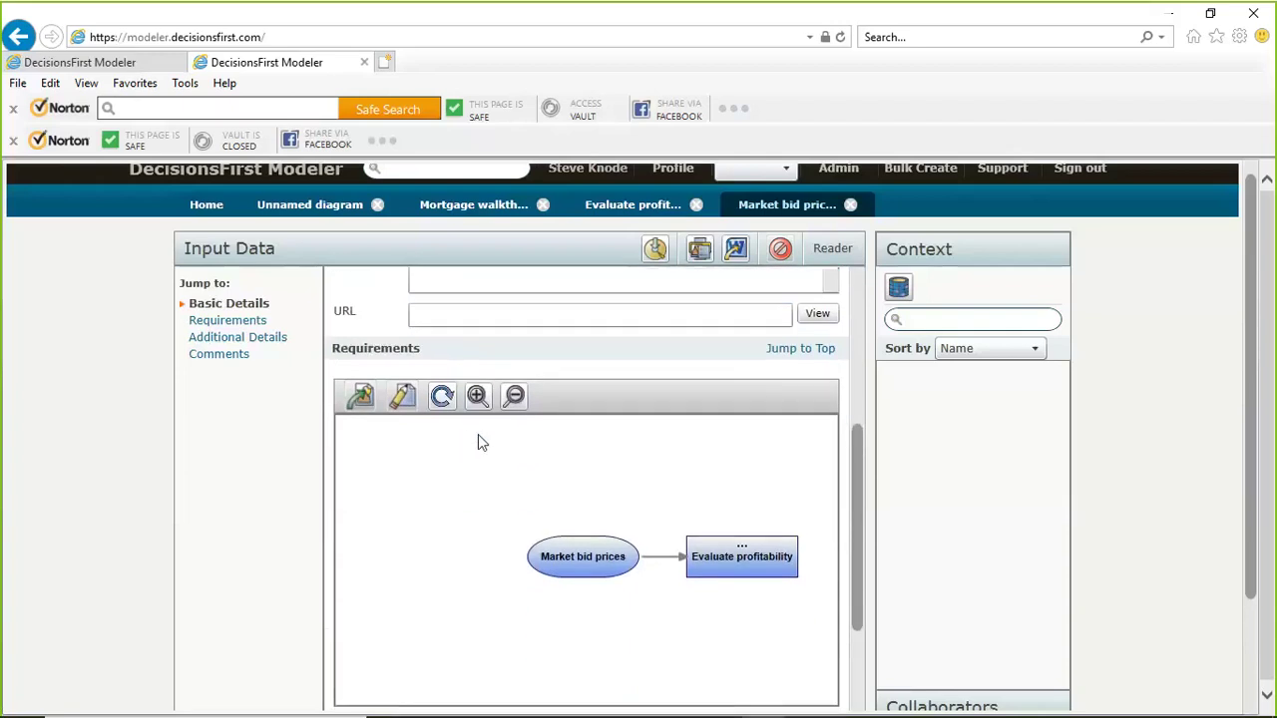
pyautogui.scroll(6, 589, 380)
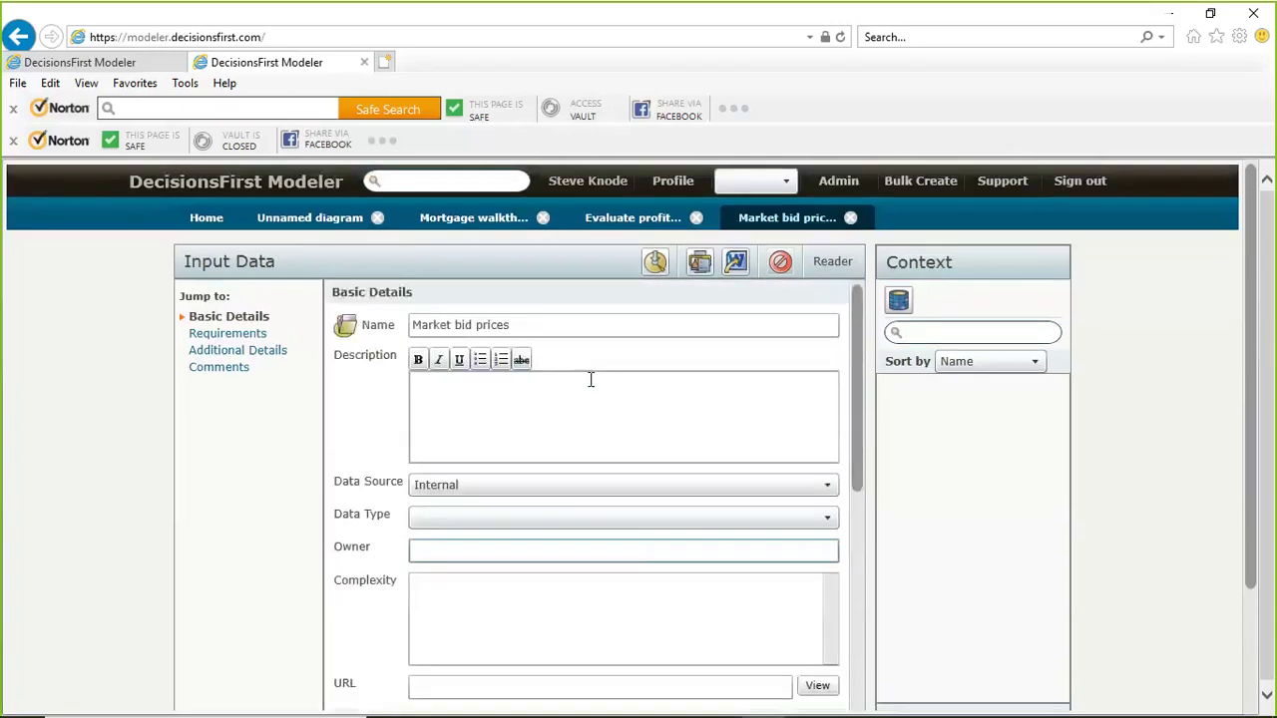
pyautogui.scroll(-8, 598, 408)
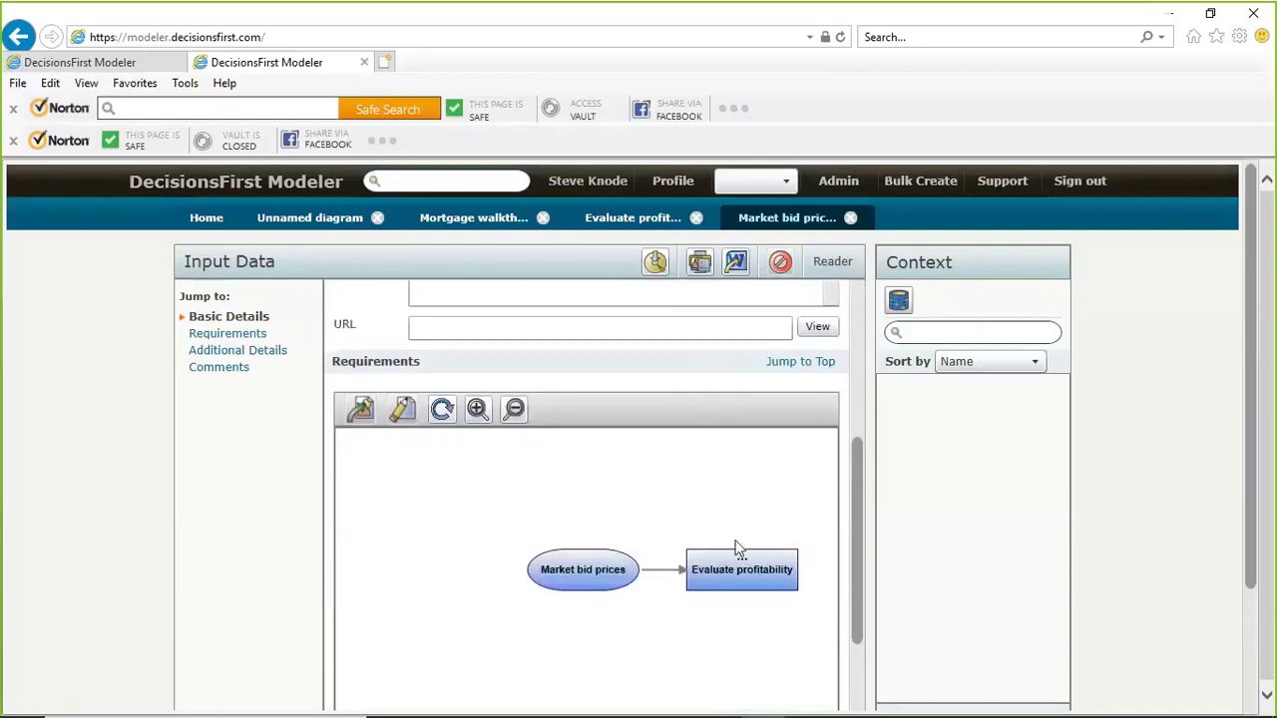
pyautogui.scroll(-1, 1256, 579)
pyautogui.scroll(-3, 1255, 579)
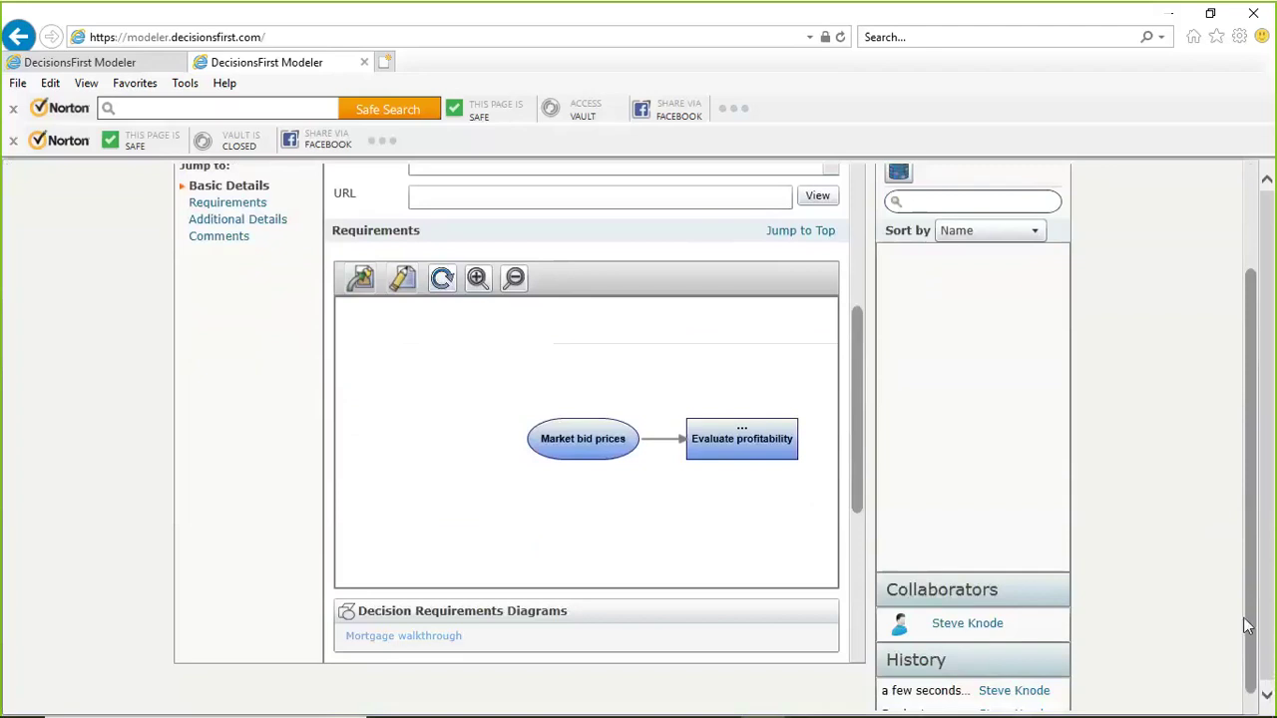
pyautogui.scroll(-1, 1254, 648)
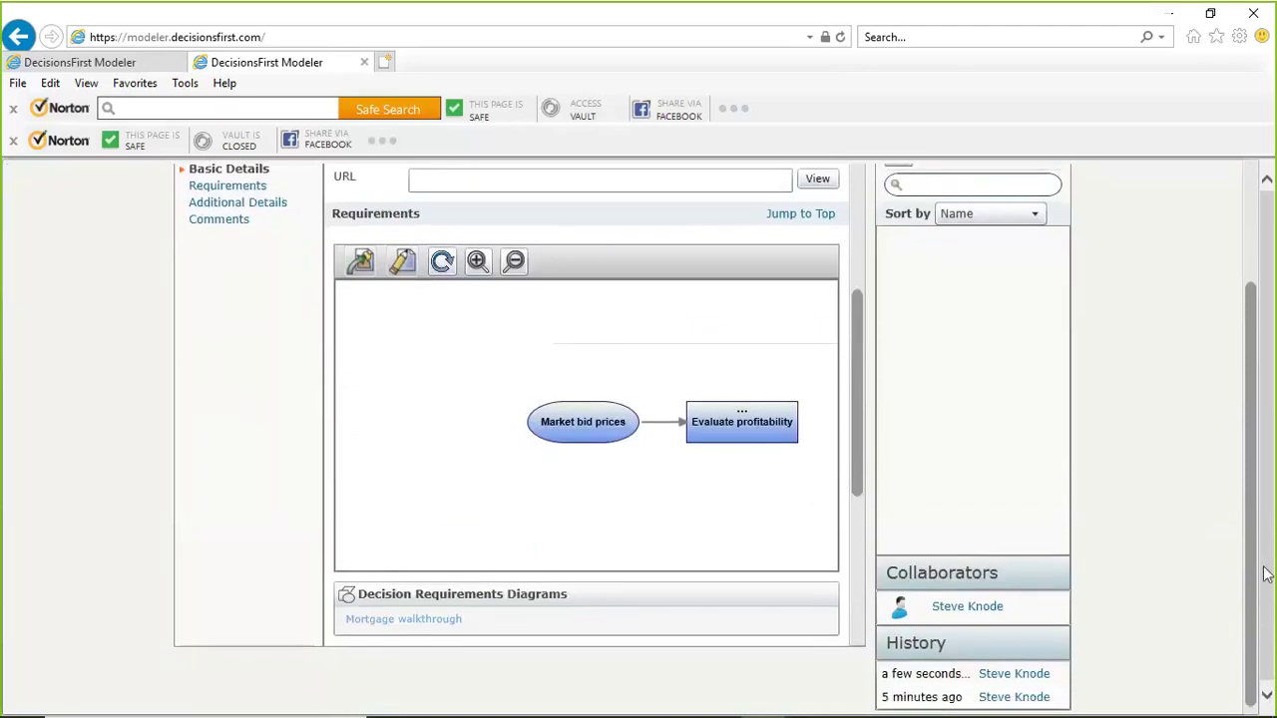
pyautogui.scroll(1, 1262, 519)
pyautogui.moveTo(1255, 314); pyautogui.dragTo(1118, 196)
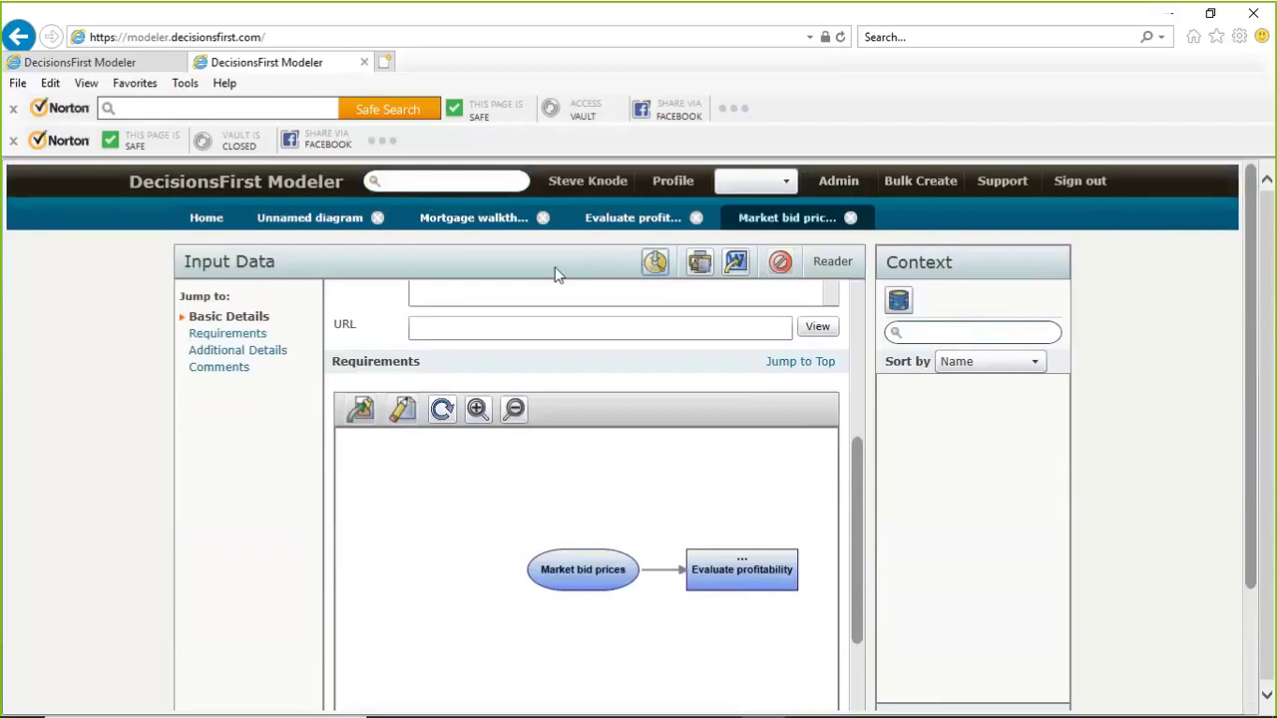
# Close the Unnamed diagram and look through the open Evaluate profitability, Market bid prices and Mortgage walkthrough items, ending on the home page
pyautogui.click(204, 222)
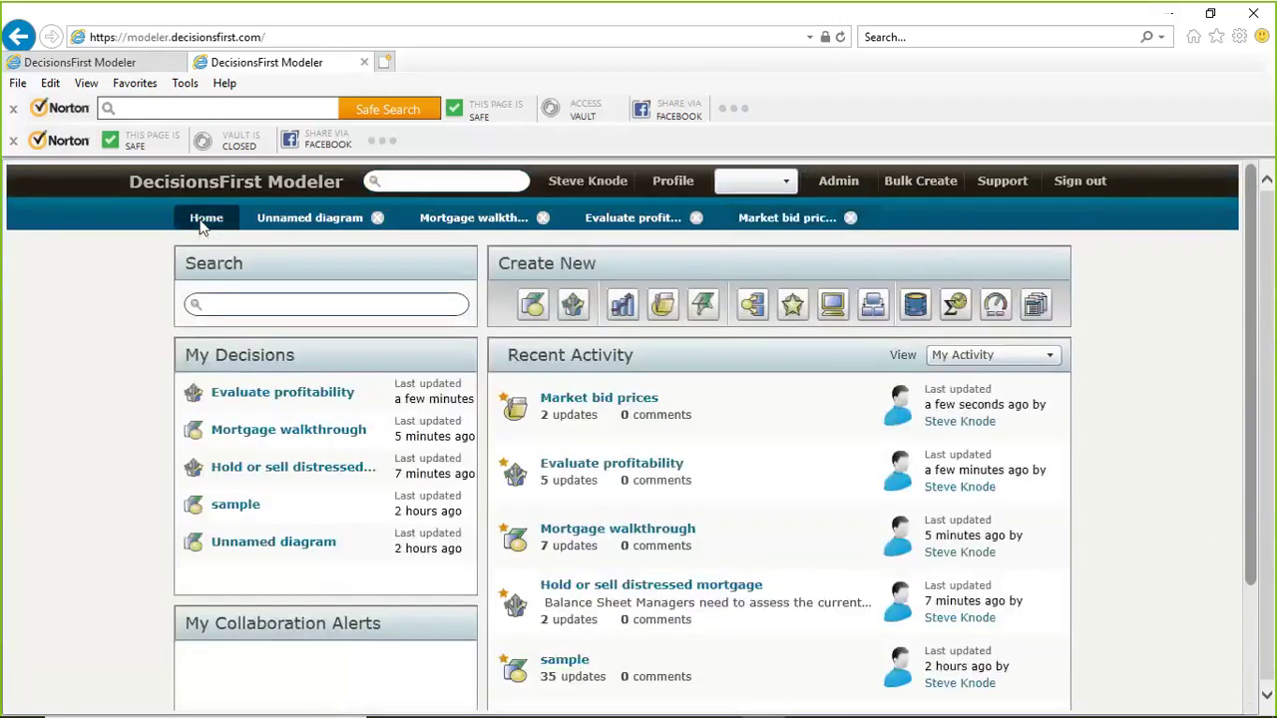
pyautogui.click(377, 219)
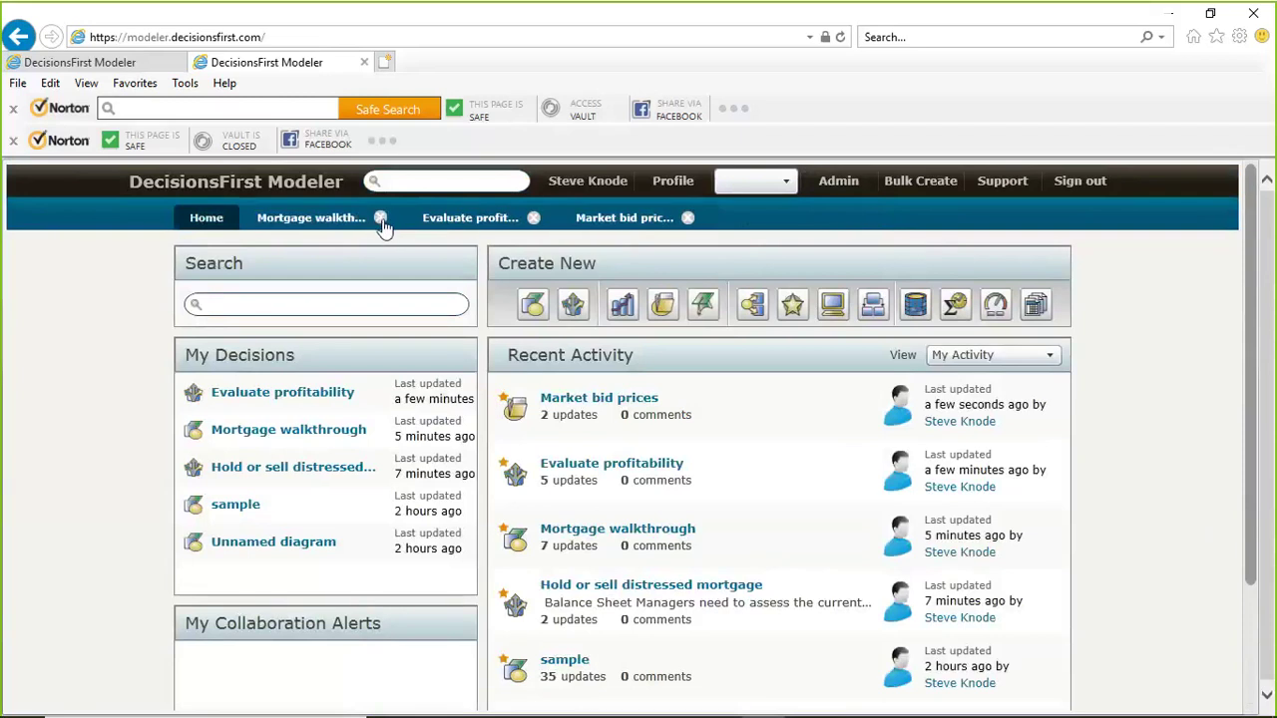
pyautogui.click(479, 225)
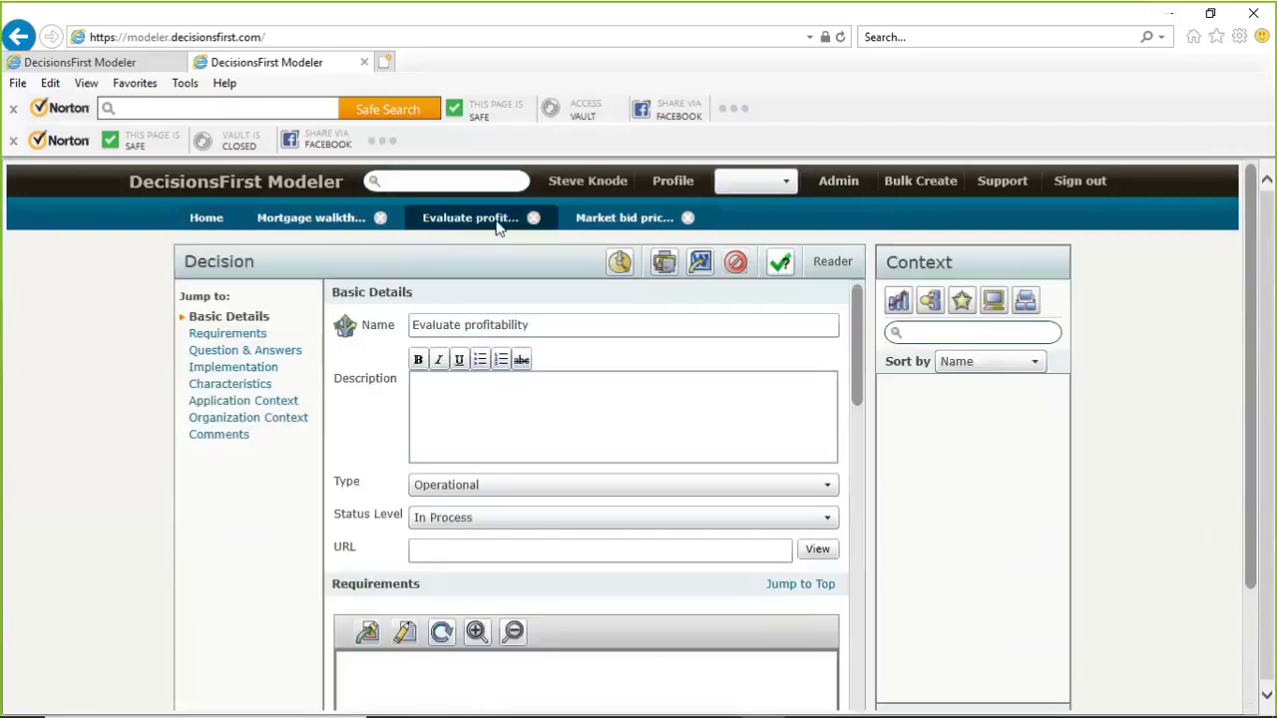
pyautogui.click(603, 222)
pyautogui.click(479, 226)
pyautogui.click(329, 222)
pyautogui.click(219, 222)
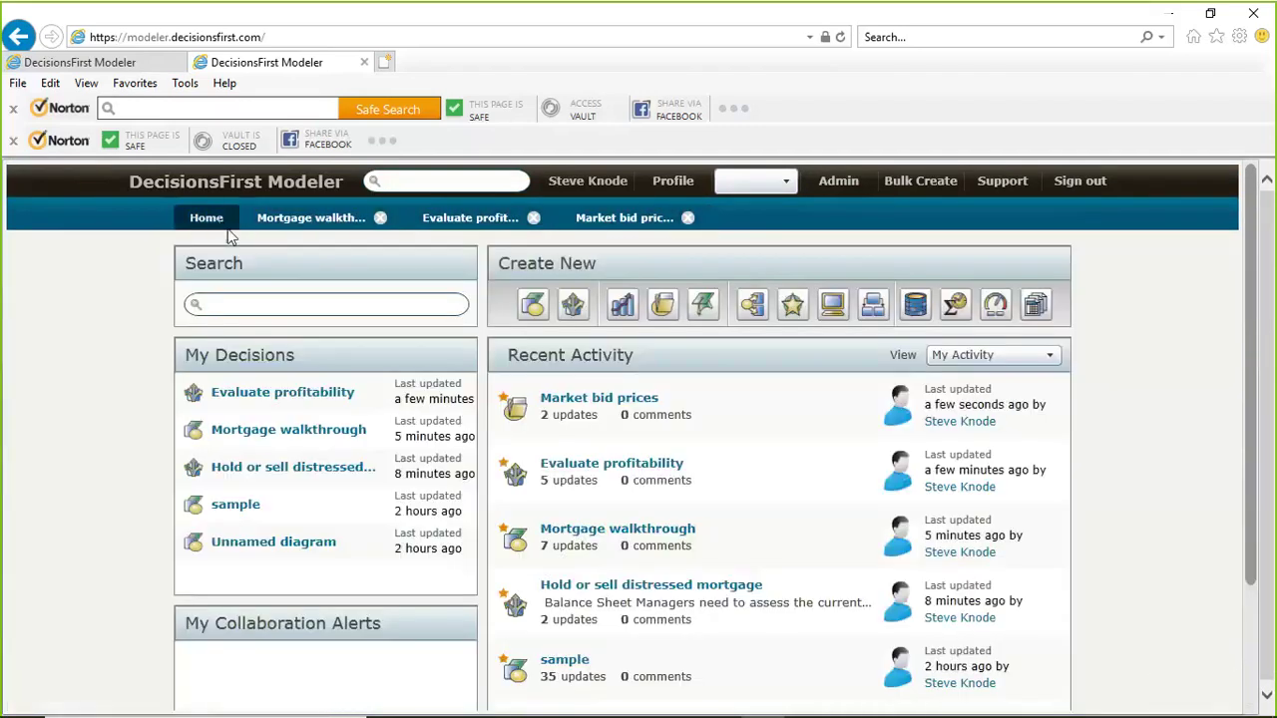
# Move the Evaluate profitability decision slightly up in the Mortgage walkthrough diagram and switch to overall diagram.pdf in Soda PDF Anywhere
pyautogui.click(315, 225)
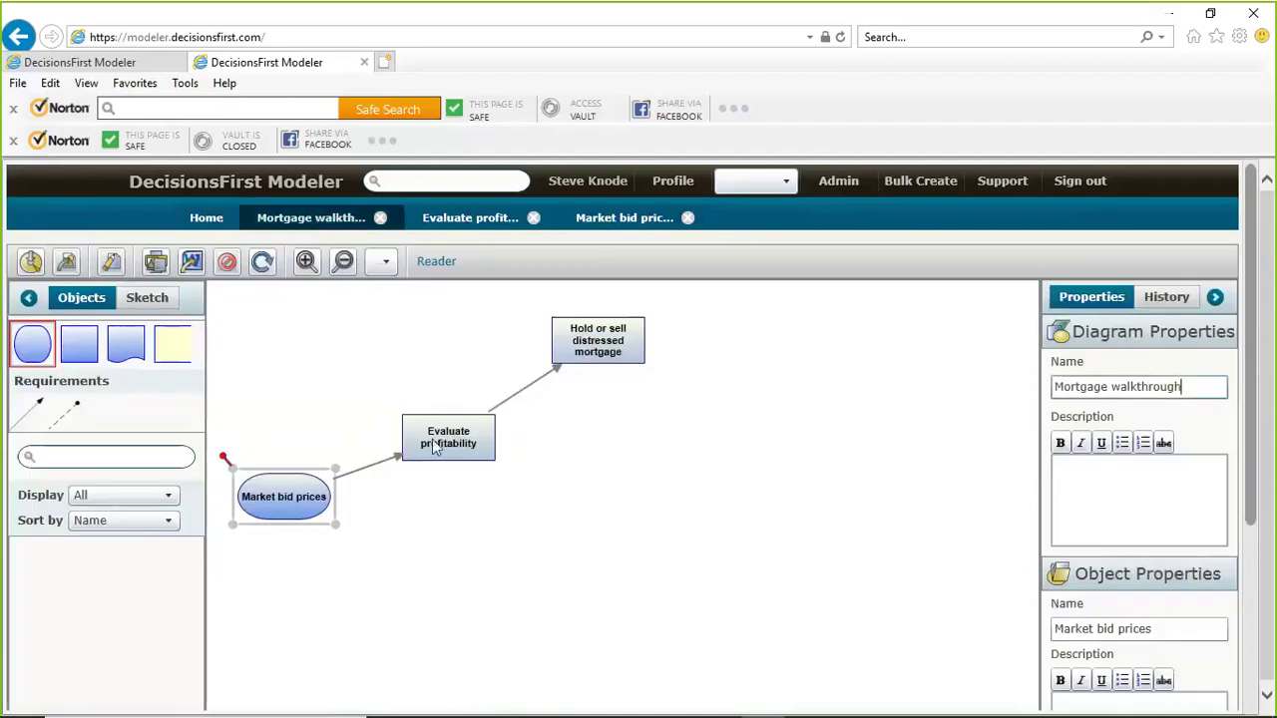
pyautogui.moveTo(442, 448); pyautogui.dragTo(442, 433)
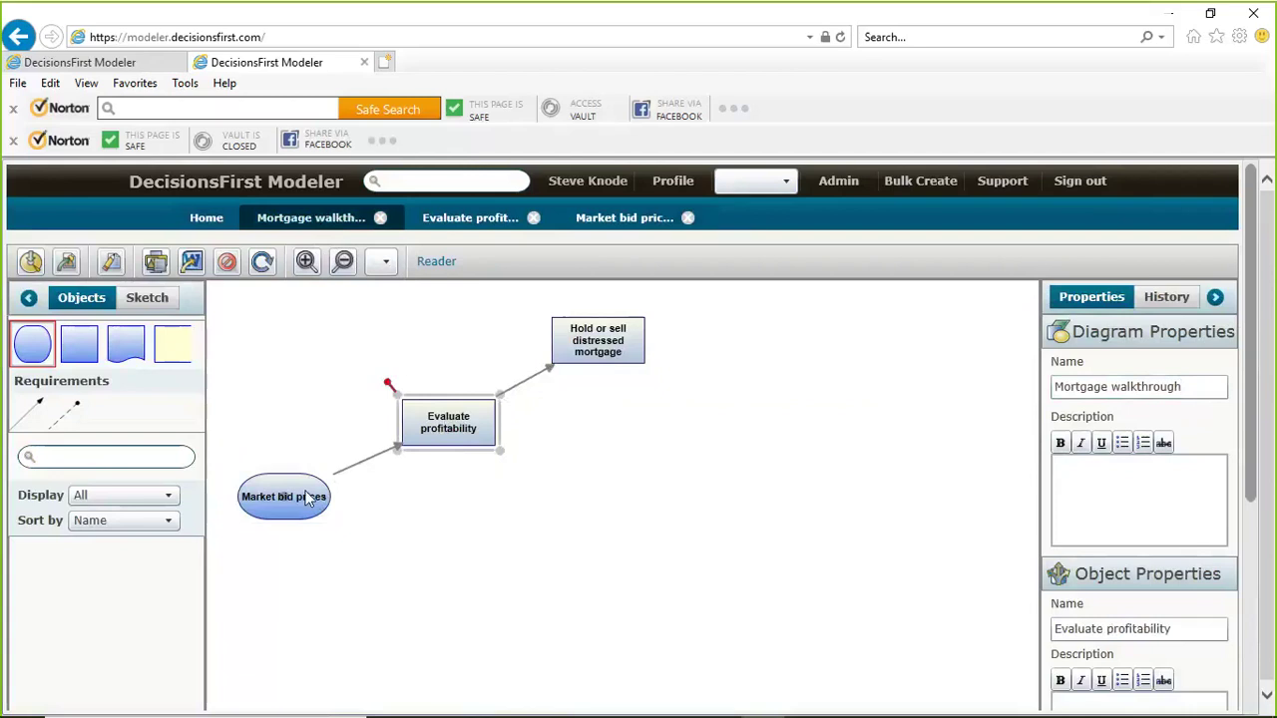
pyautogui.hotkey('alt', 'Tab')
pyautogui.hotkey('alt', 'Tab')
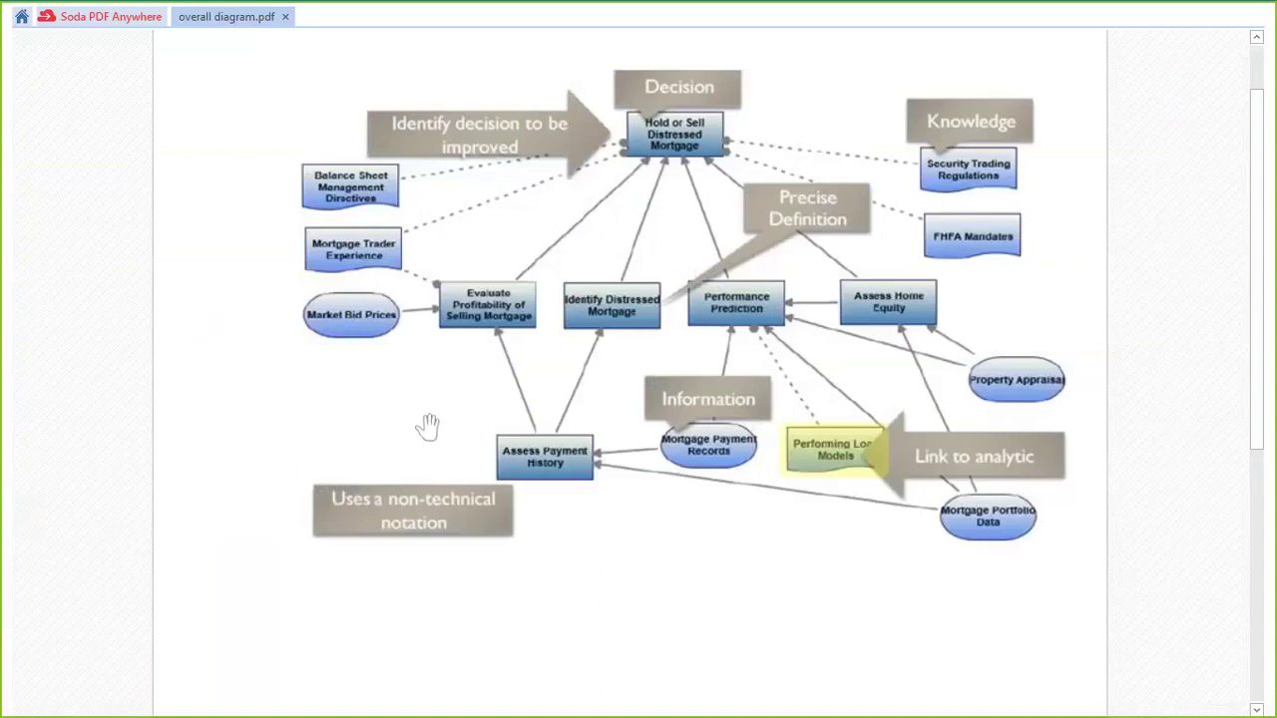
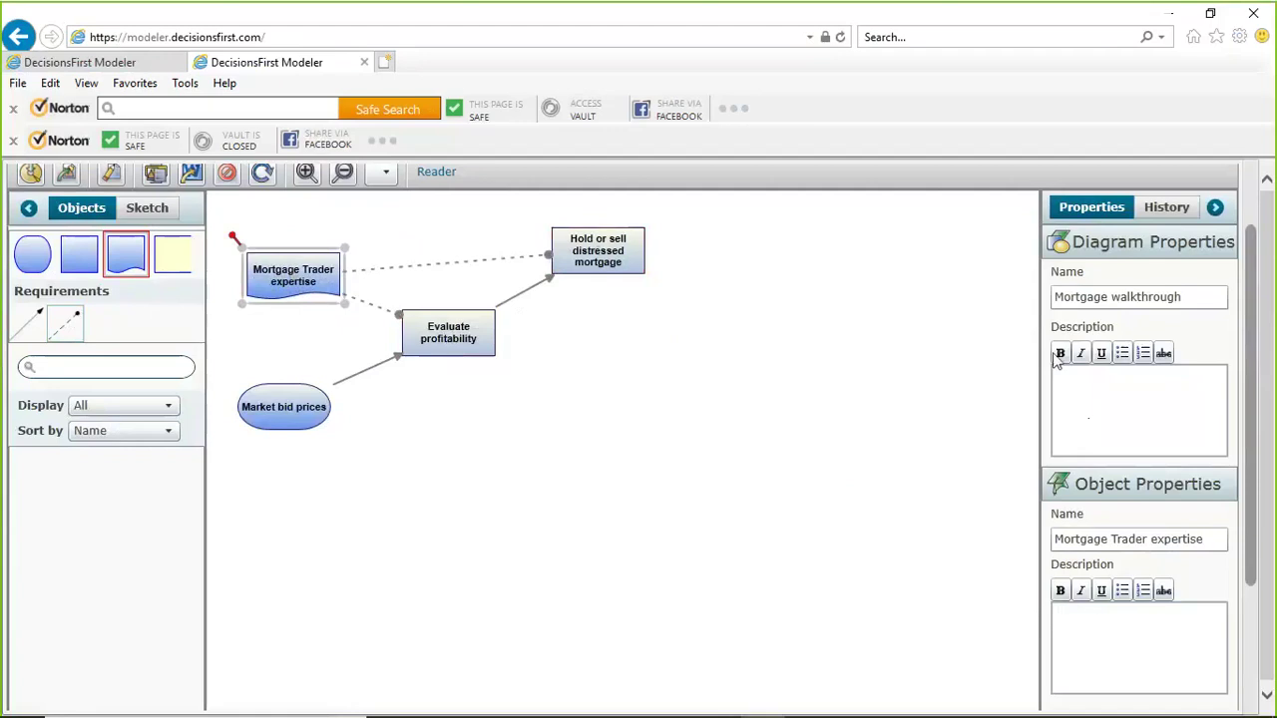
# Review the recent activity list on the home page for the diagram and its objects
pyautogui.moveTo(1255, 277); pyautogui.dragTo(1255, 238)
pyautogui.scroll(2, 1255, 237)
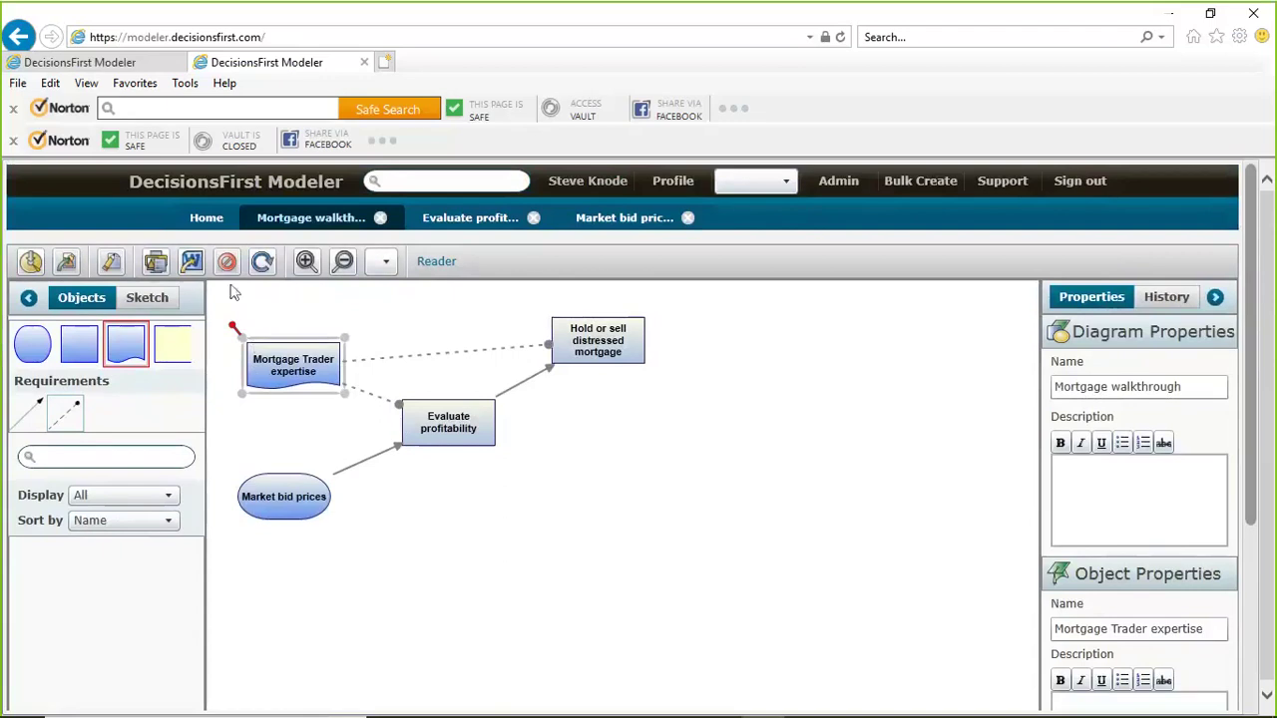
pyautogui.click(207, 223)
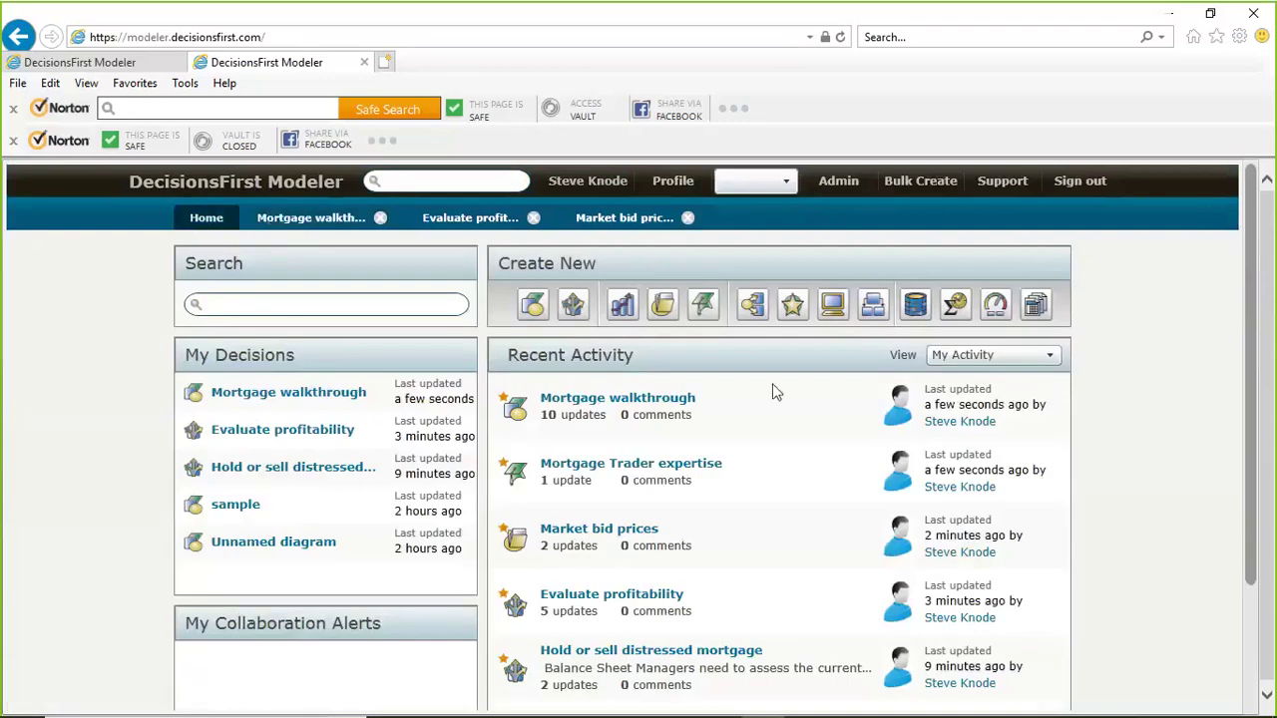
pyautogui.scroll(-1, 898, 397)
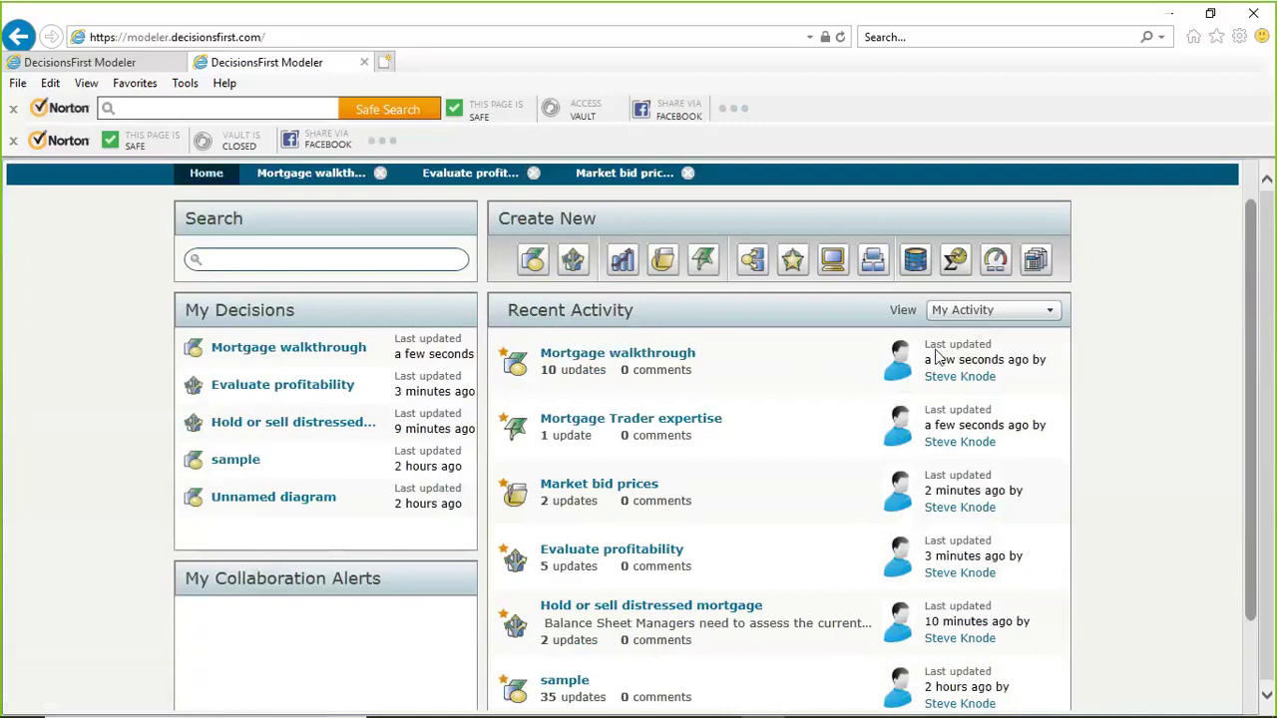
pyautogui.scroll(-2, 932, 439)
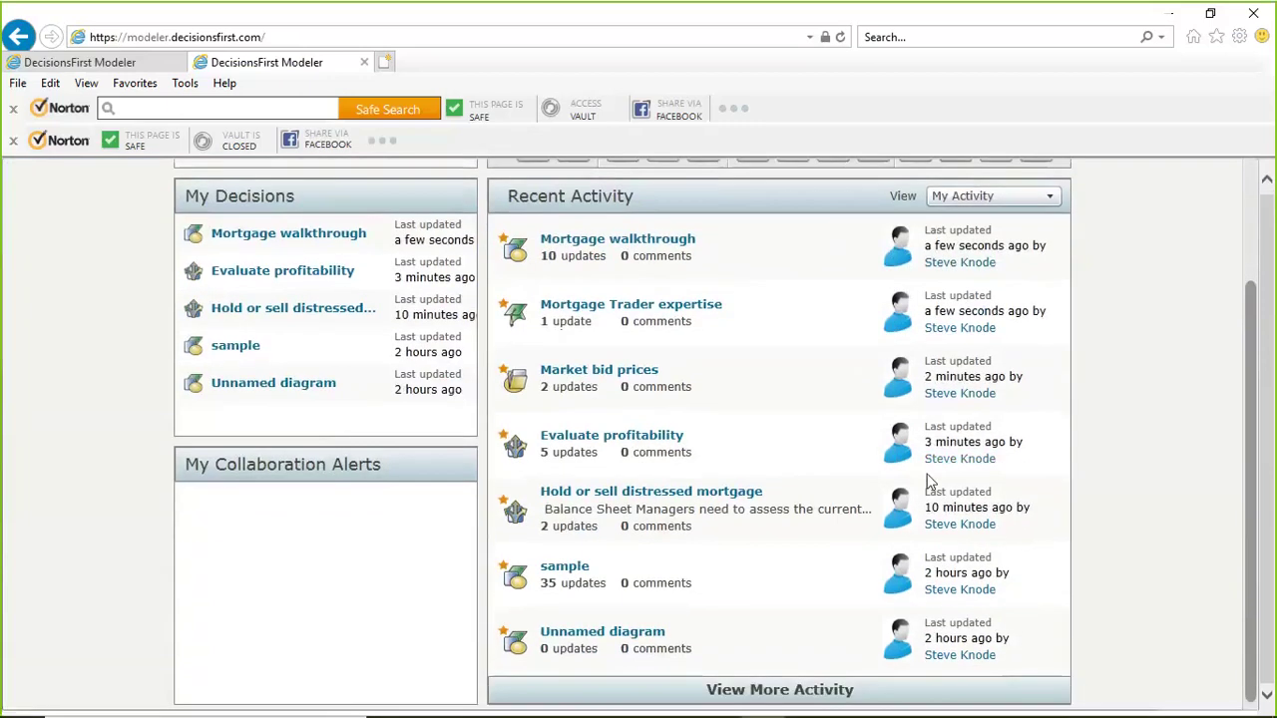
pyautogui.scroll(3, 927, 483)
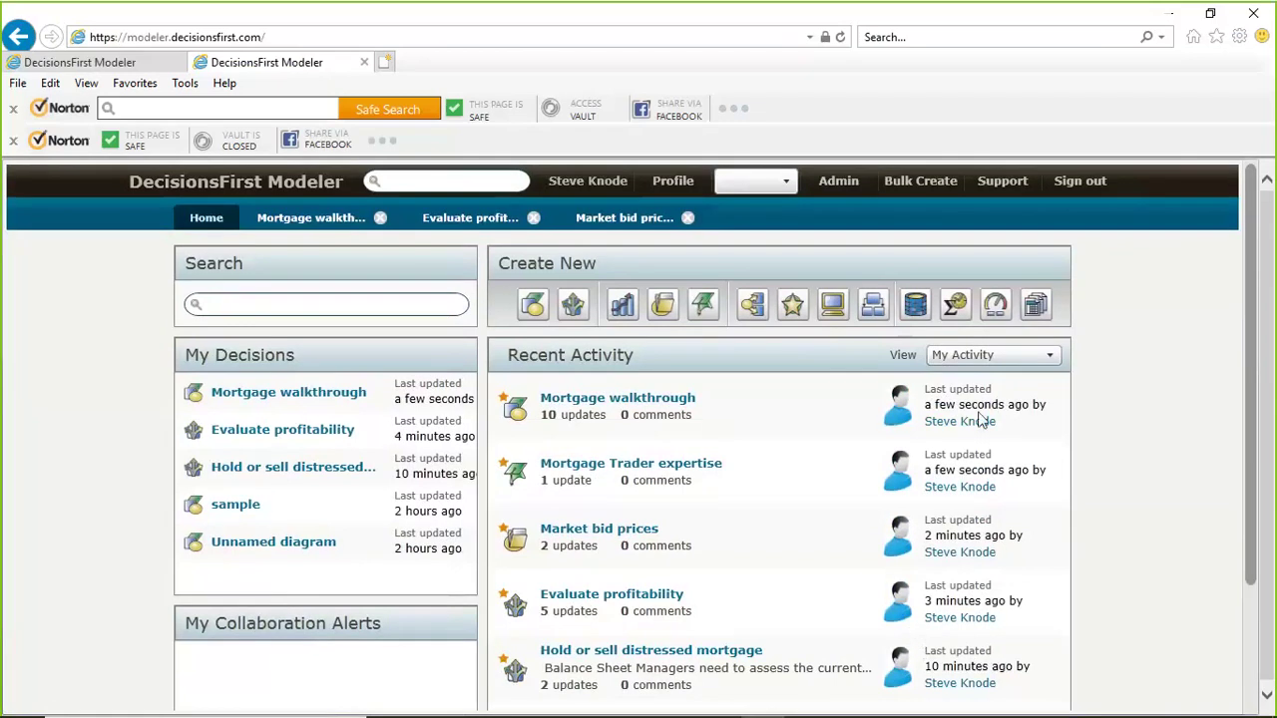
# Reopen the Mortgage walkthrough diagram and move the Evaluate profitability decision slightly down and to the right
pyautogui.click(319, 222)
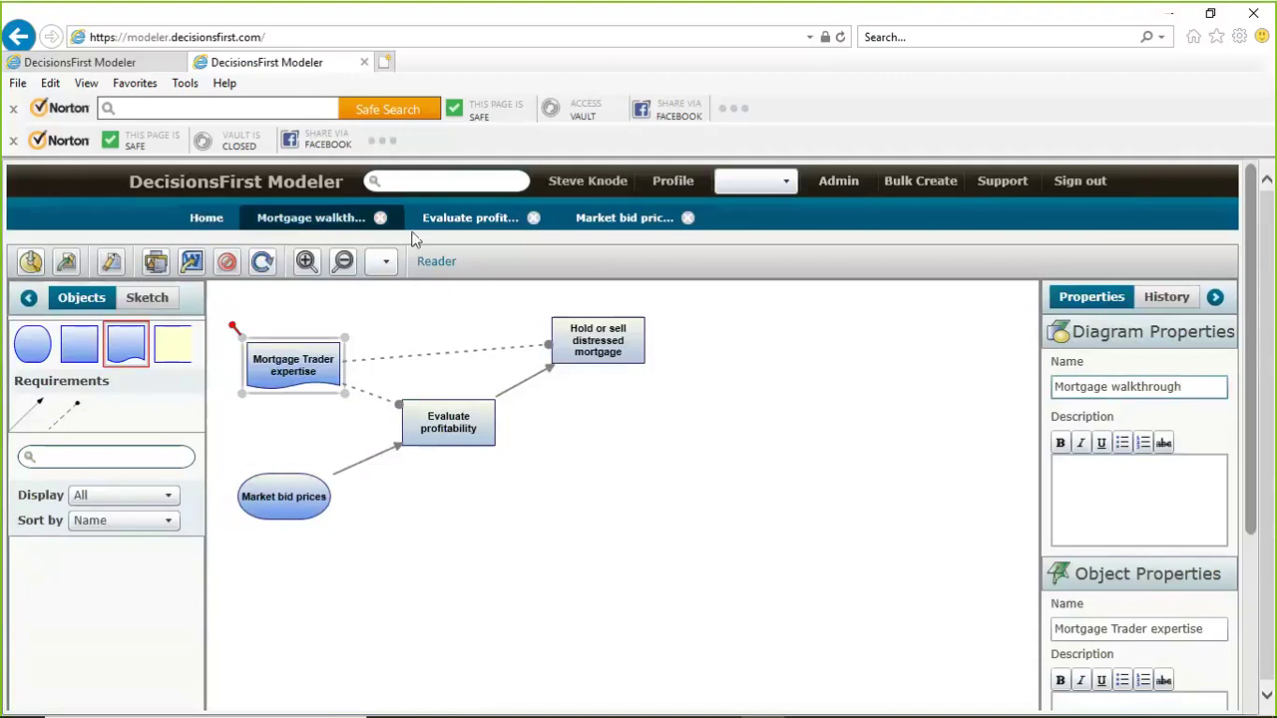
pyautogui.moveTo(454, 427); pyautogui.dragTo(464, 443)
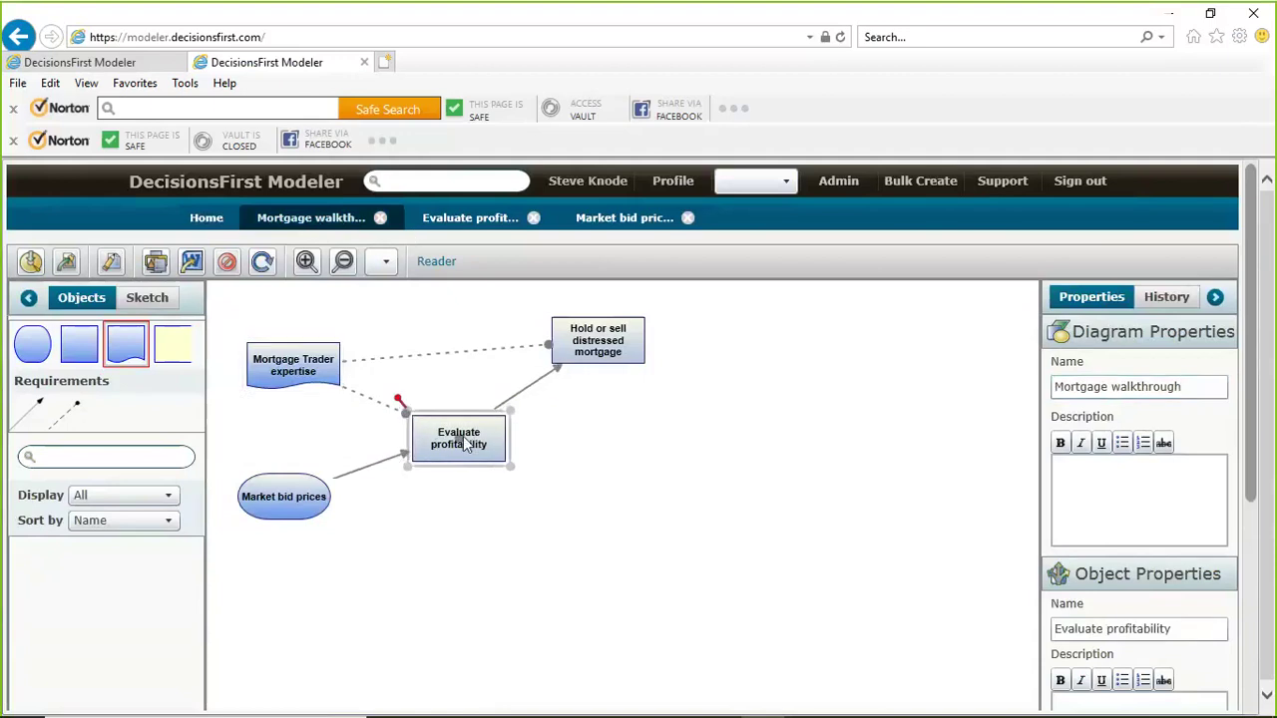
# Move the Market bid prices input and the Mortgage Trader expertise knowledge source slightly down and to the right in the diagram
pyautogui.click(288, 504)
pyautogui.moveTo(288, 504); pyautogui.dragTo(316, 521)
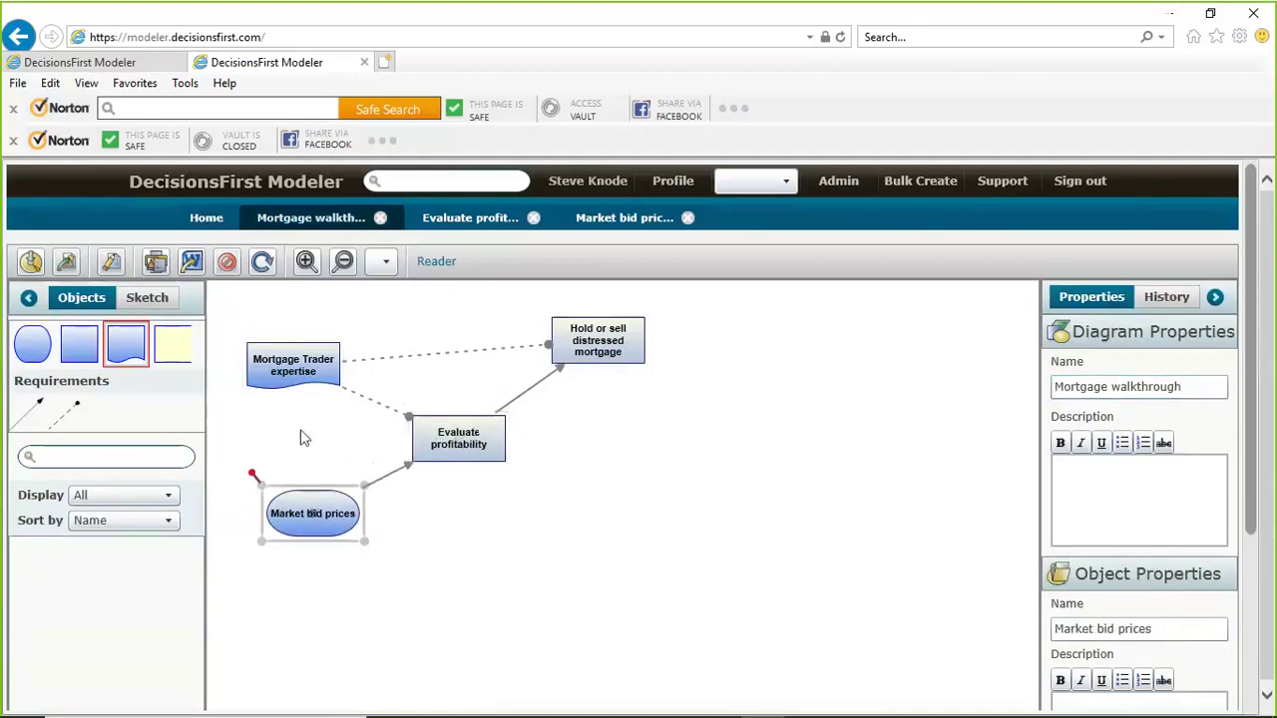
pyautogui.moveTo(303, 371); pyautogui.dragTo(323, 390)
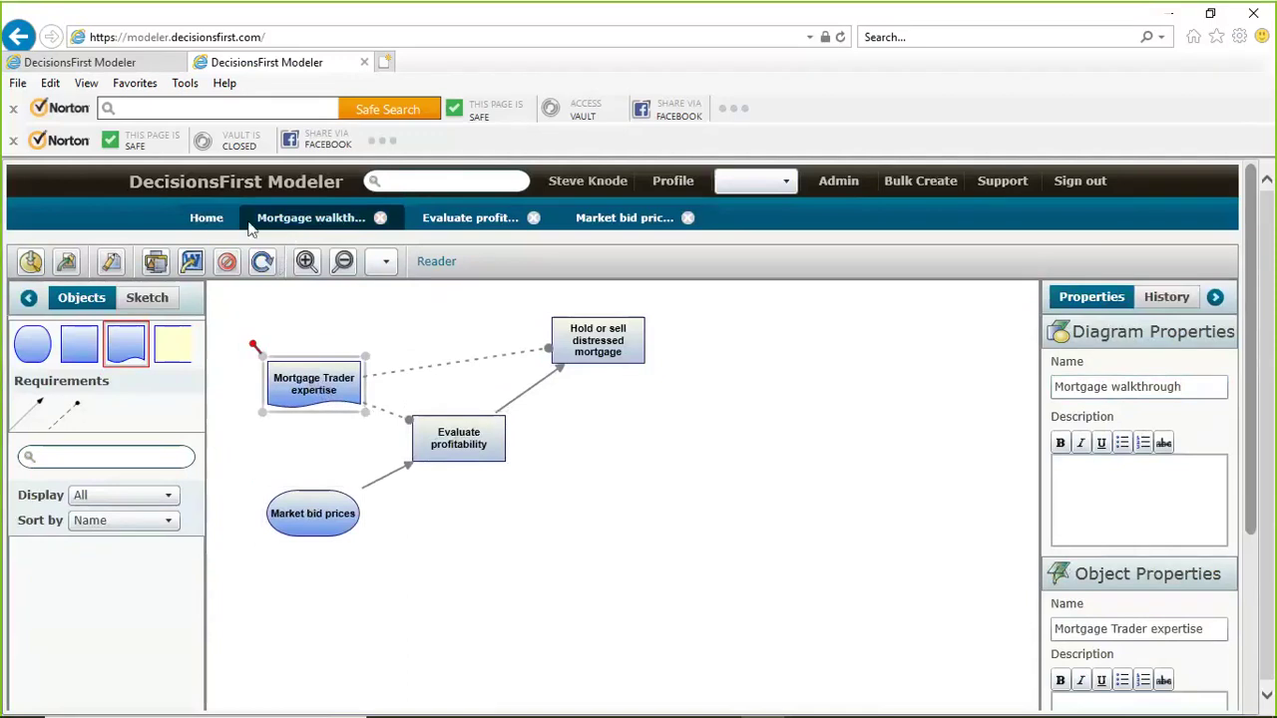
# Create a business objective named "Reduce distressed mortgages" from the home page and look over its remaining sections
pyautogui.click(212, 221)
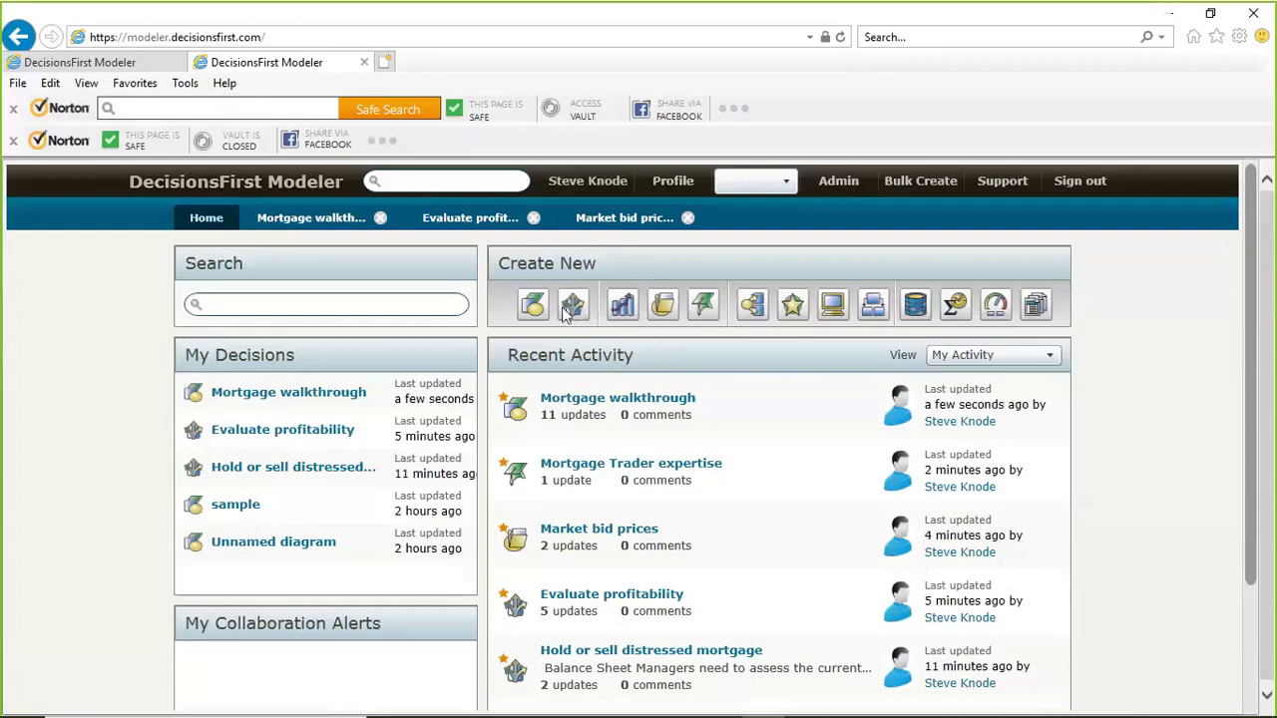
pyautogui.click(620, 305)
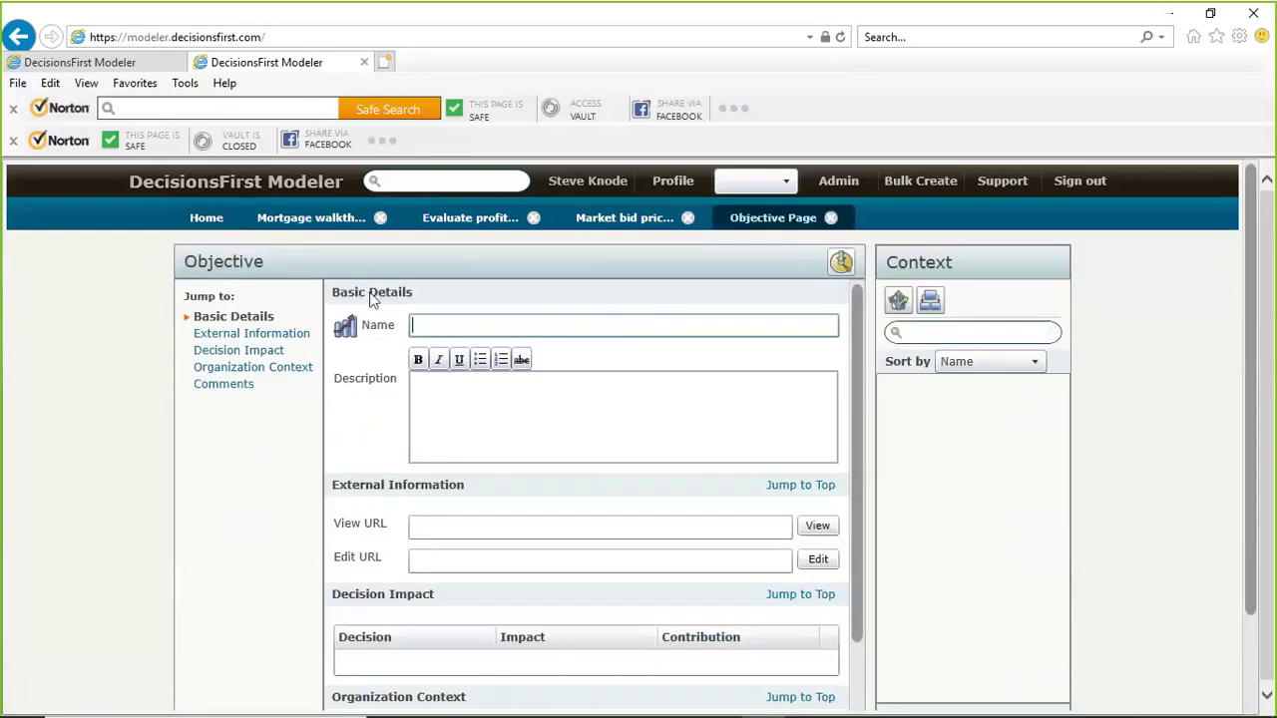
pyautogui.click(434, 319)
pyautogui.write('Reduce distressed mortga')
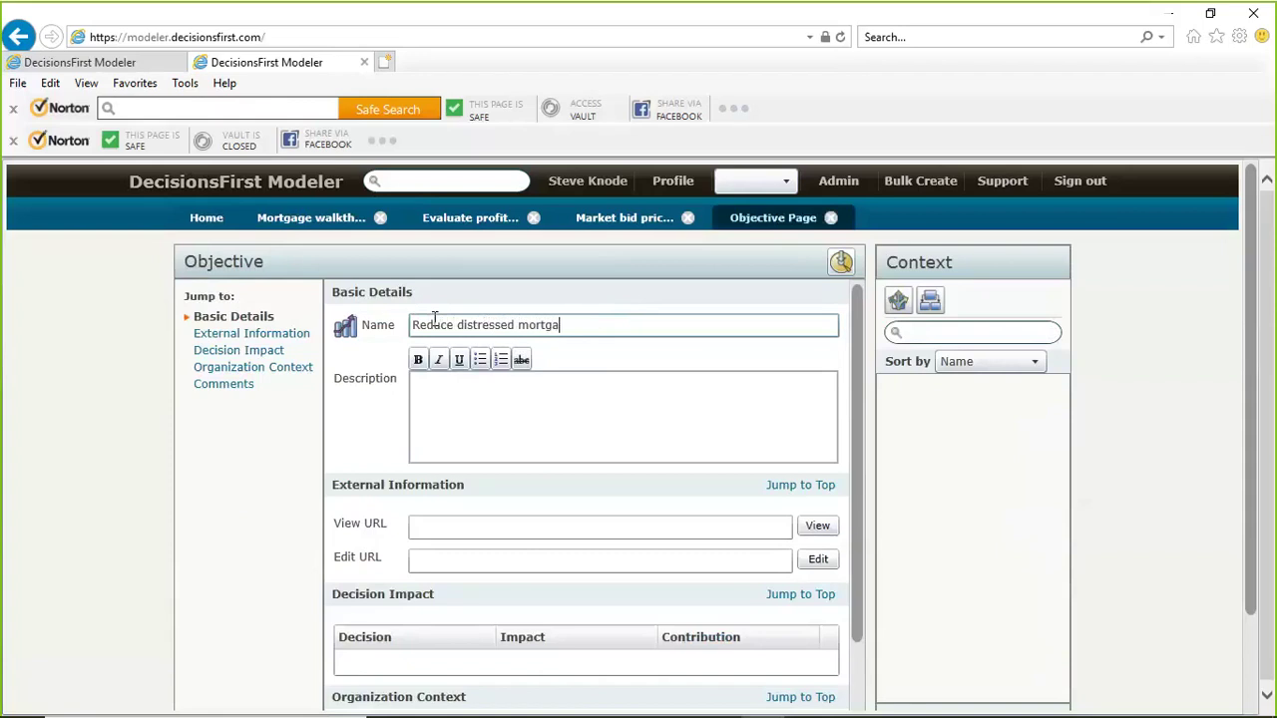
pyautogui.write('ges')
pyautogui.scroll(-1, 451, 419)
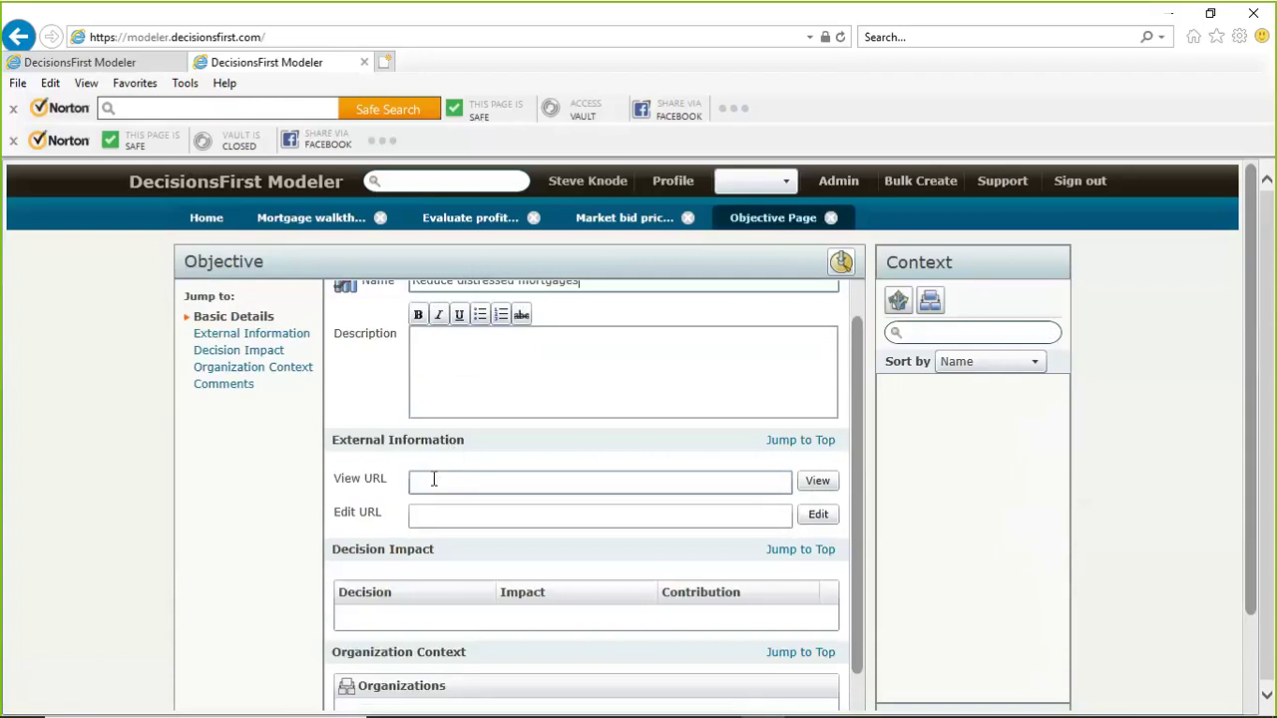
pyautogui.click(434, 479)
pyautogui.click(433, 515)
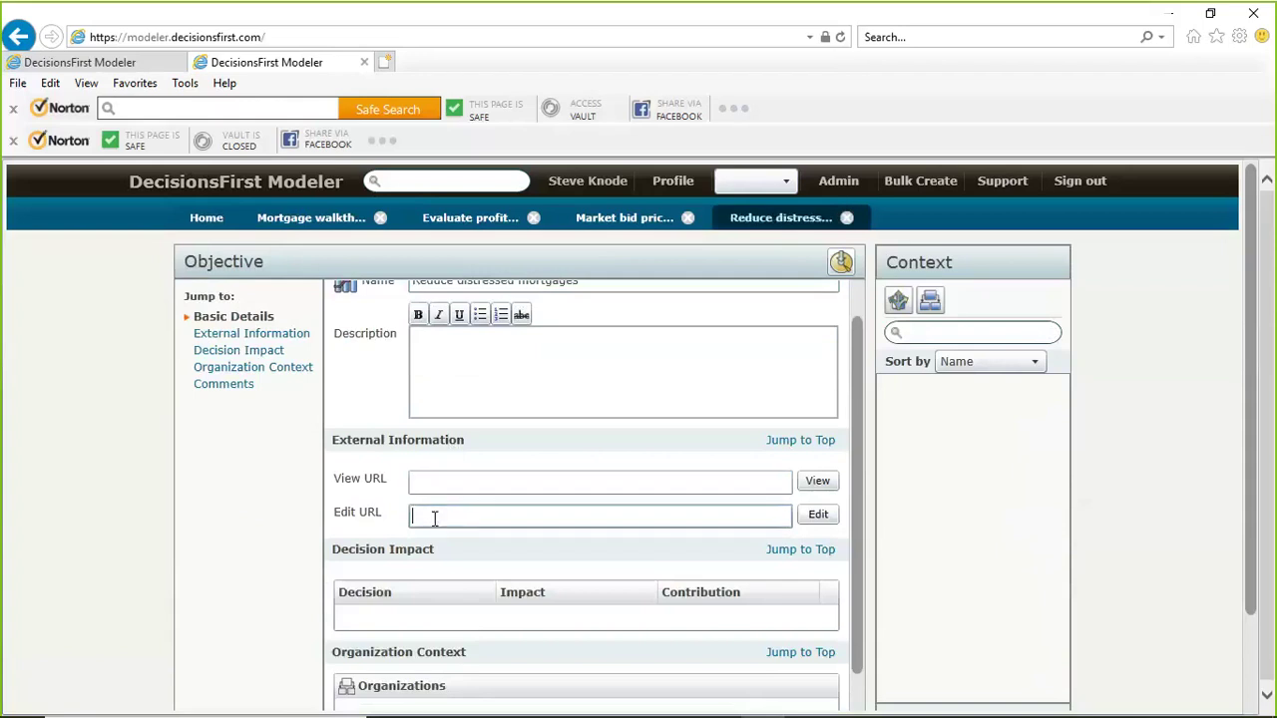
pyautogui.scroll(-1, 435, 524)
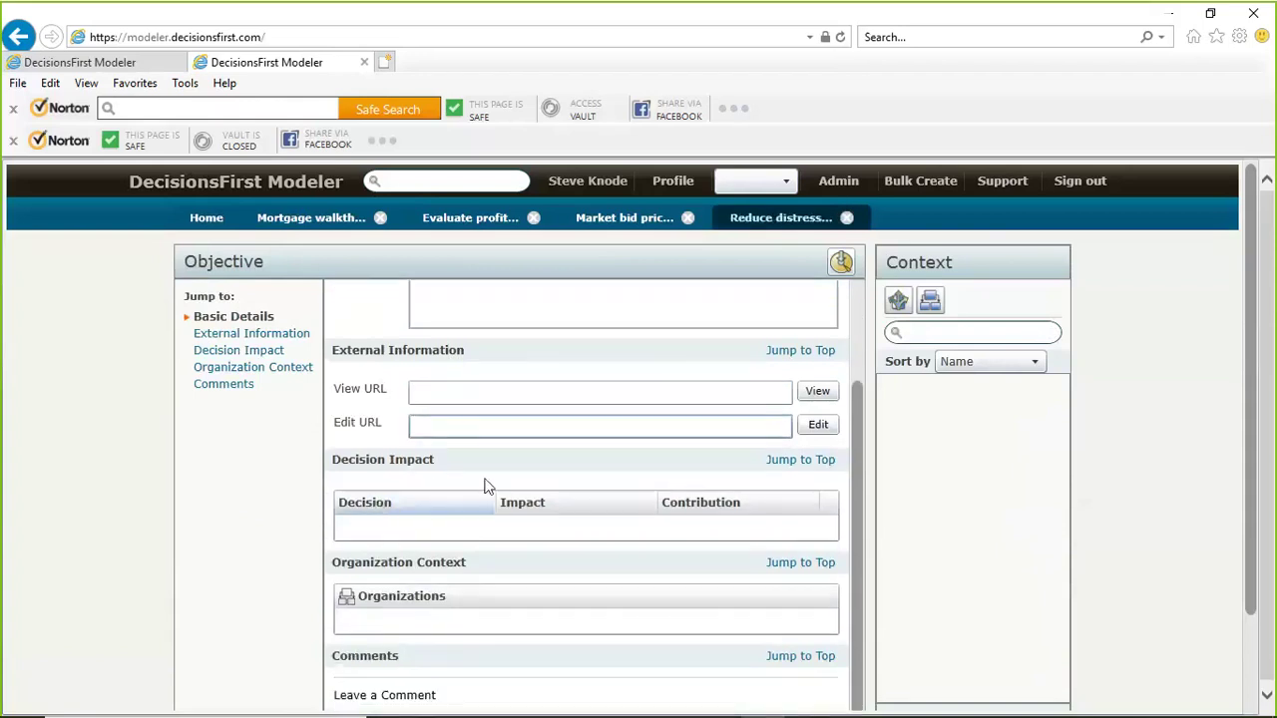
pyautogui.scroll(2, 499, 496)
pyautogui.scroll(1, 499, 496)
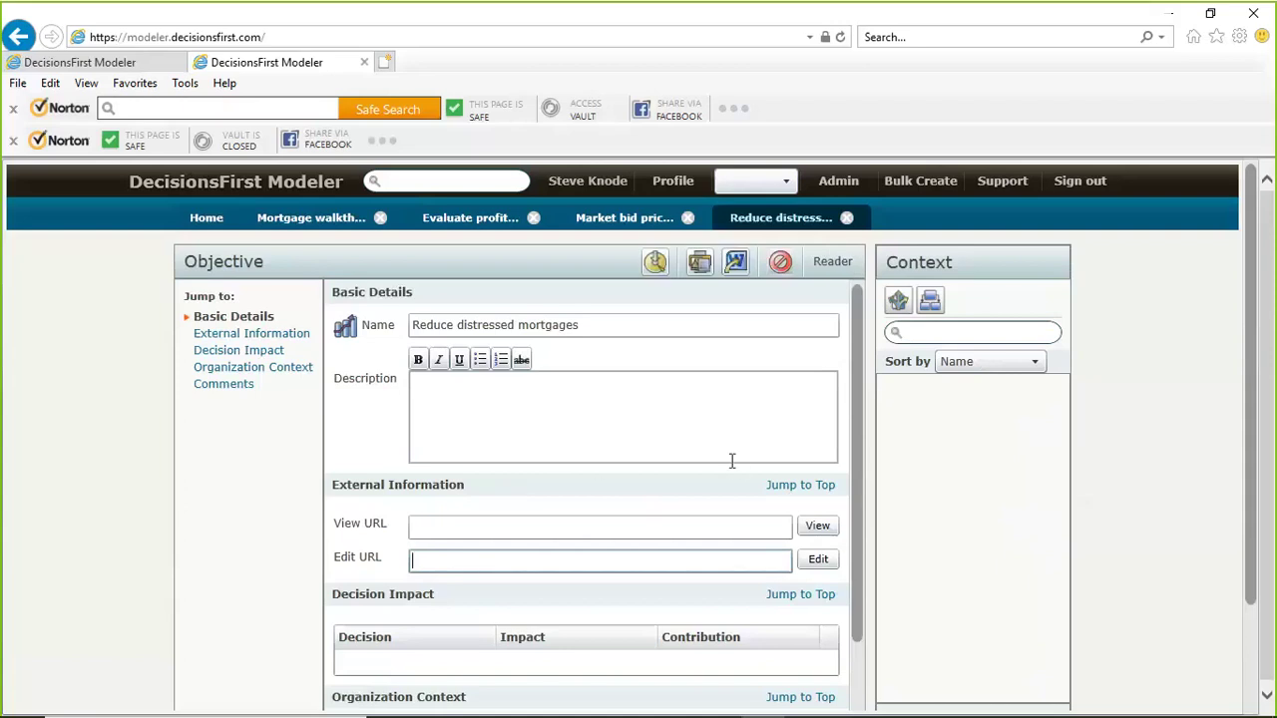
# Find the Evaluate profitability decision with the search "eval" and add it to the objective's Decision Impact table
pyautogui.click(941, 332)
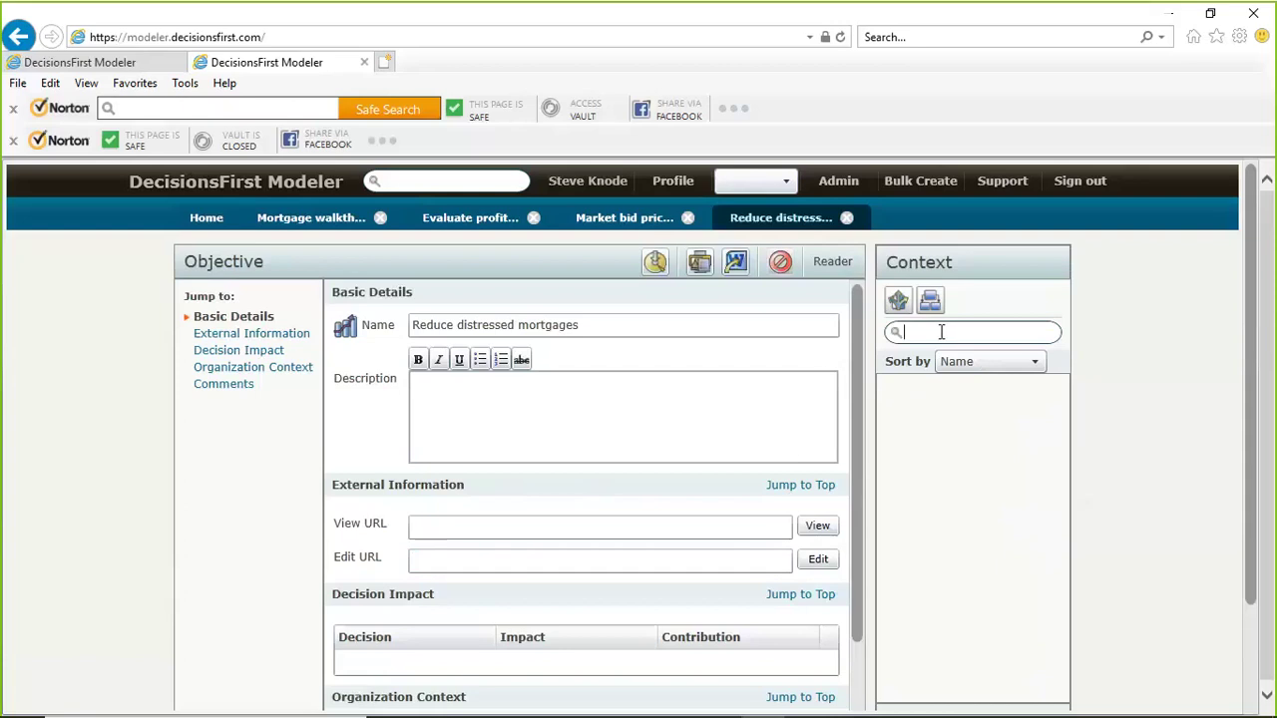
pyautogui.write('eval')
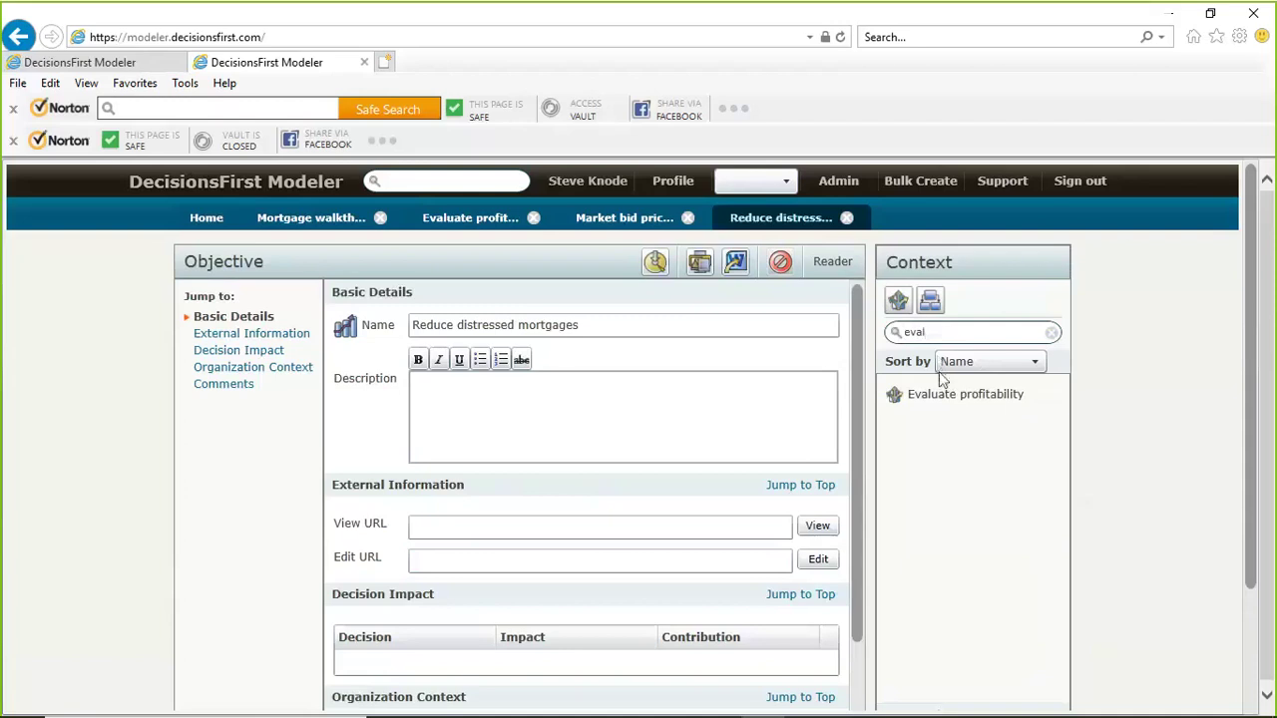
pyautogui.scroll(-1, 945, 414)
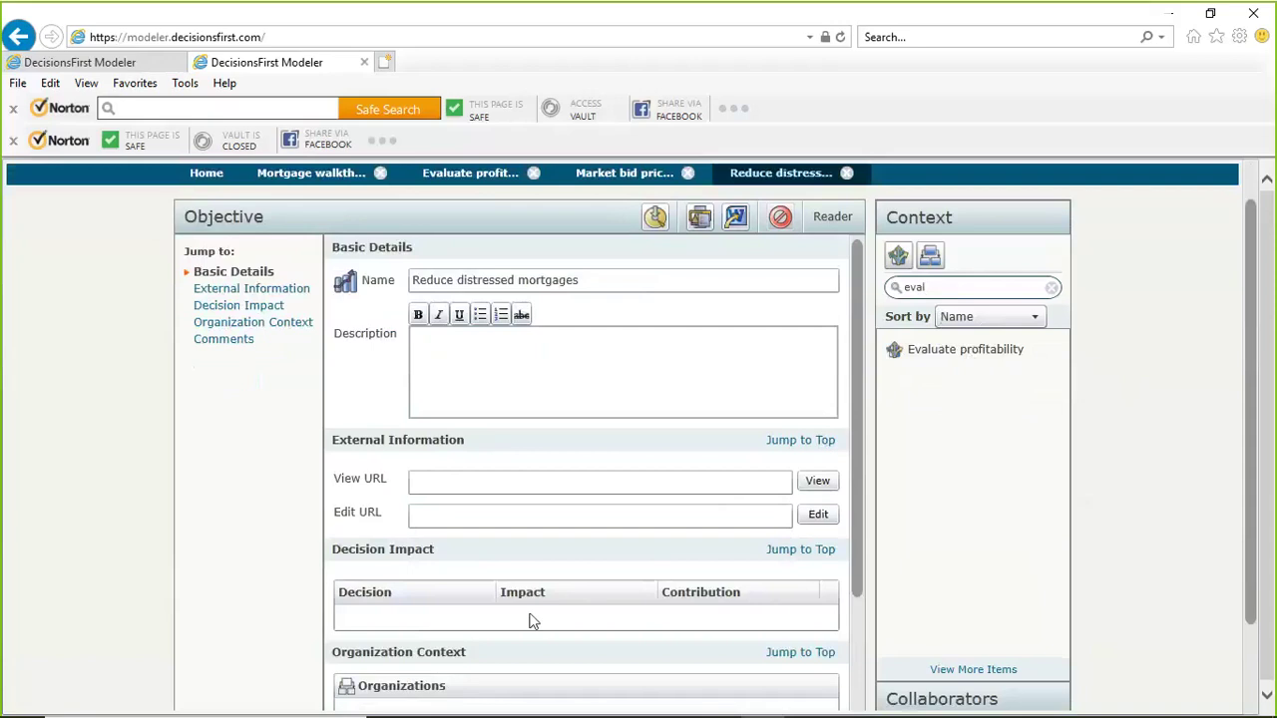
pyautogui.moveTo(533, 620); pyautogui.dragTo(490, 605)
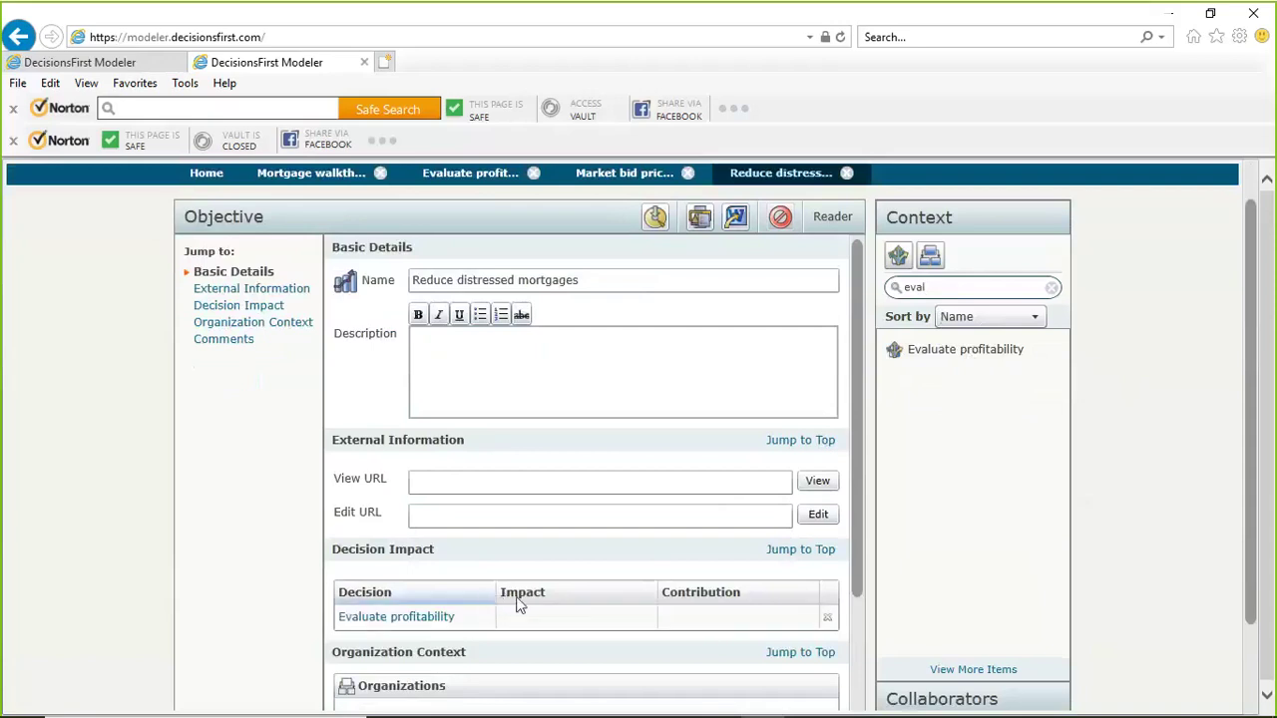
# Review the objective's sections, the Evaluate profitability decision, the Mortgage walkthrough diagram and the recent activity on the home page
pyautogui.scroll(-2, 541, 598)
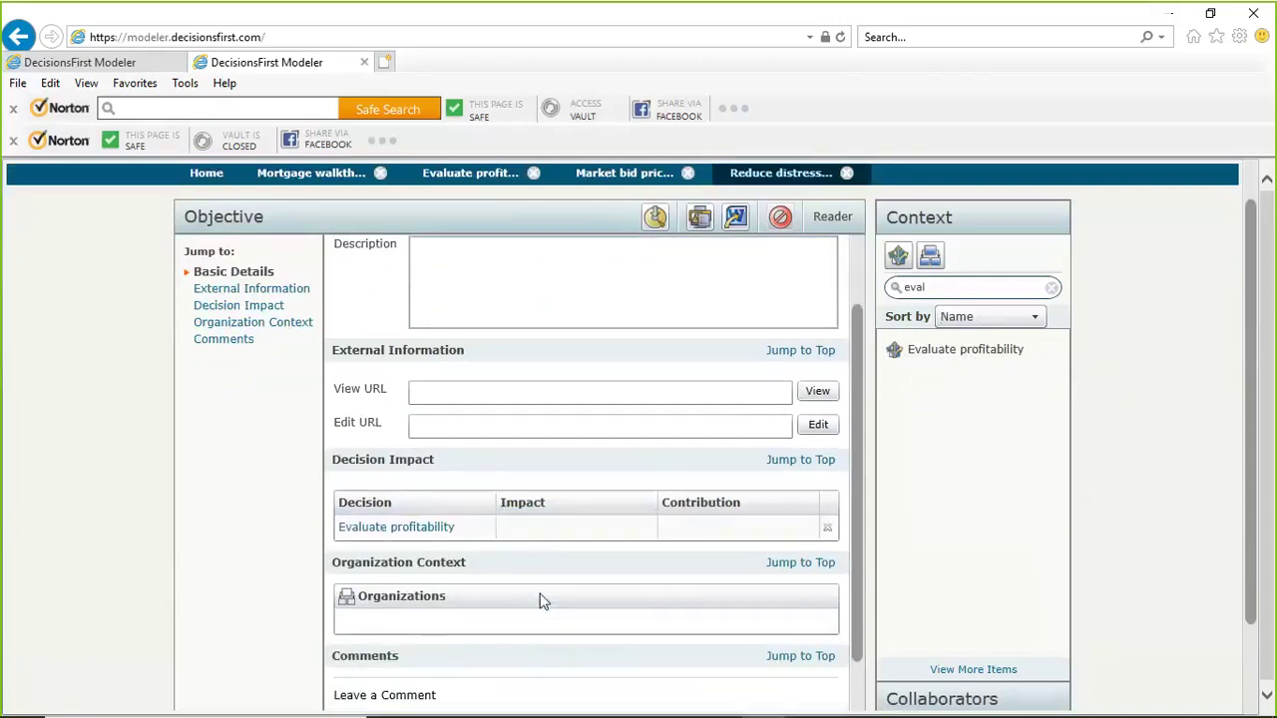
pyautogui.scroll(2, 539, 596)
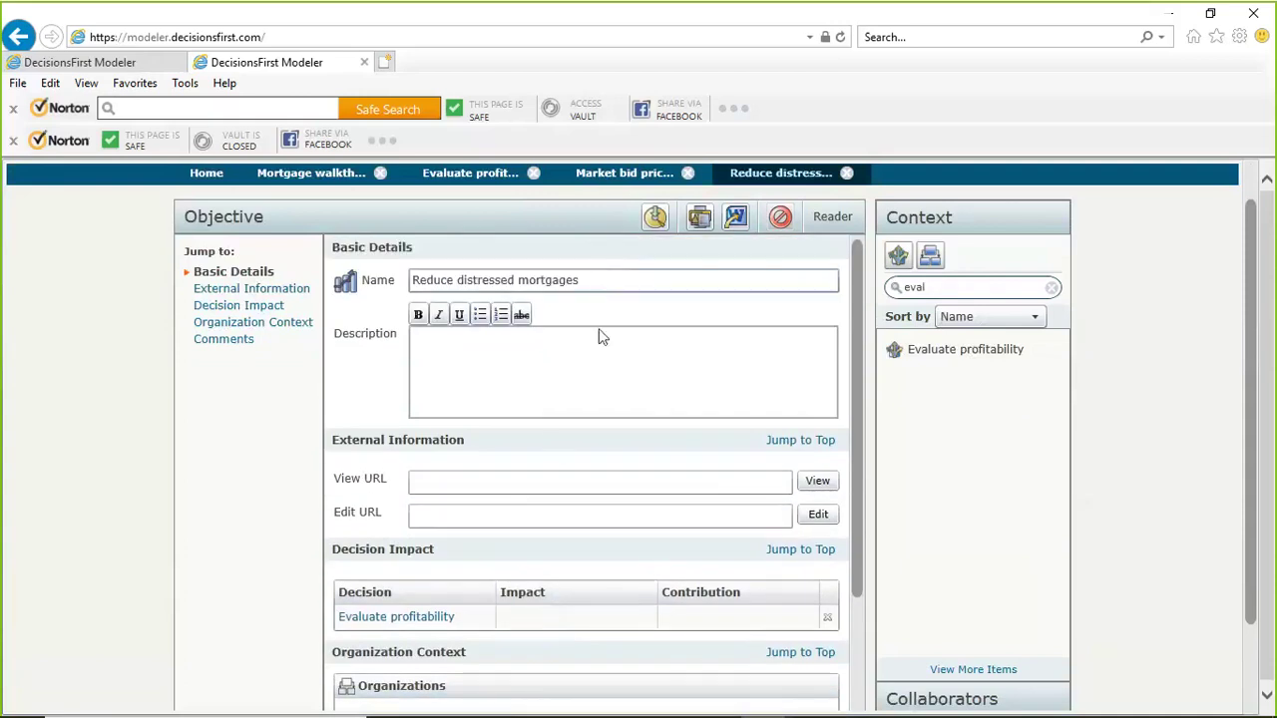
pyautogui.scroll(-2, 593, 369)
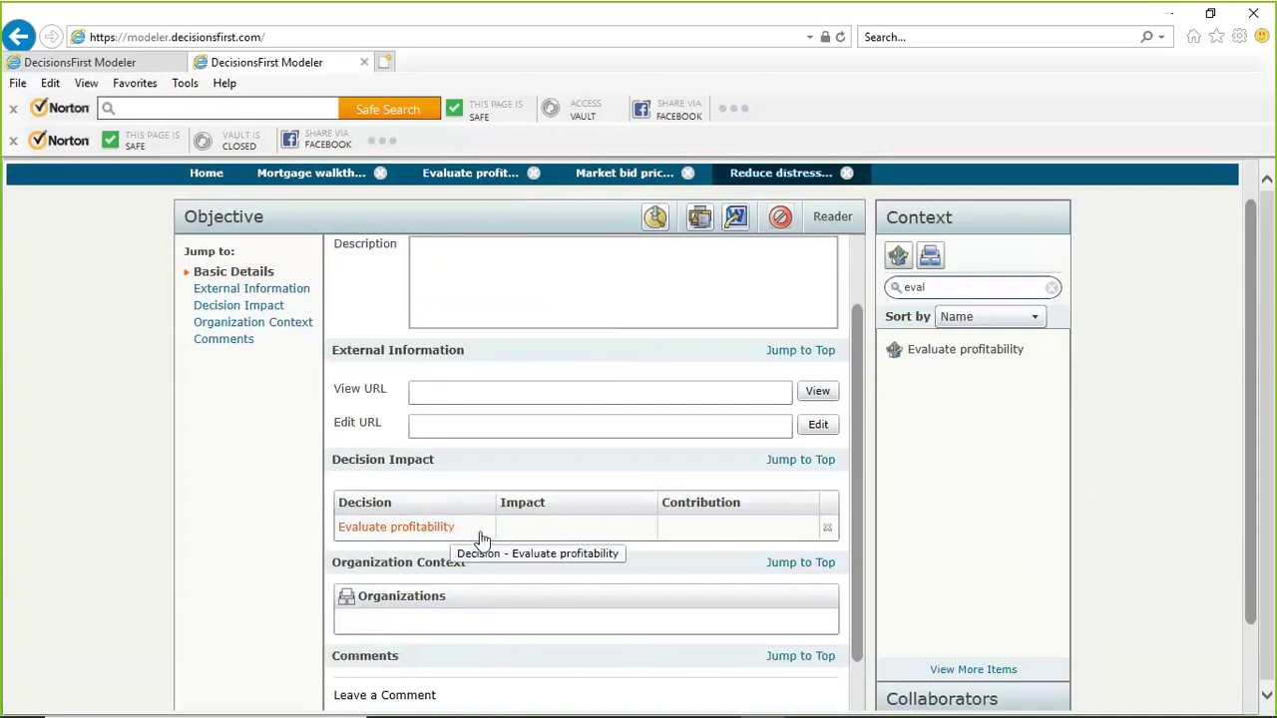
pyautogui.scroll(2, 489, 541)
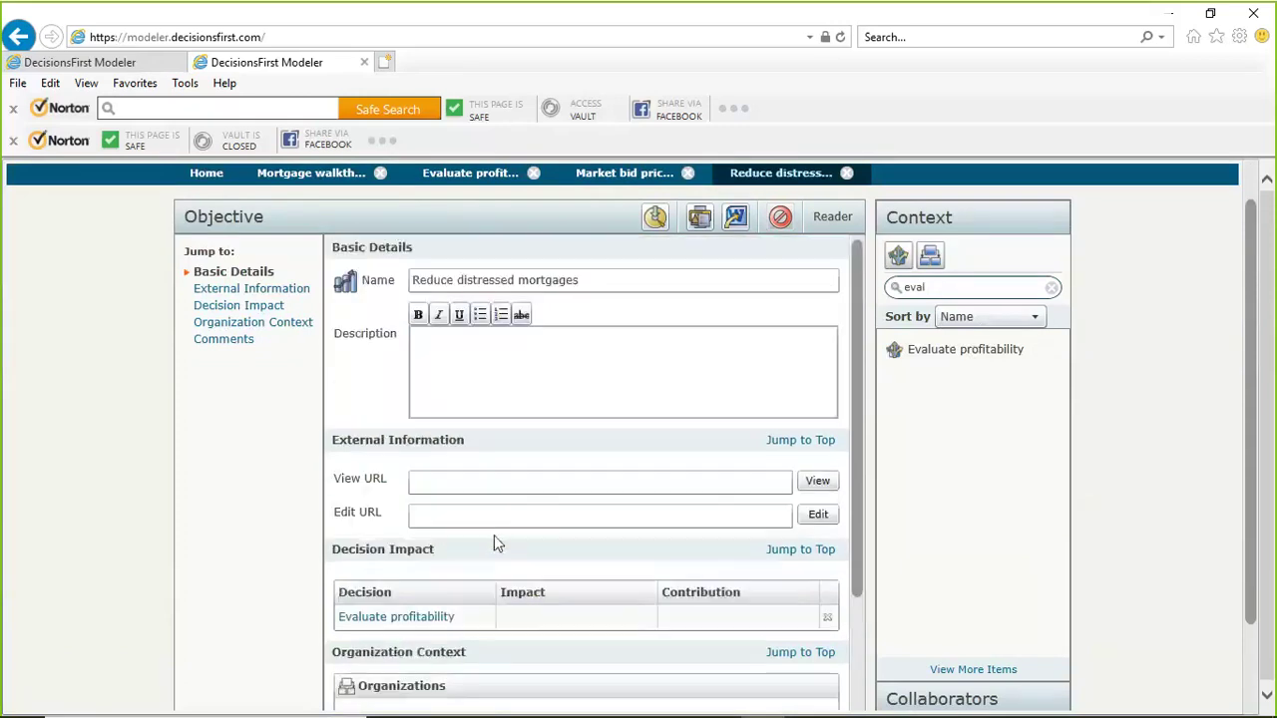
pyautogui.scroll(-6, 496, 533)
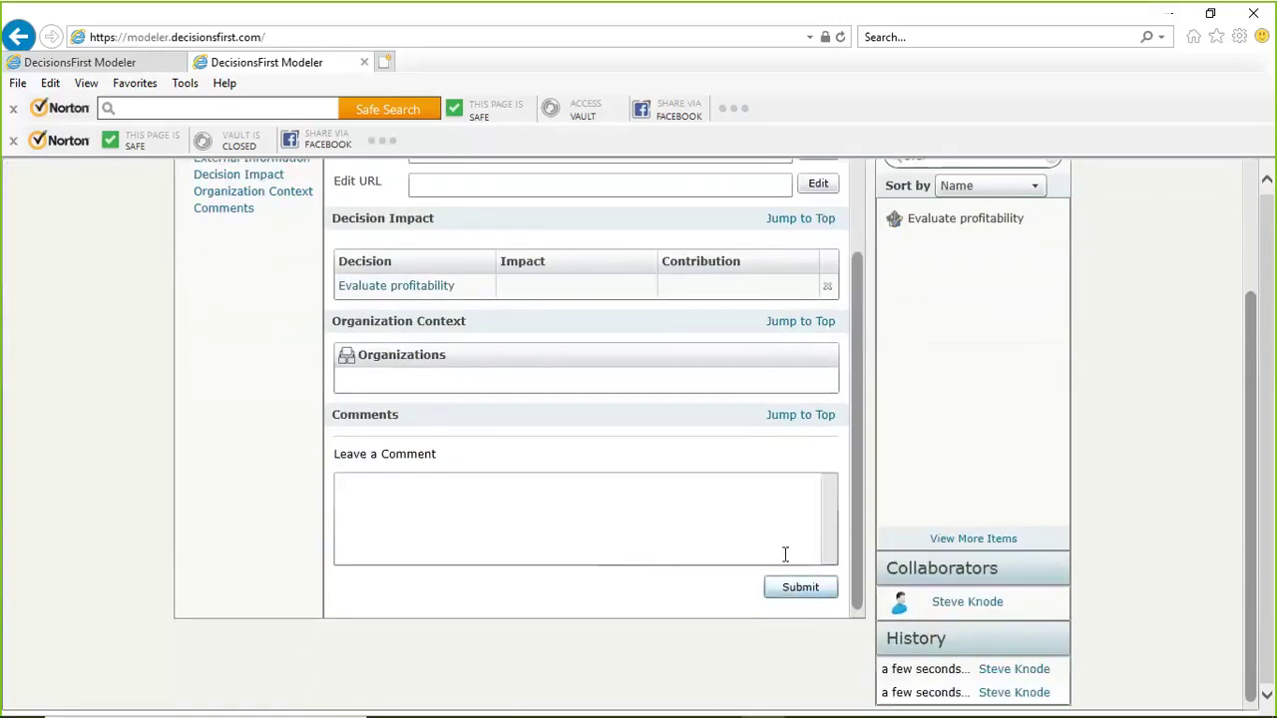
pyautogui.scroll(7, 755, 518)
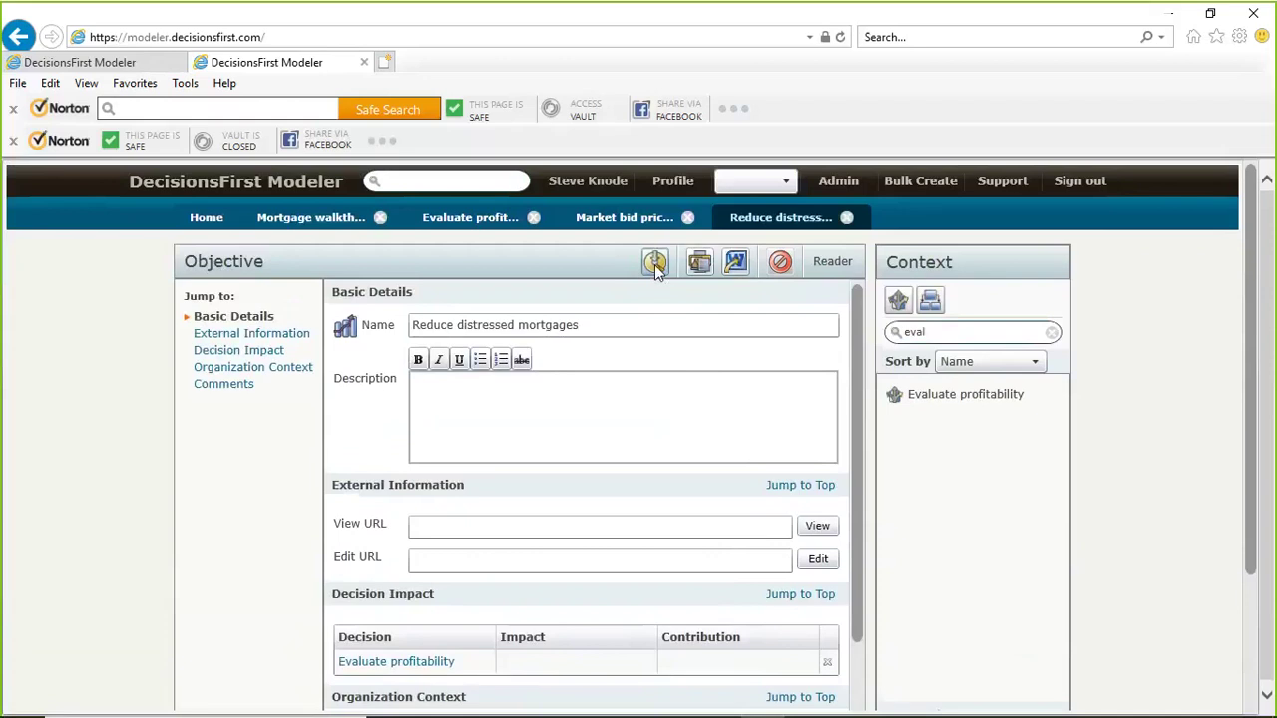
pyautogui.click(468, 220)
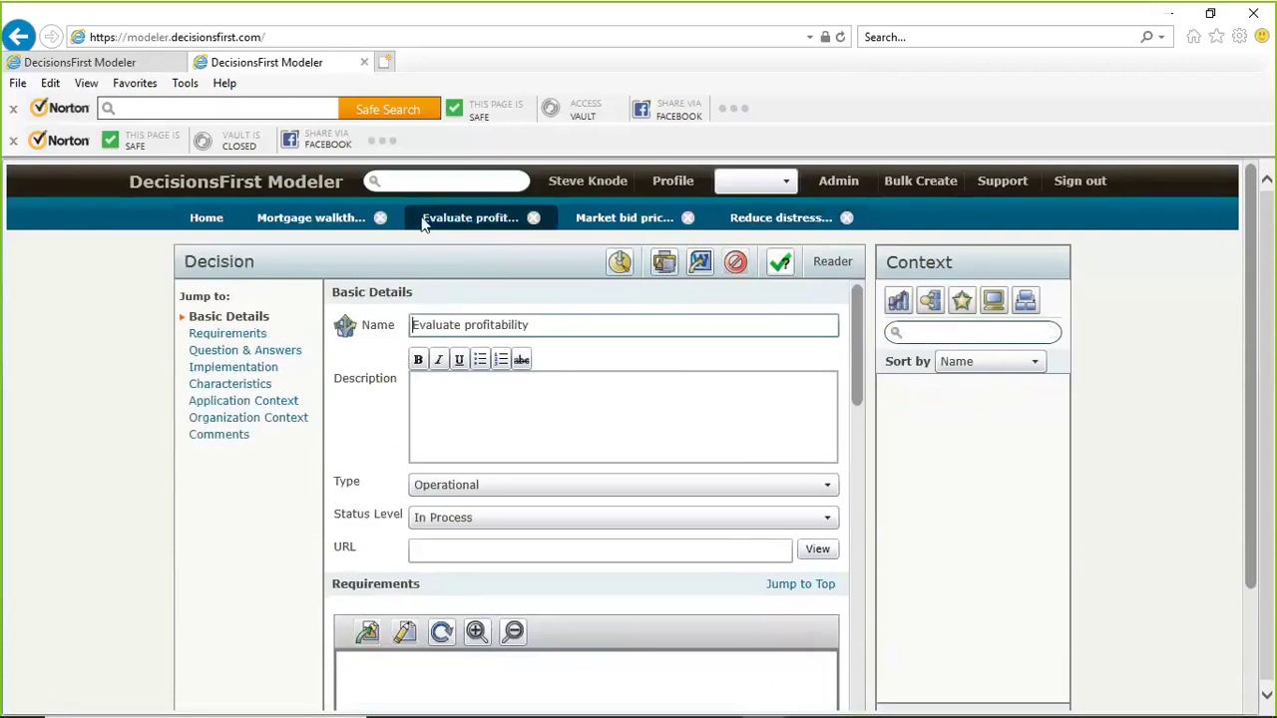
pyautogui.click(312, 220)
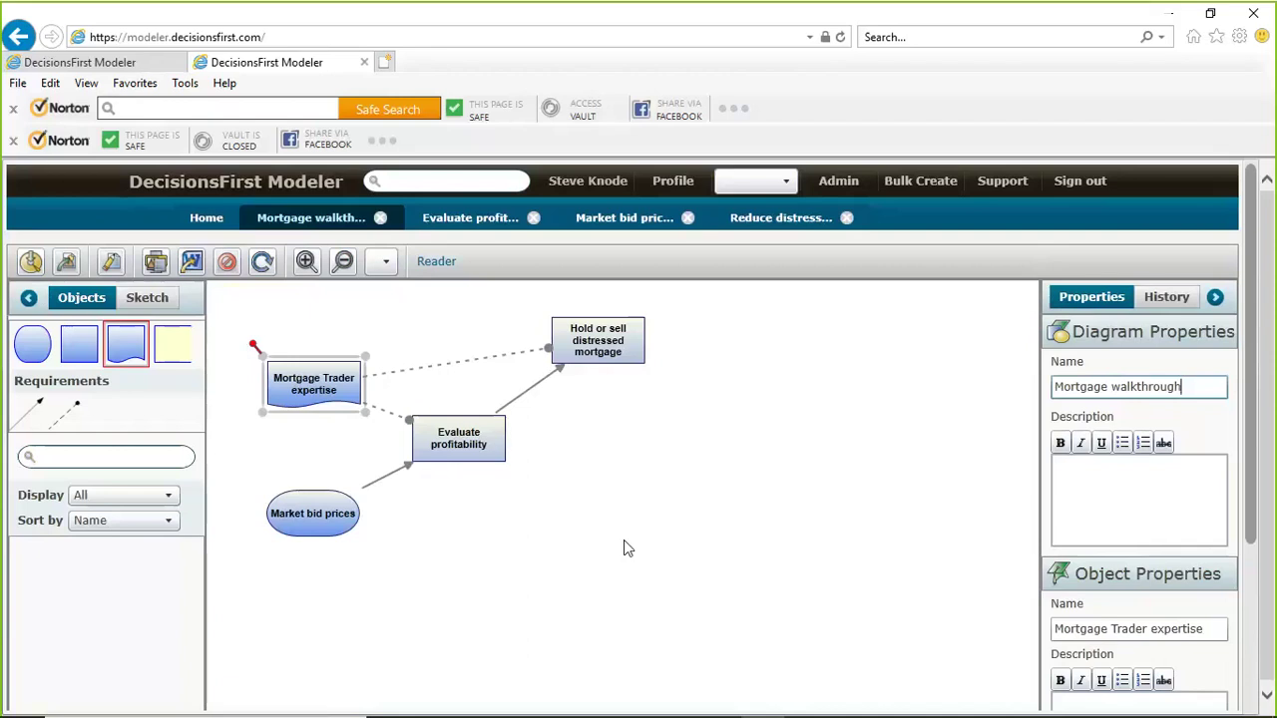
pyautogui.click(206, 220)
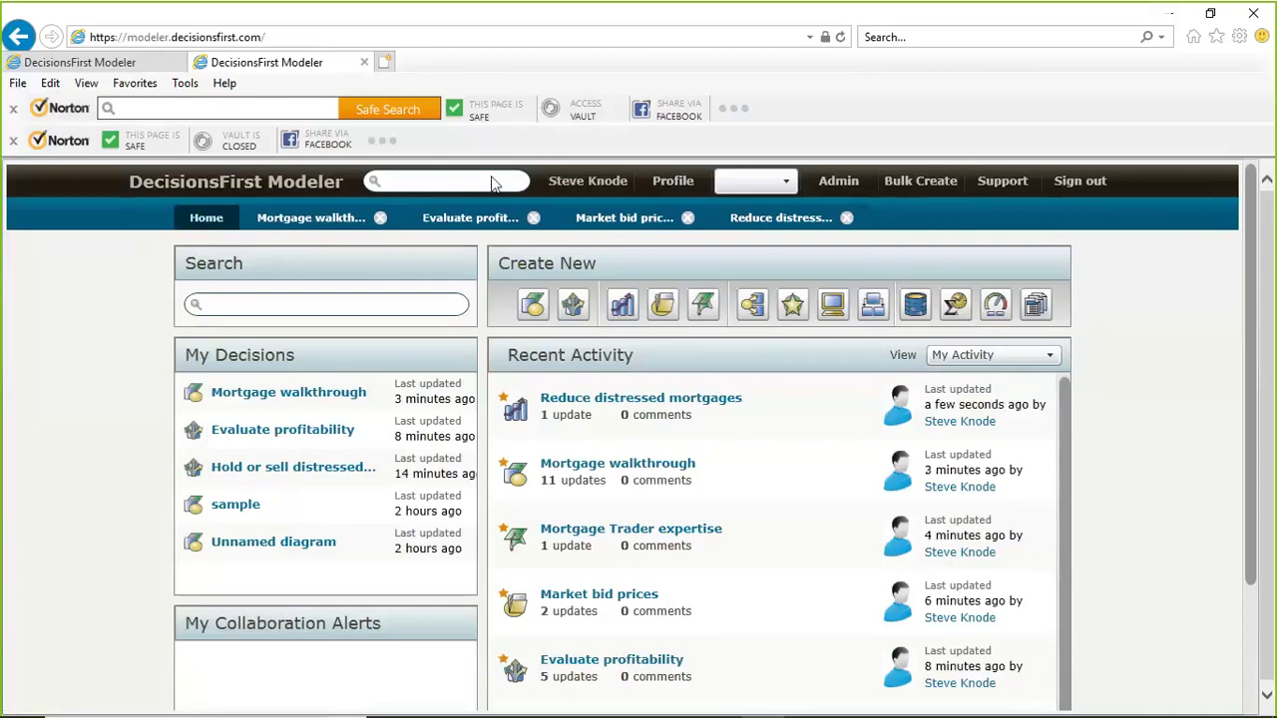
pyautogui.click(297, 219)
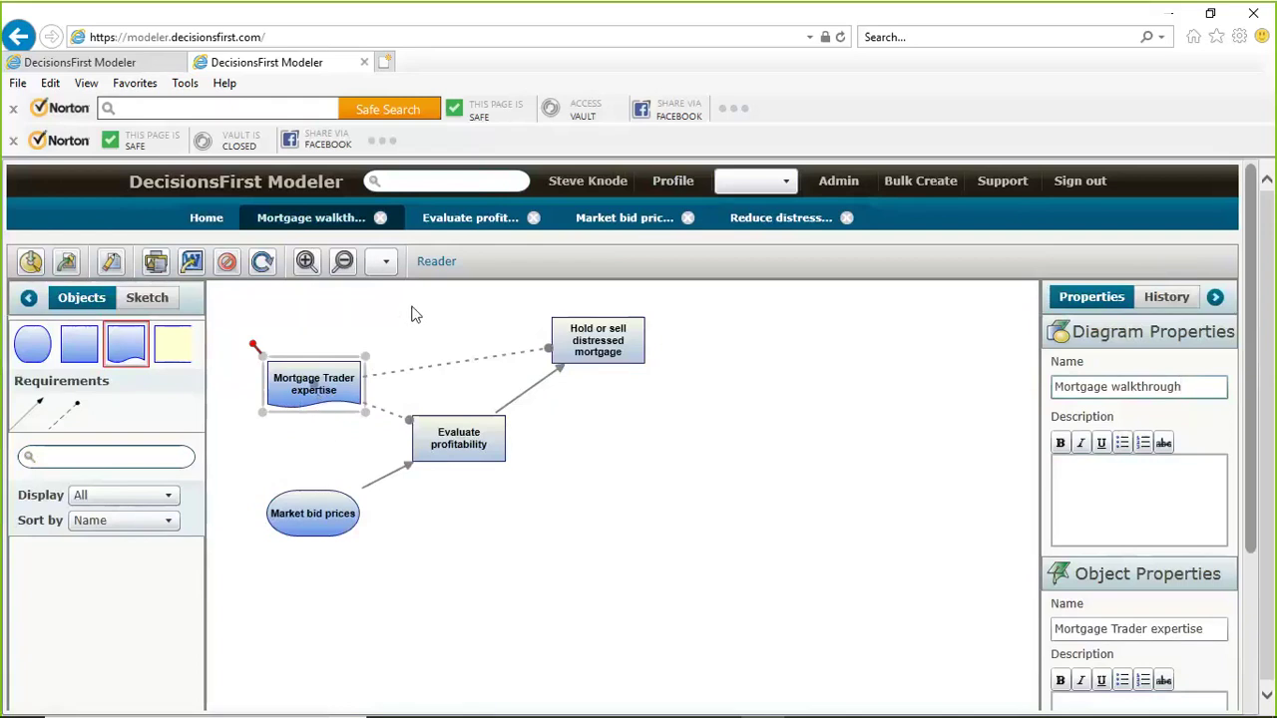
# Create an analytic effort named "Dashboard item showing distressed mortgages over time" from the home page
pyautogui.click(210, 219)
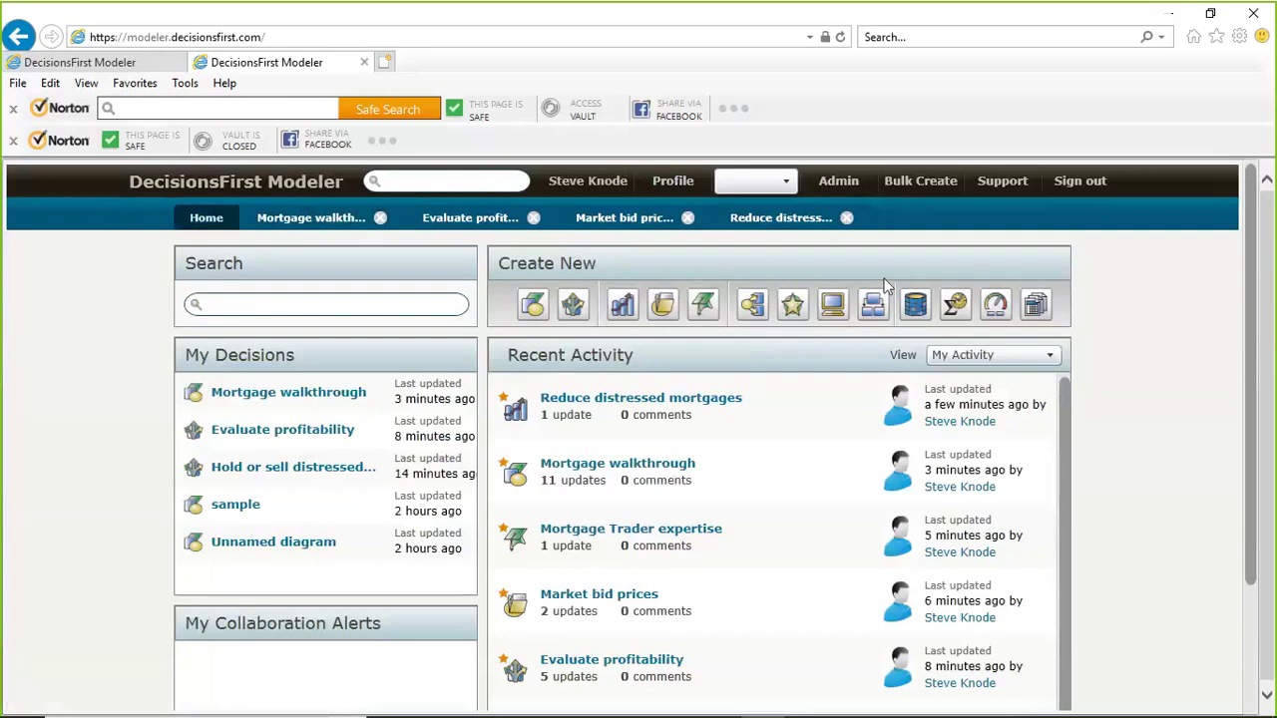
pyautogui.click(954, 307)
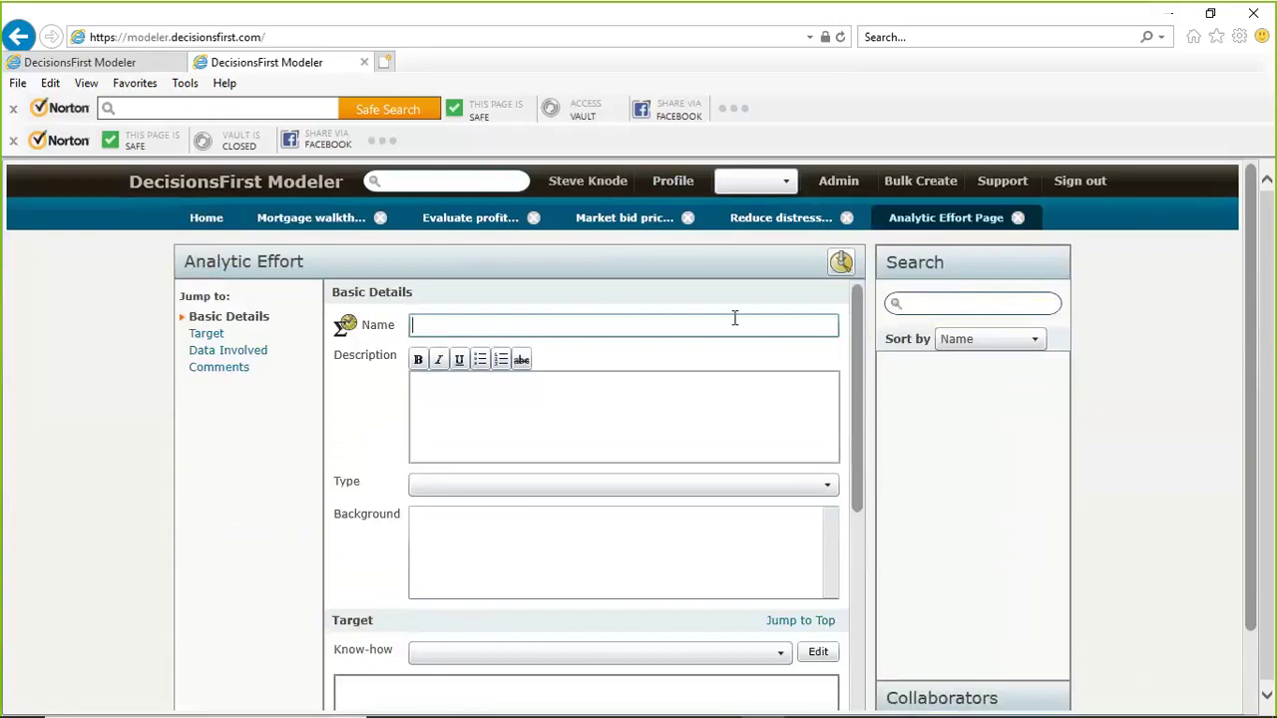
pyautogui.write('Dashboard item showing ')
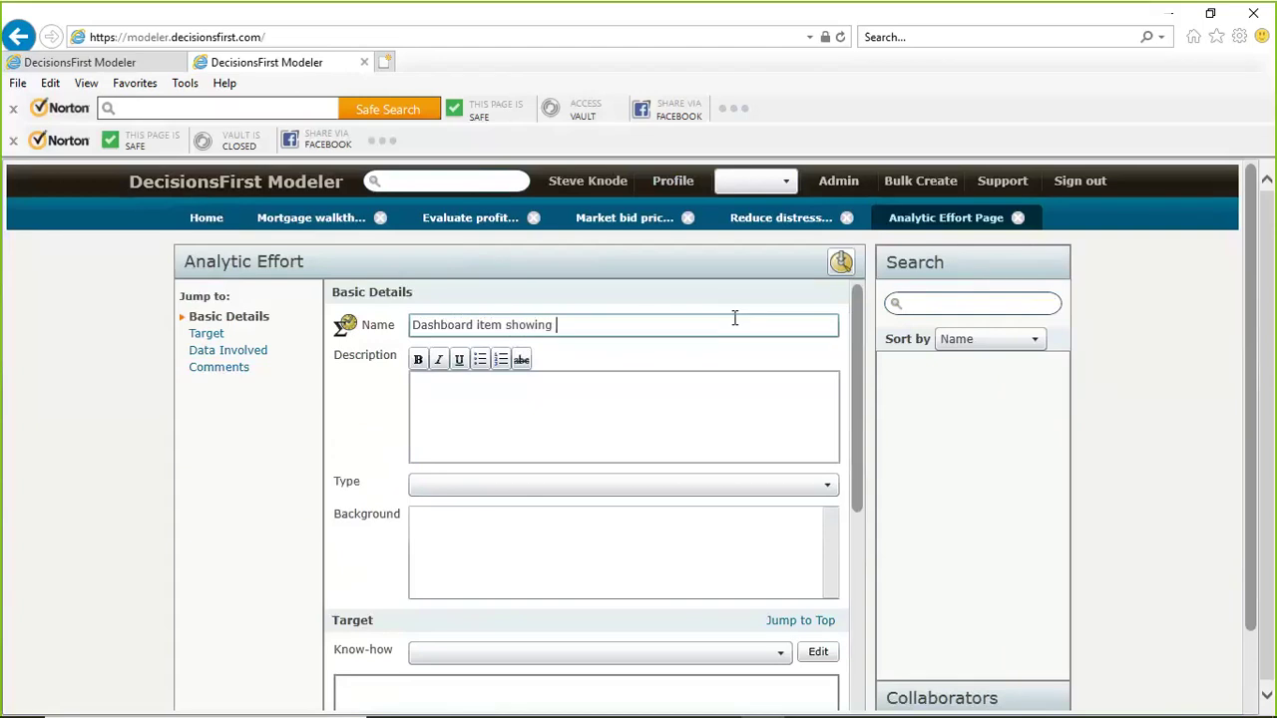
pyautogui.write('distressed mortgages over t')
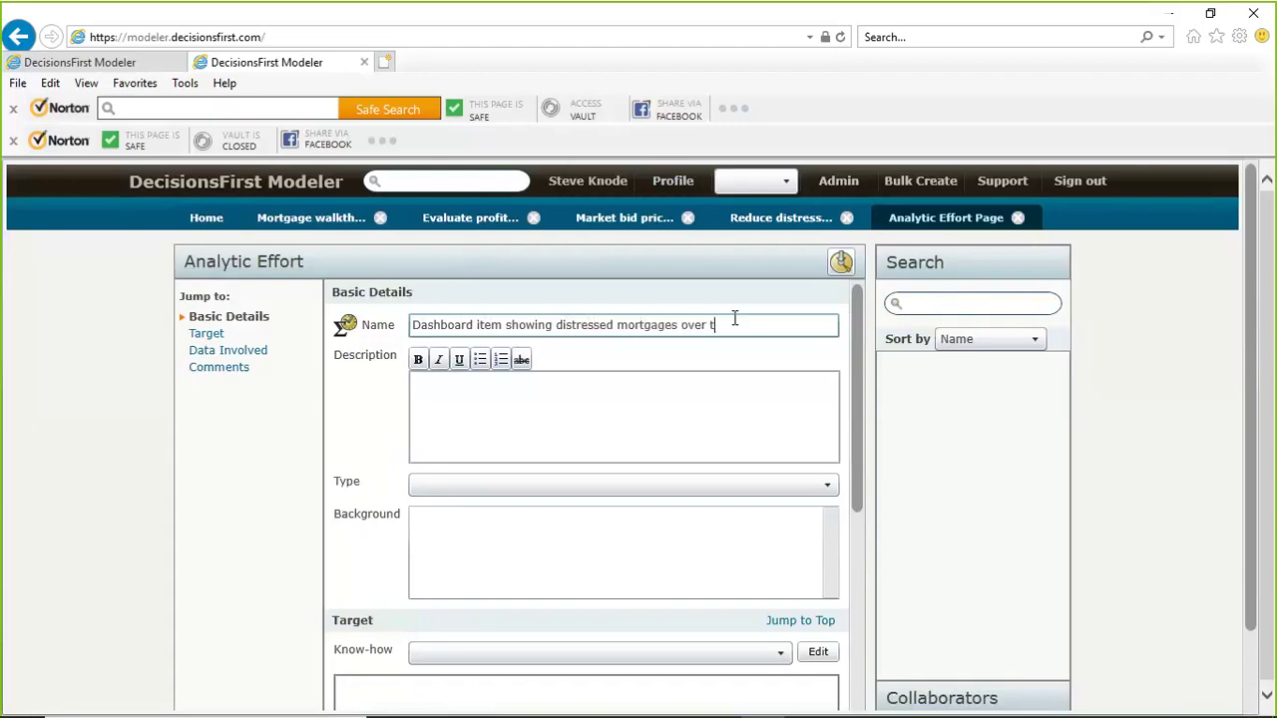
pyautogui.write('ime')
pyautogui.scroll(-1, 698, 377)
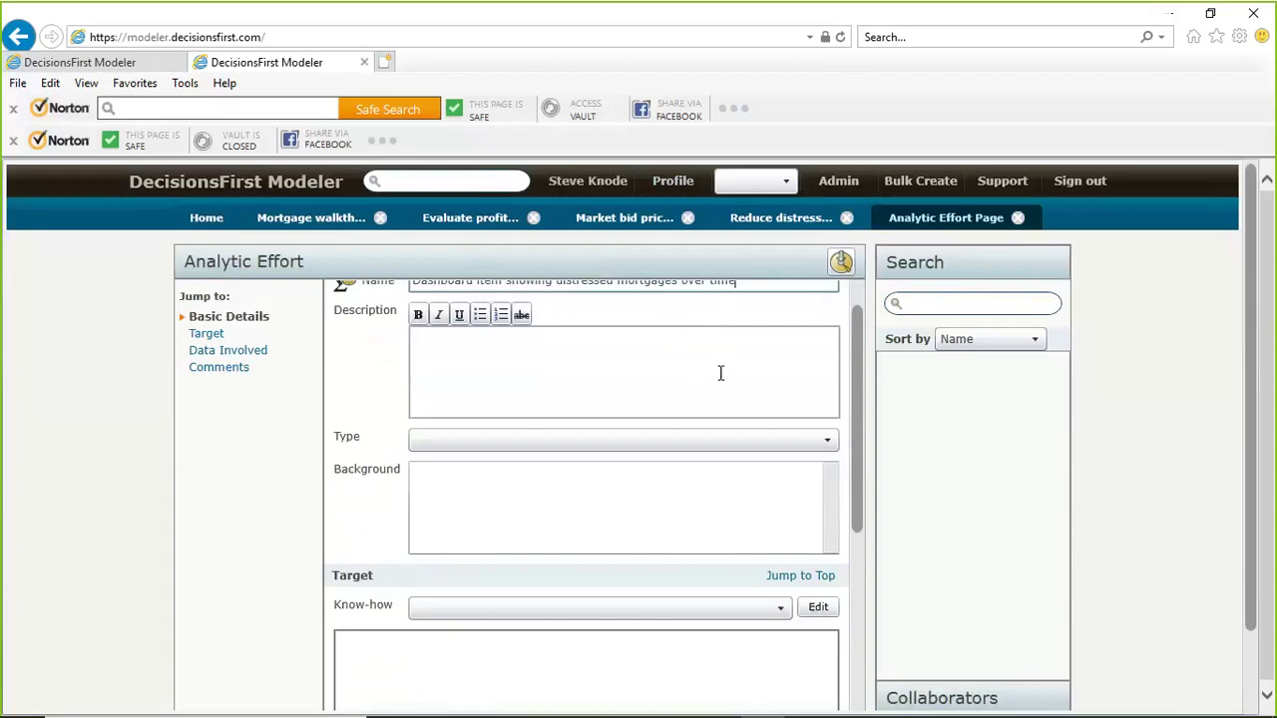
pyautogui.scroll(1, 721, 370)
# Search for "trader" among the items linkable to the analytic effort and check the knowledge source's name in the Mortgage walkthrough diagram
pyautogui.click(913, 303)
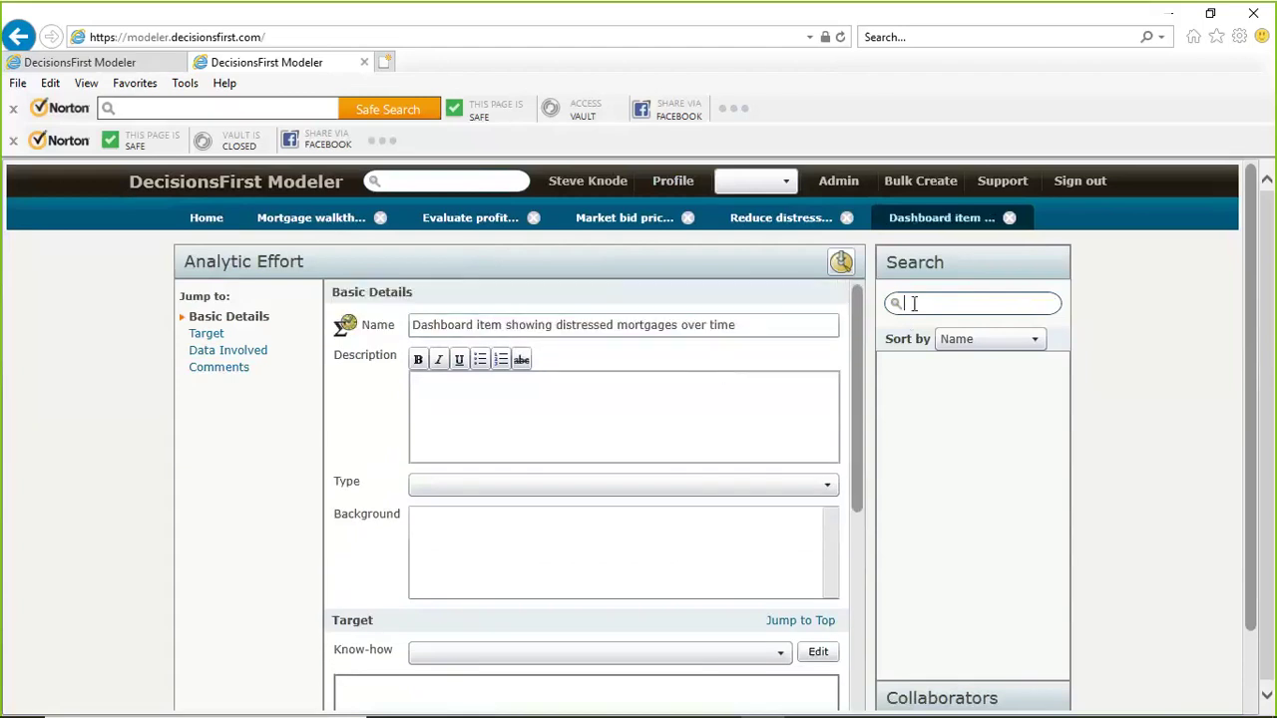
pyautogui.write('trader')
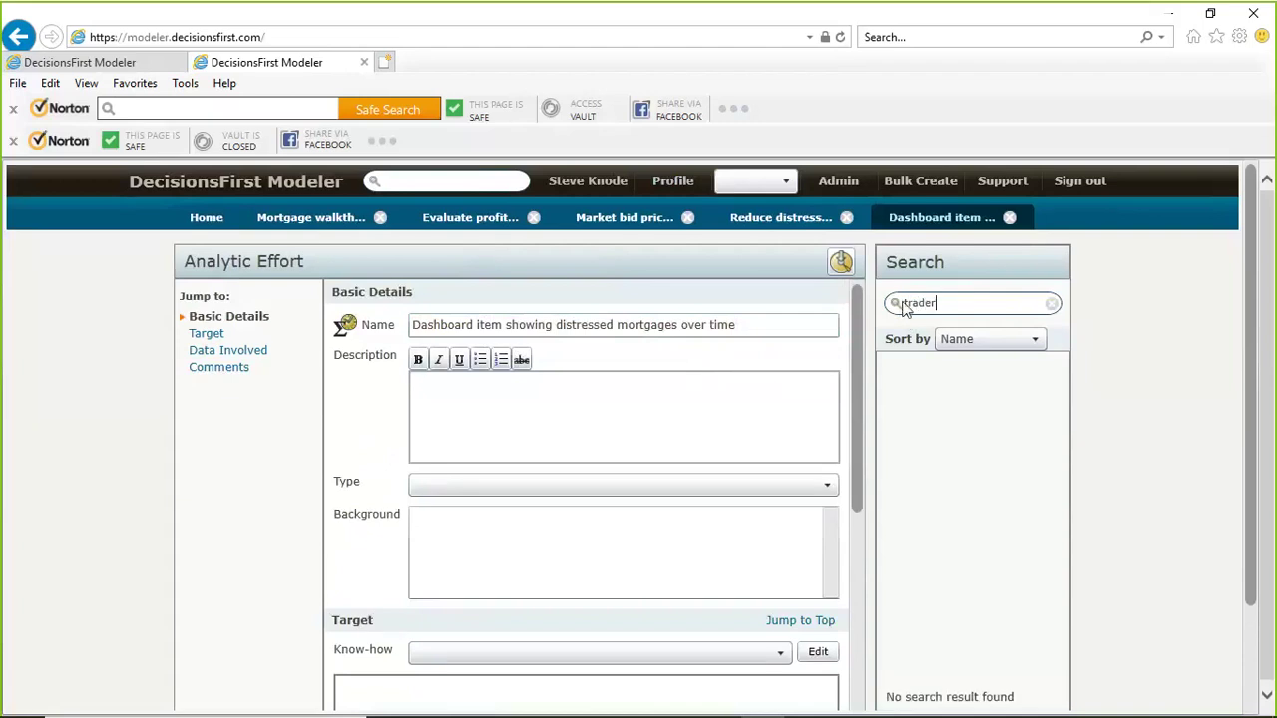
pyautogui.doubleClick(893, 302)
pyautogui.click(329, 217)
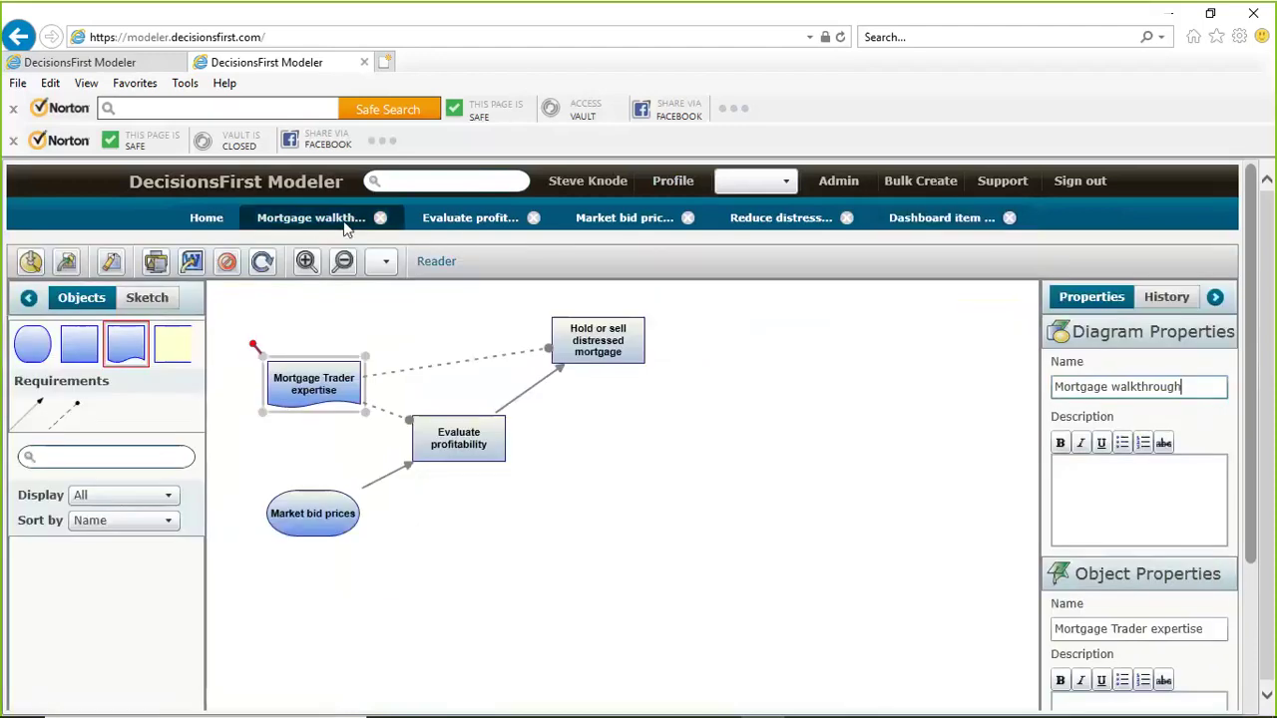
pyautogui.click(886, 217)
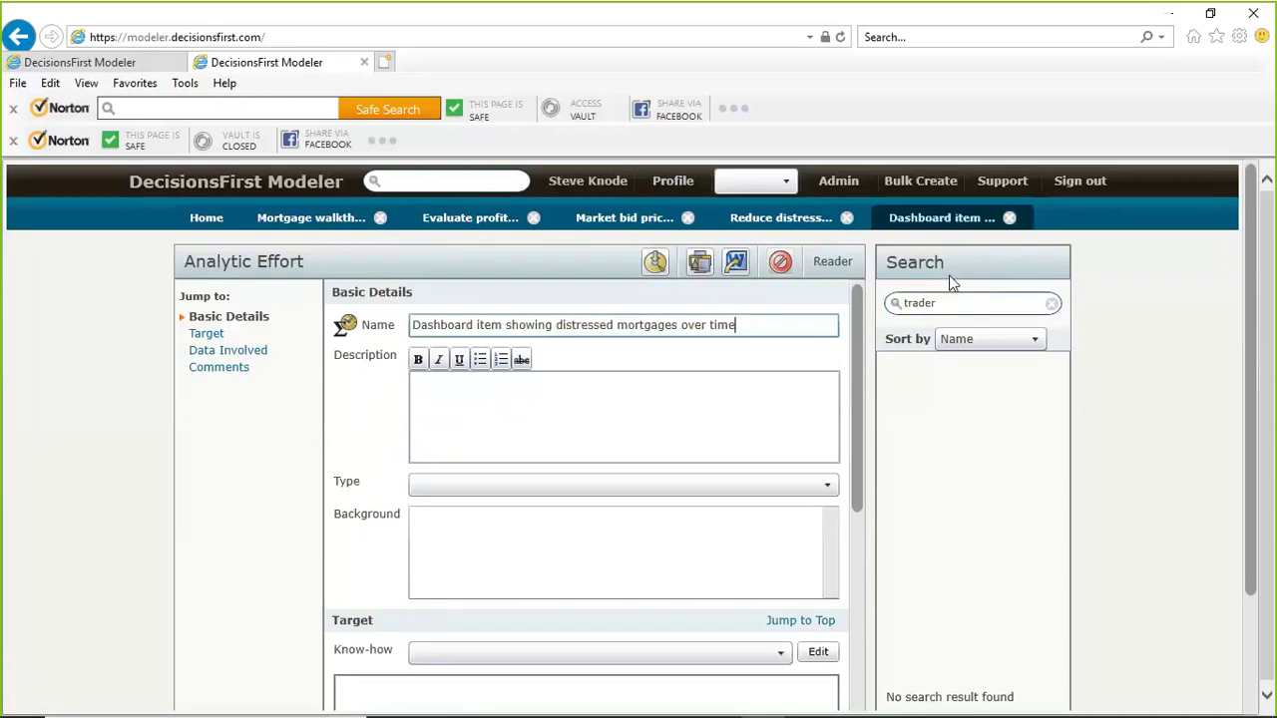
# Search for "mortga" among the items linkable to the analytic effort
pyautogui.doubleClick(905, 303)
pyautogui.write('mortga')
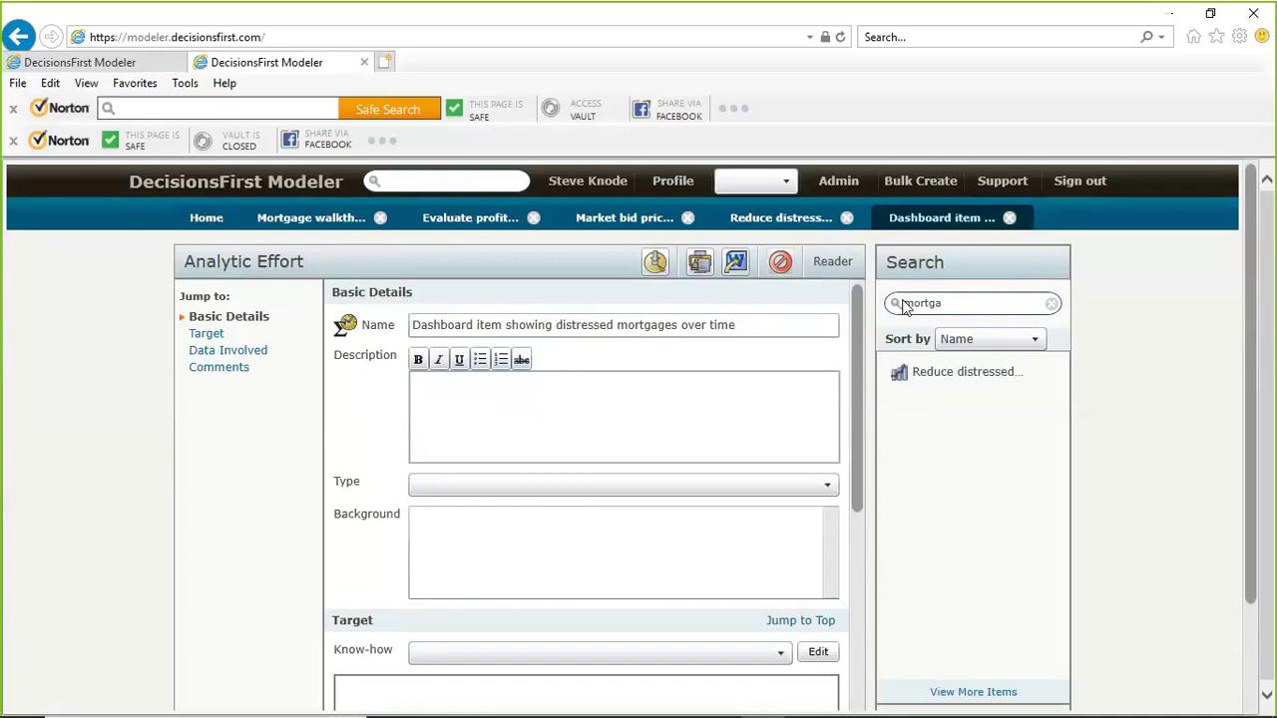
pyautogui.scroll(-1, 905, 339)
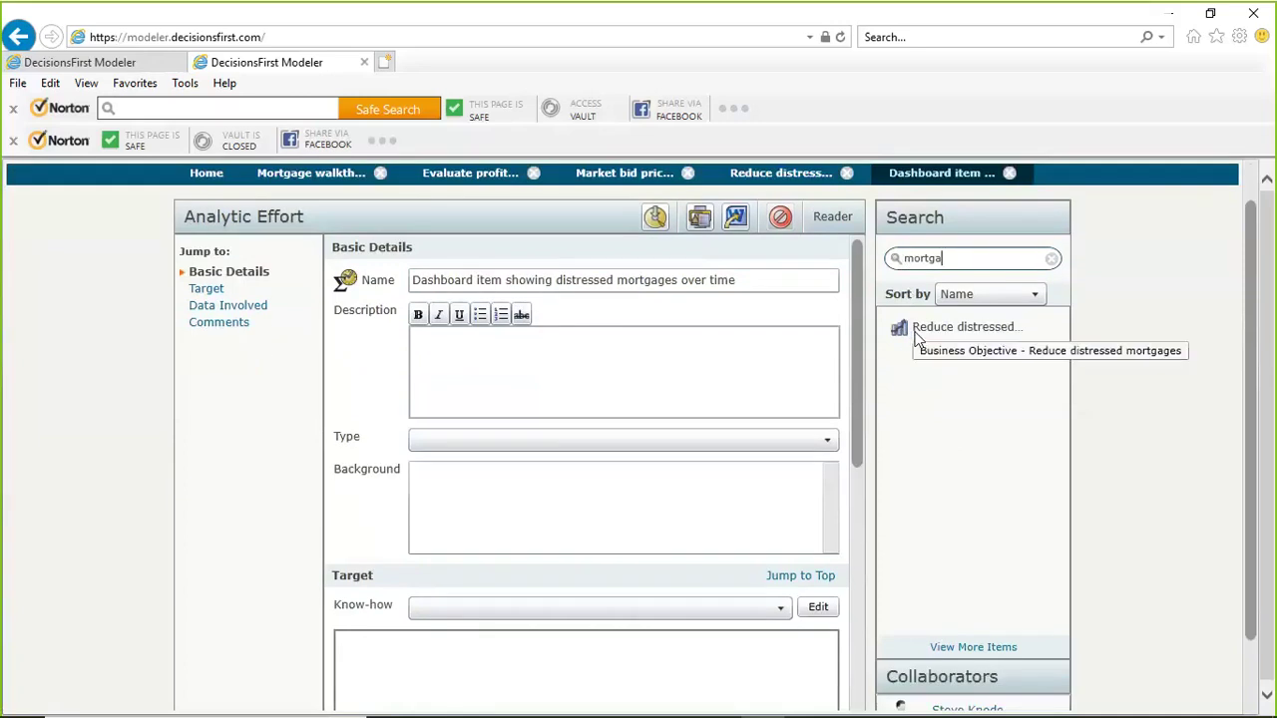
# Set the analytic effort's target know-how to Mortgage Trader expertise
pyautogui.scroll(-1, 914, 344)
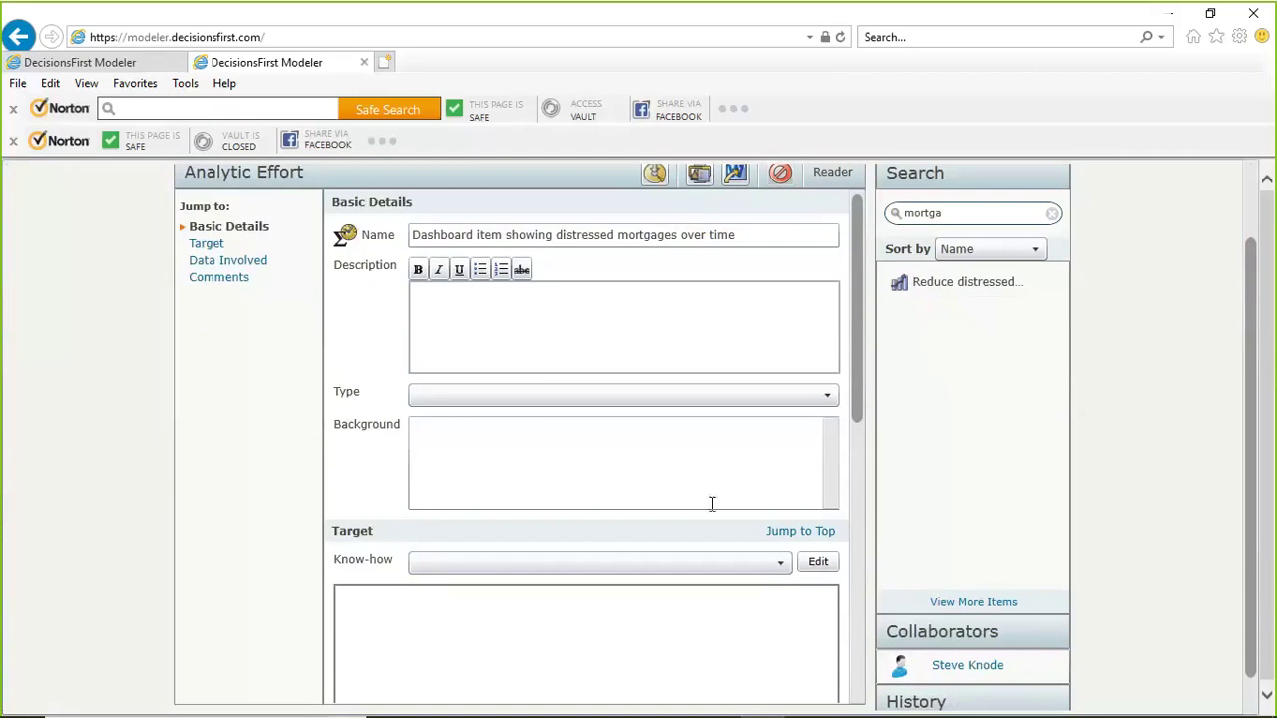
pyautogui.click(629, 567)
pyautogui.click(550, 591)
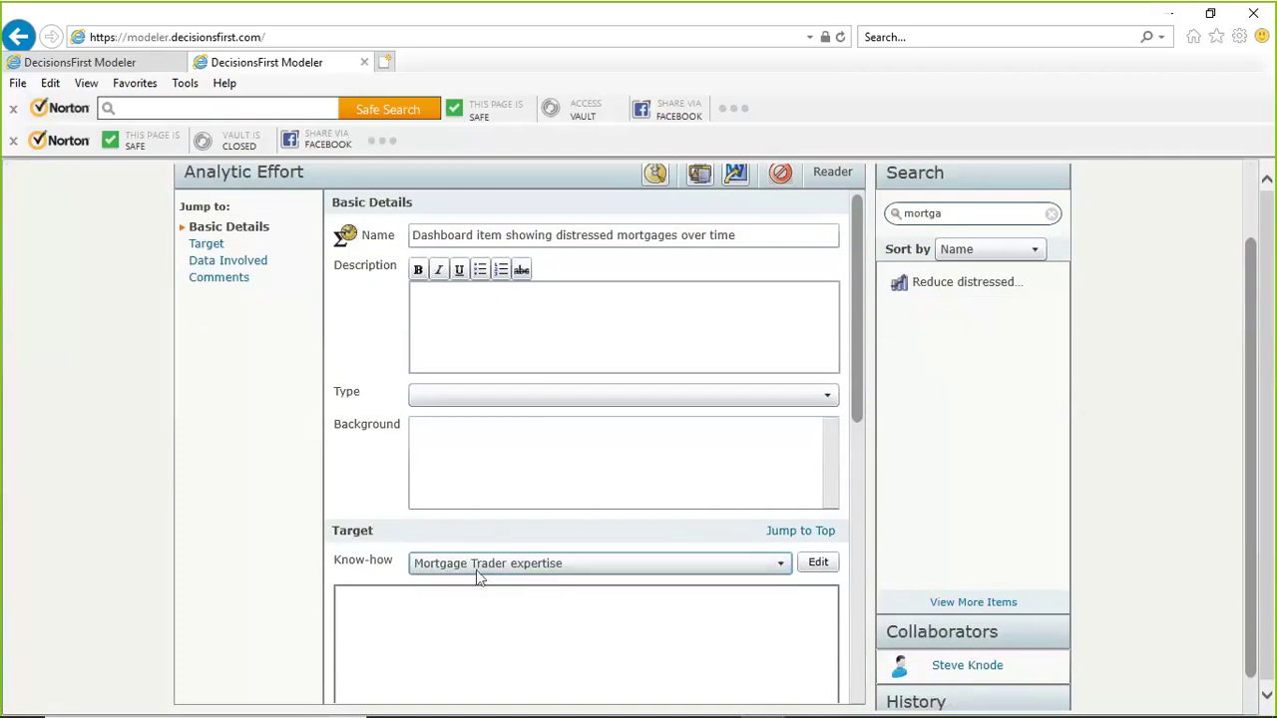
pyautogui.scroll(-2, 495, 498)
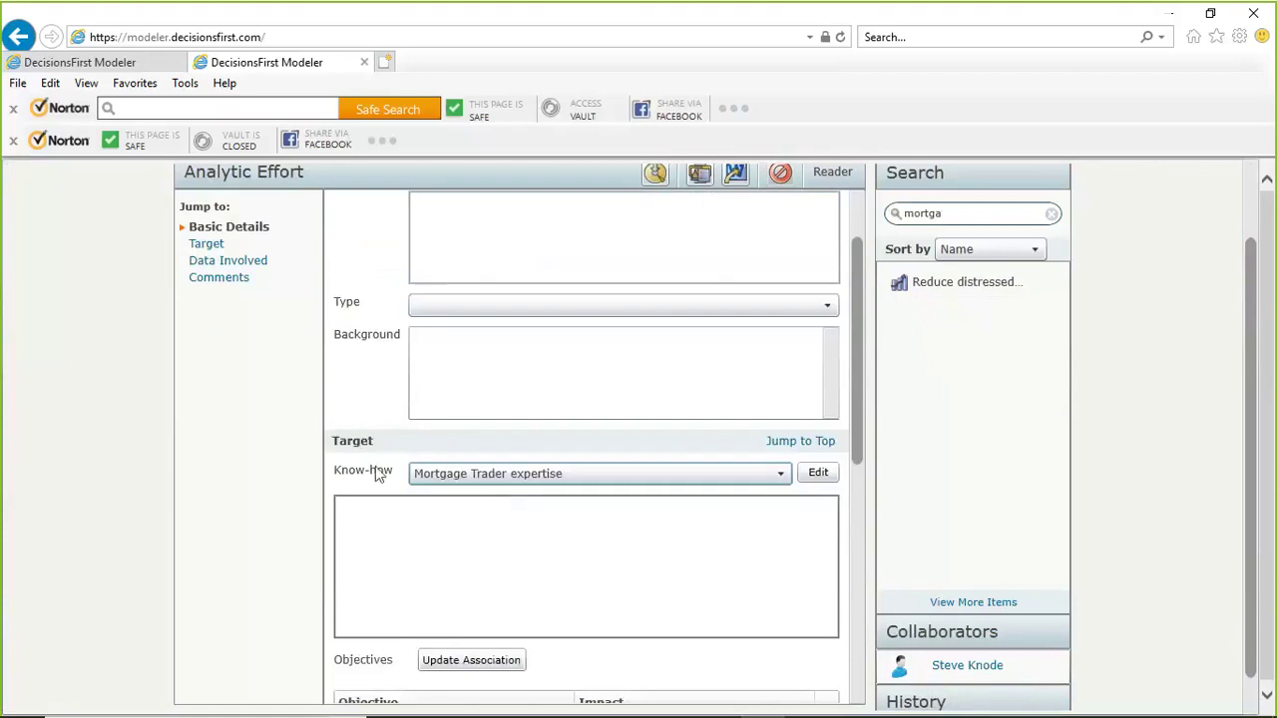
pyautogui.click(583, 477)
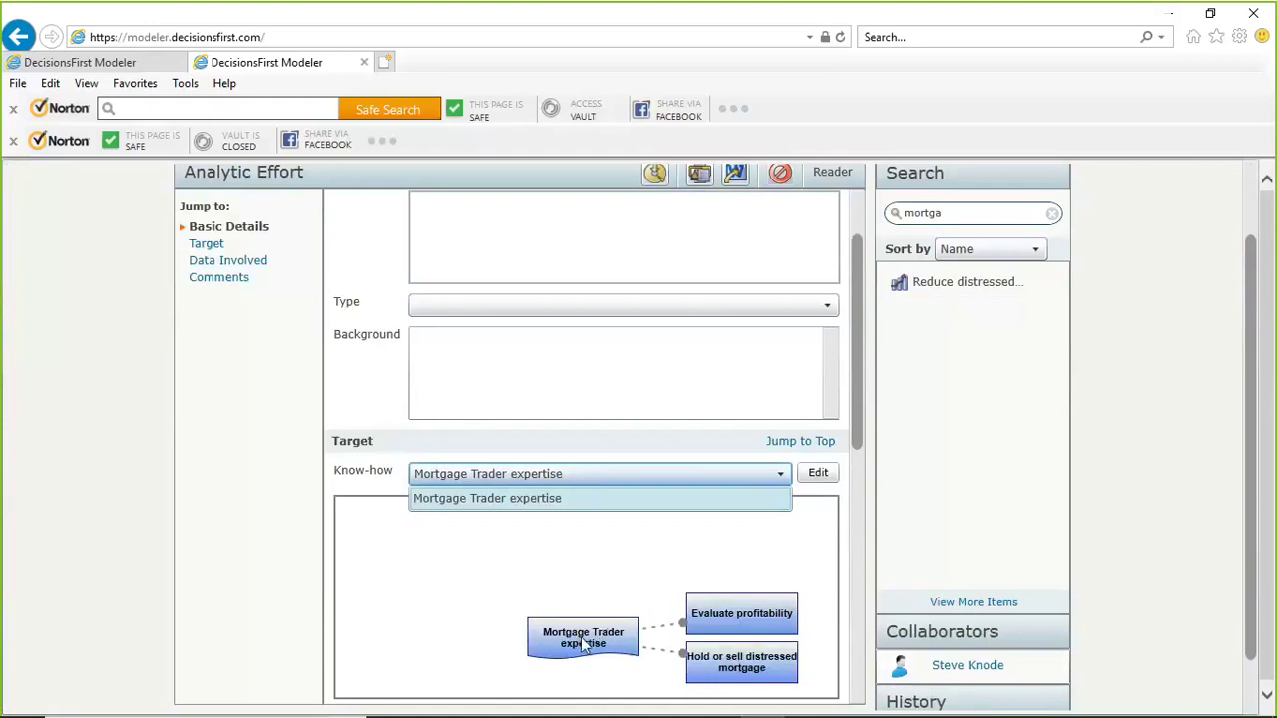
pyautogui.click(456, 359)
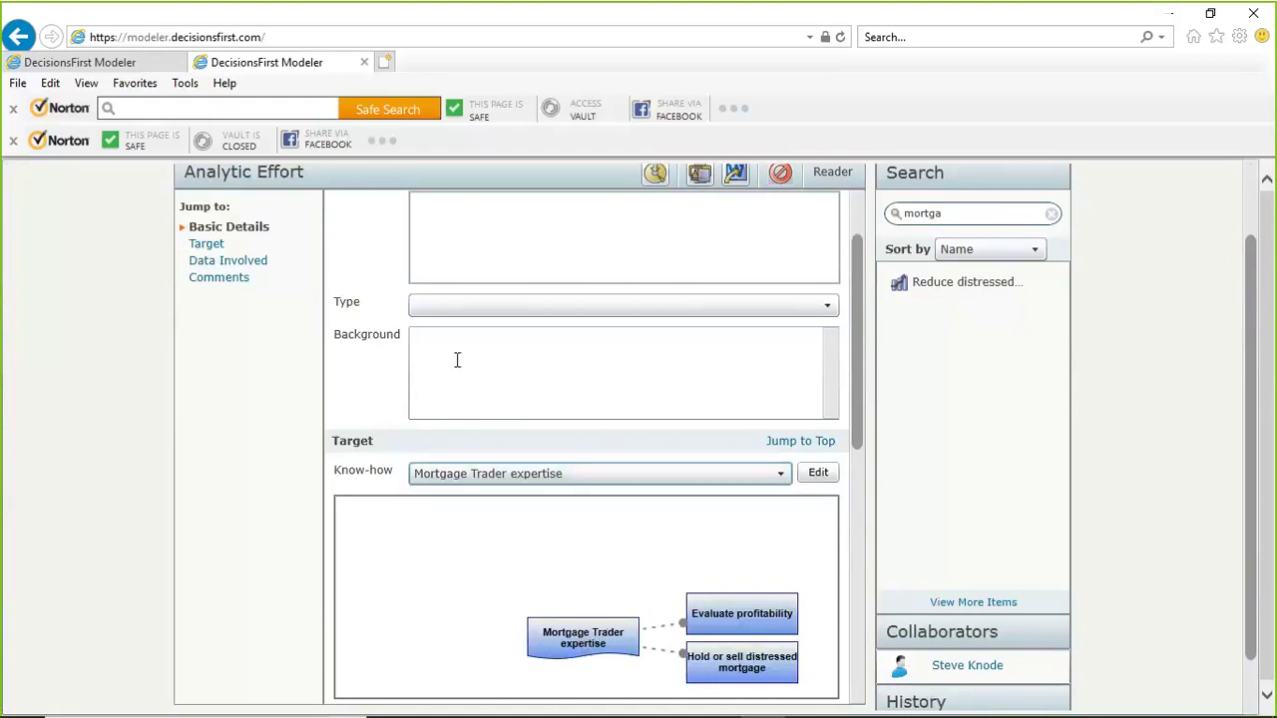
# Set the analytic effort's type to Internal
pyautogui.scroll(2, 456, 364)
pyautogui.scroll(1, 456, 364)
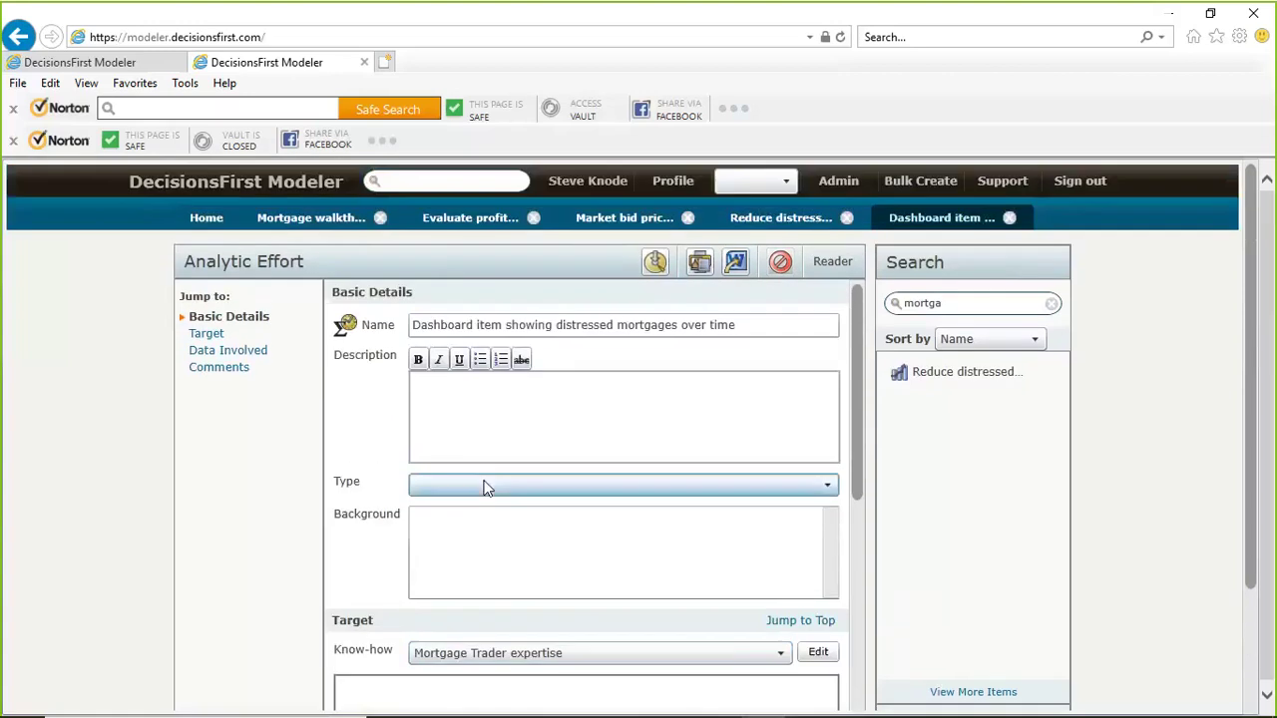
pyautogui.click(485, 485)
pyautogui.click(444, 510)
# Review the analytic effort's target know-how diagram, objectives, success criteria, data involved and comments sections
pyautogui.scroll(-4, 448, 519)
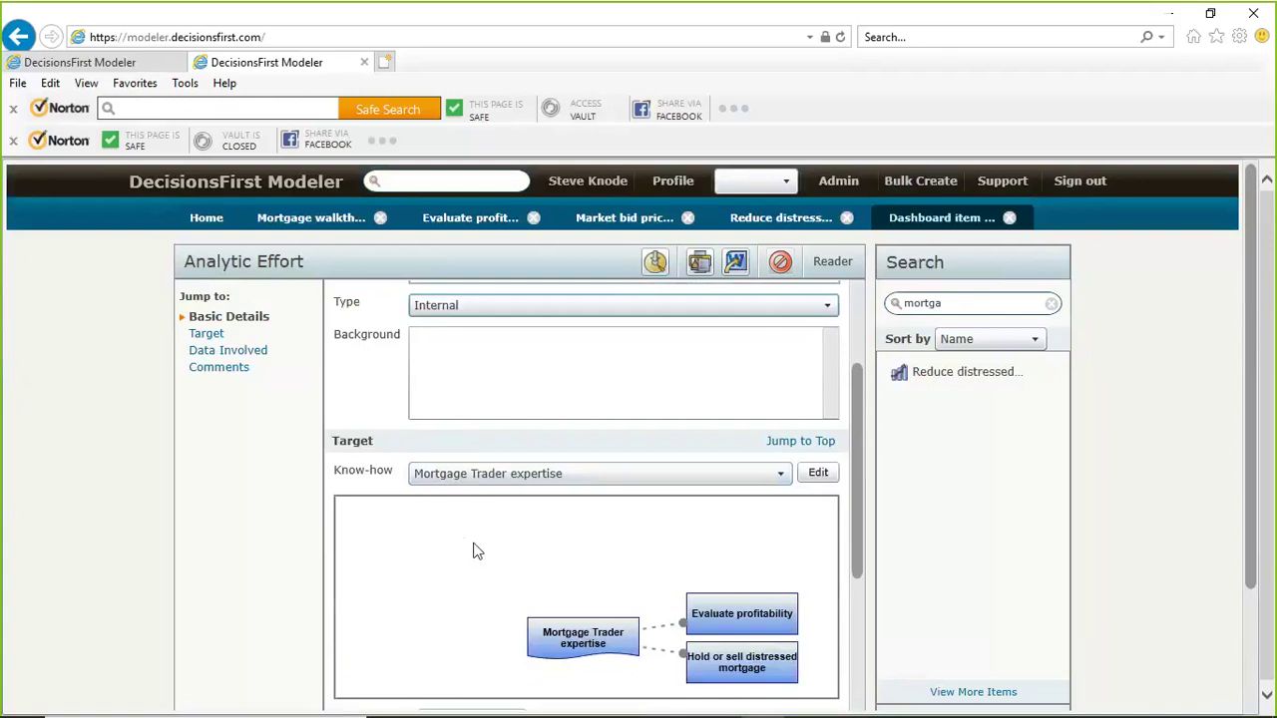
pyautogui.moveTo(854, 455); pyautogui.dragTo(861, 617)
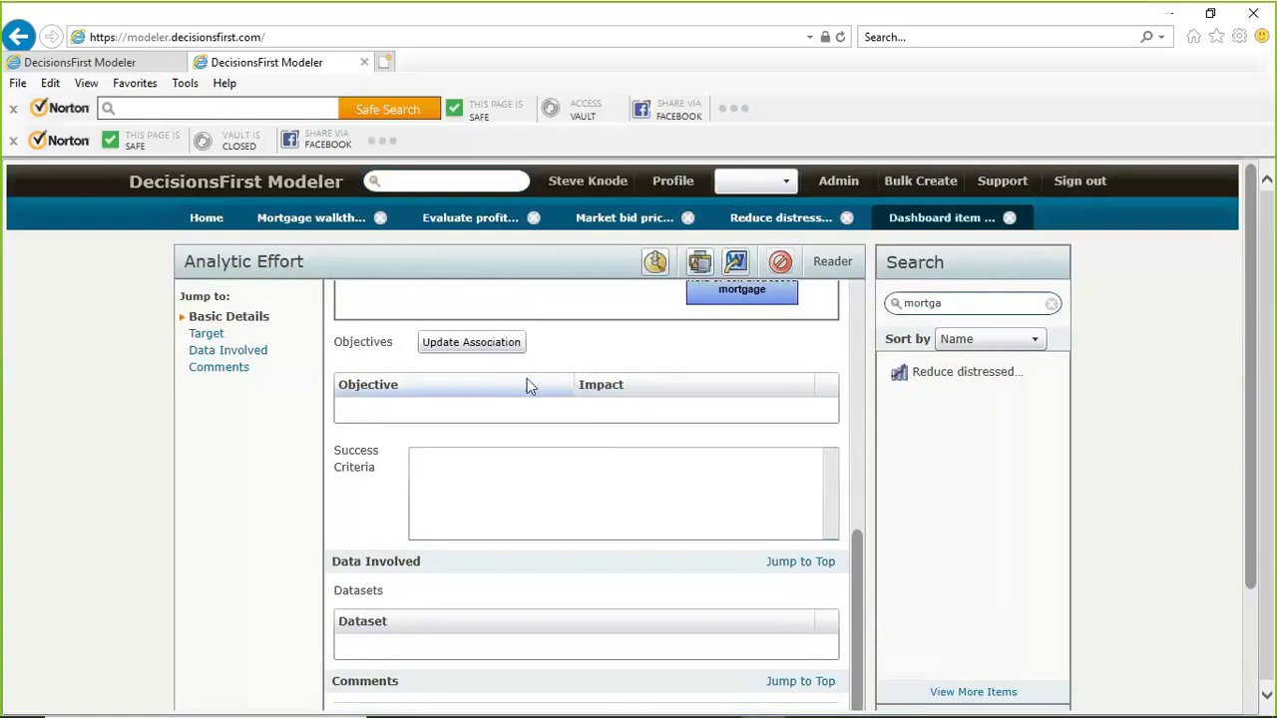
pyautogui.scroll(-5, 471, 443)
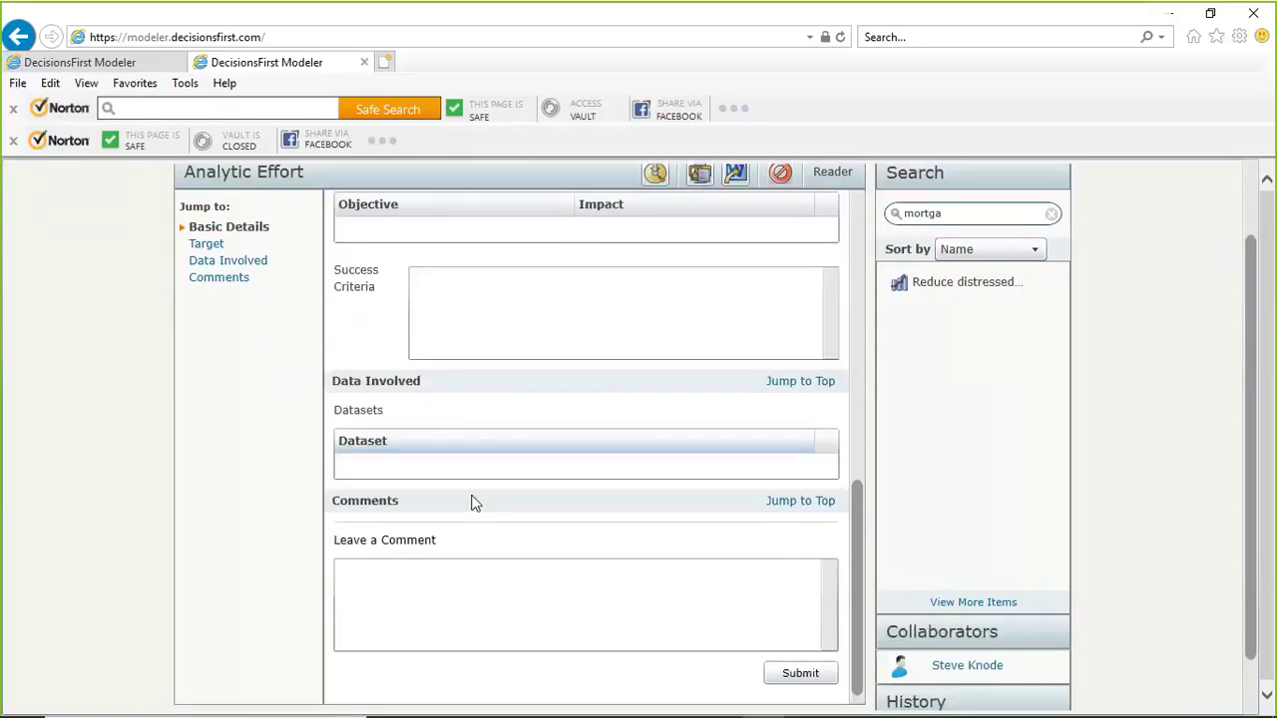
pyautogui.scroll(-1, 465, 459)
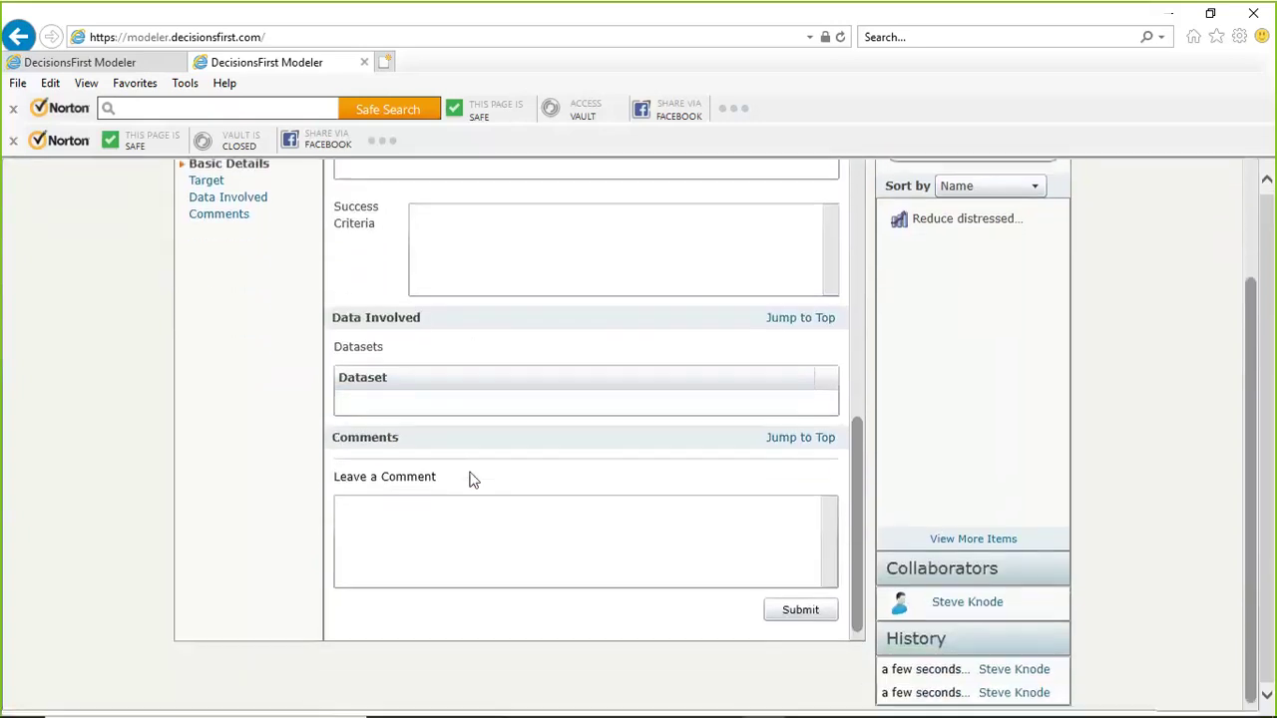
pyautogui.scroll(3, 470, 476)
pyautogui.scroll(2, 471, 472)
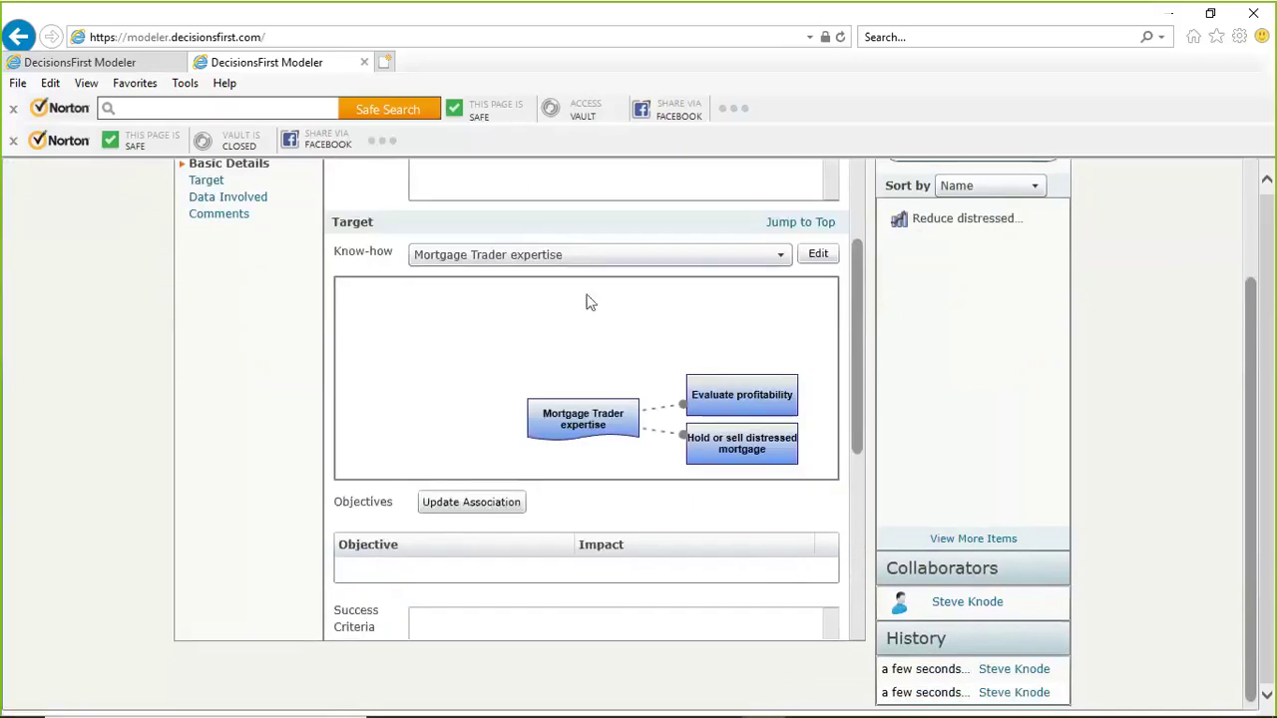
pyautogui.moveTo(856, 312); pyautogui.dragTo(843, 192)
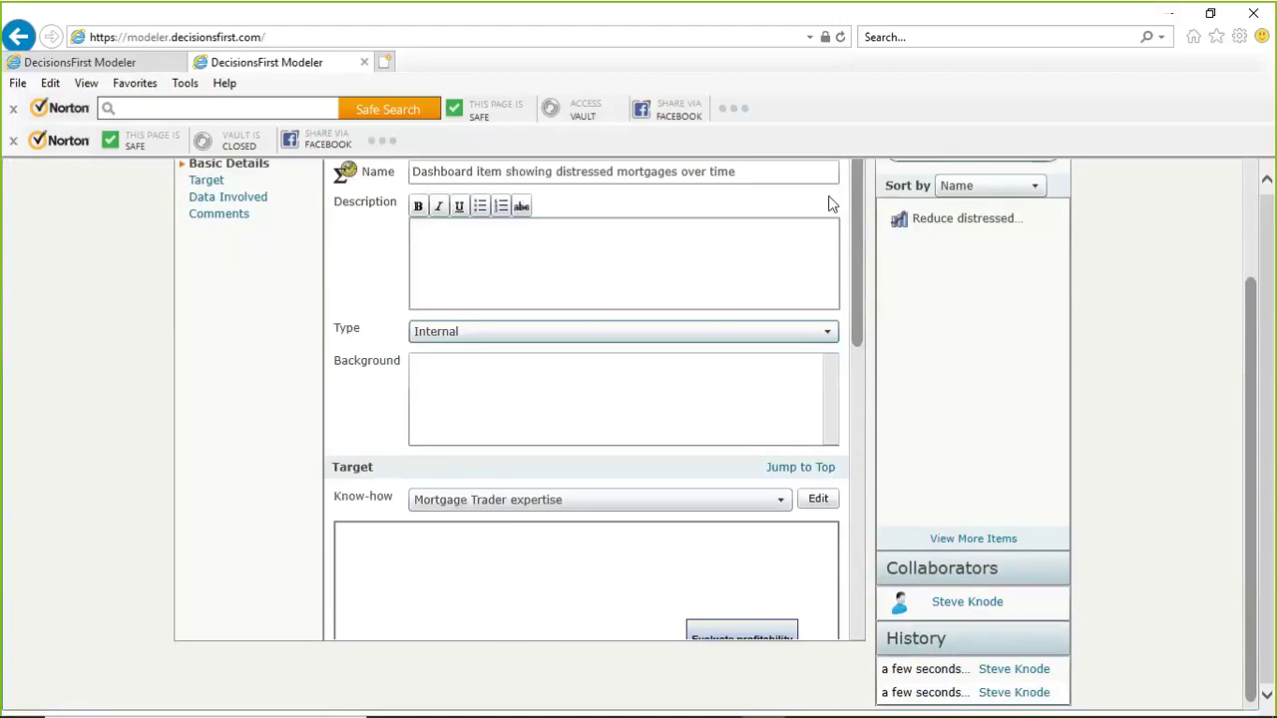
pyautogui.scroll(2, 827, 242)
pyautogui.scroll(-4, 827, 296)
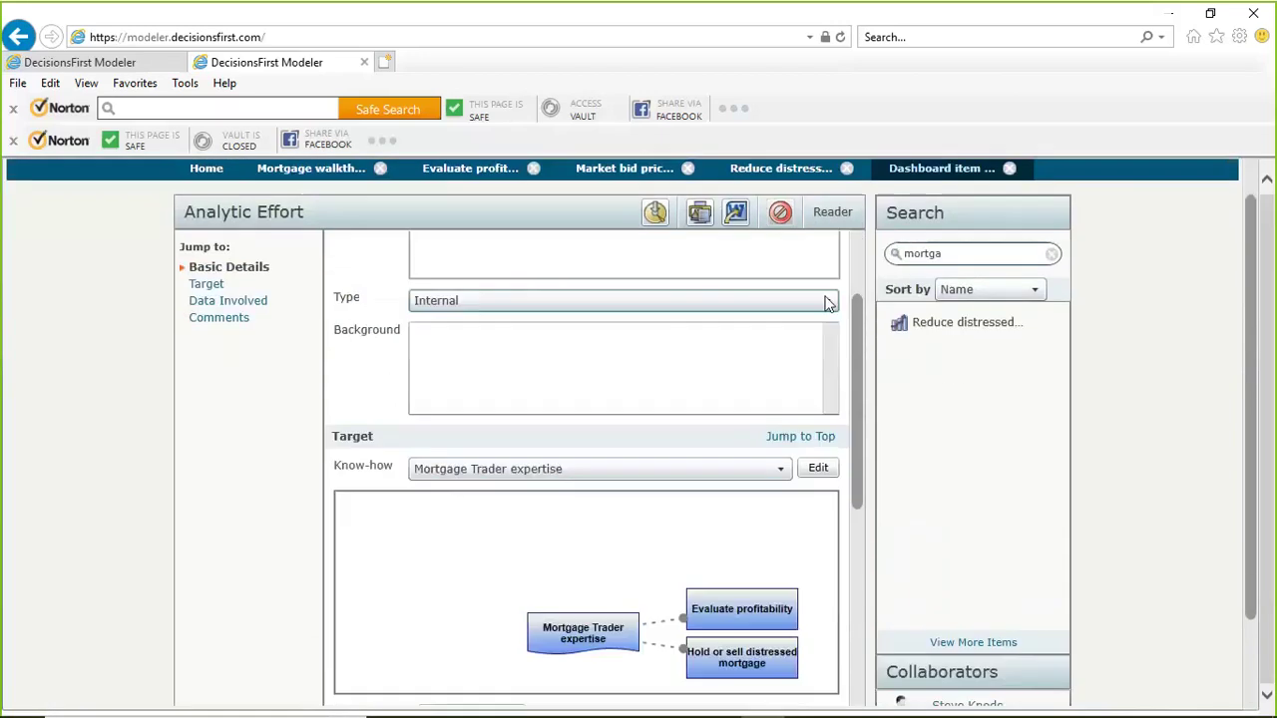
pyautogui.scroll(-2, 869, 436)
pyautogui.scroll(-1, 858, 534)
pyautogui.scroll(-3, 858, 533)
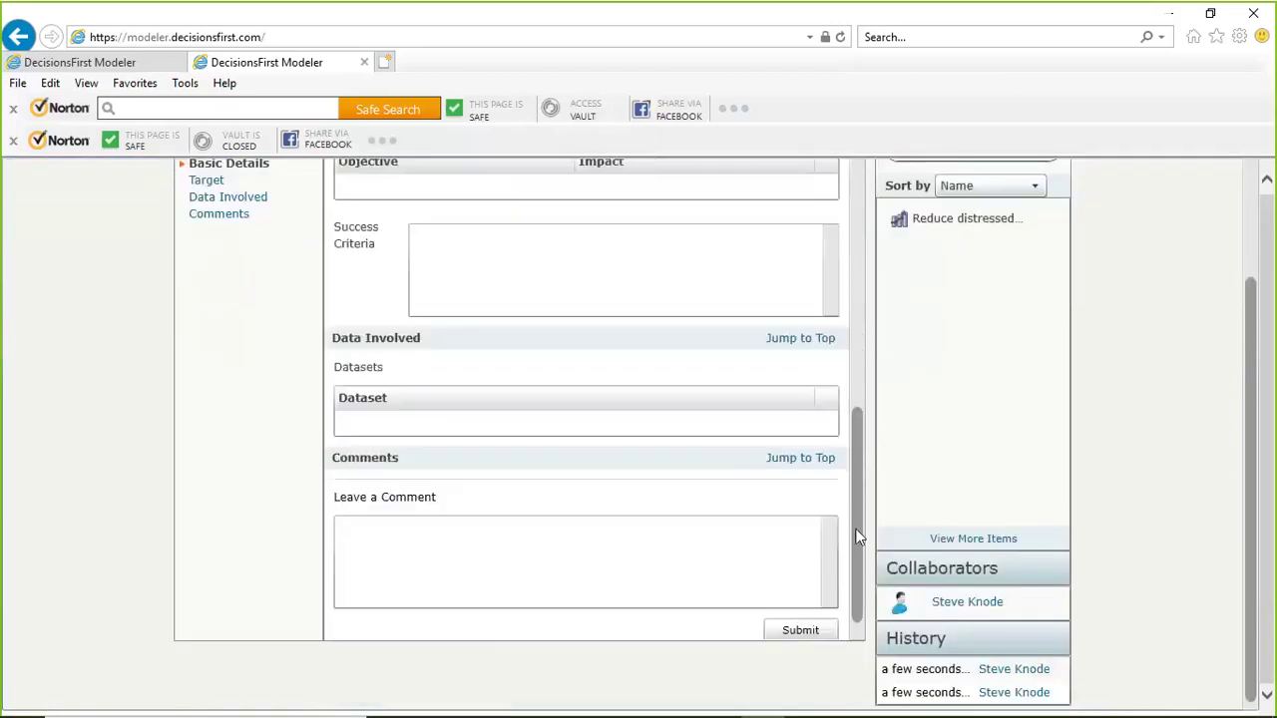
pyautogui.scroll(5, 741, 476)
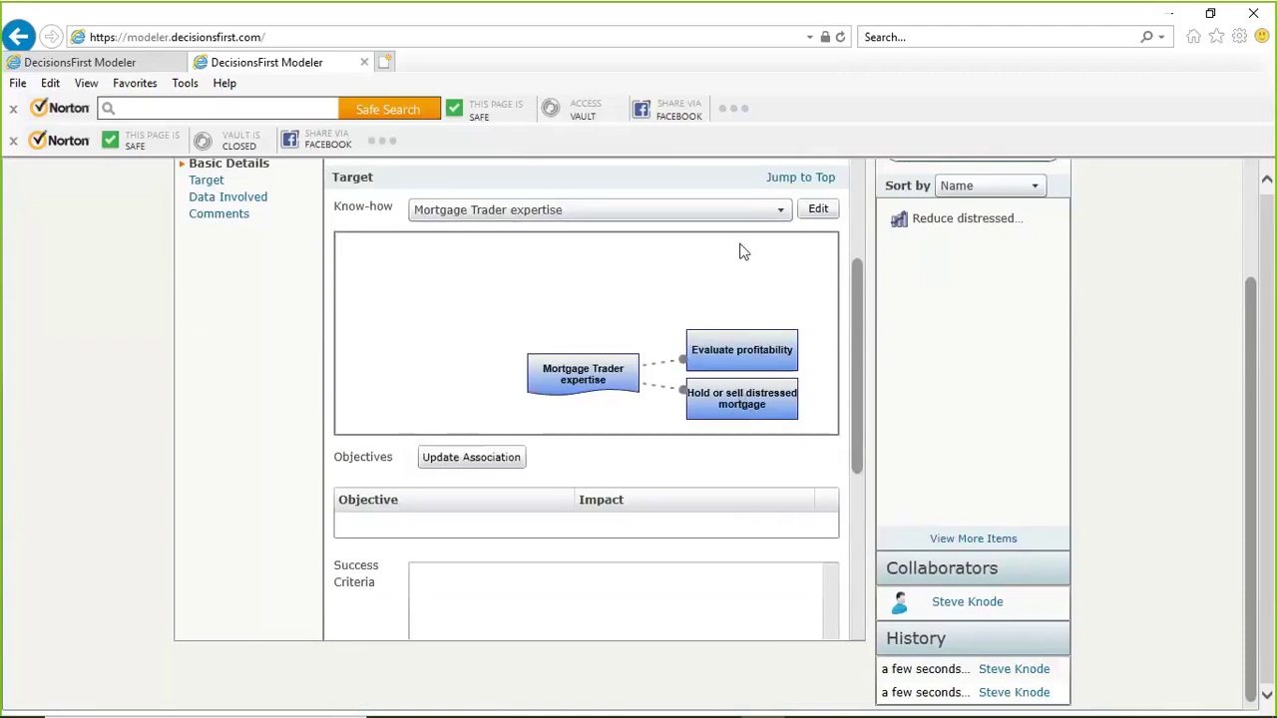
pyautogui.scroll(3, 796, 190)
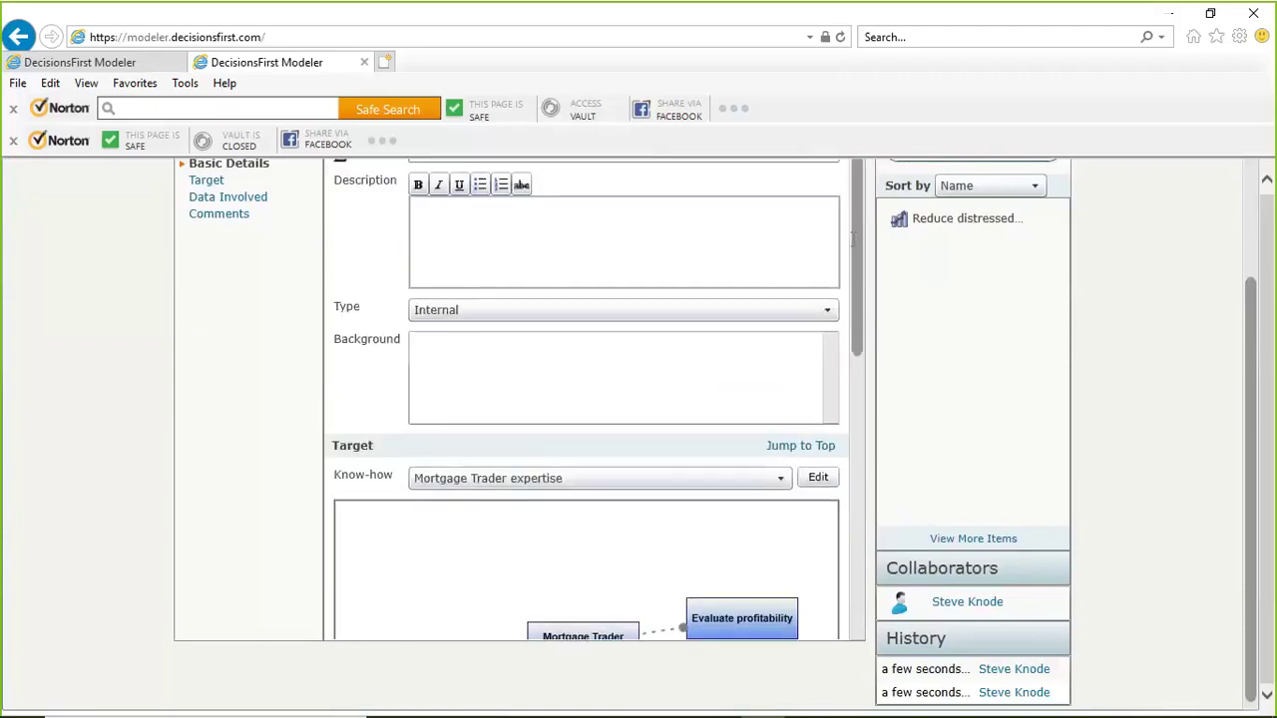
pyautogui.scroll(2, 1262, 200)
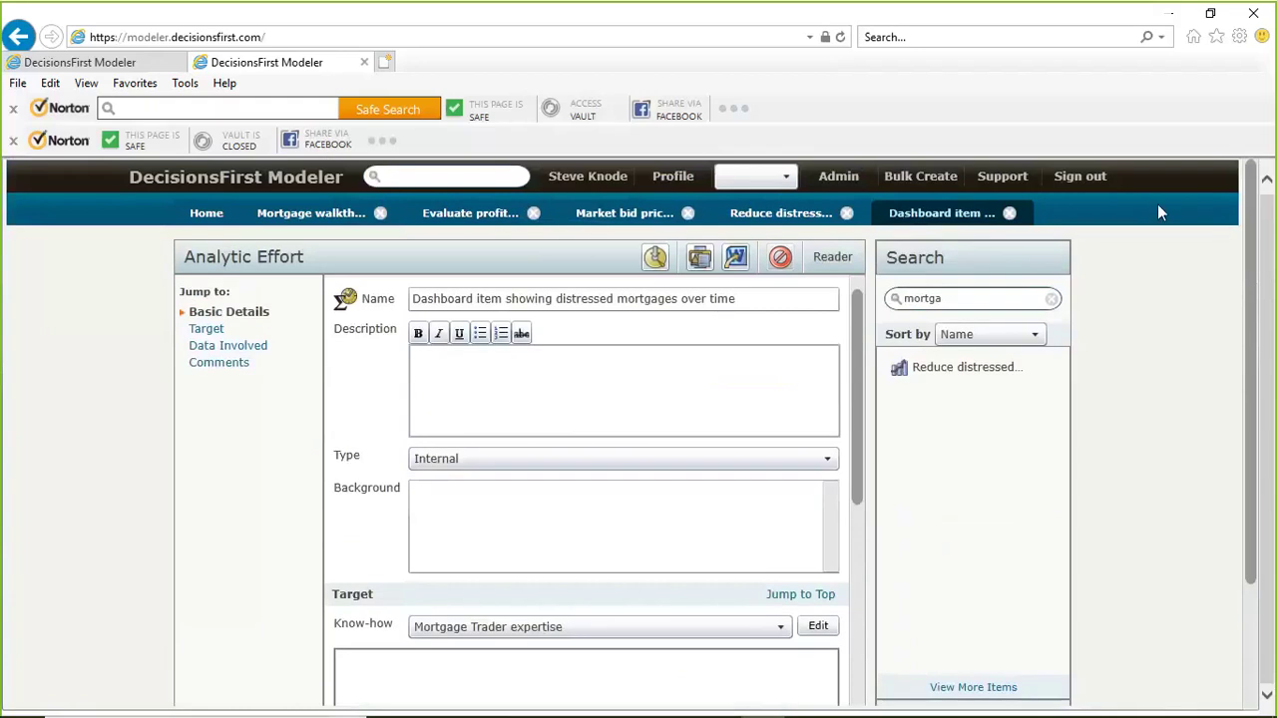
# Generate the Print All output of the Mortgage walkthrough diagram and download it as the XML file "Fall 2018 output"
pyautogui.click(321, 220)
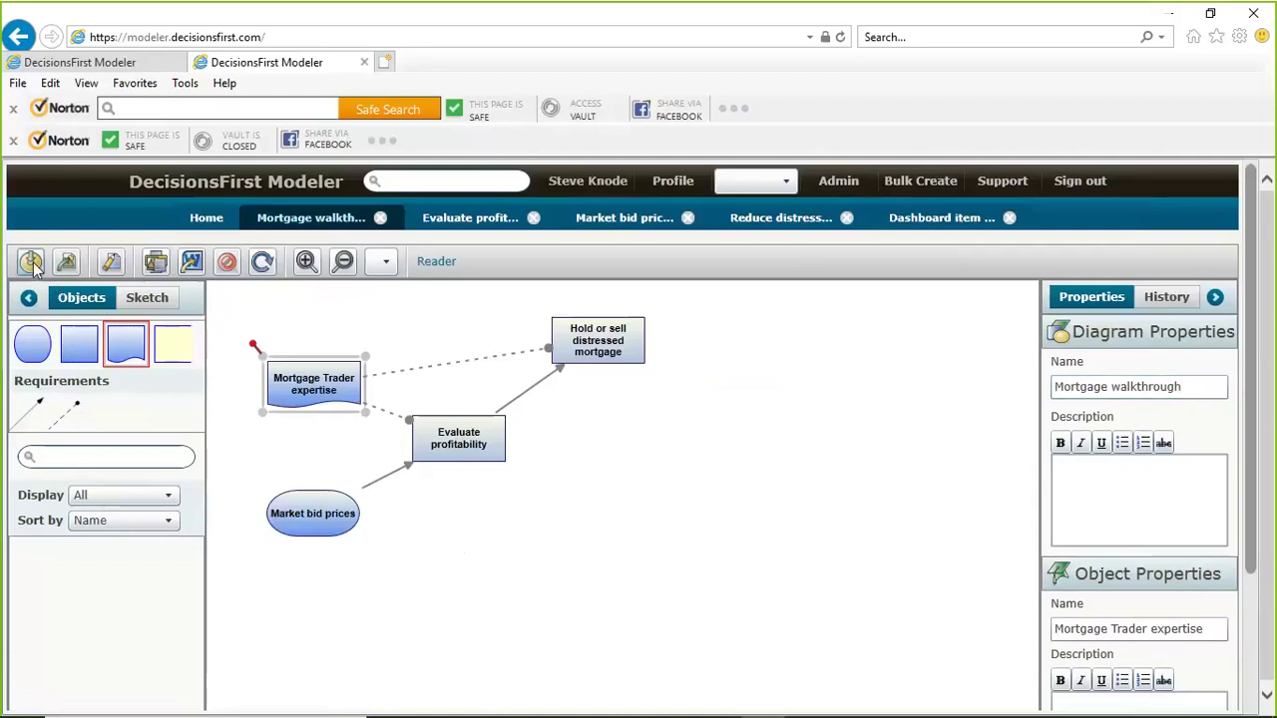
pyautogui.click(155, 263)
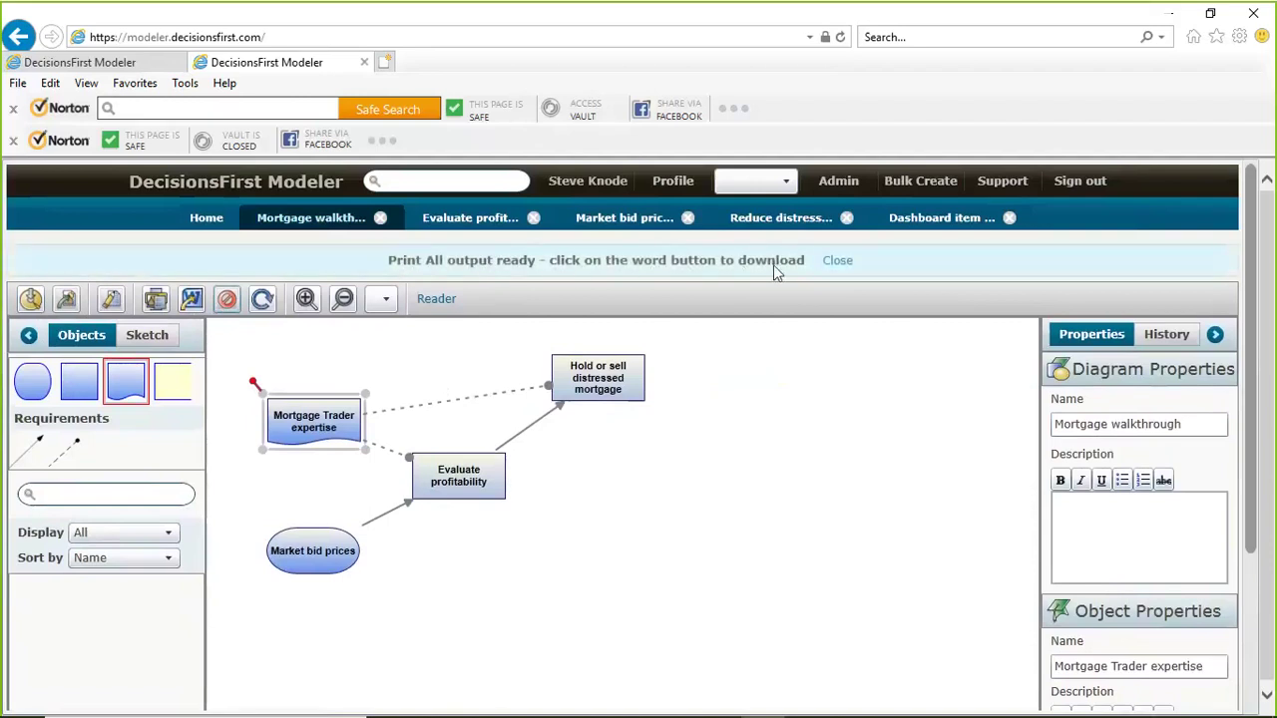
pyautogui.click(190, 301)
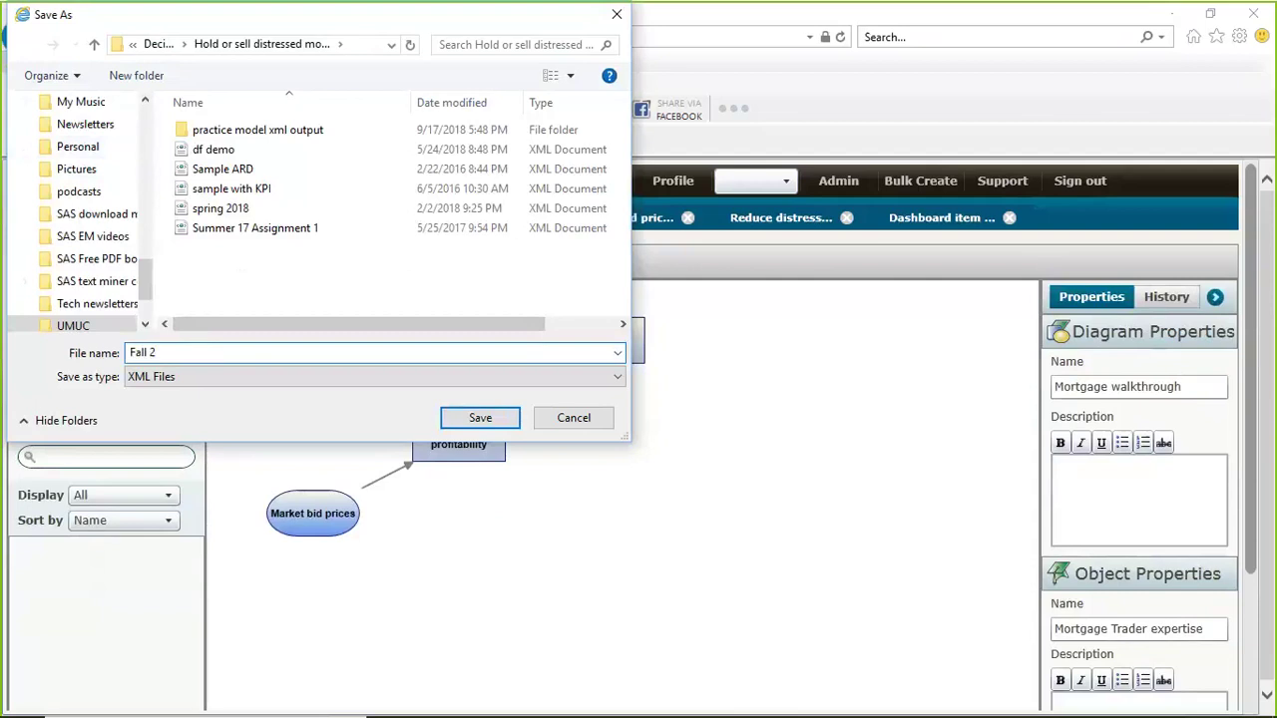
pyautogui.write('018 output')
pyautogui.press('Return')
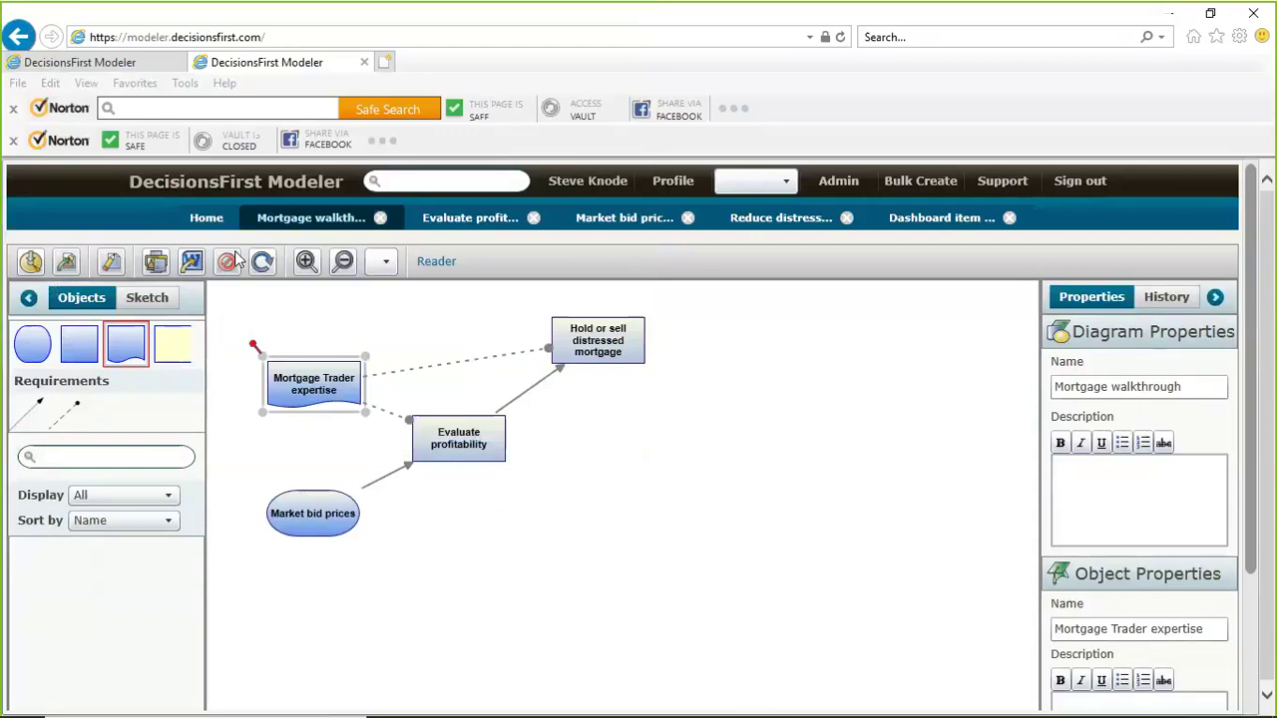
# Switch to File Explorer showing the "Hold or sell distressed mortgages" folder
pyautogui.hotkey('alt', 'Tab')
pyautogui.hotkey('alt', 'Tab')
pyautogui.hotkey('alt', 'Tab')
pyautogui.hotkey('alt', 'Tab')
pyautogui.hotkey('alt', 'Tab')
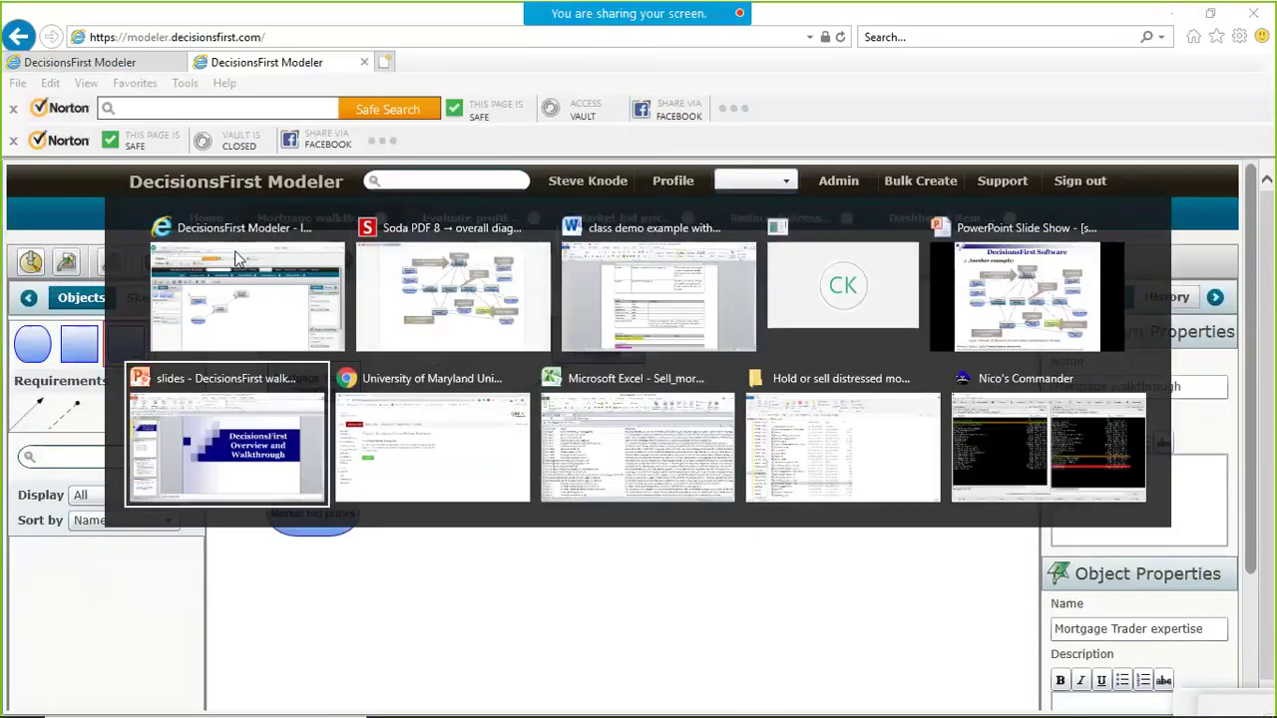
pyautogui.hotkey('alt', 'Tab')
pyautogui.hotkey('alt', 'Tab')
pyautogui.hotkey('alt', 'Tab')
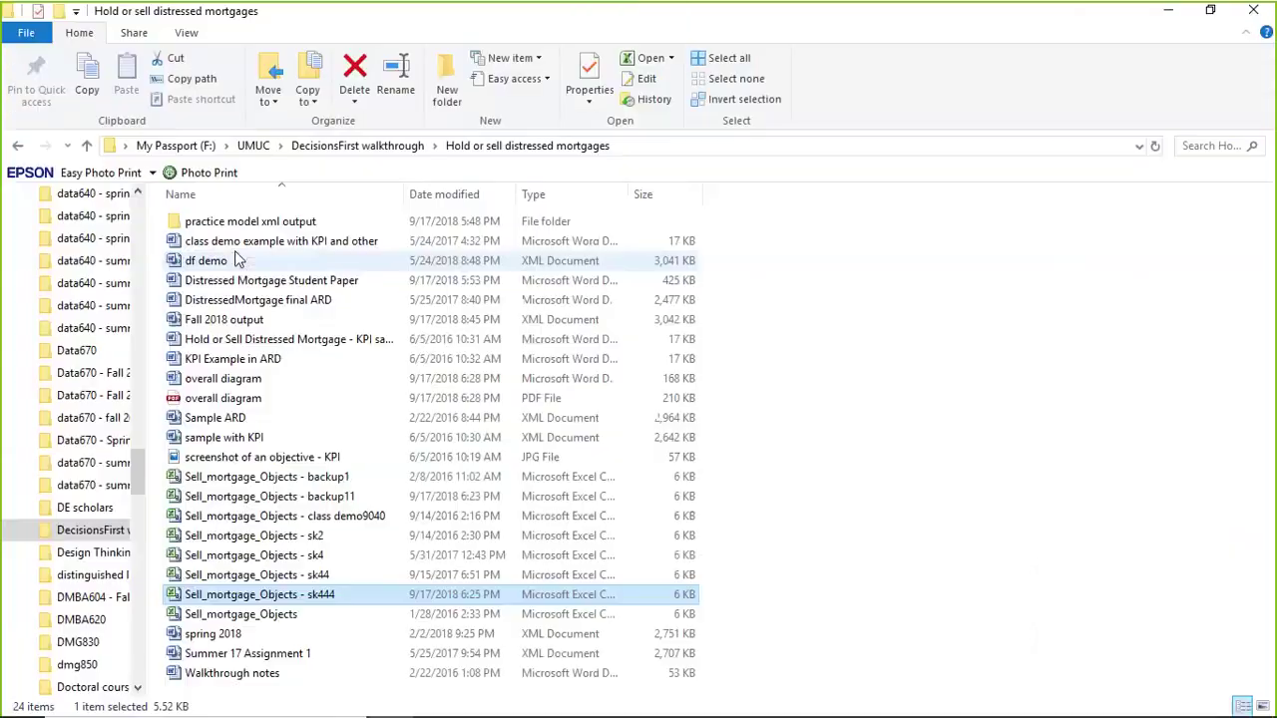
pyautogui.scroll(-3, 60, 260)
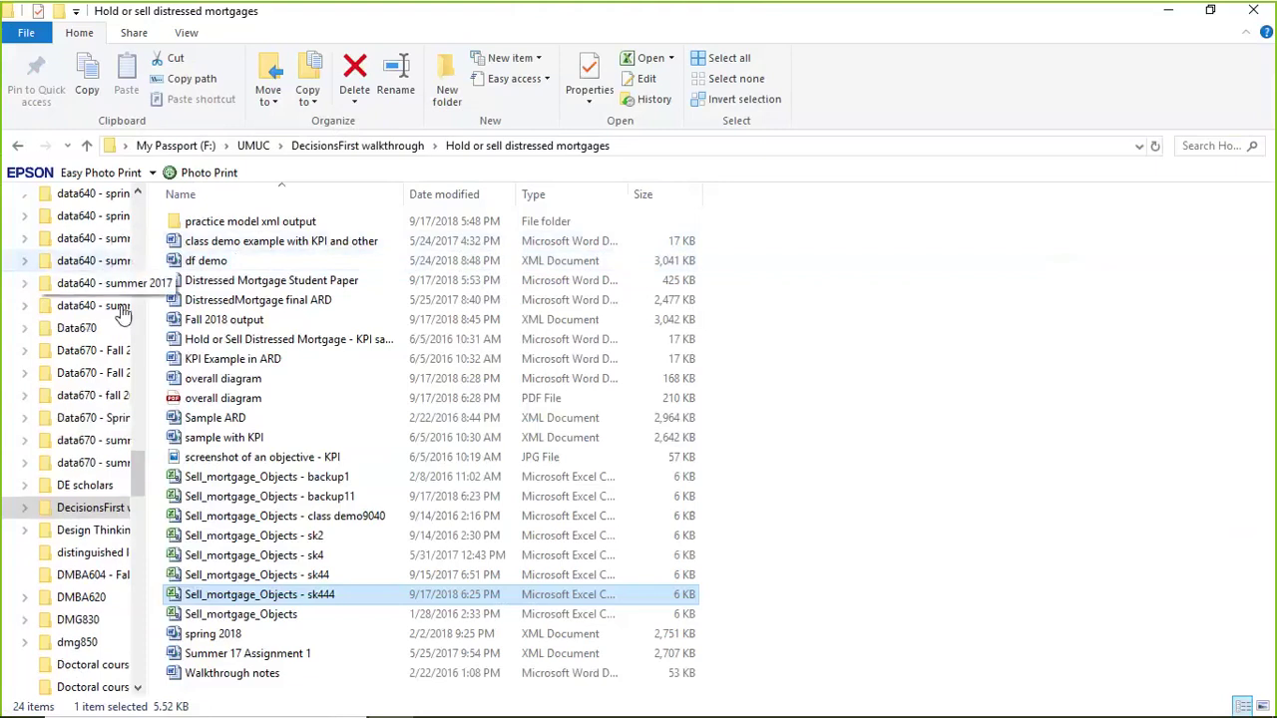
pyautogui.click(211, 321)
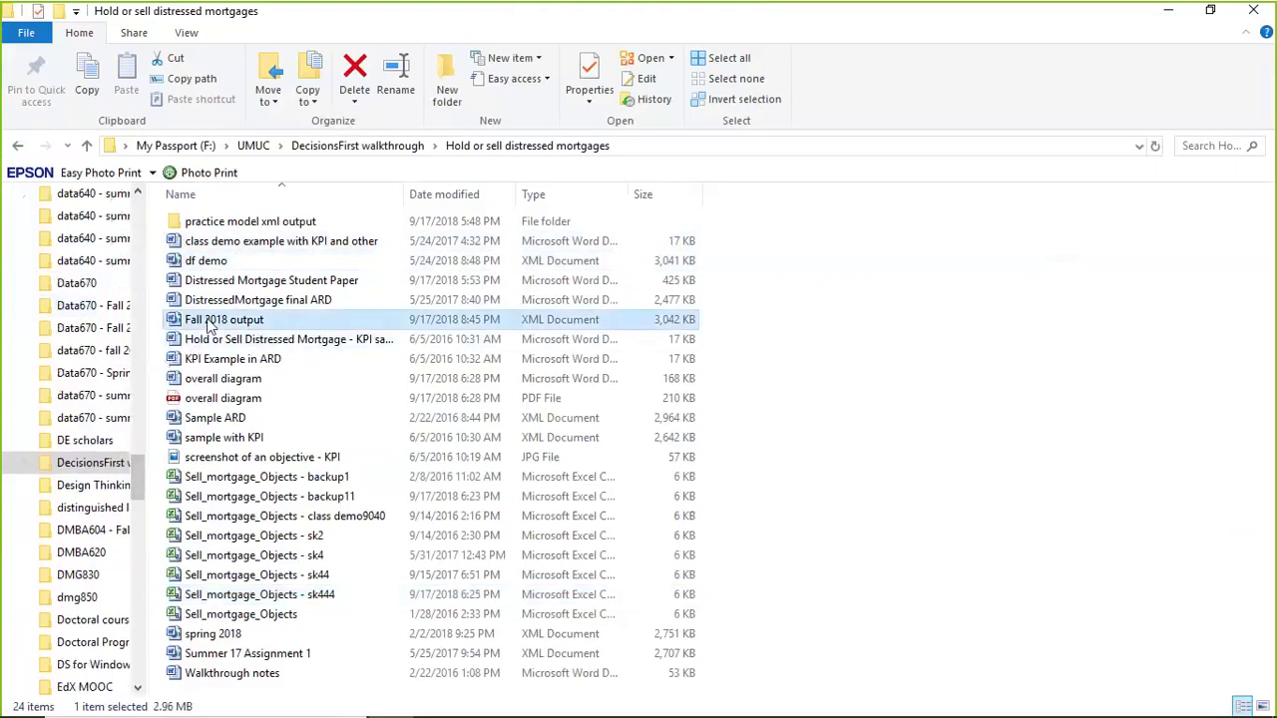
pyautogui.doubleClick(210, 321)
pyautogui.rightClick(206, 319)
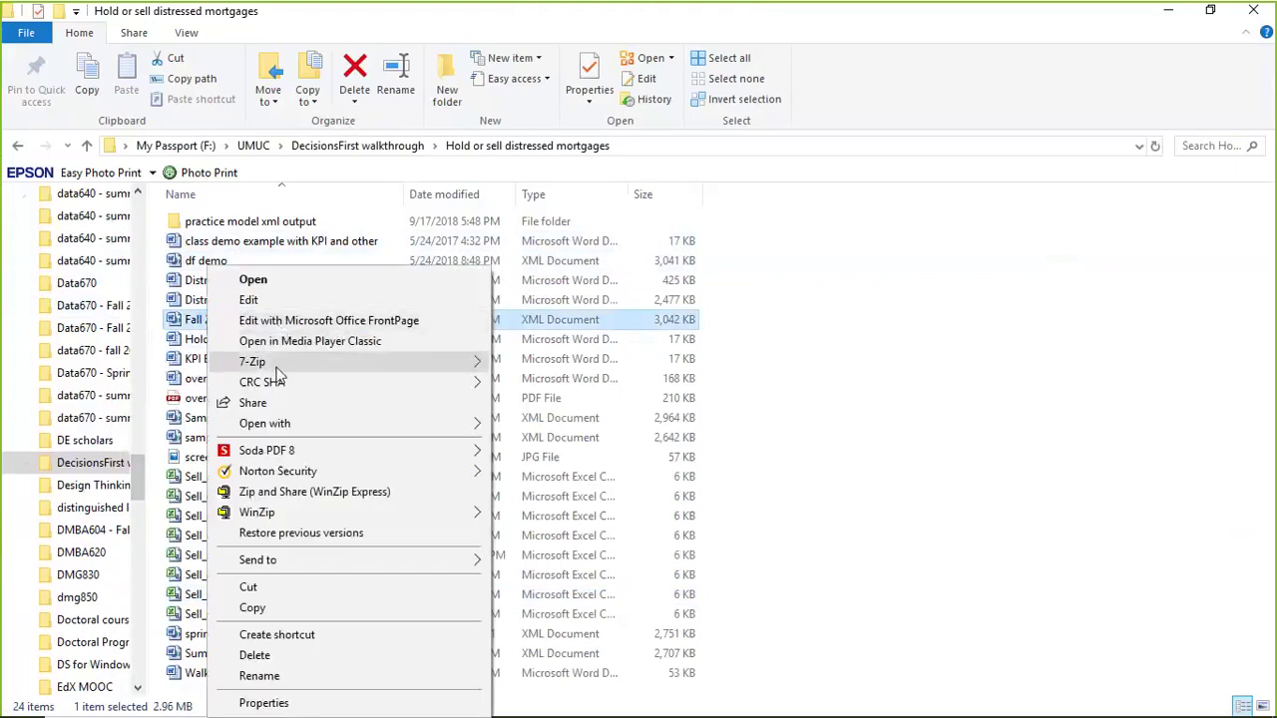
pyautogui.moveTo(368, 423)
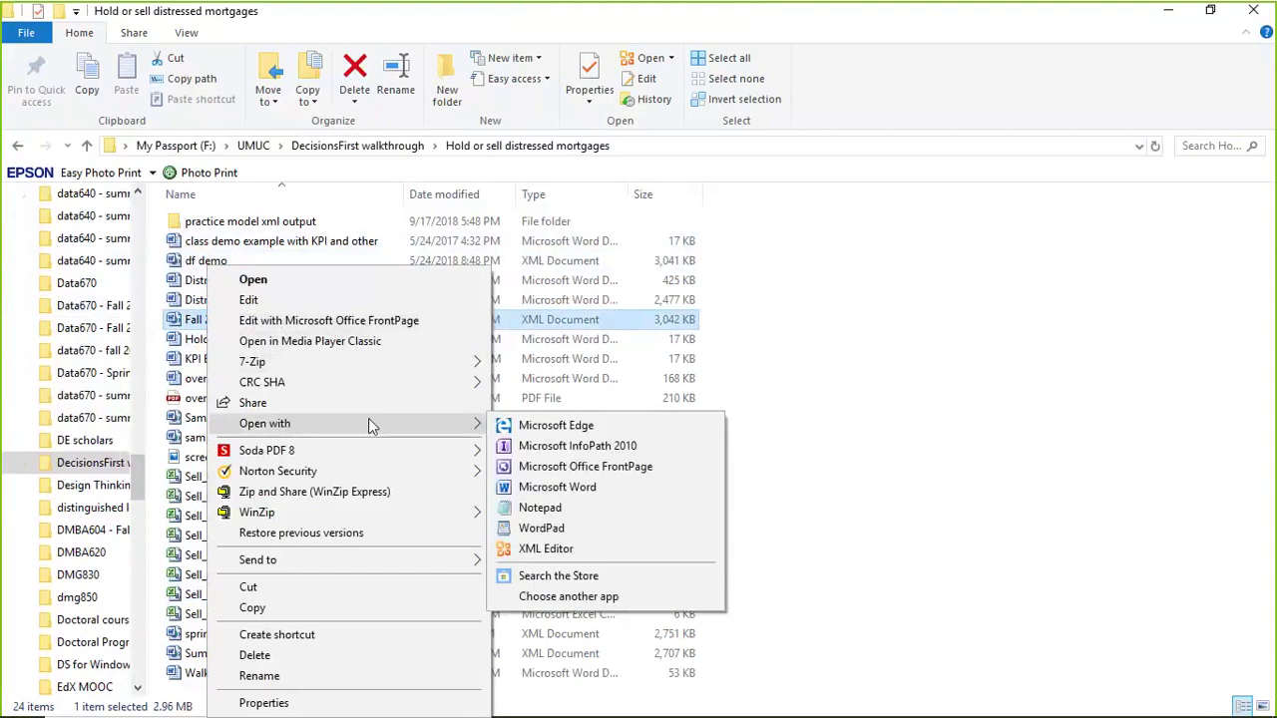
pyautogui.click(817, 404)
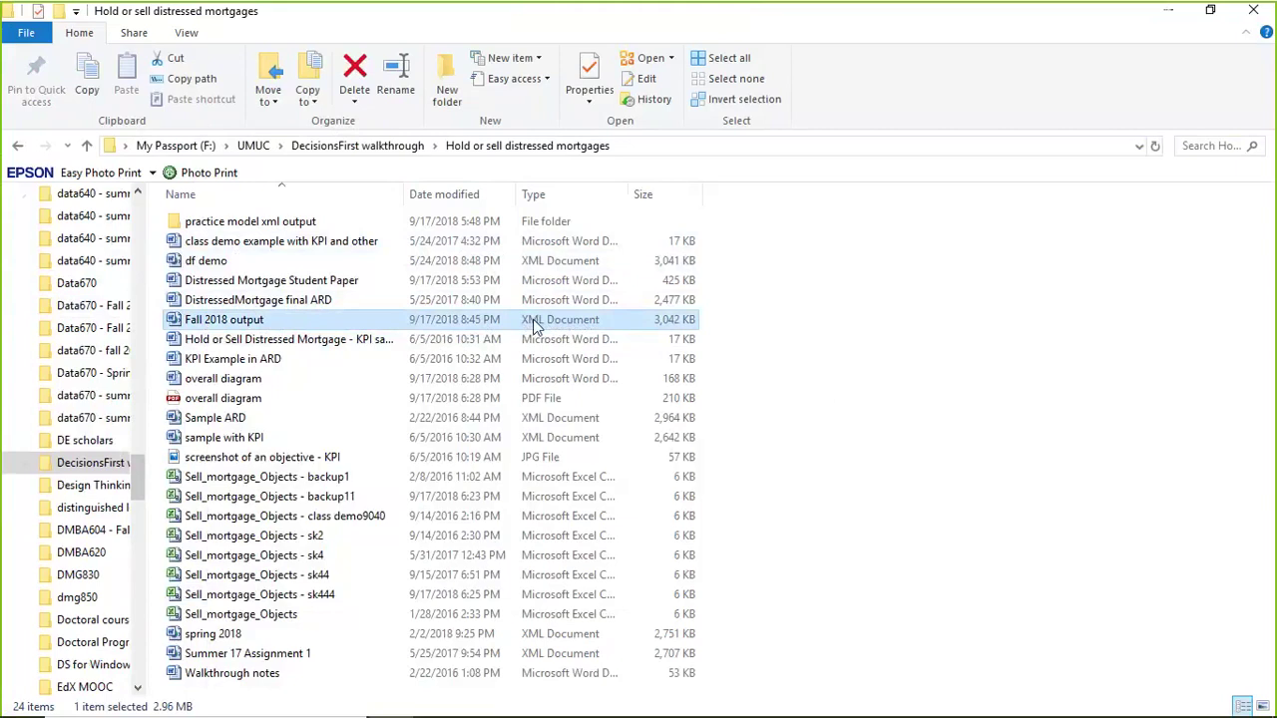
# Open the "Fall 2018 output" file in Microsoft Word, dismiss the document recovery list and enable editing
pyautogui.rightClick(269, 326)
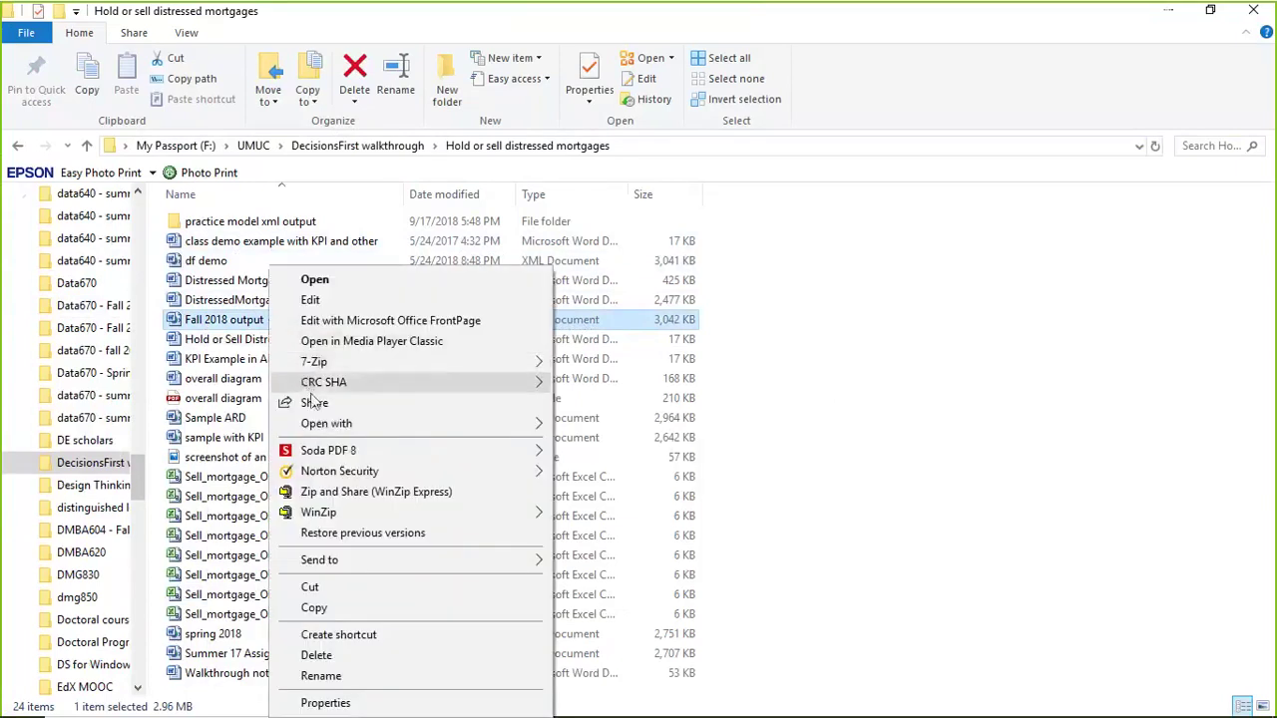
pyautogui.moveTo(351, 427)
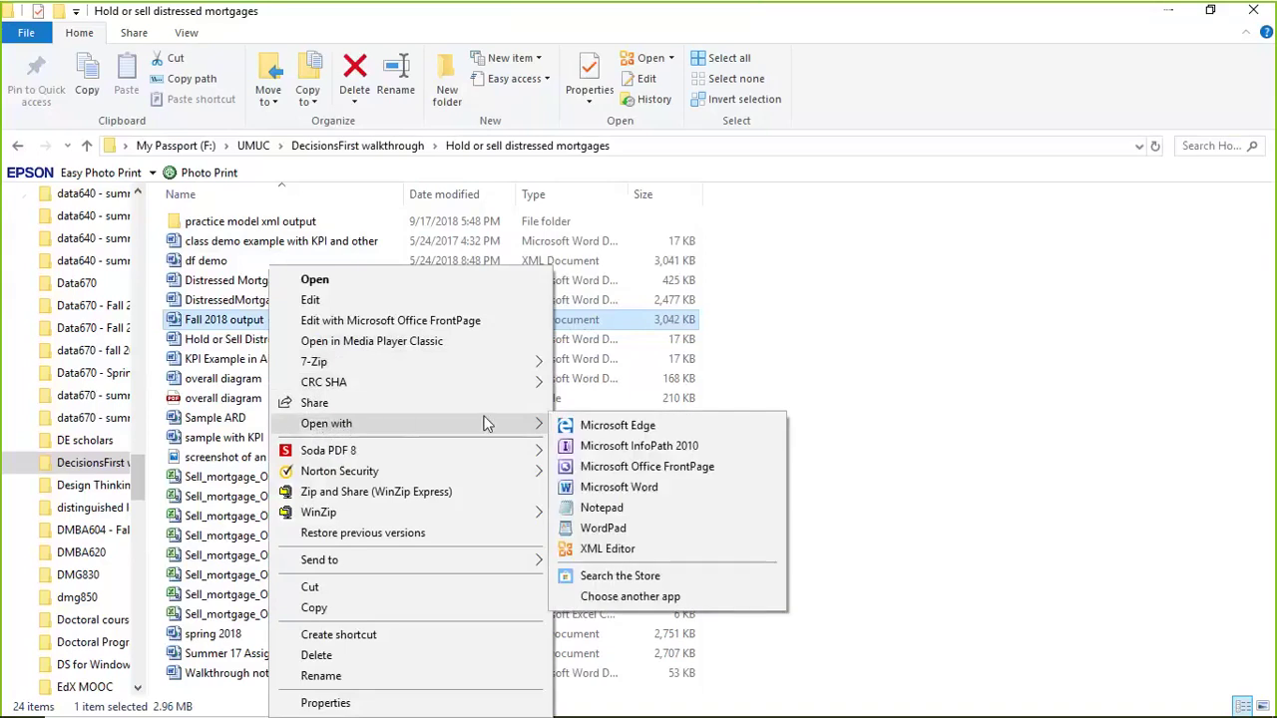
pyautogui.click(588, 487)
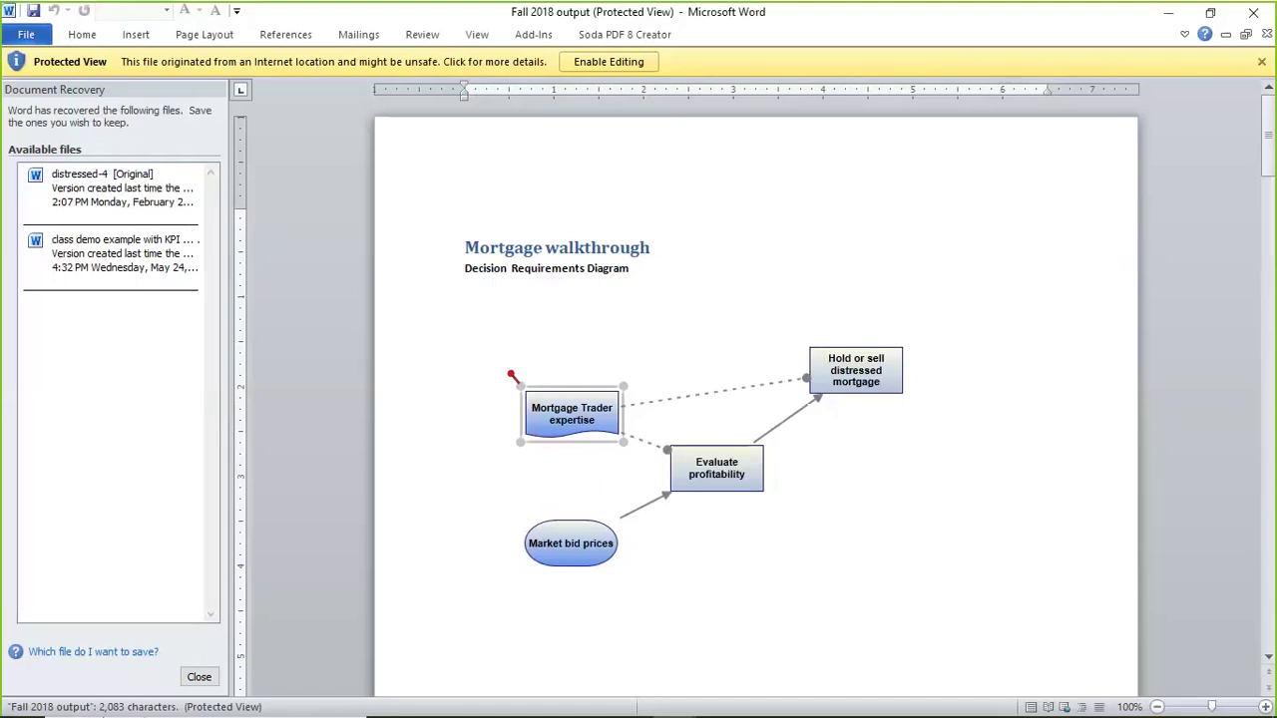
pyautogui.click(199, 677)
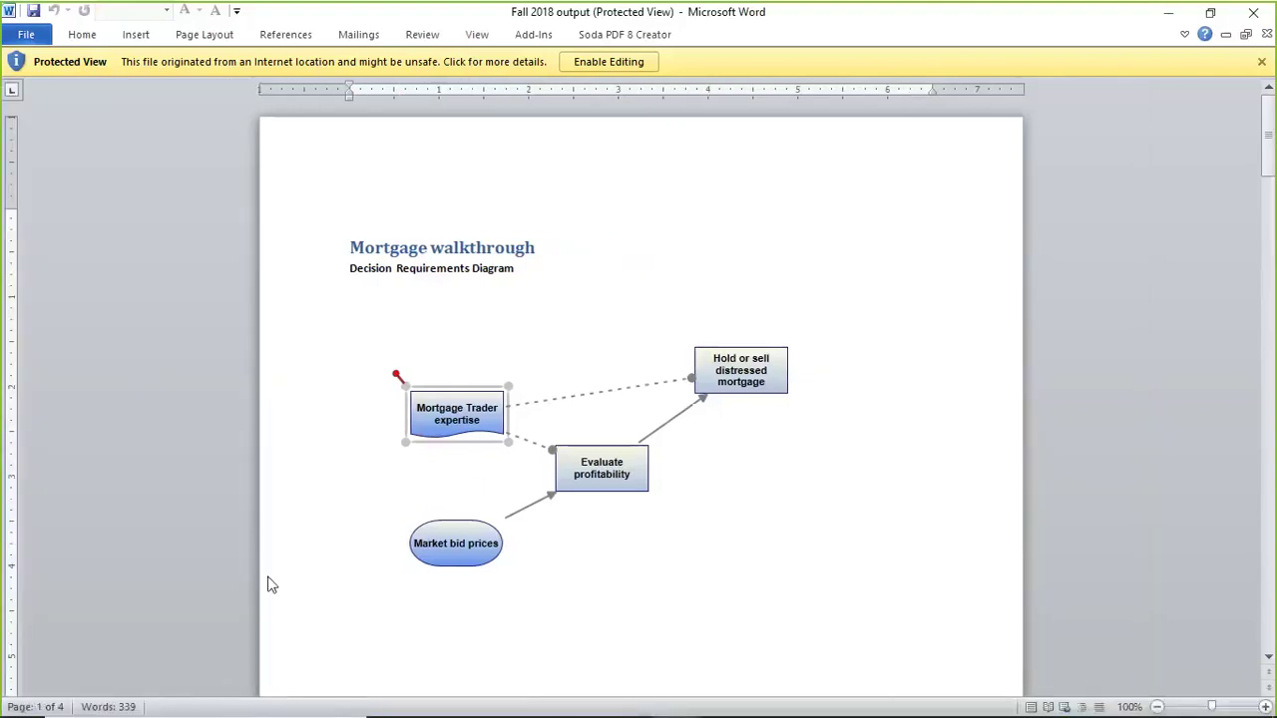
pyautogui.click(603, 66)
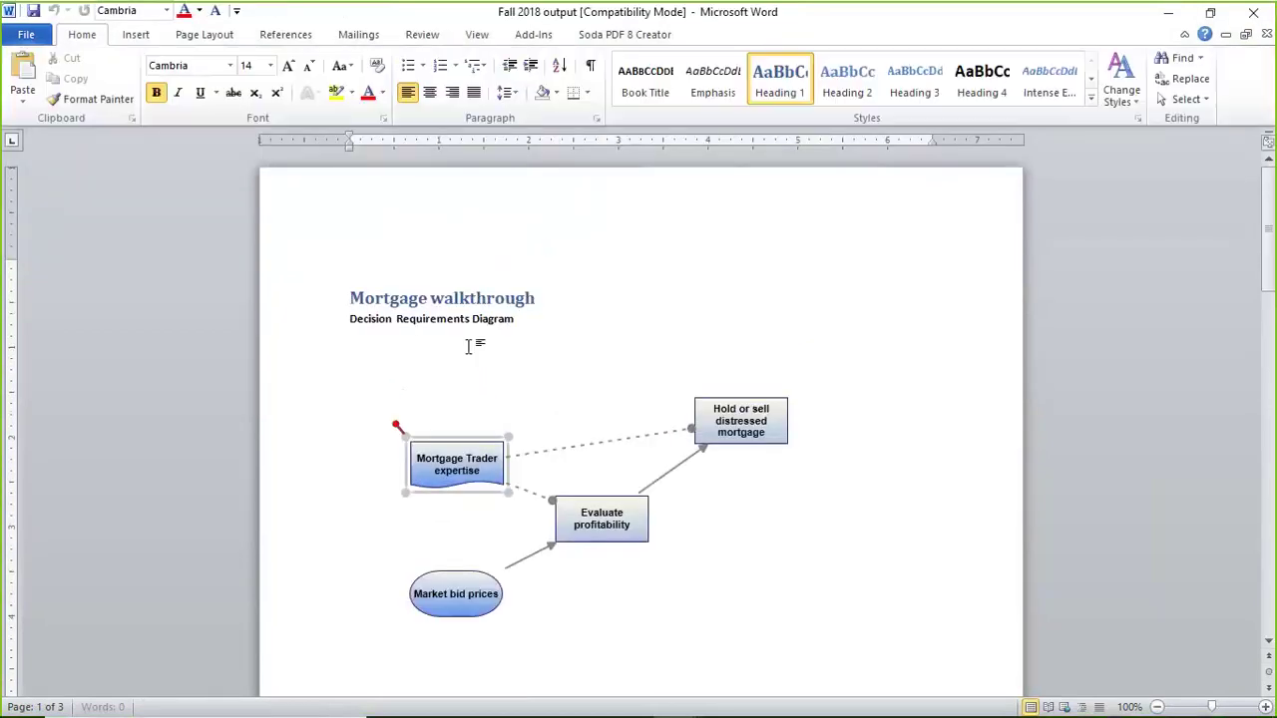
# Shrink the Mortgage walkthrough diagram picture proportionally until its full width fits on the page
pyautogui.click(459, 429)
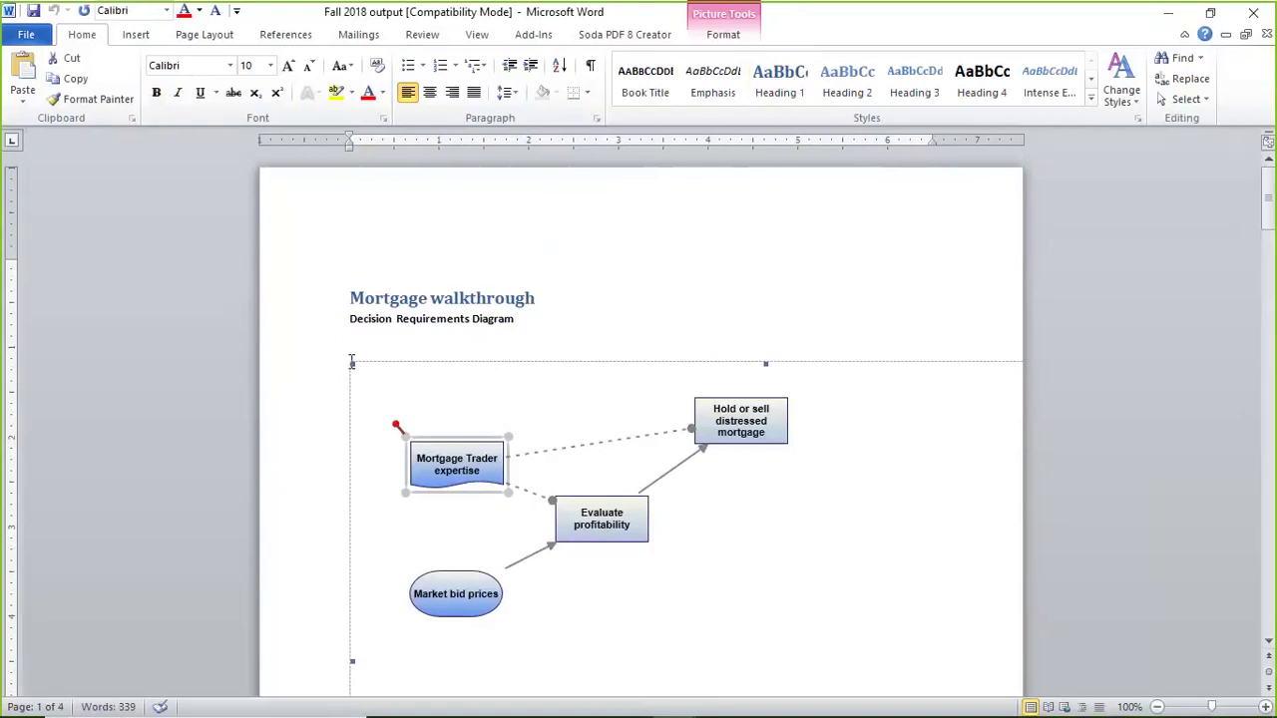
pyautogui.moveTo(351, 361); pyautogui.dragTo(531, 457)
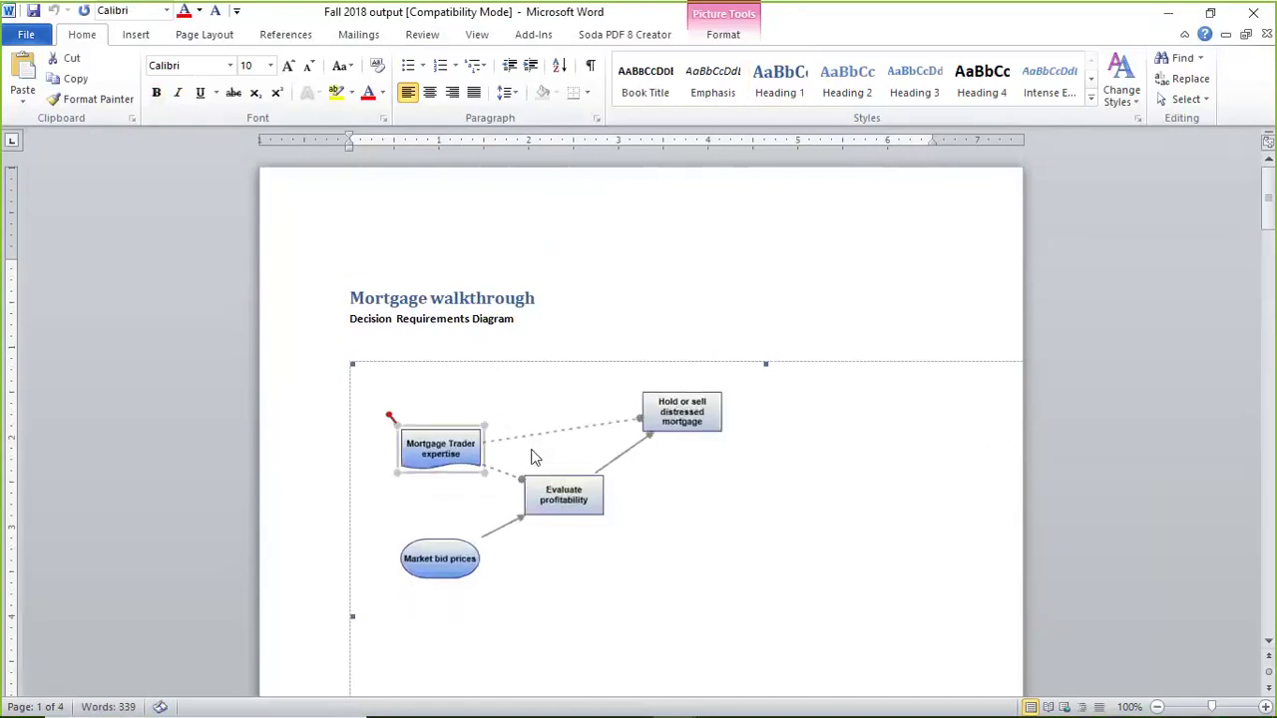
pyautogui.moveTo(353, 362); pyautogui.dragTo(439, 412)
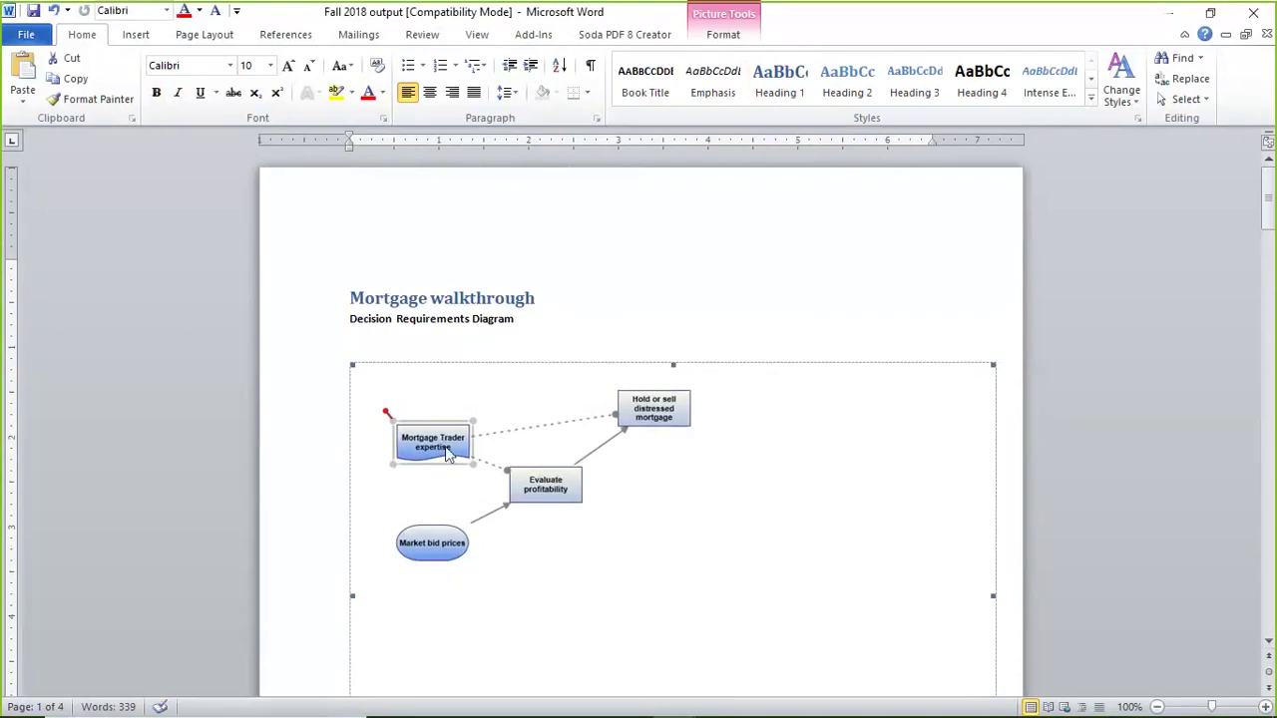
# Examine the Nodes table below the diagram, pointing out its two Decision entries and comparing them with the diagram
pyautogui.scroll(-9, 446, 451)
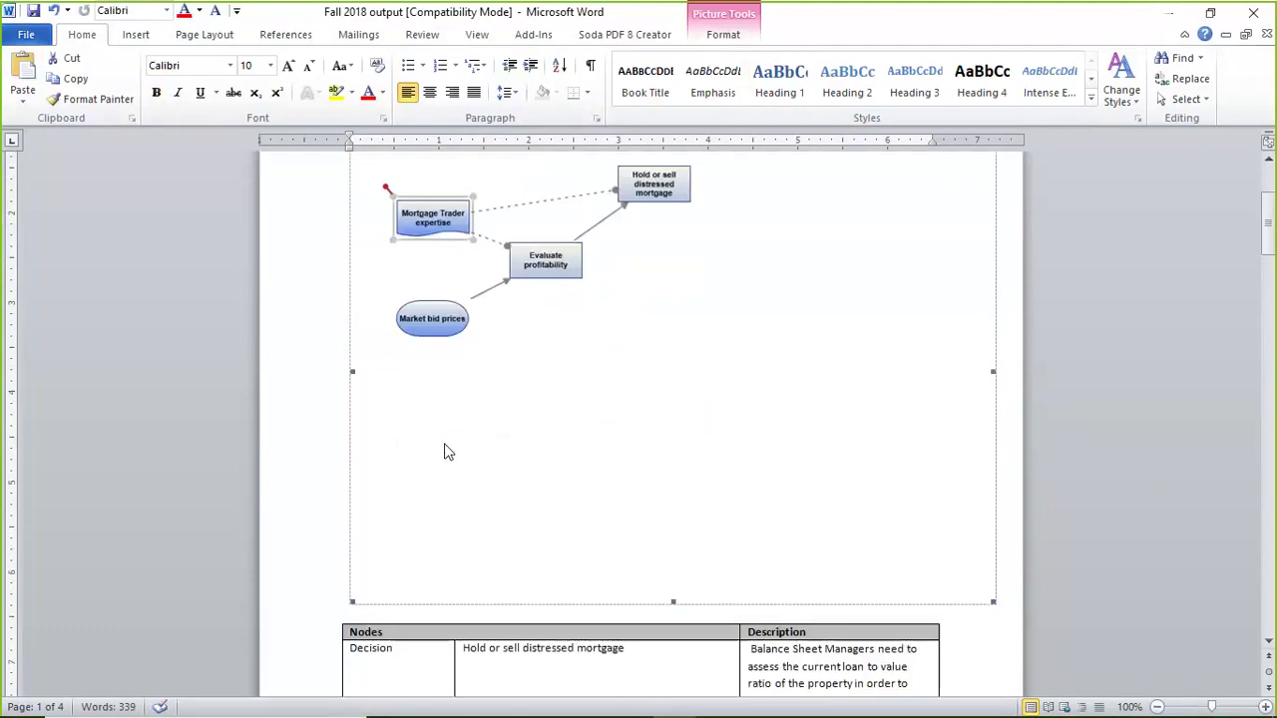
pyautogui.scroll(-2, 446, 442)
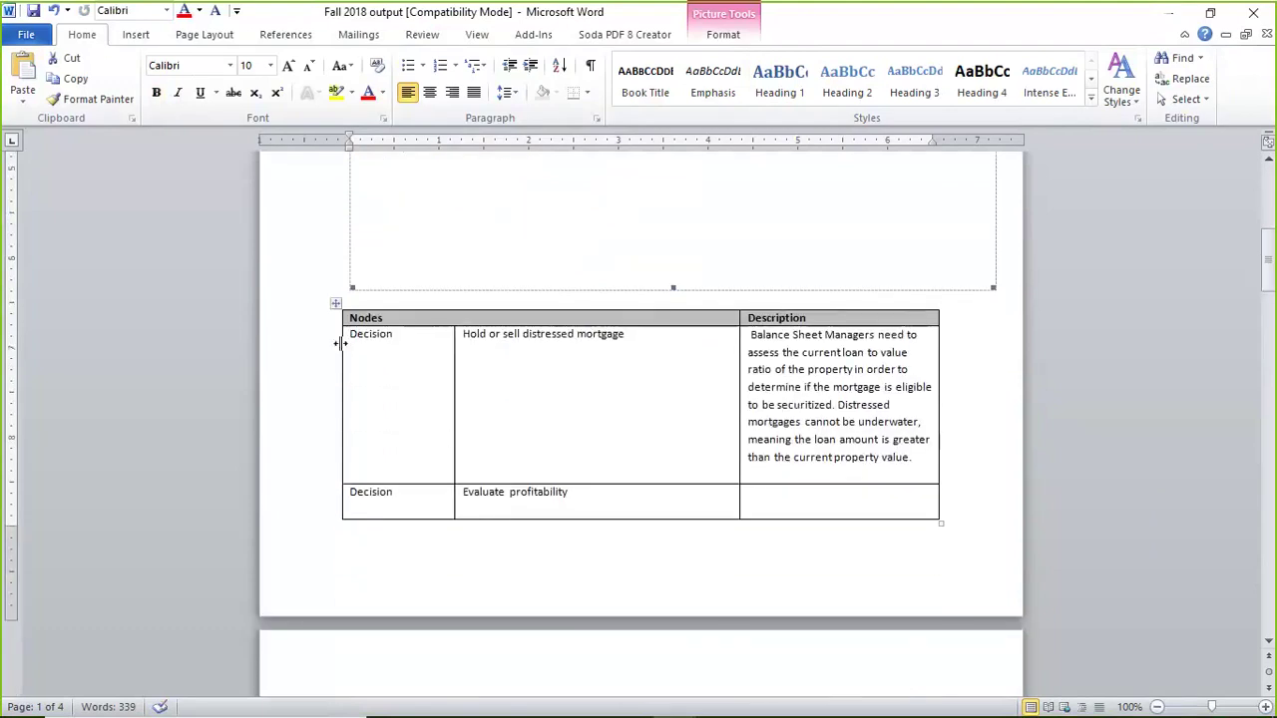
pyautogui.moveTo(353, 333); pyautogui.dragTo(468, 336)
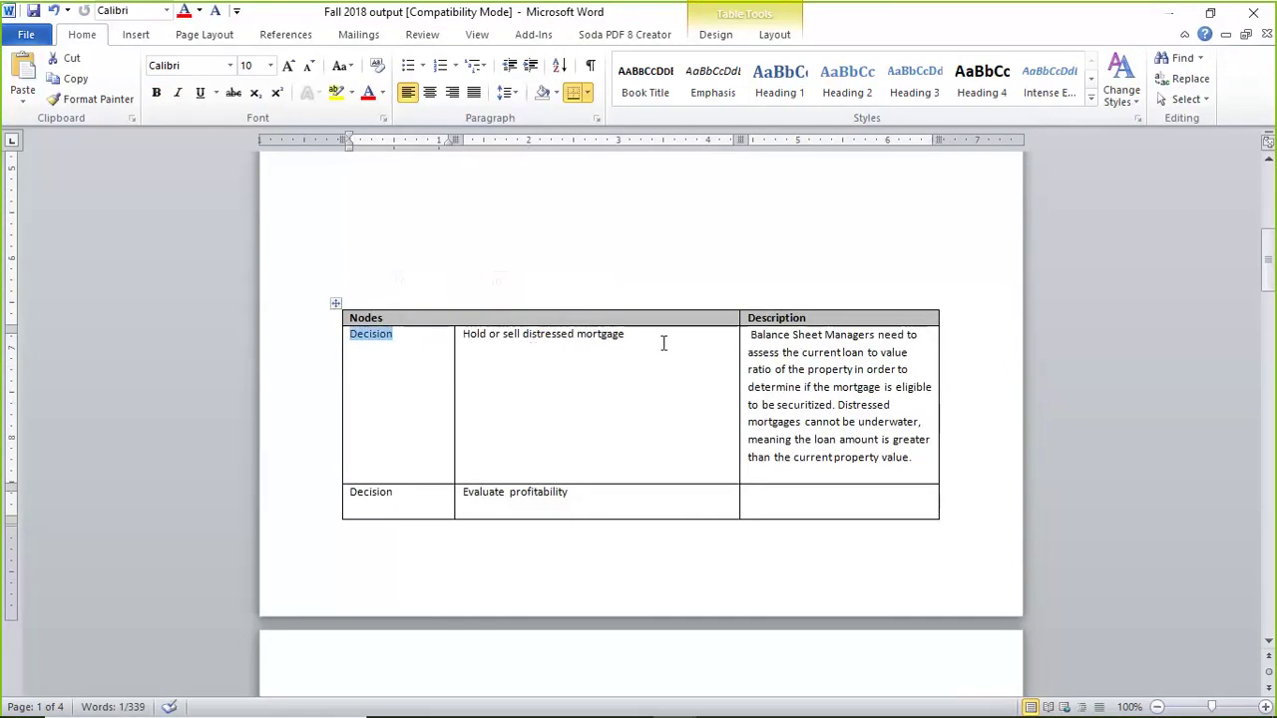
pyautogui.click(344, 492)
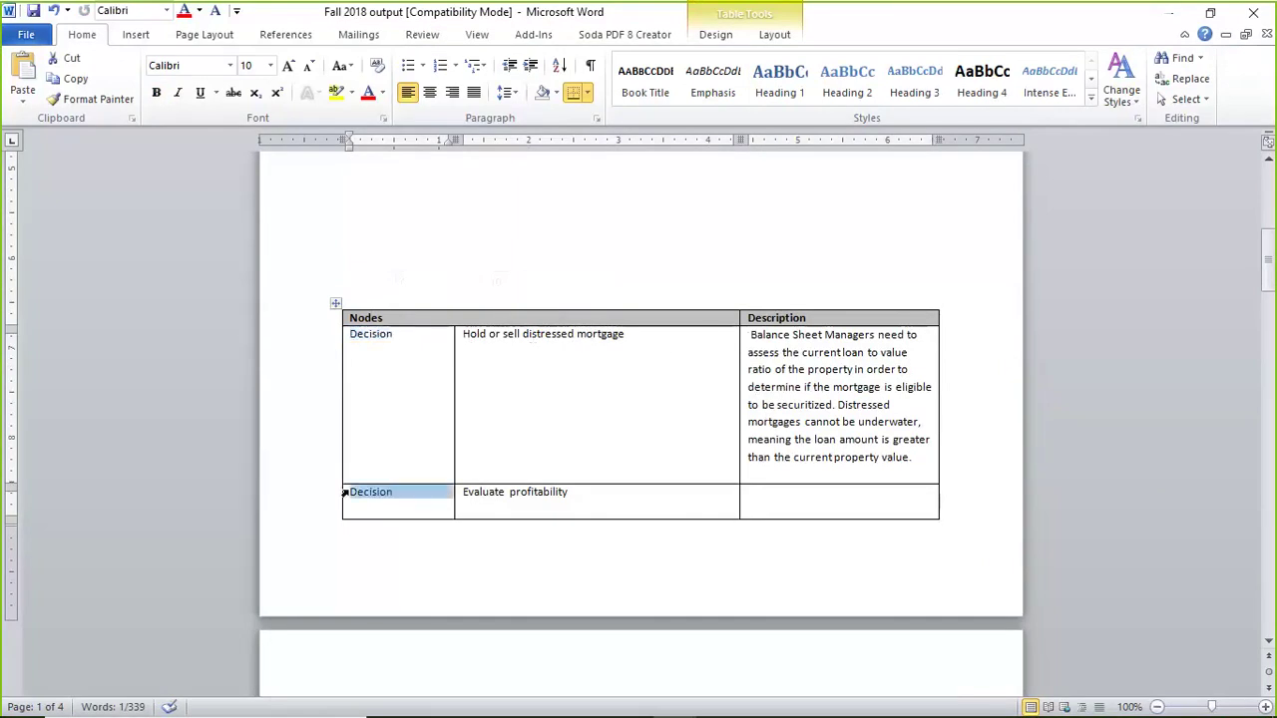
pyautogui.click(599, 489)
pyautogui.scroll(6, 486, 423)
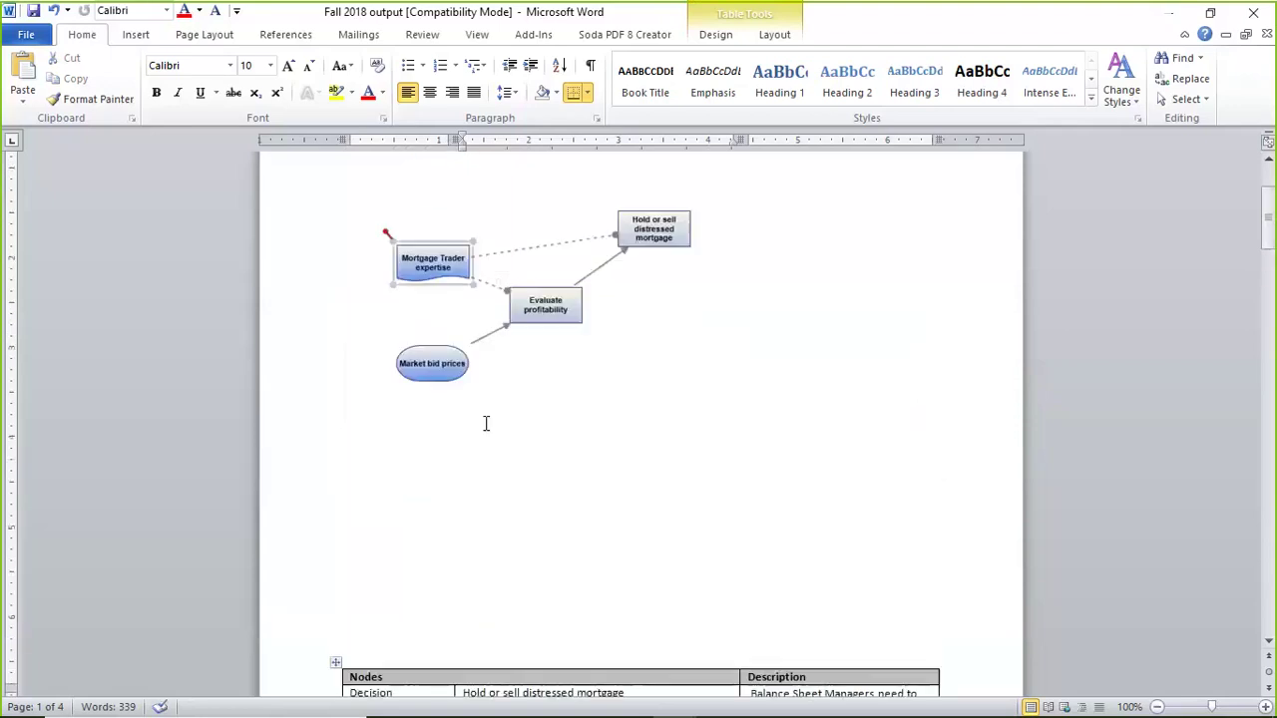
pyautogui.scroll(-5, 485, 423)
pyautogui.scroll(-3, 486, 423)
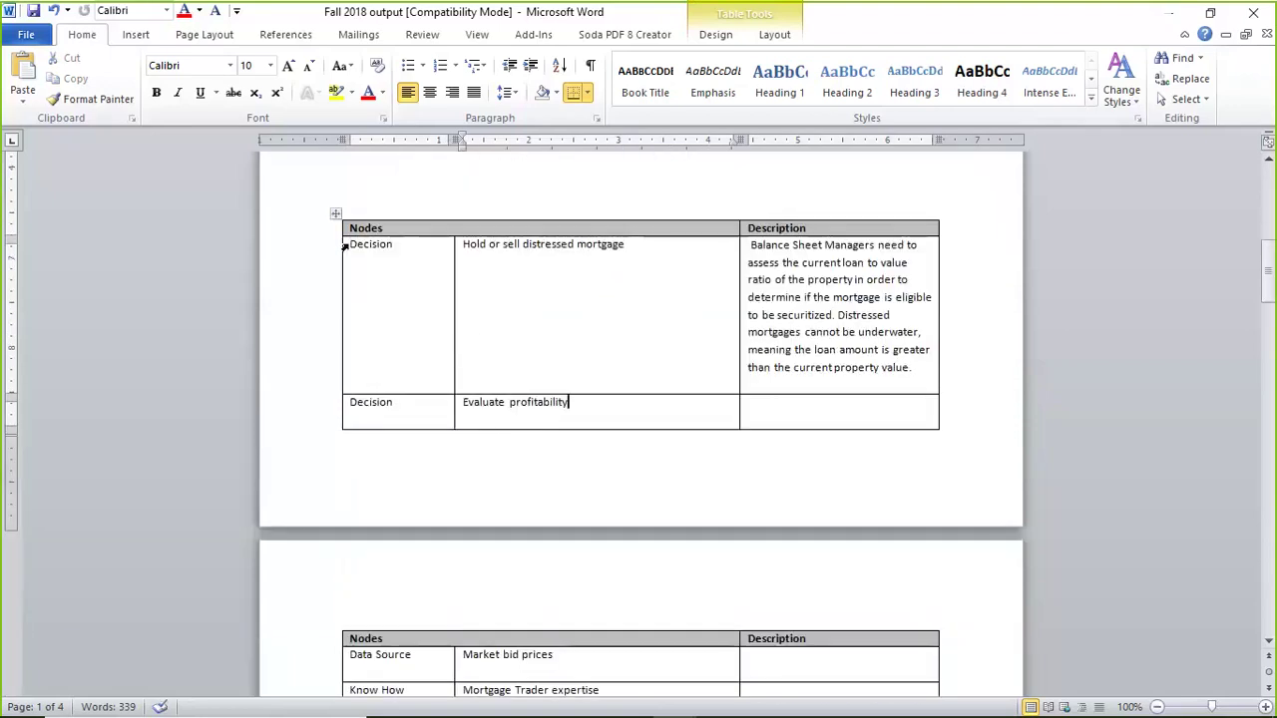
# Format both Decision labels in the Nodes table as bold red text
pyautogui.moveTo(343, 246); pyautogui.dragTo(395, 245)
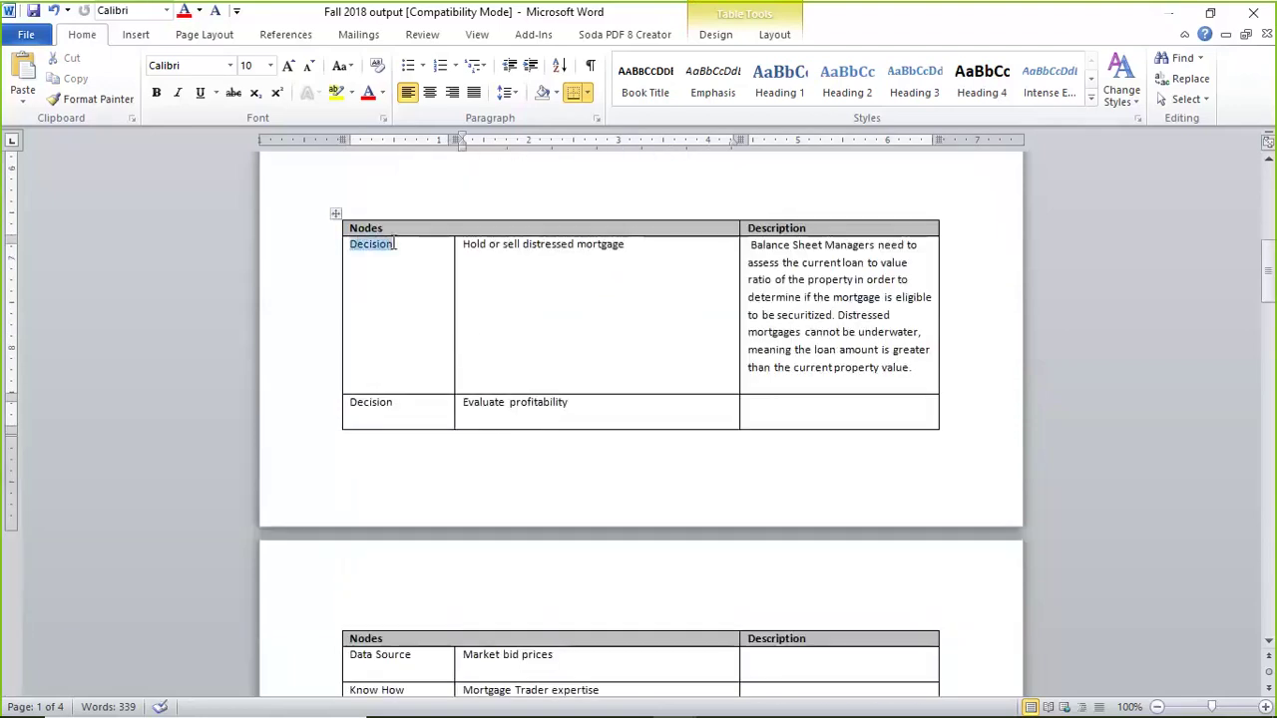
pyautogui.click(382, 92)
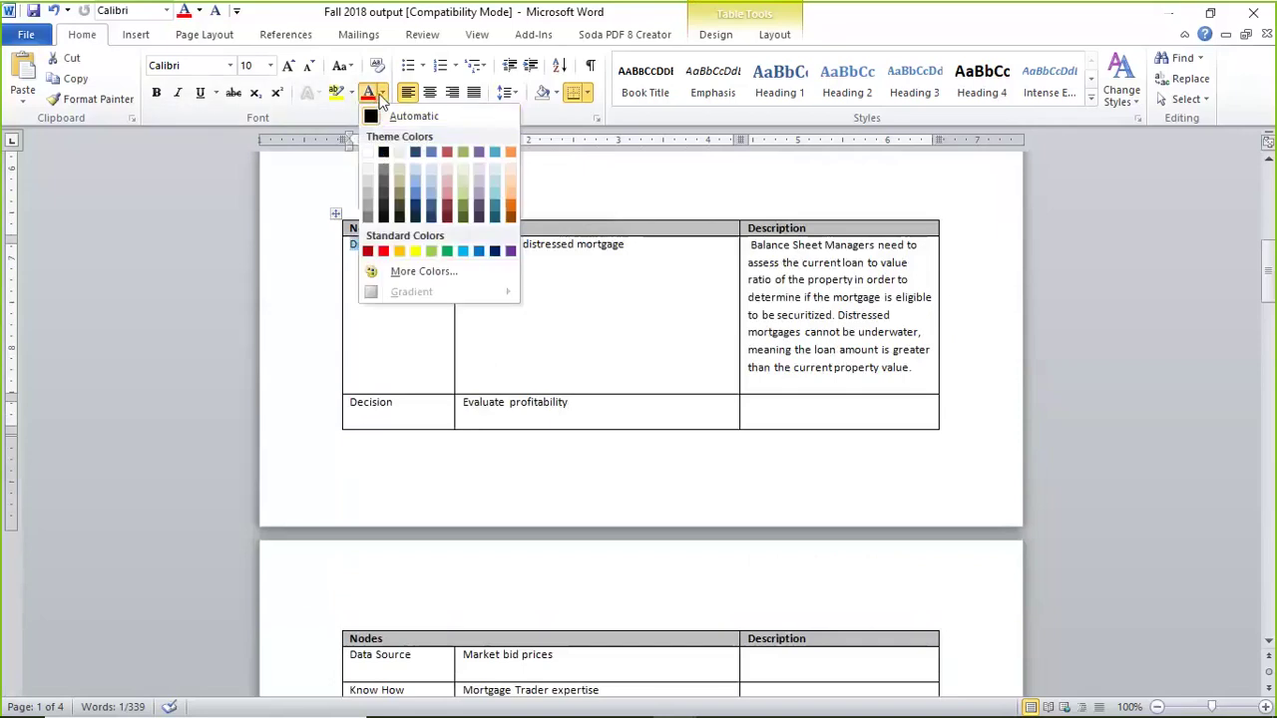
pyautogui.click(369, 251)
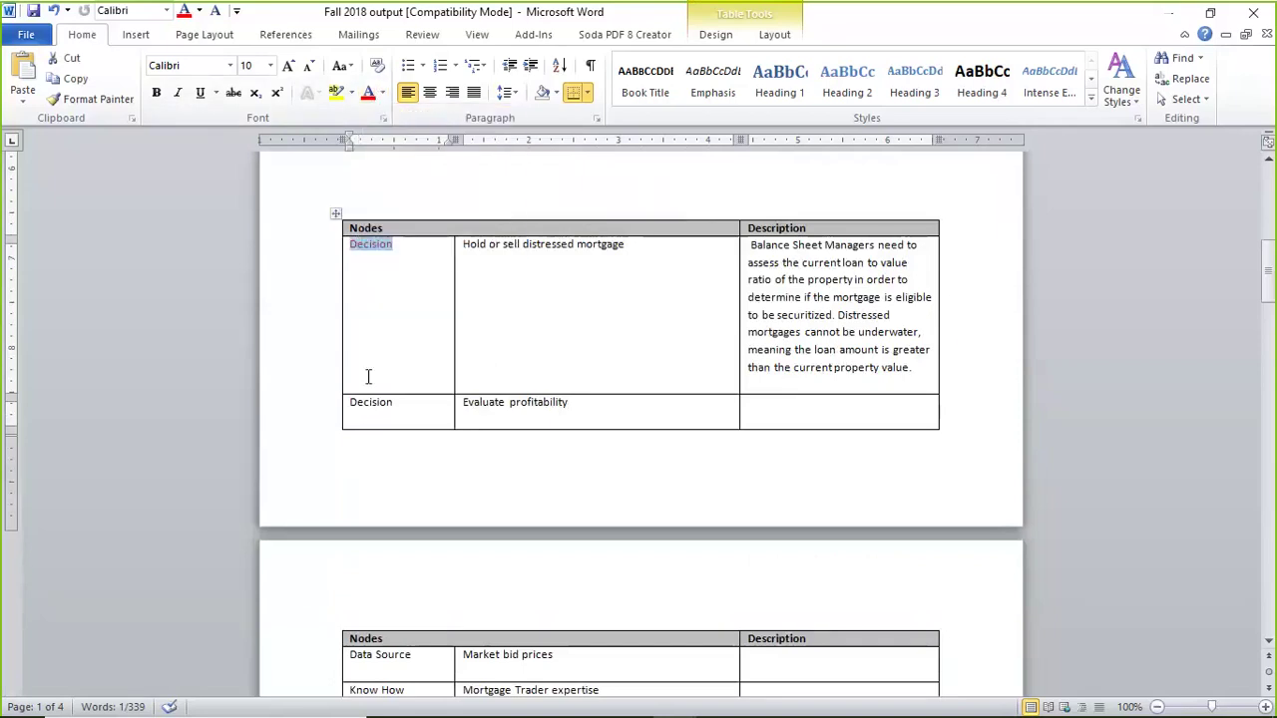
pyautogui.click(156, 92)
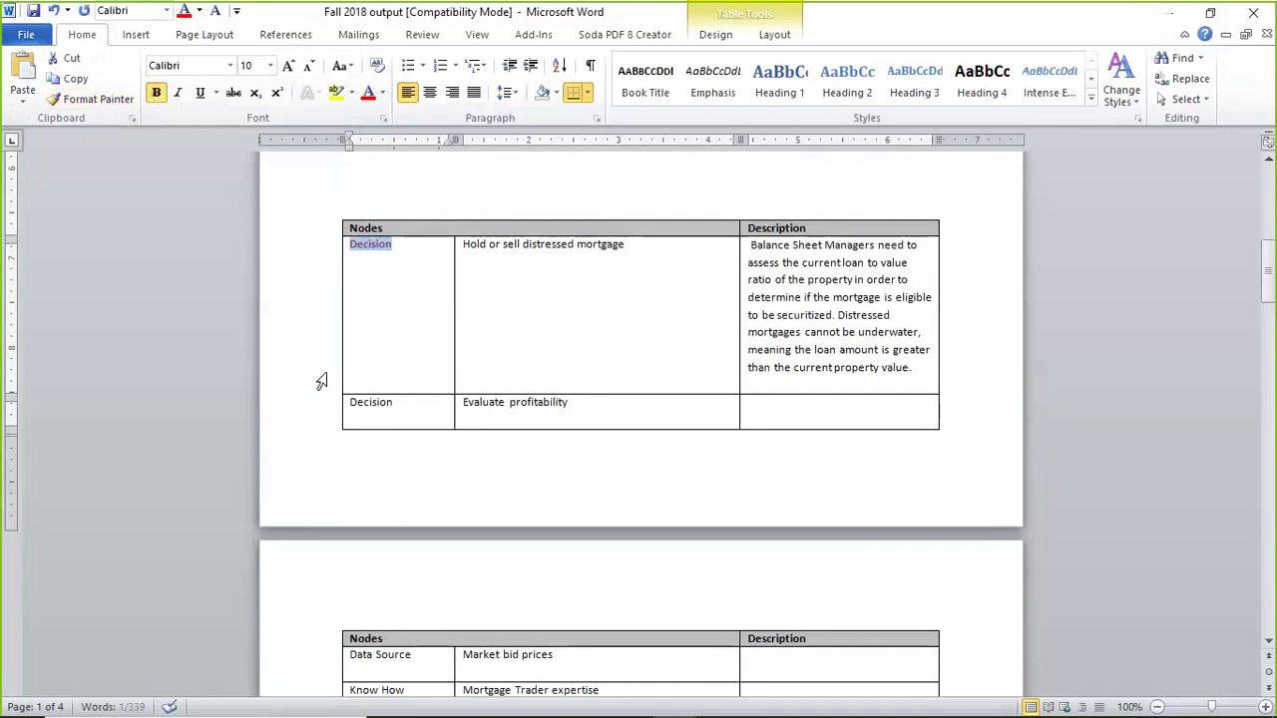
pyautogui.moveTo(347, 402); pyautogui.dragTo(392, 401)
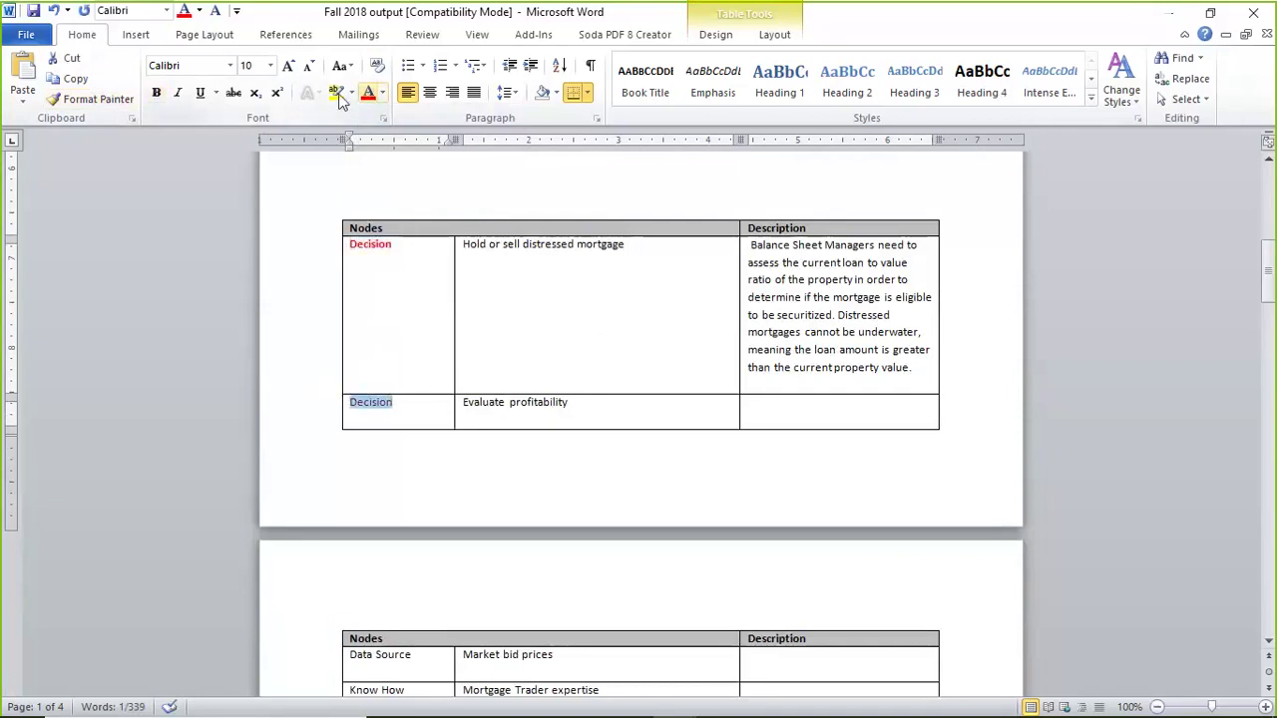
# Format the Know How label in the Nodes table as bold purple text
pyautogui.scroll(-6, 393, 365)
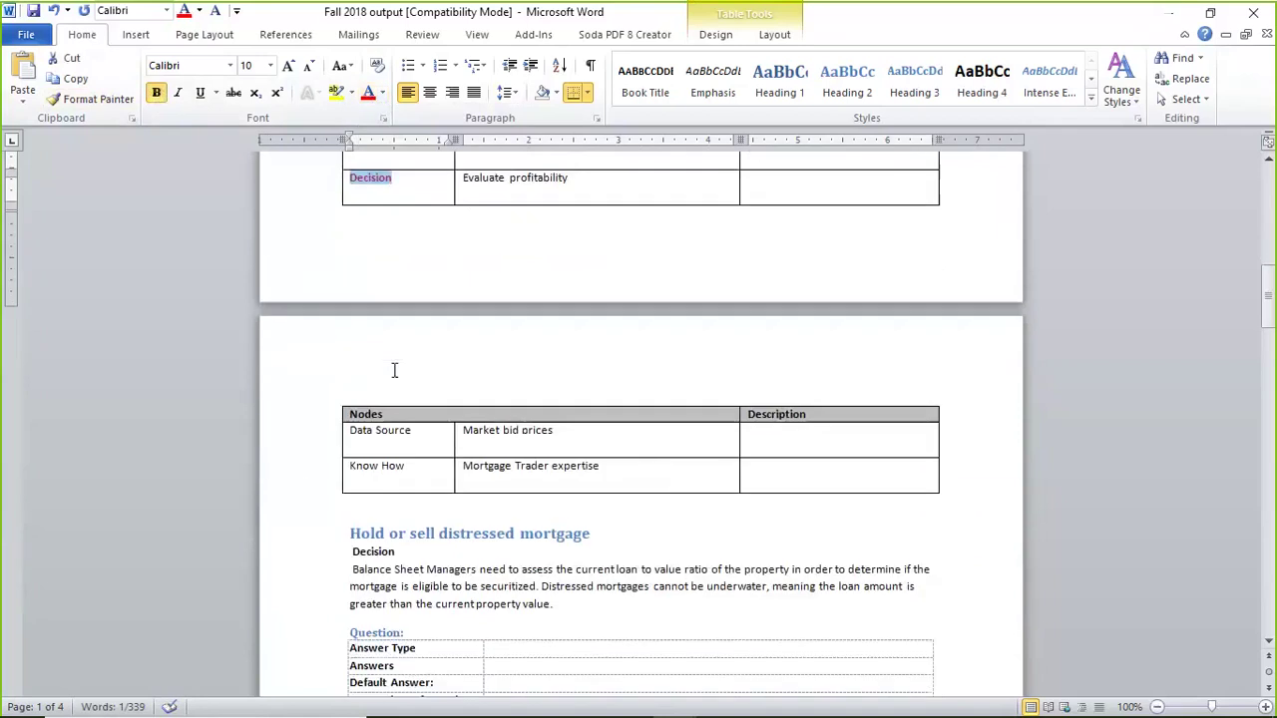
pyautogui.moveTo(350, 376); pyautogui.dragTo(406, 378)
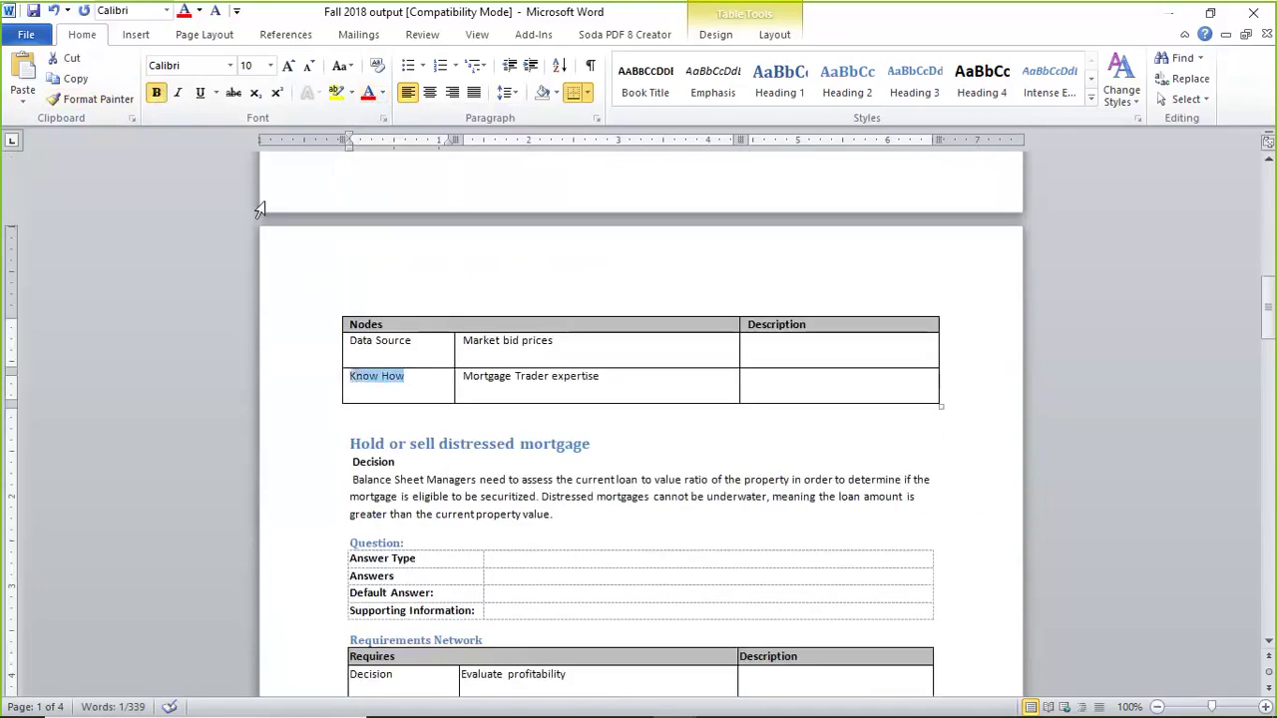
pyautogui.click(382, 93)
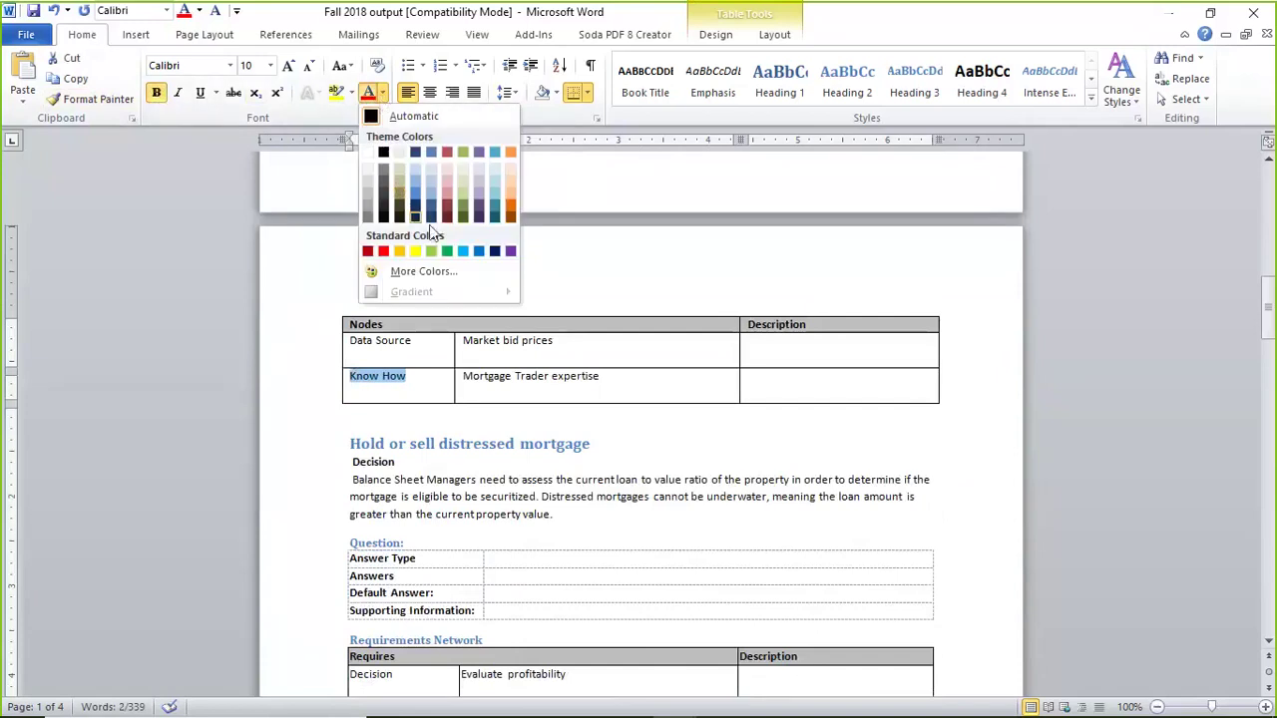
pyautogui.click(510, 250)
pyautogui.click(508, 277)
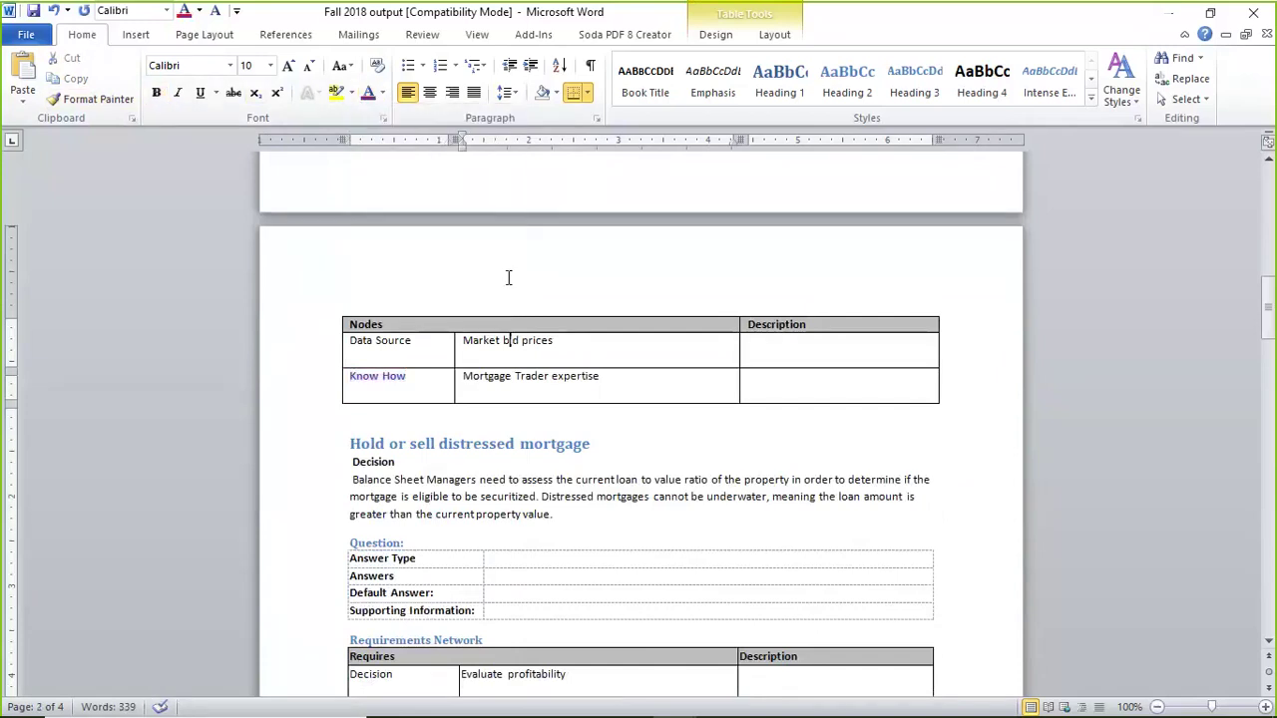
# Format the Data Source label in the Nodes table as bold light blue text
pyautogui.click(345, 342)
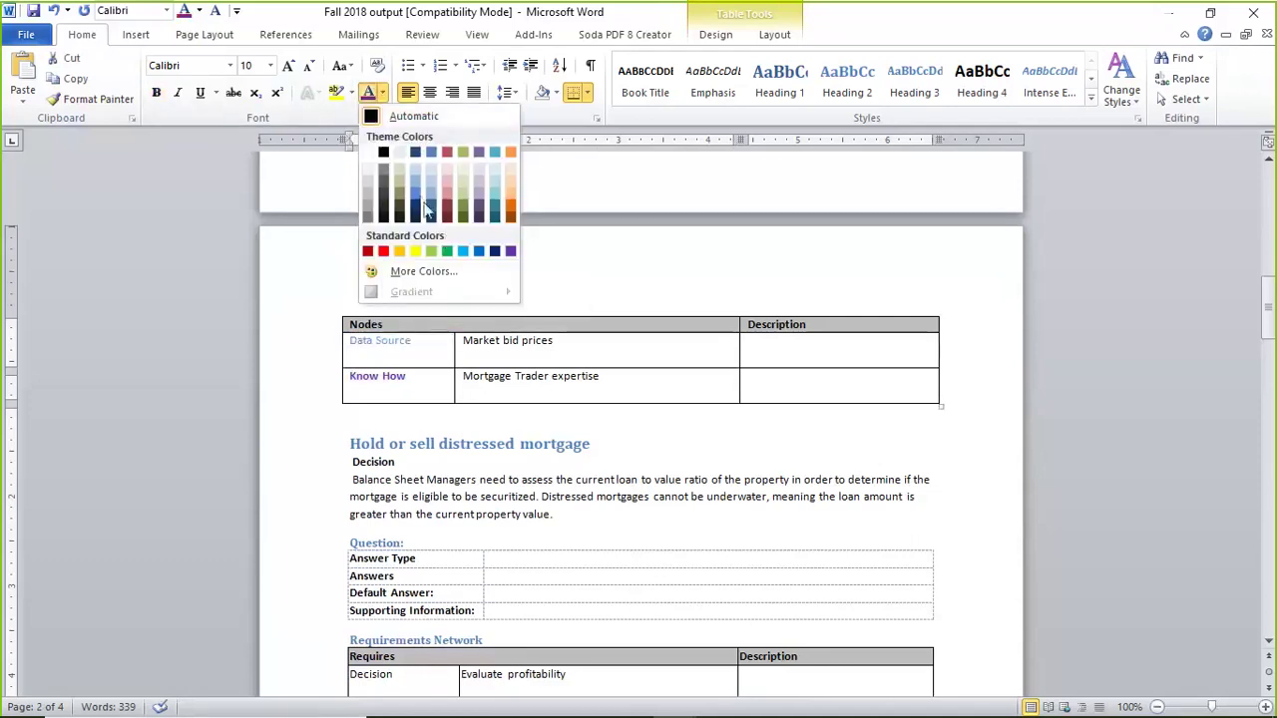
pyautogui.click(463, 250)
pyautogui.hotkey('ctrl', 'b')
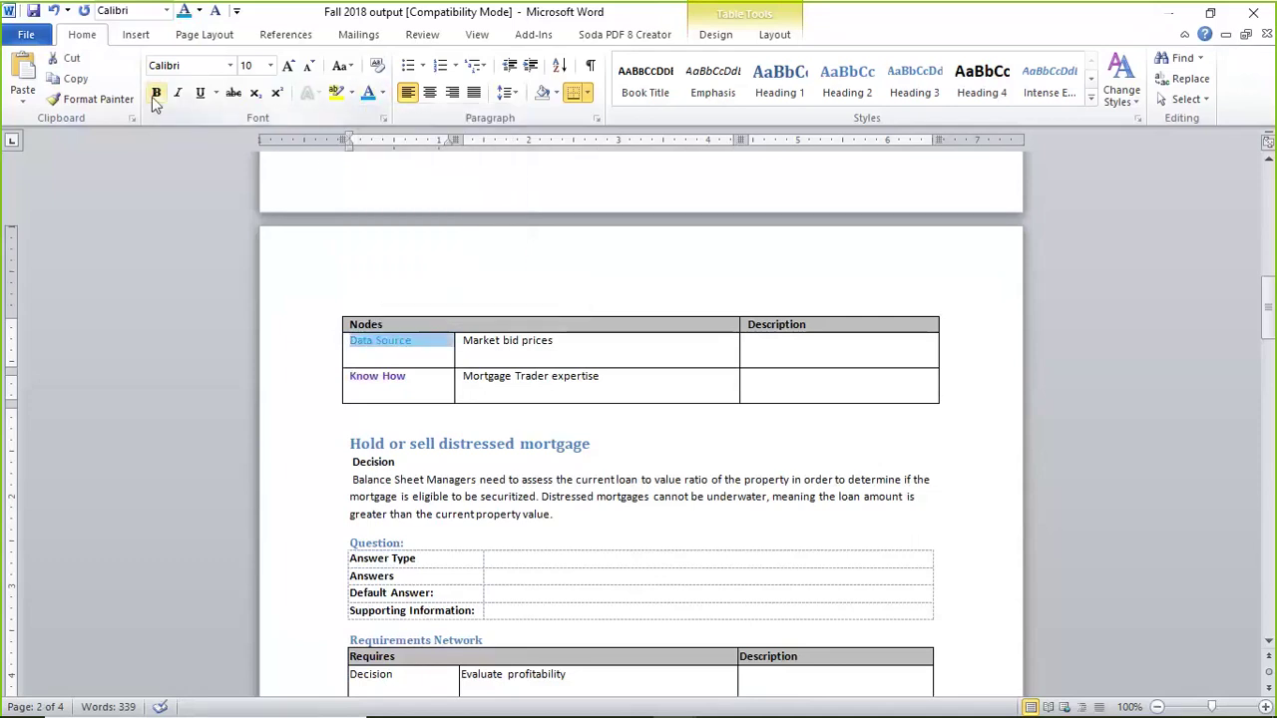
# Check the recolored node labels and review the question, requirements network and properties of the "Hold or sell distressed mortgage" decision
pyautogui.scroll(-2, 439, 263)
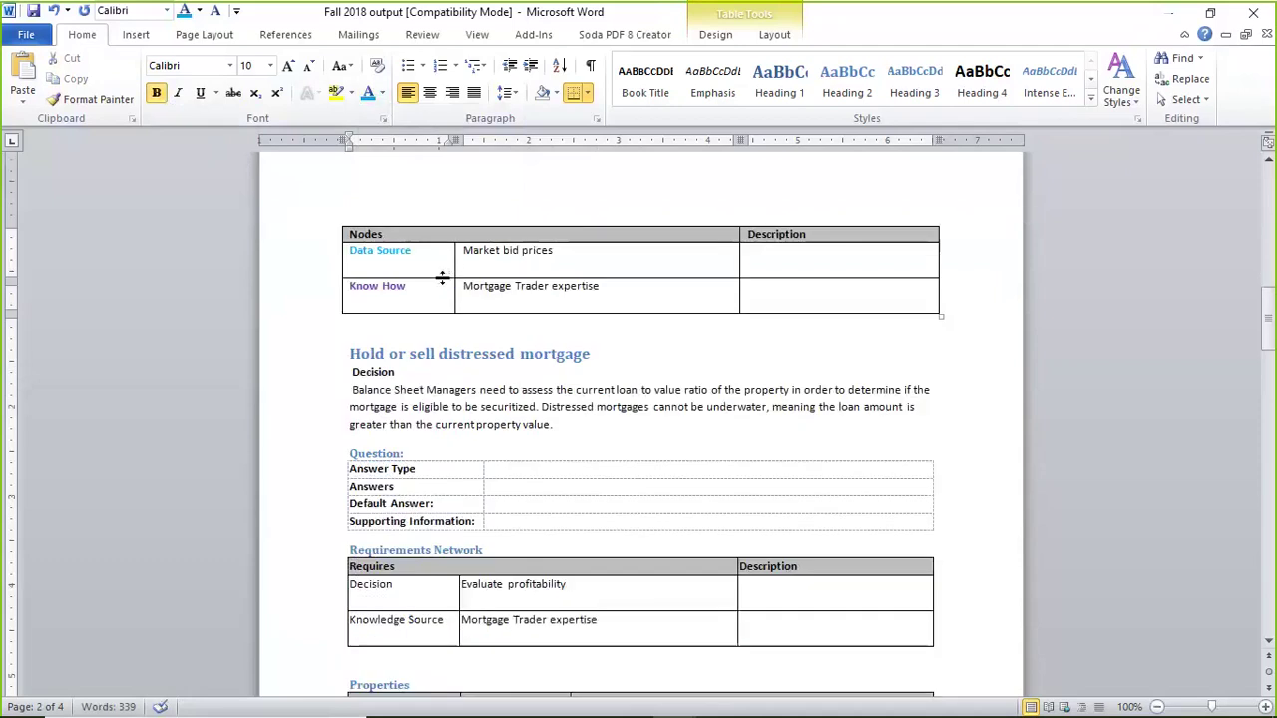
pyautogui.scroll(9, 443, 287)
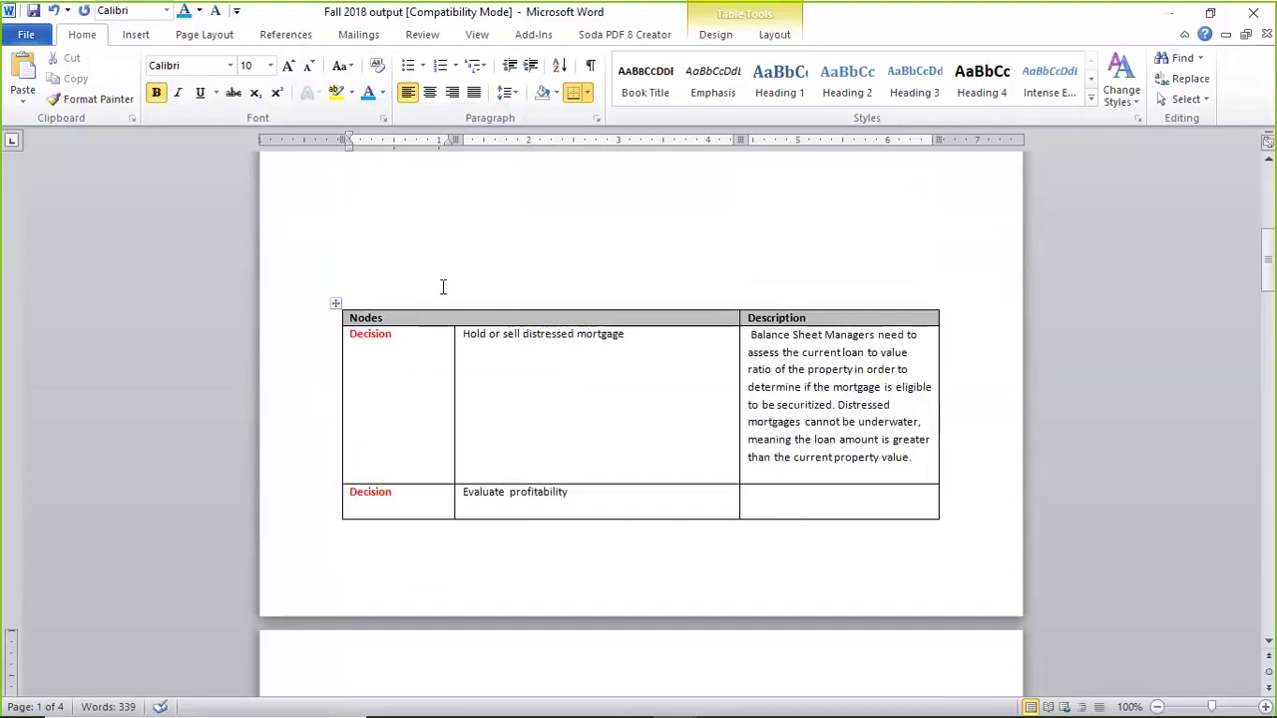
pyautogui.scroll(-8, 427, 314)
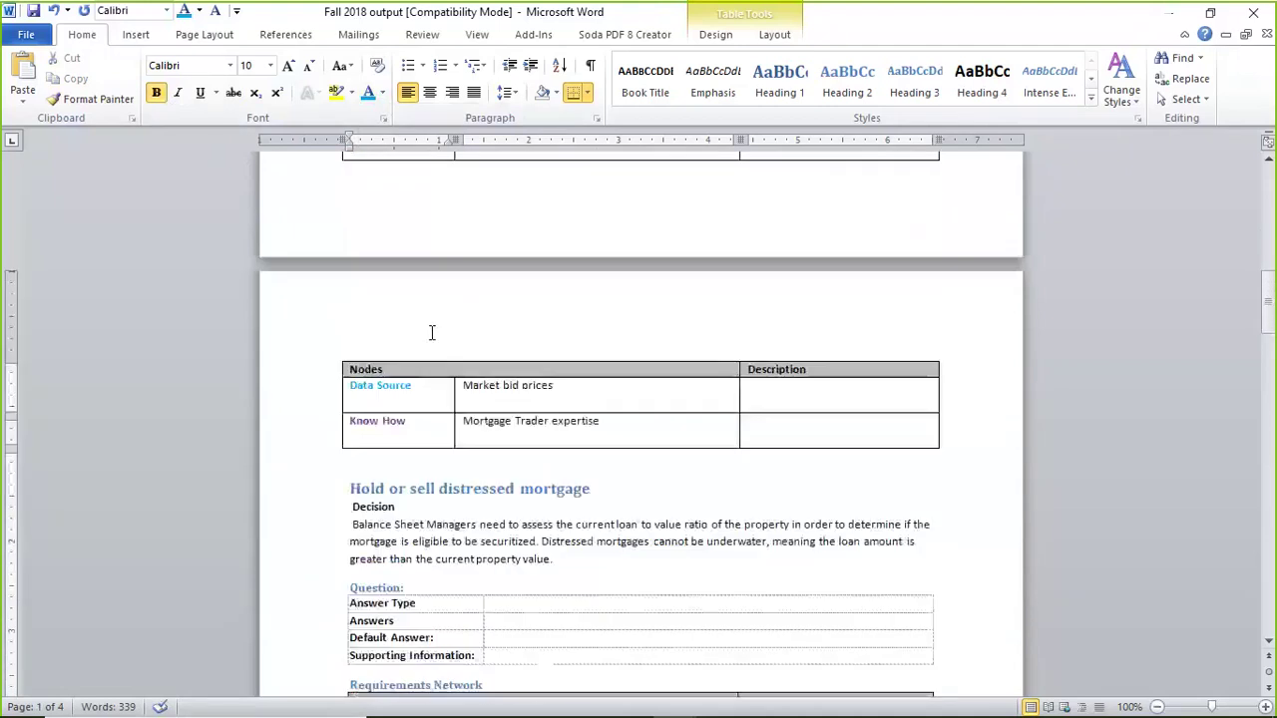
pyautogui.scroll(-4, 431, 333)
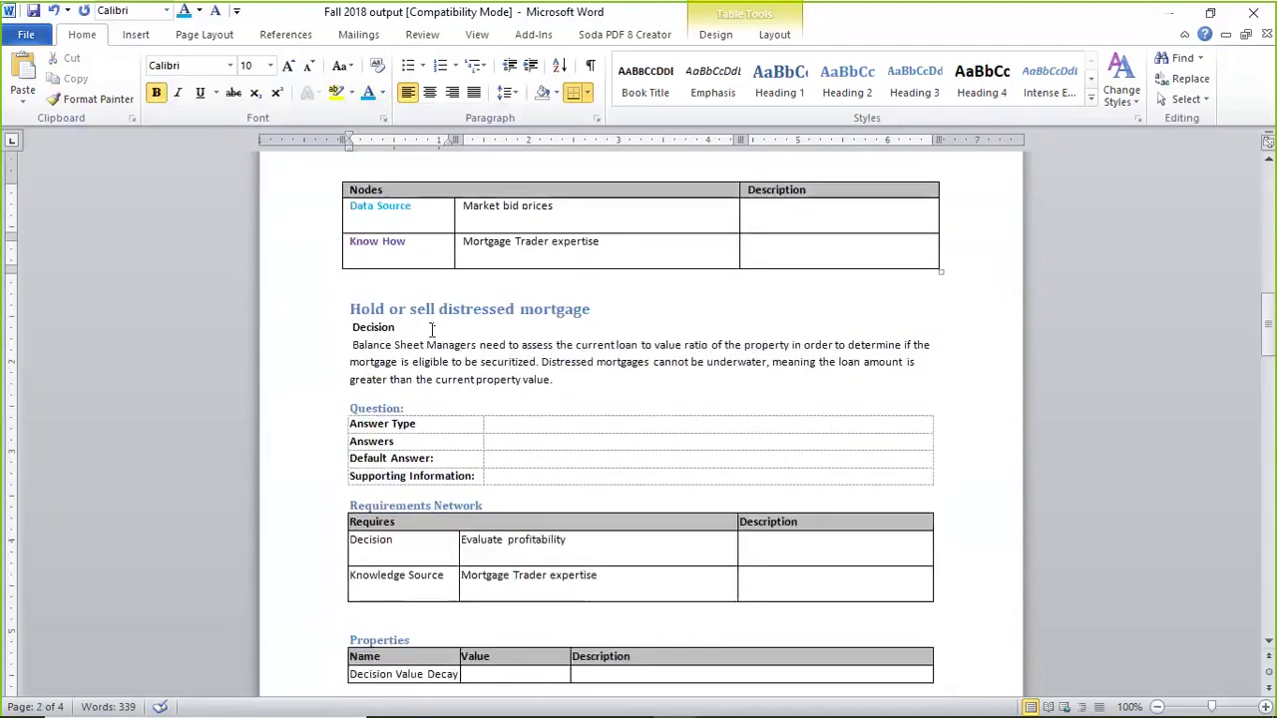
pyautogui.scroll(-2, 431, 330)
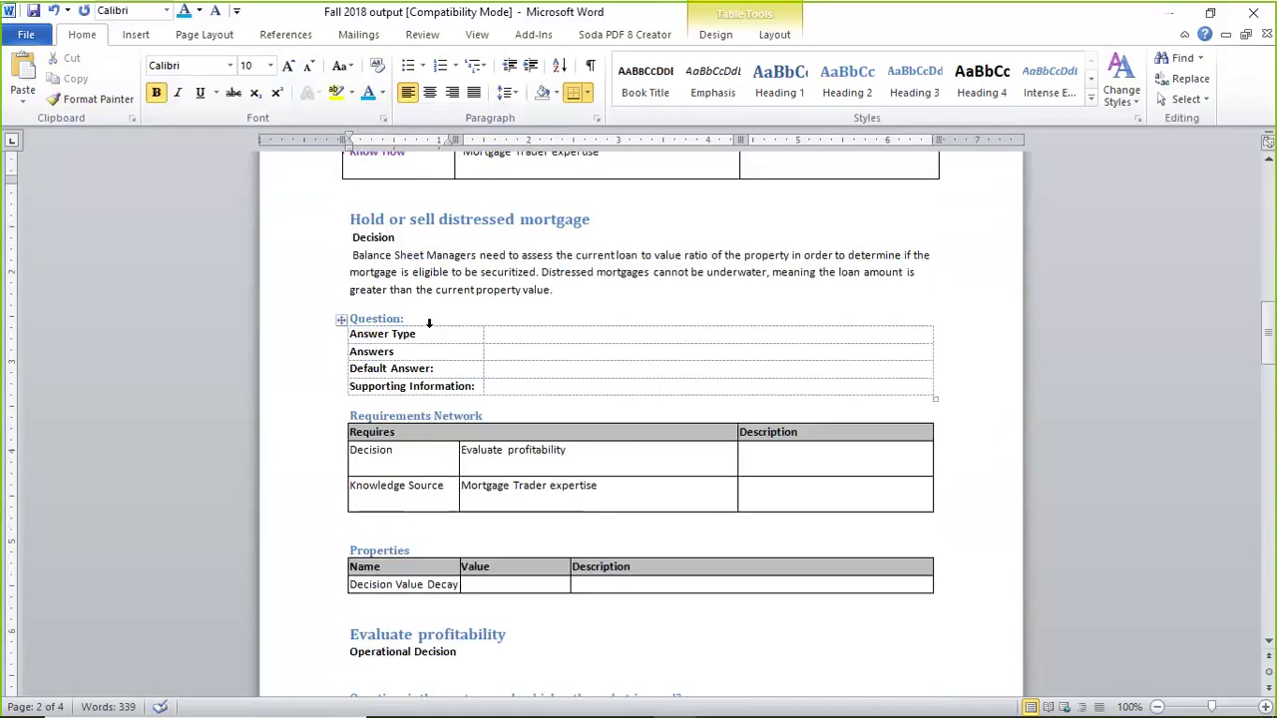
pyautogui.scroll(-5, 427, 324)
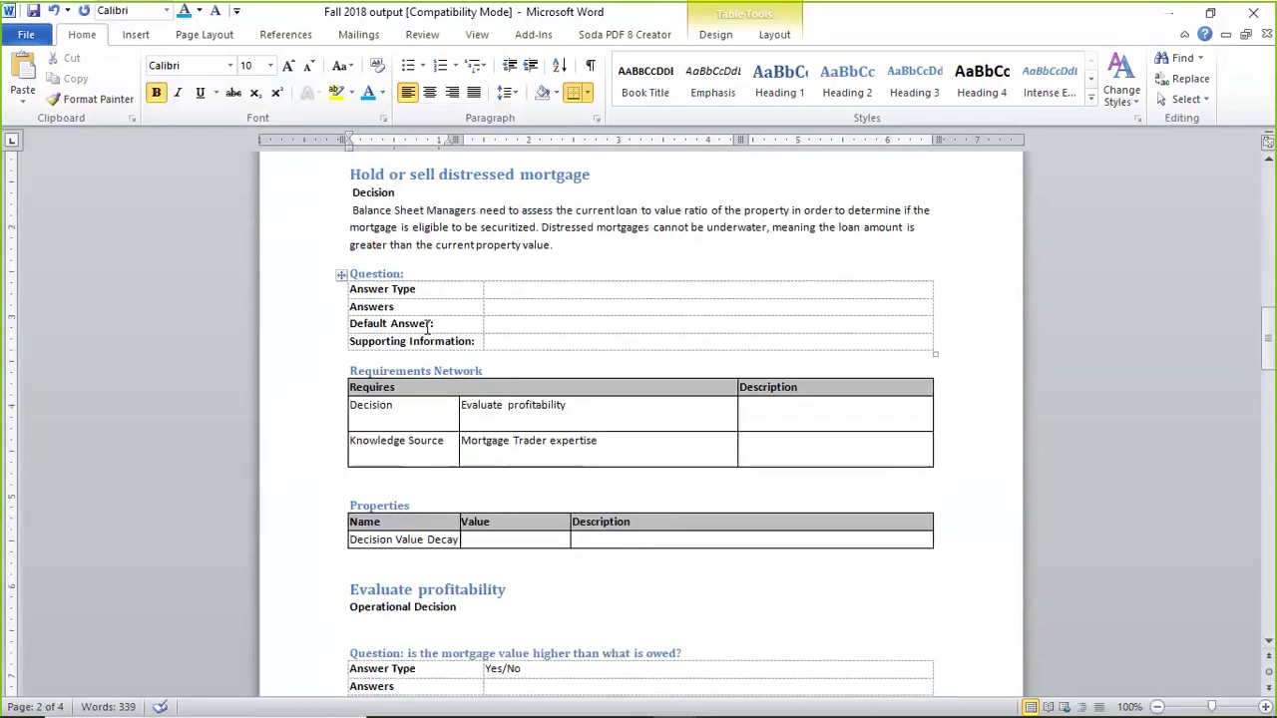
pyautogui.scroll(4, 427, 337)
# Review the "Evaluate profitability" section's question, requirements network, properties and objectives tables
pyautogui.scroll(-7, 490, 186)
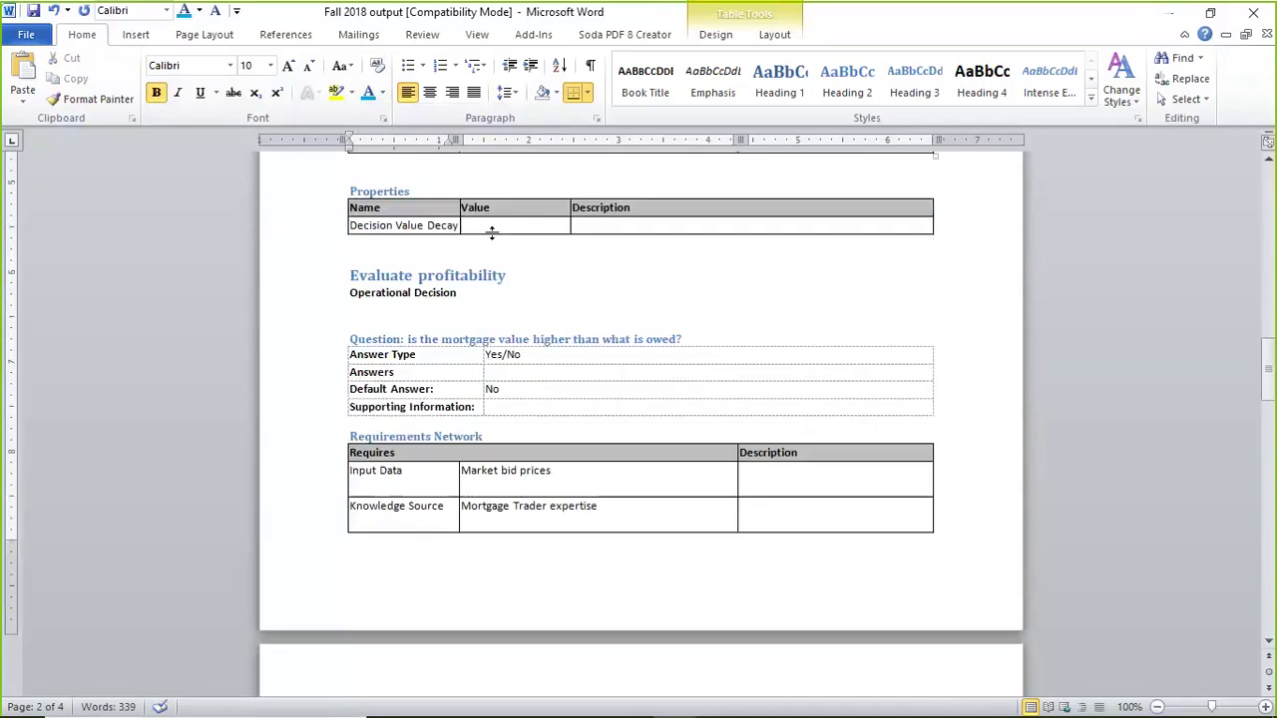
pyautogui.scroll(-1, 429, 331)
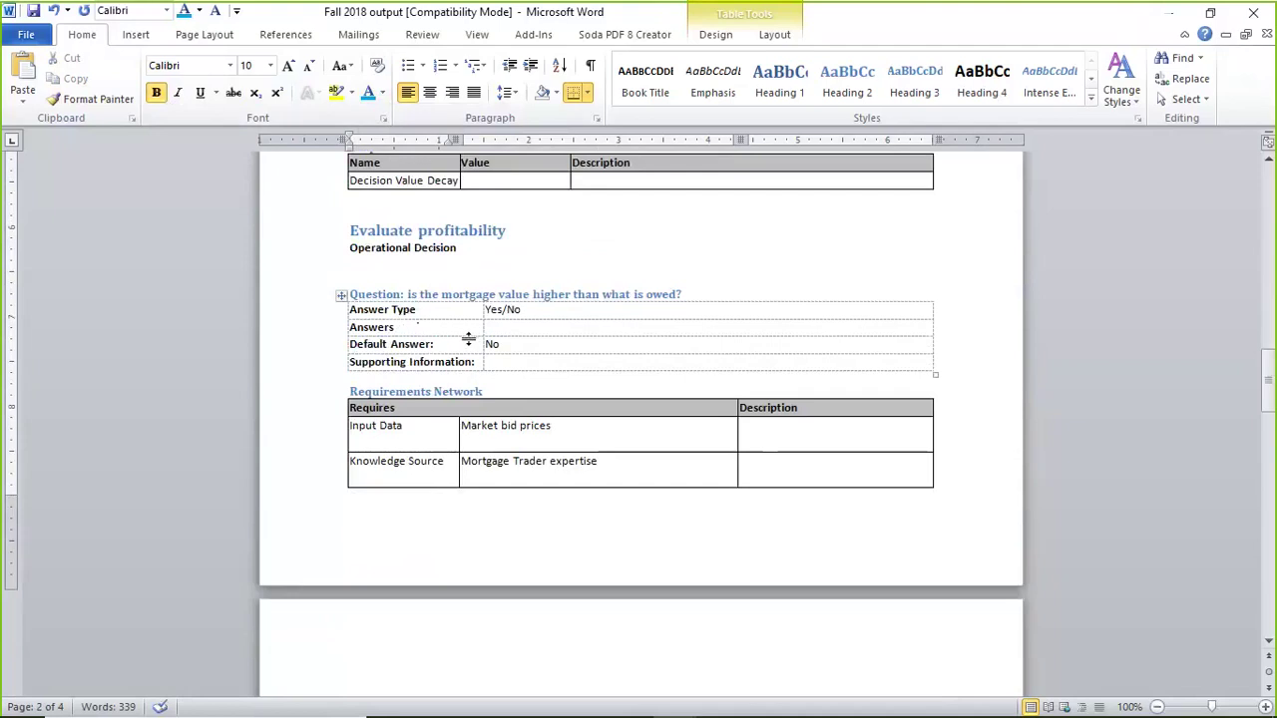
pyautogui.scroll(-1, 510, 343)
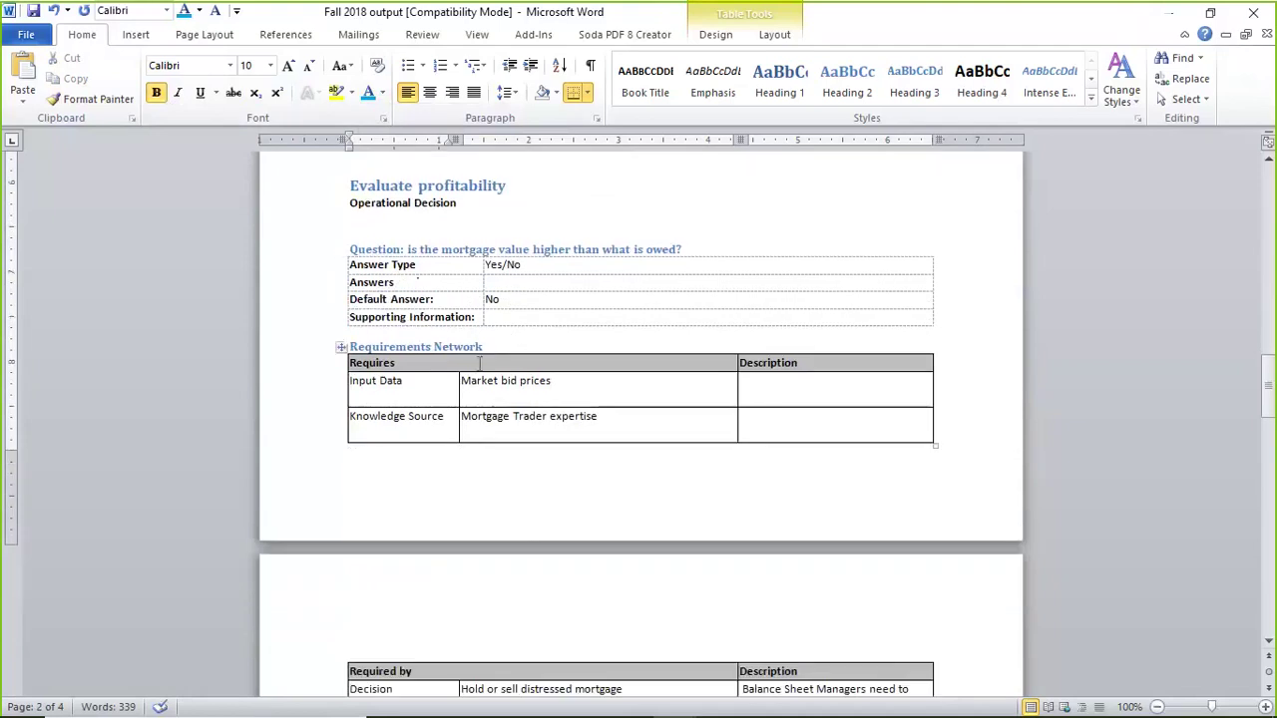
pyautogui.scroll(-1, 467, 363)
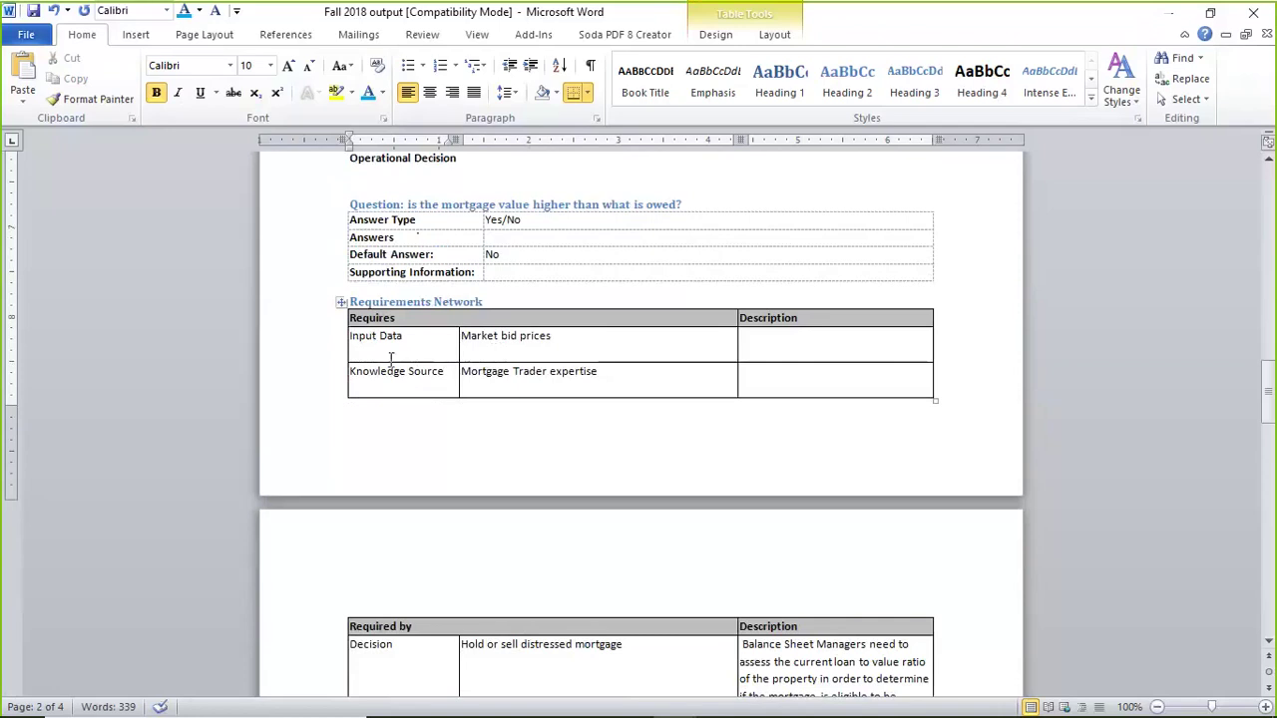
pyautogui.scroll(-1, 461, 367)
pyautogui.scroll(-7, 477, 380)
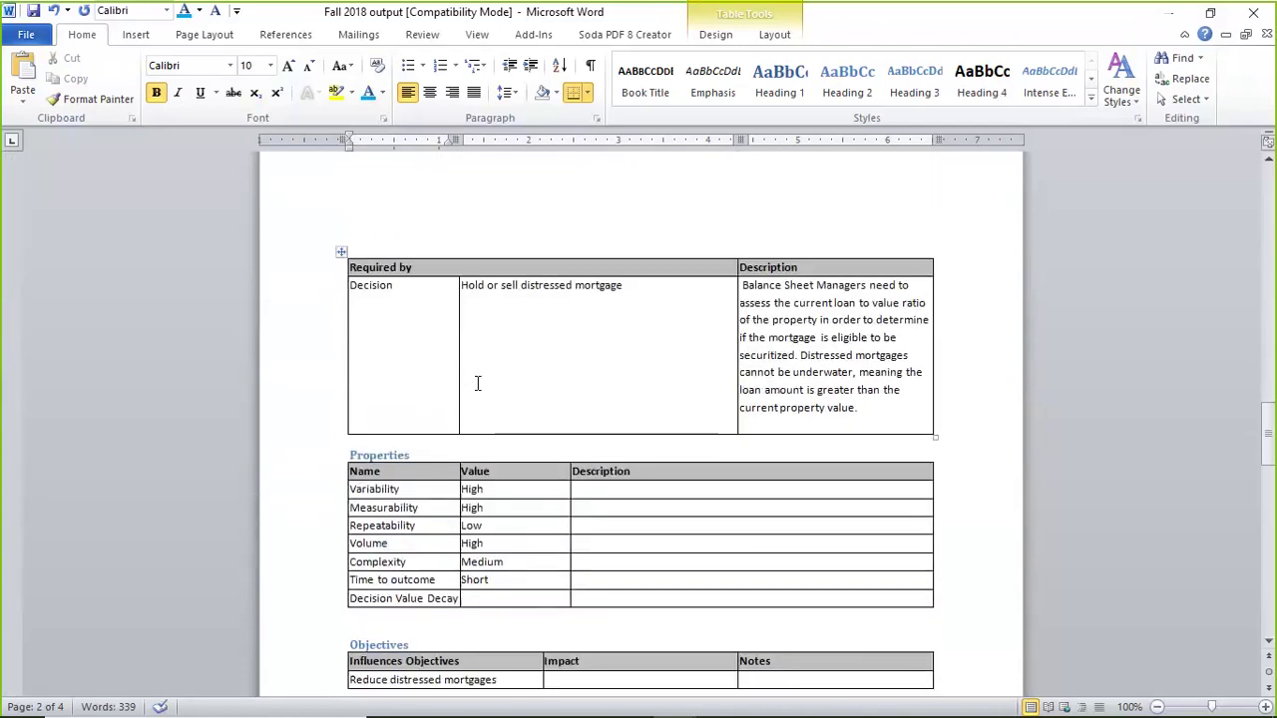
pyautogui.scroll(-5, 454, 350)
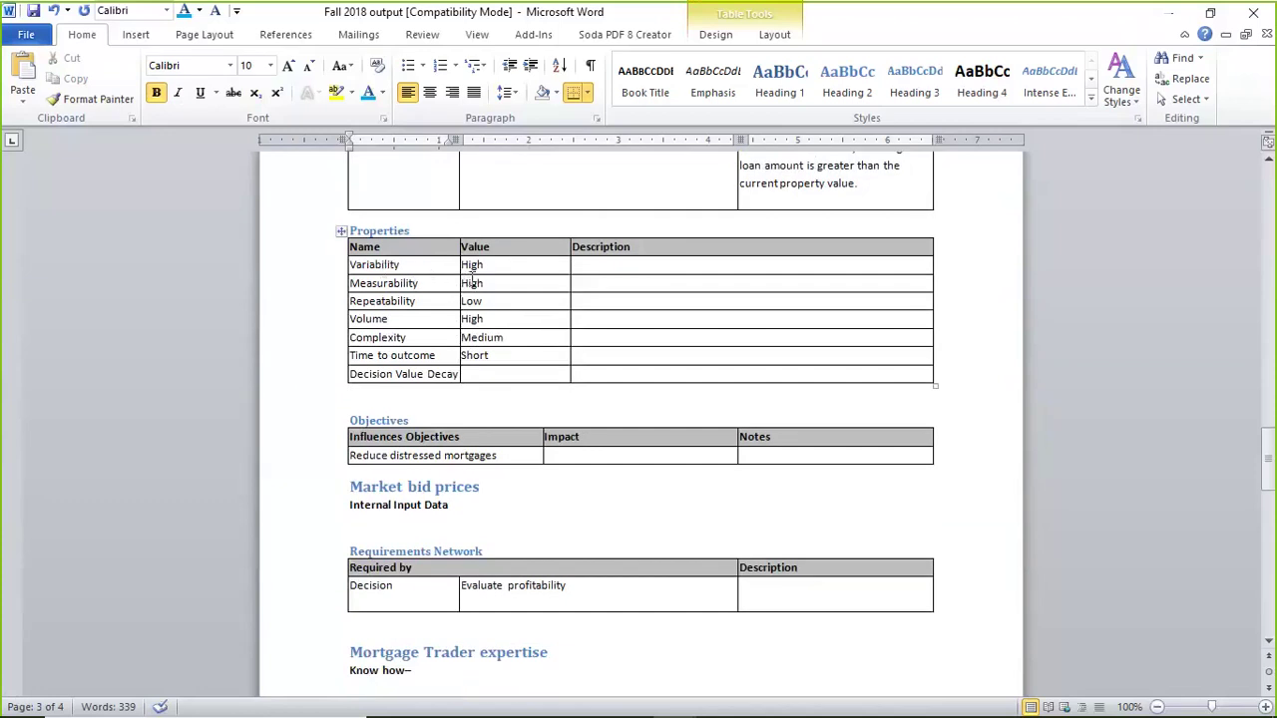
# Review the "Market bid prices" and "Mortgage Trader expertise" sections through the document's end, and return to the diagram at its start
pyautogui.scroll(-11, 464, 299)
pyautogui.scroll(-17, 472, 358)
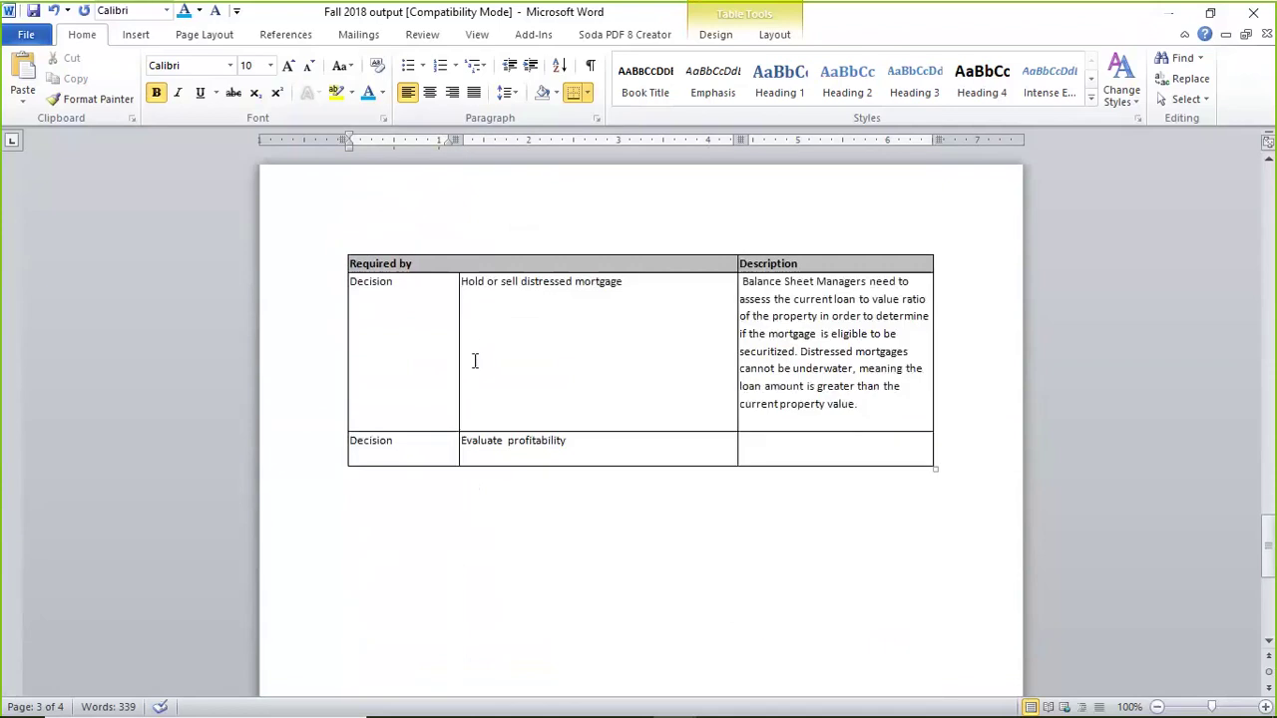
pyautogui.scroll(15, 479, 367)
pyautogui.scroll(-6, 481, 370)
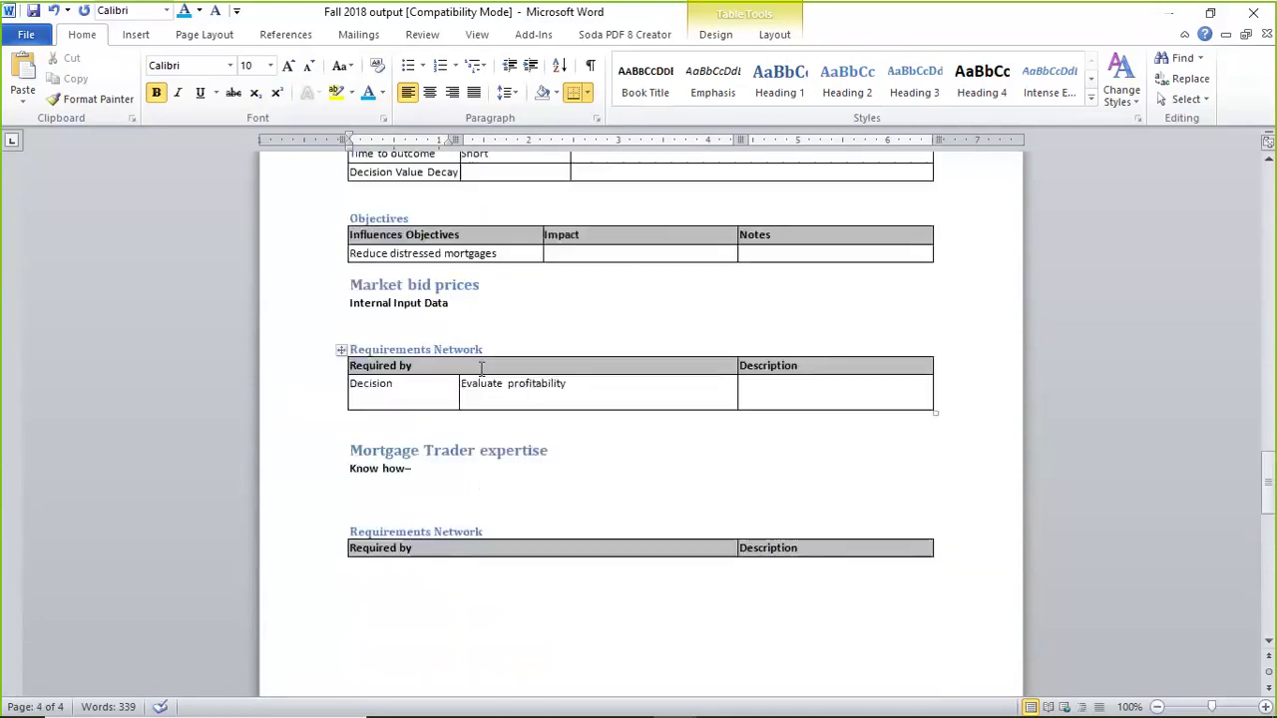
pyautogui.scroll(12, 481, 369)
pyautogui.scroll(20, 481, 369)
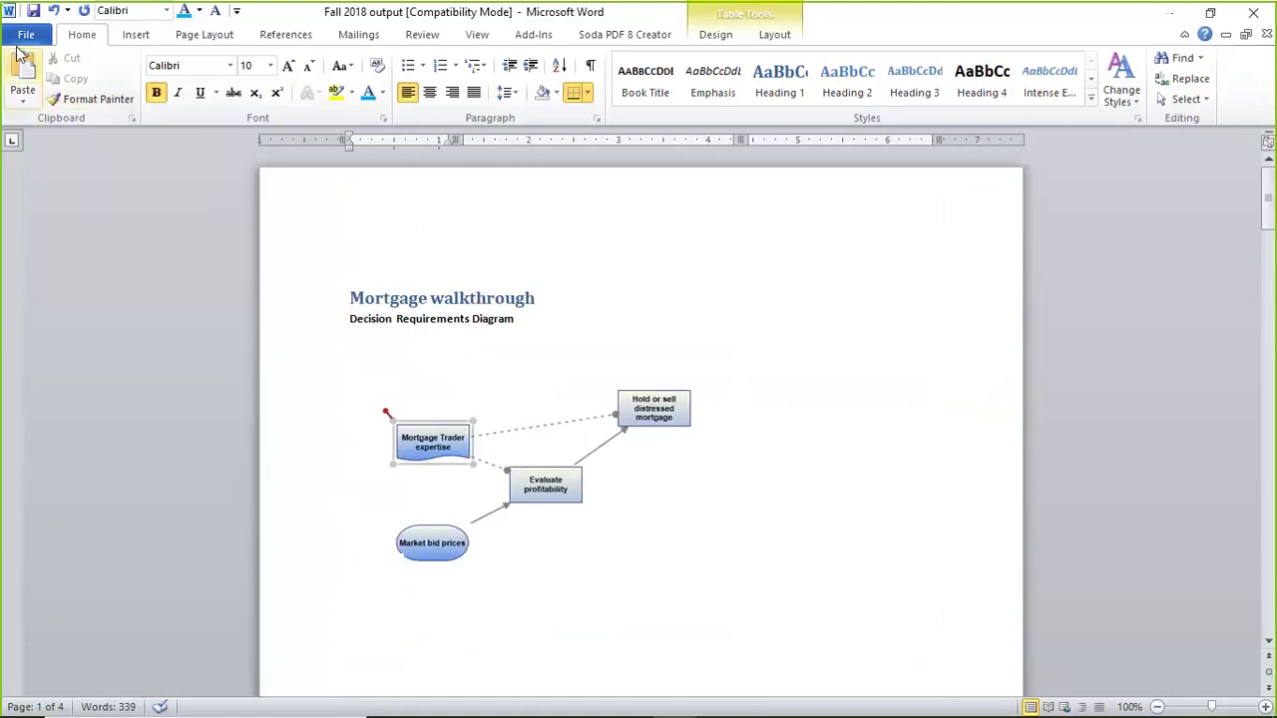
# Save the Fall 2018 output document and close it
pyautogui.hotkey('ctrl', 's')
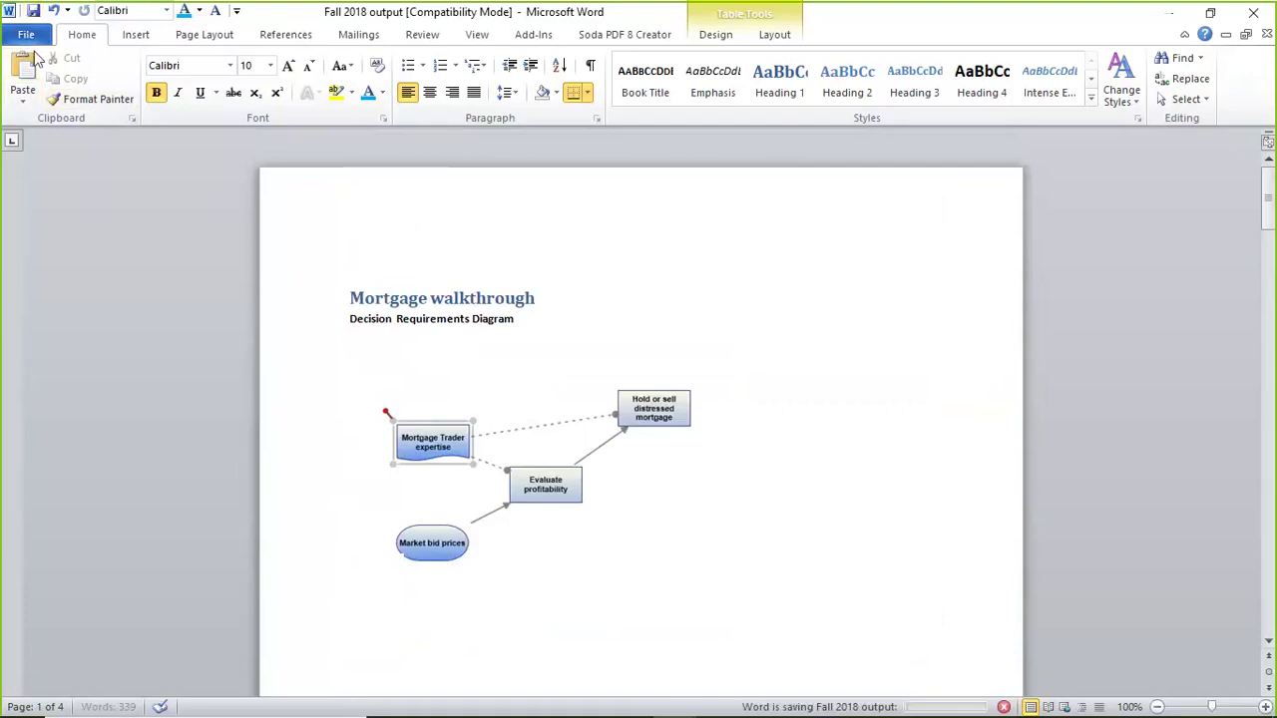
pyautogui.click(31, 38)
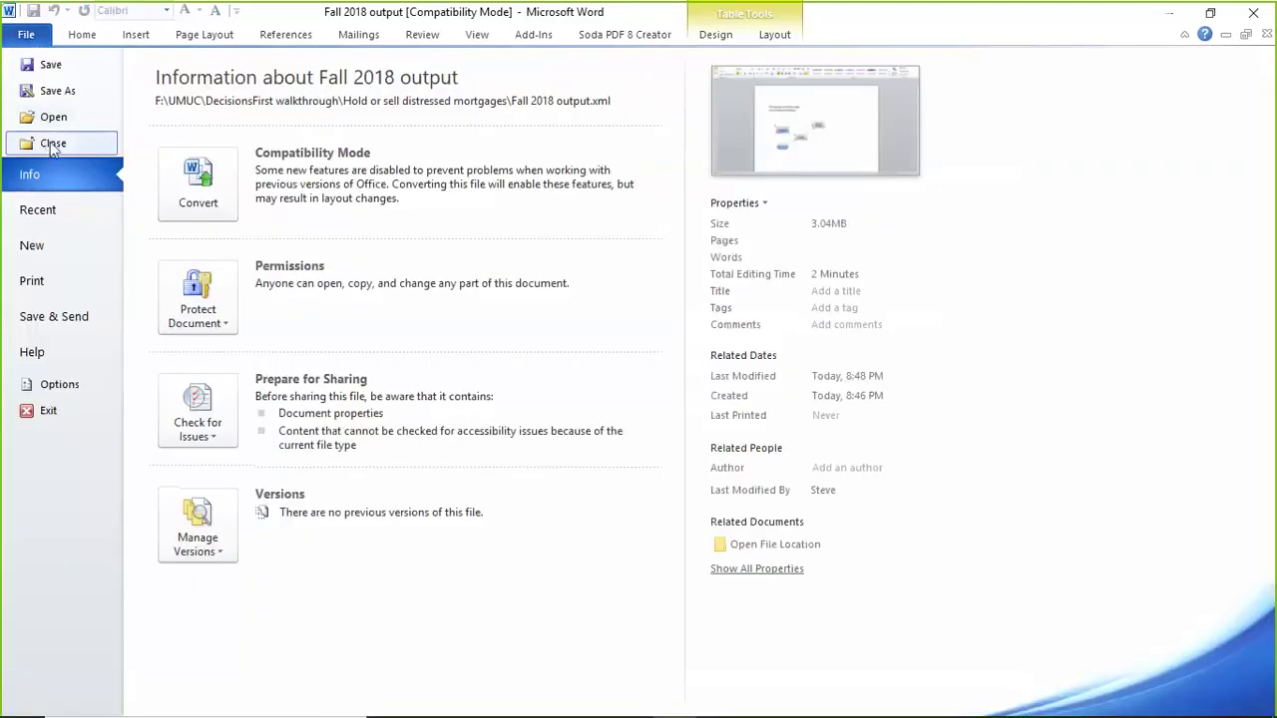
pyautogui.click(51, 143)
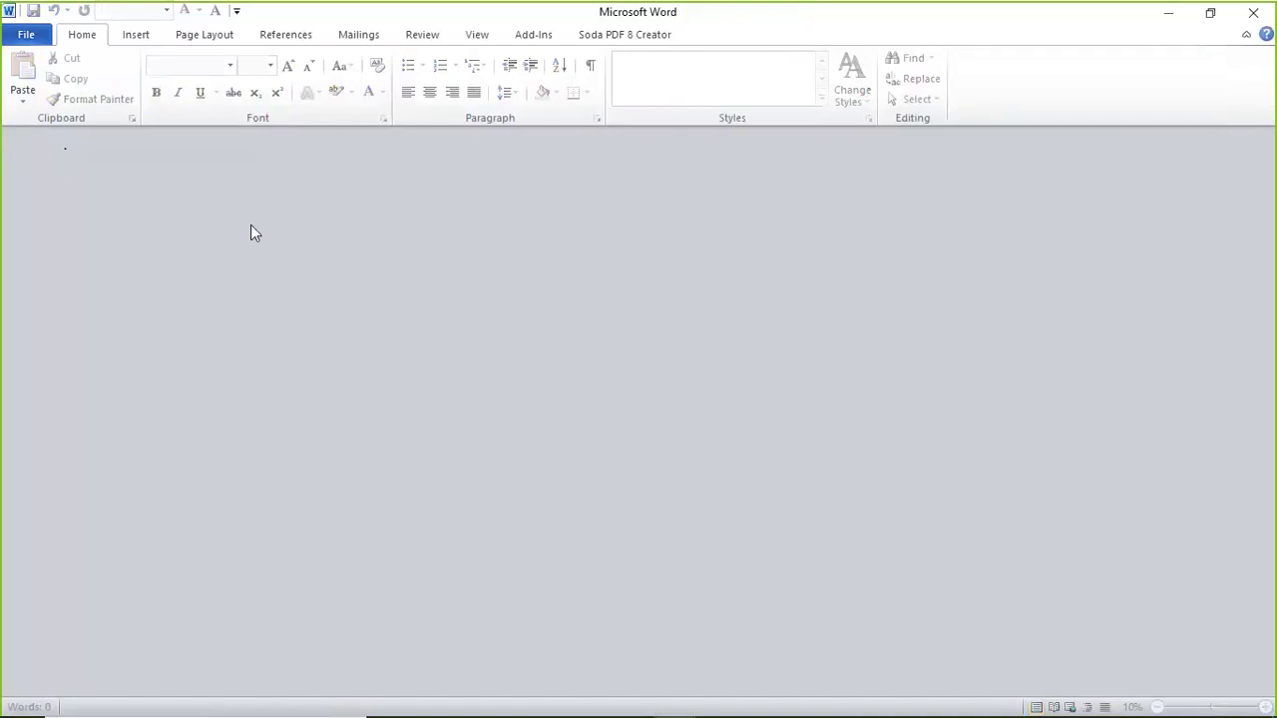
# Switch to the Word document "class demo example with KPI and other" and review its question, requirements network, properties, objectives and organizations tables
pyautogui.hotkey('alt', 'Tab')
pyautogui.hotkey('alt', 'Tab')
pyautogui.press('Tab')
pyautogui.press('Tab')
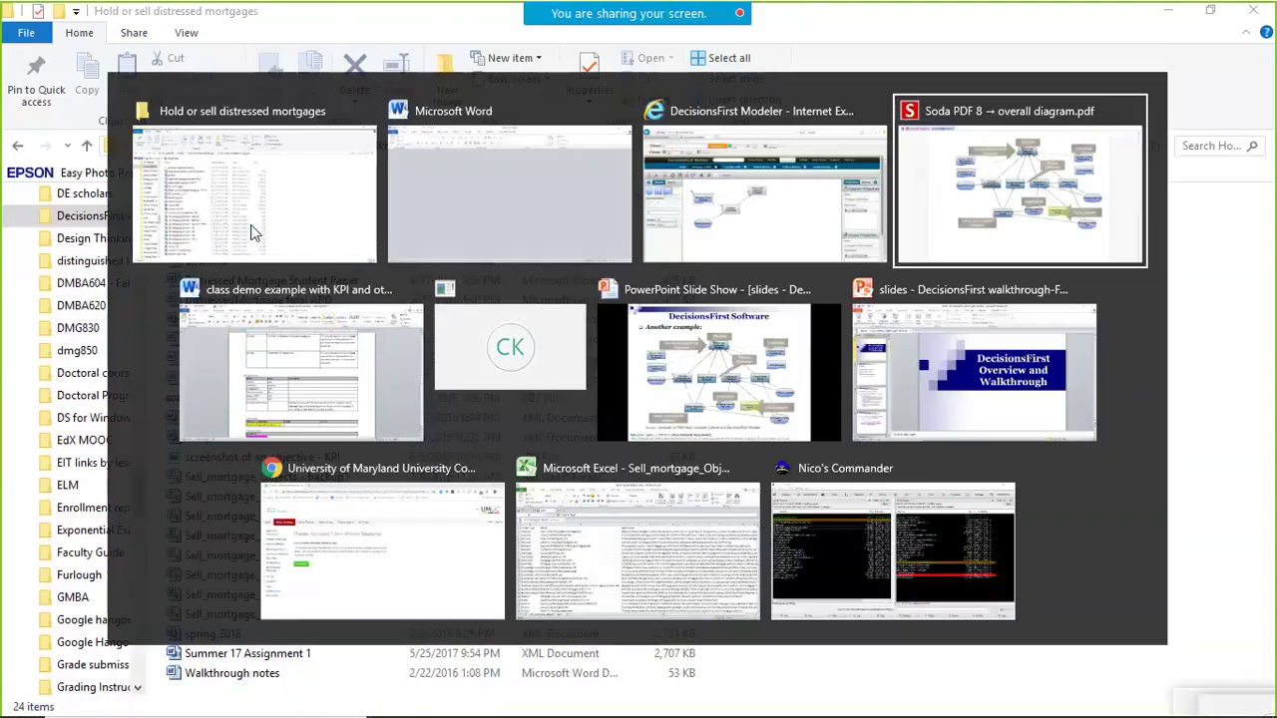
pyautogui.press('Tab')
pyautogui.scroll(-10, 429, 319)
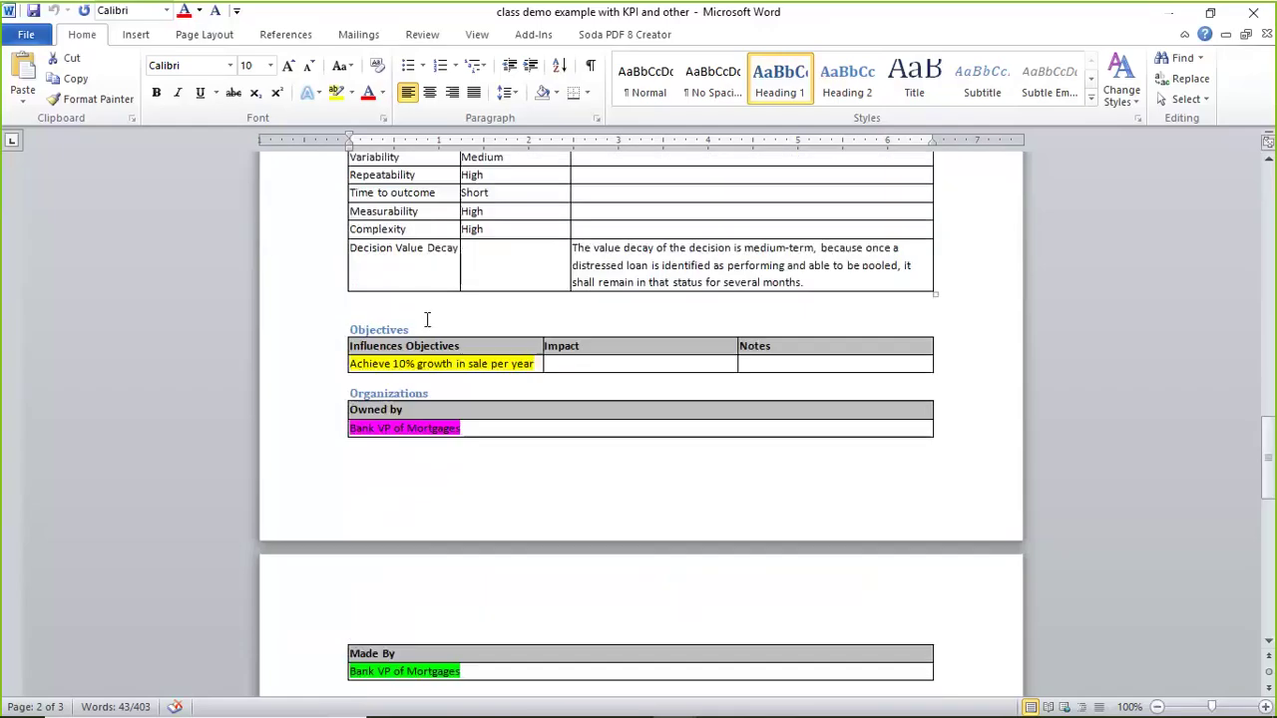
pyautogui.scroll(-8, 438, 359)
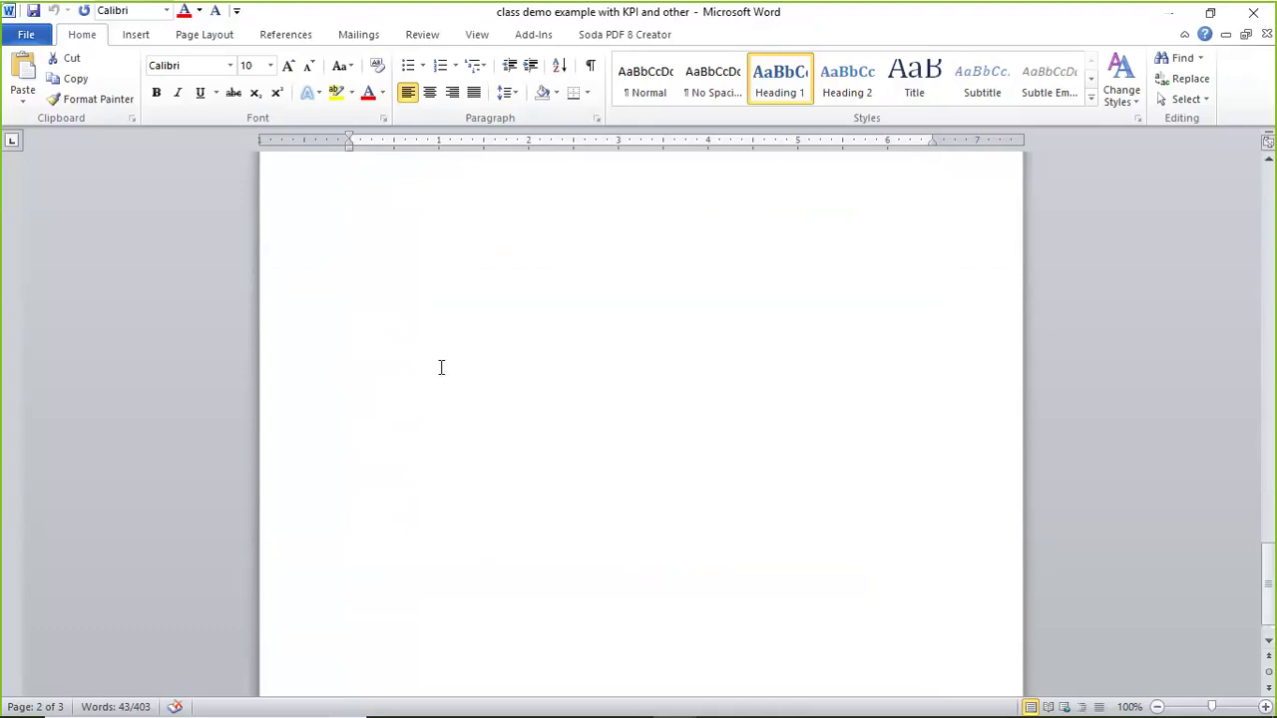
pyautogui.scroll(9, 441, 368)
pyautogui.scroll(15, 441, 368)
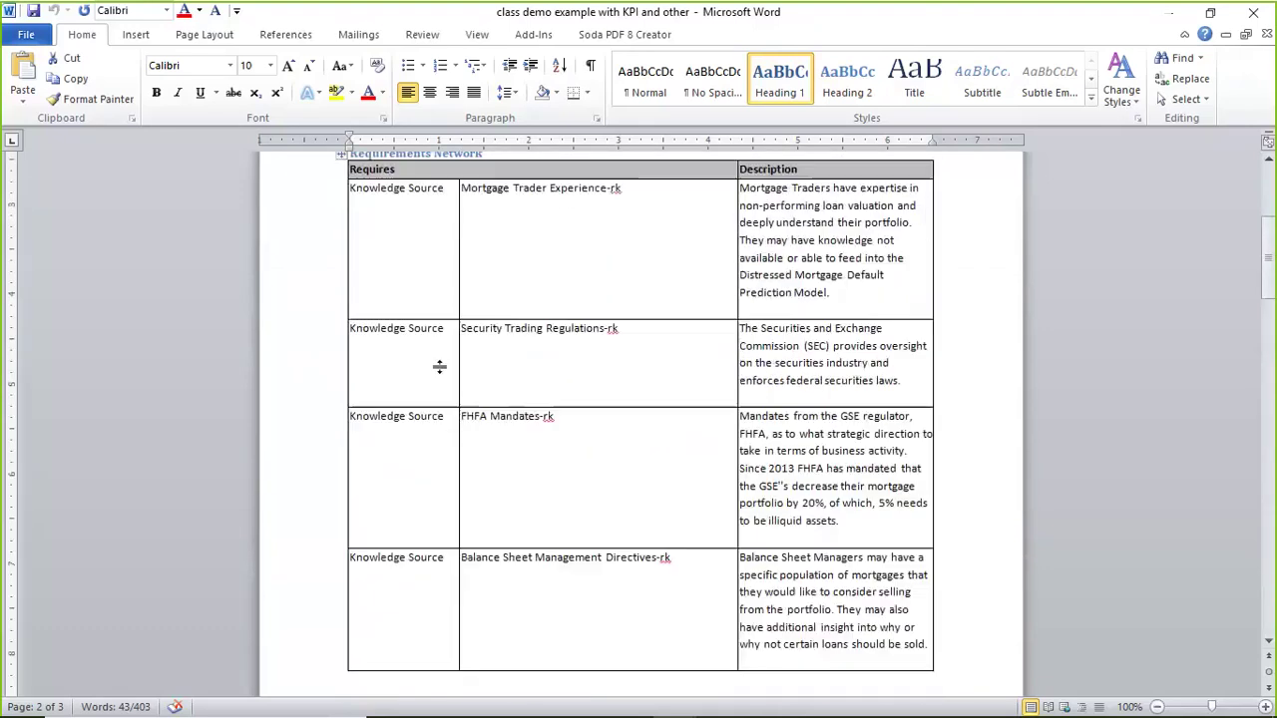
pyautogui.scroll(-1, 441, 368)
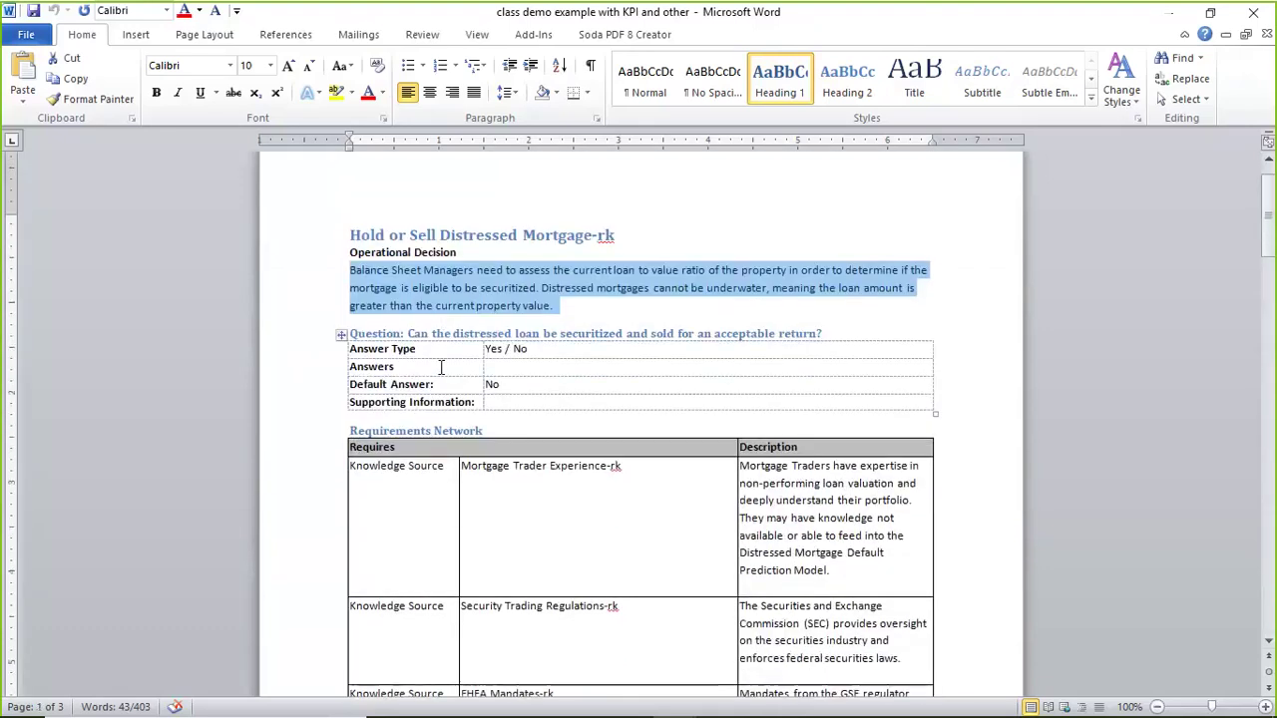
pyautogui.scroll(-6, 443, 379)
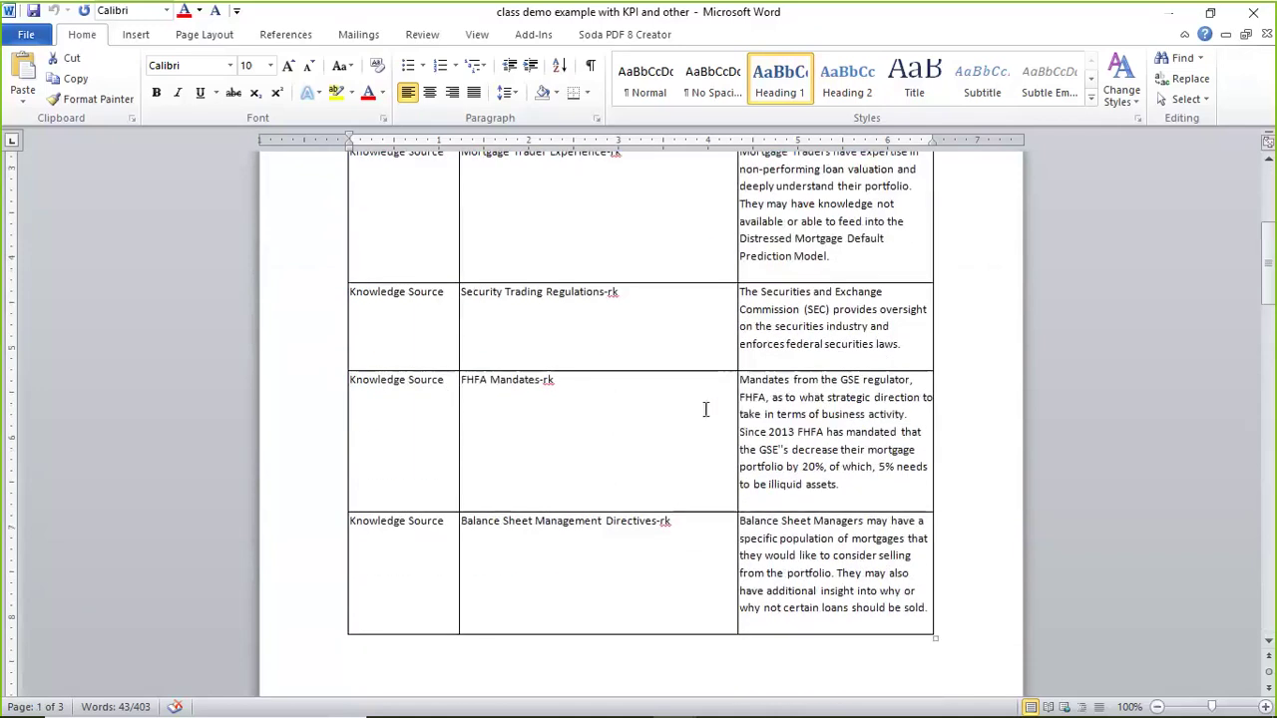
pyautogui.scroll(7, 742, 411)
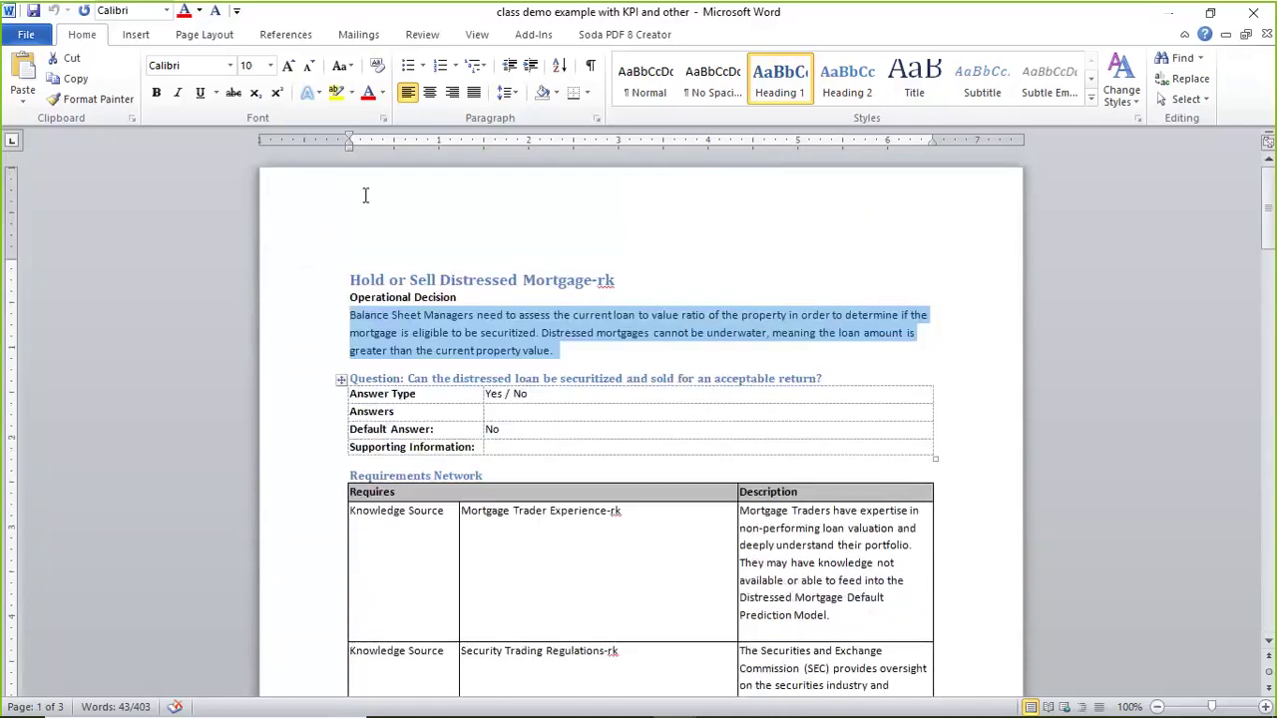
# Return to DecisionsFirst Modeler and look over the home page's object creation options, My Decisions list and Recent Activity
pyautogui.hotkey('alt', 'Tab')
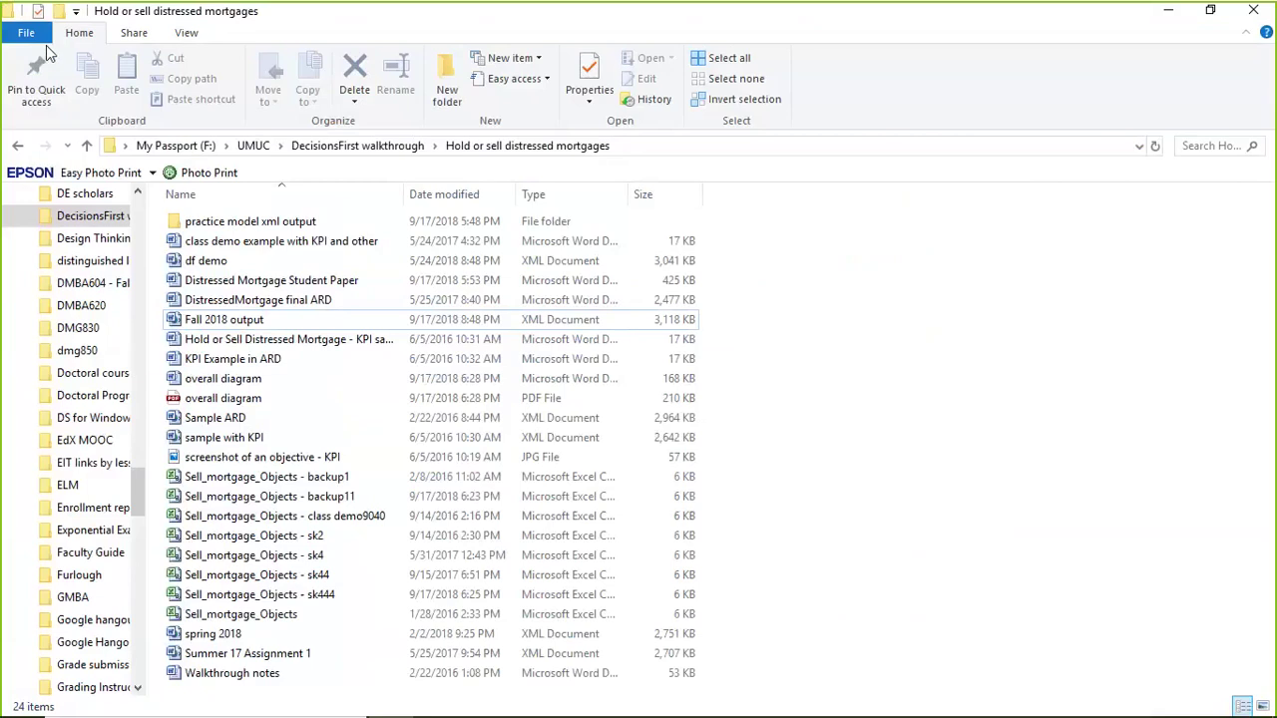
pyautogui.hotkey('alt', 'Tab')
pyautogui.hotkey('alt', 'Tab')
pyautogui.hotkey('alt', 'Tab')
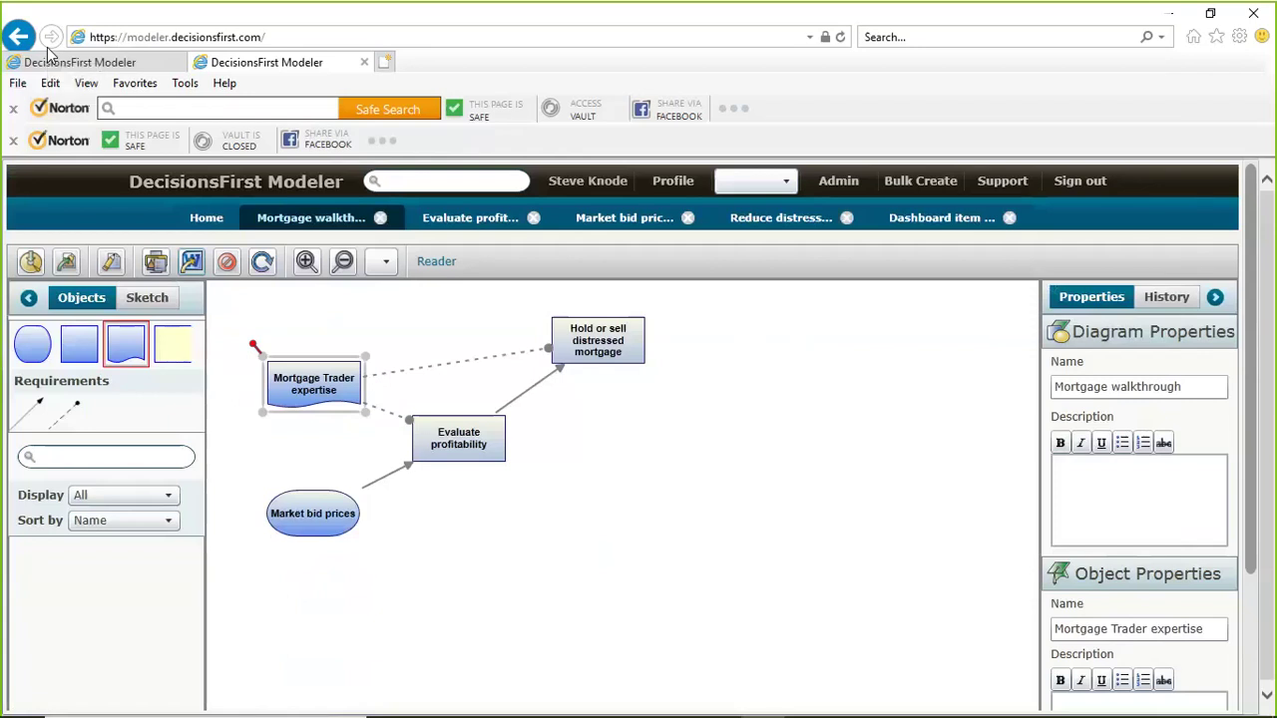
pyautogui.click(192, 261)
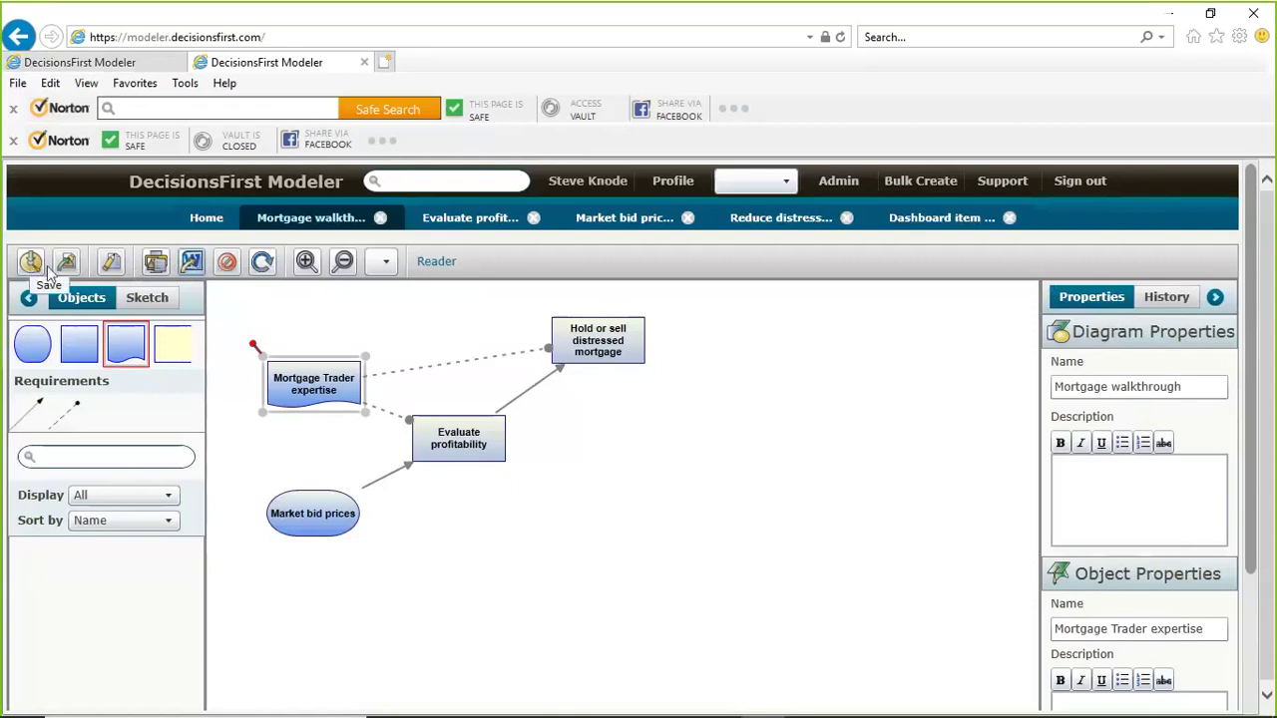
pyautogui.click(214, 218)
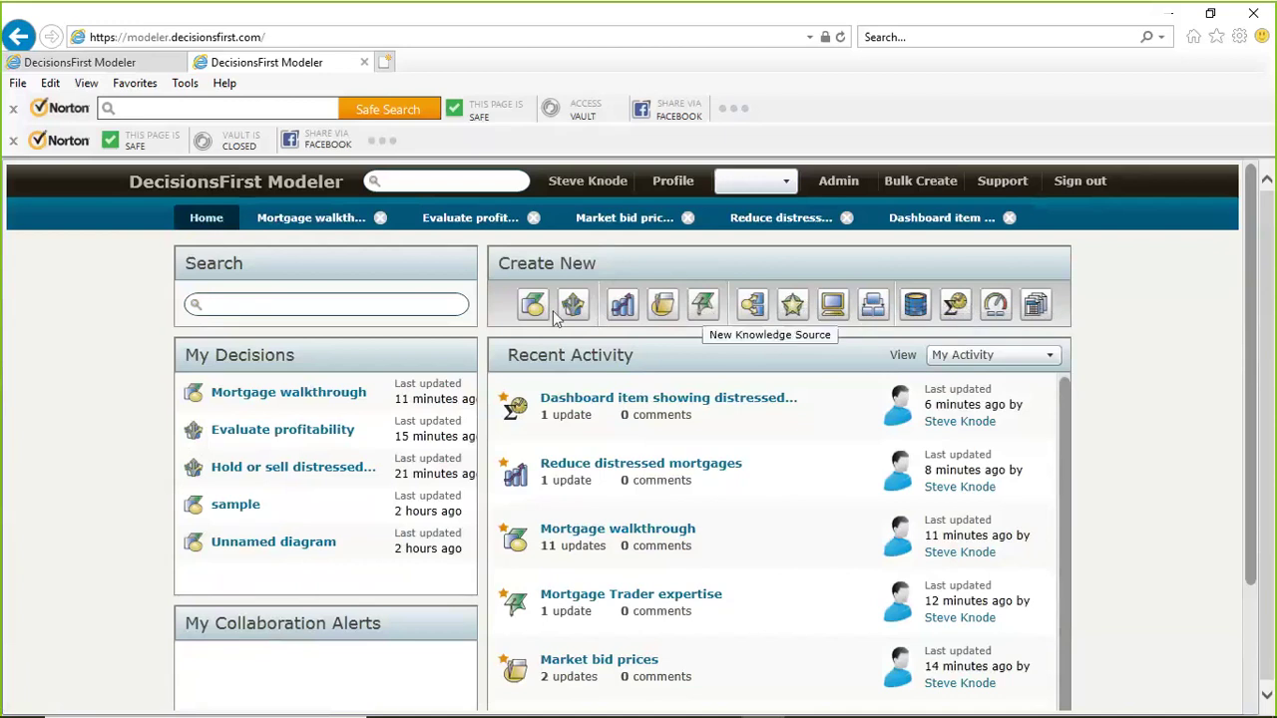
pyautogui.scroll(-3, 448, 304)
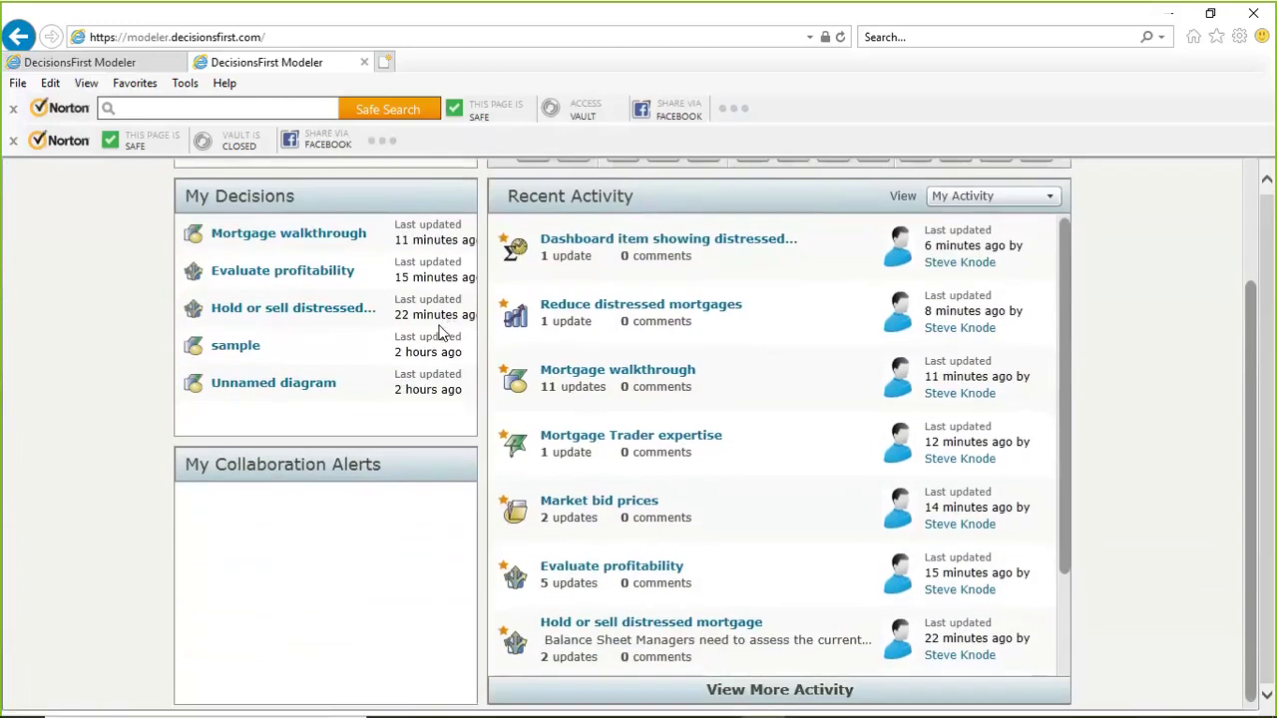
pyautogui.scroll(3, 442, 329)
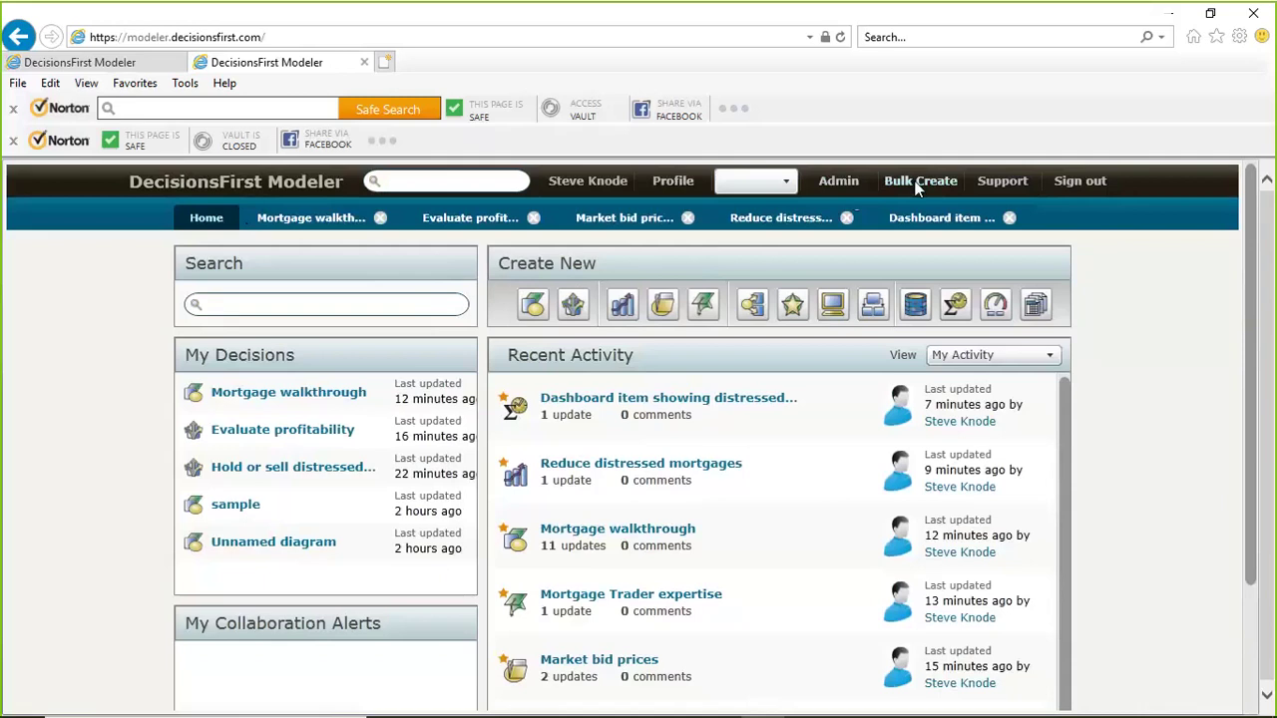
# Switch to the Excel file Sell_mortgage_Objects - sk44.csv and examine the object types, names and descriptions through the last row
pyautogui.hotkey('alt', 'Tab')
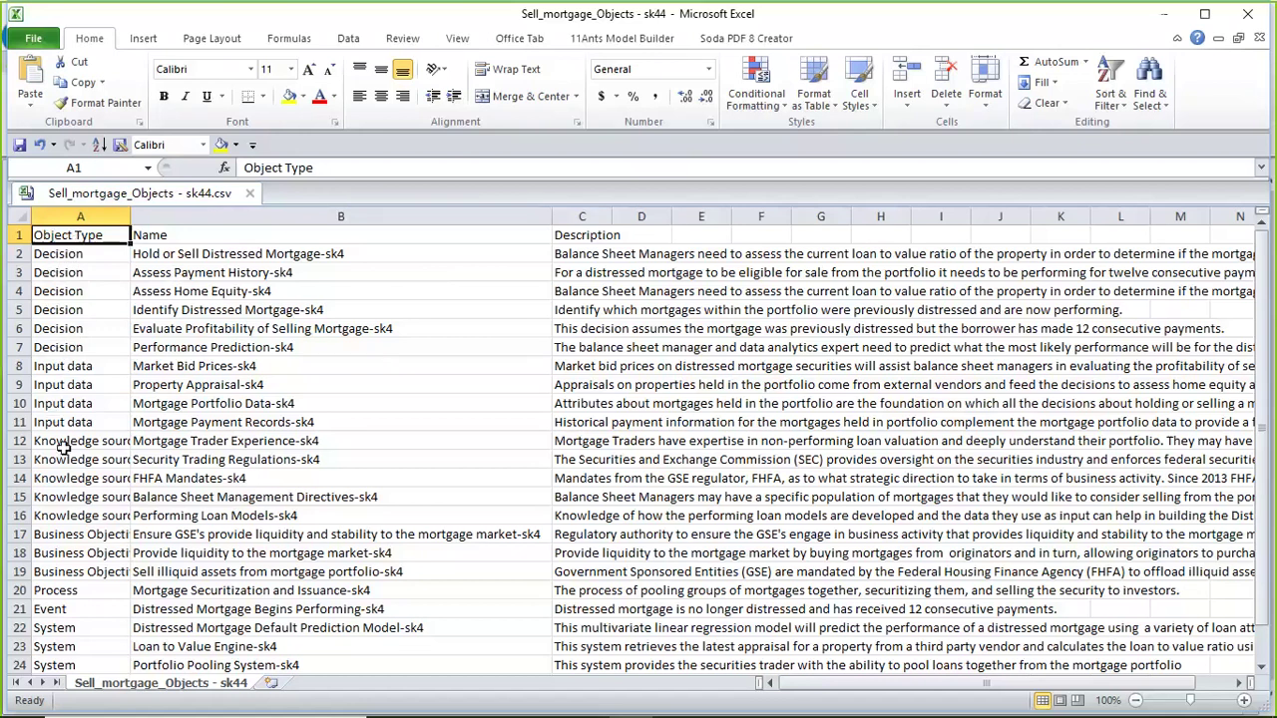
pyautogui.scroll(-1, 62, 498)
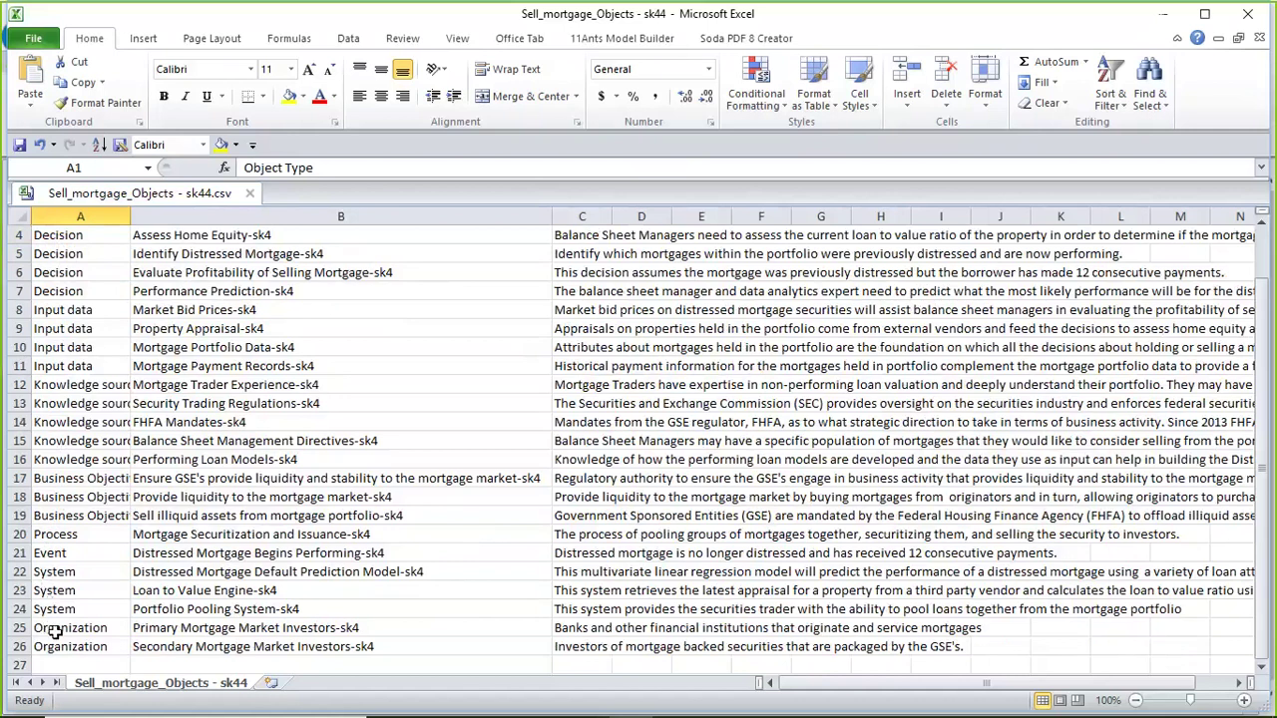
pyautogui.scroll(-1, 54, 630)
pyautogui.scroll(2, 58, 439)
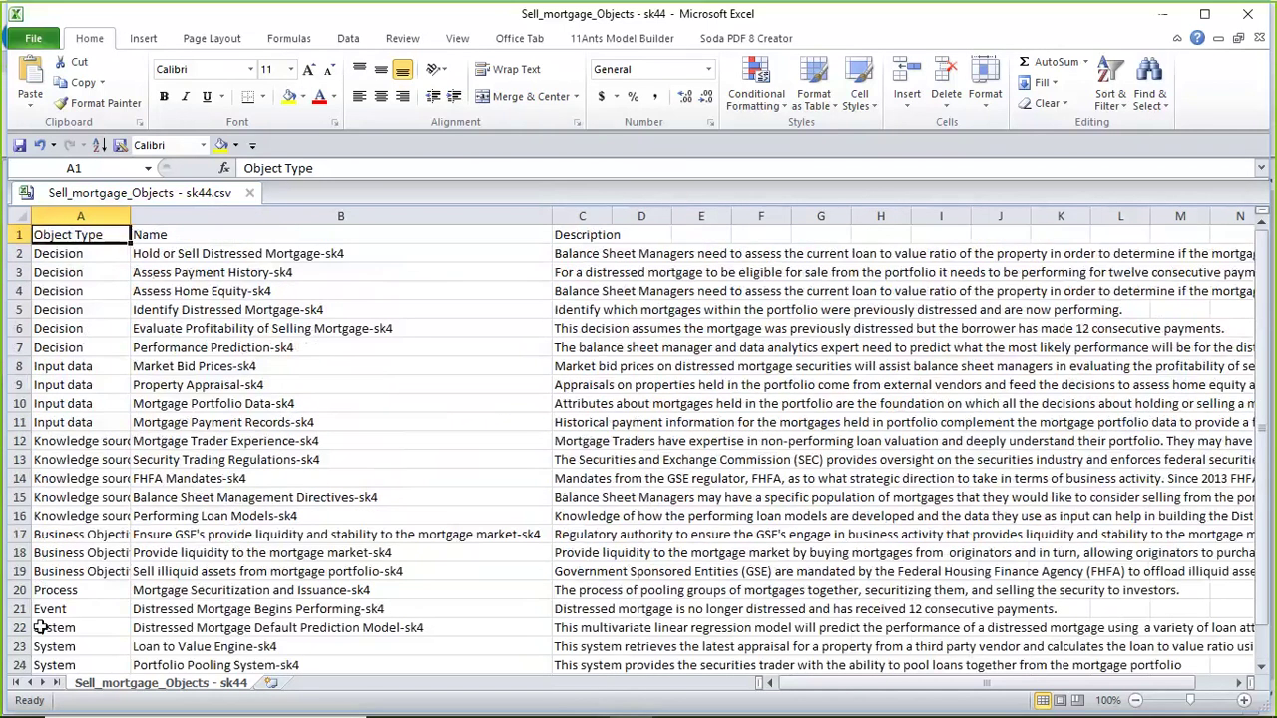
pyautogui.scroll(-2, 50, 454)
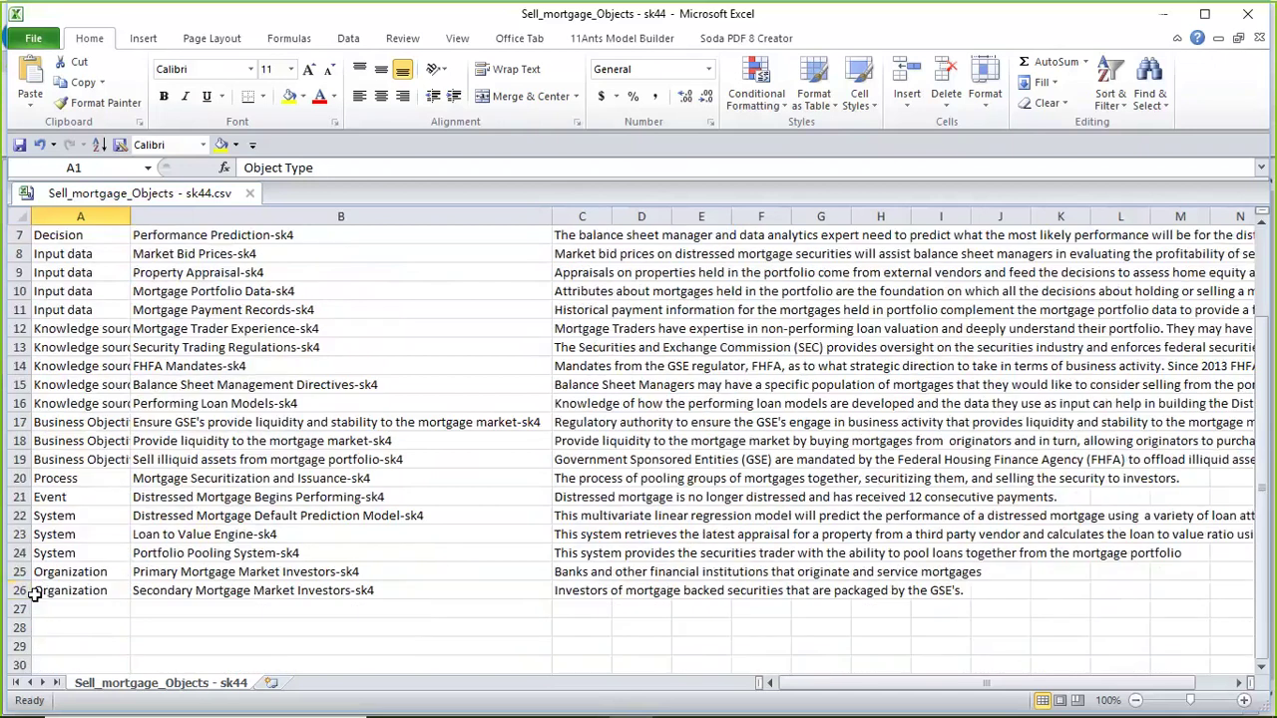
pyautogui.scroll(2, 35, 594)
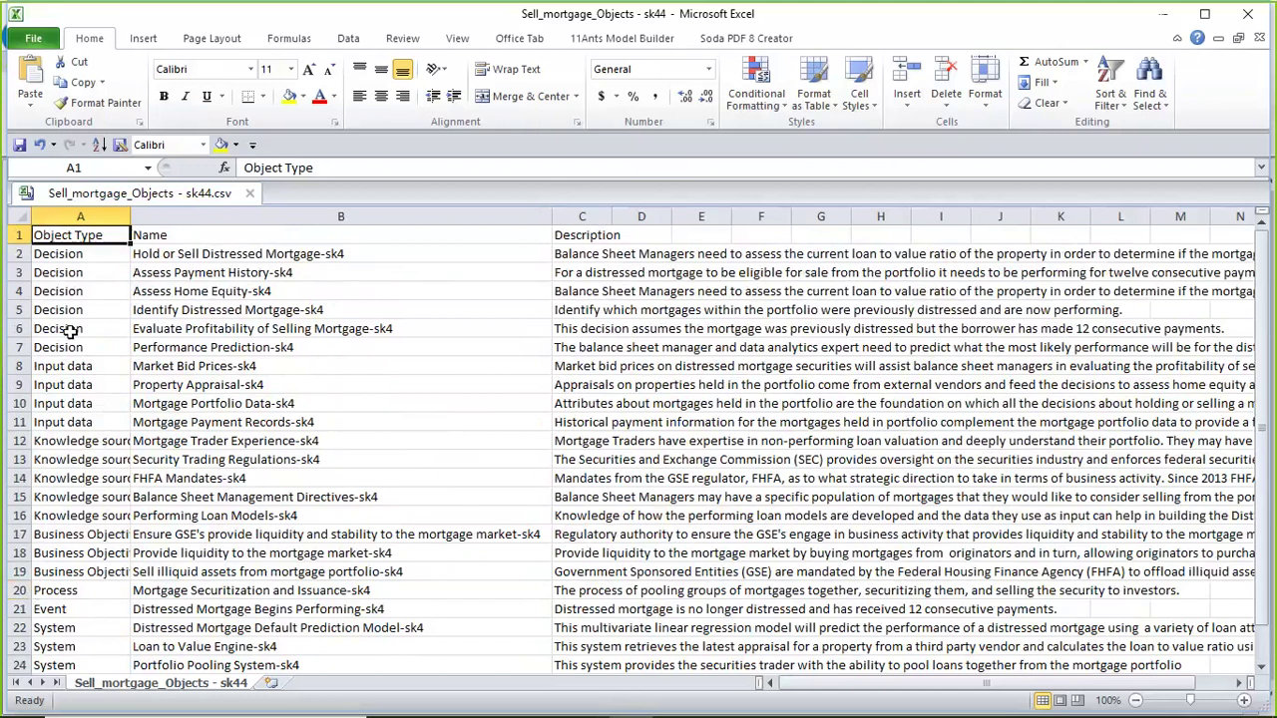
pyautogui.scroll(-3, 95, 538)
pyautogui.scroll(1, 98, 584)
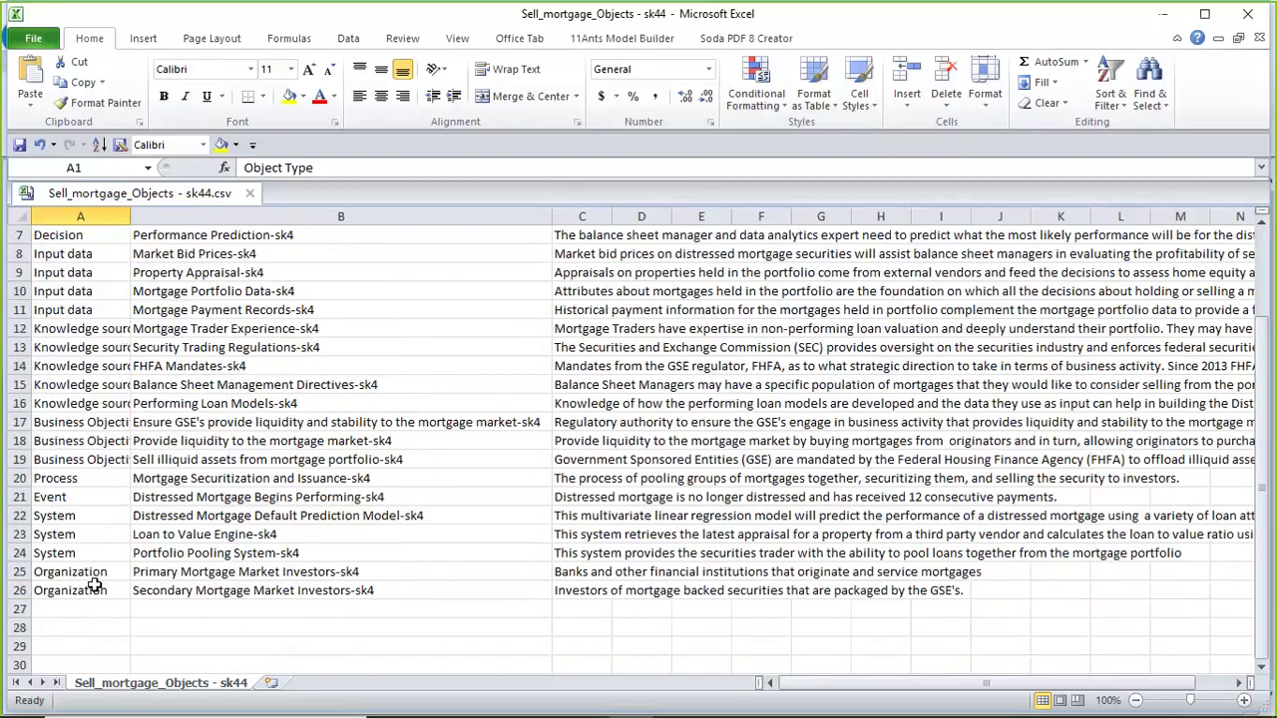
pyautogui.scroll(2, 95, 587)
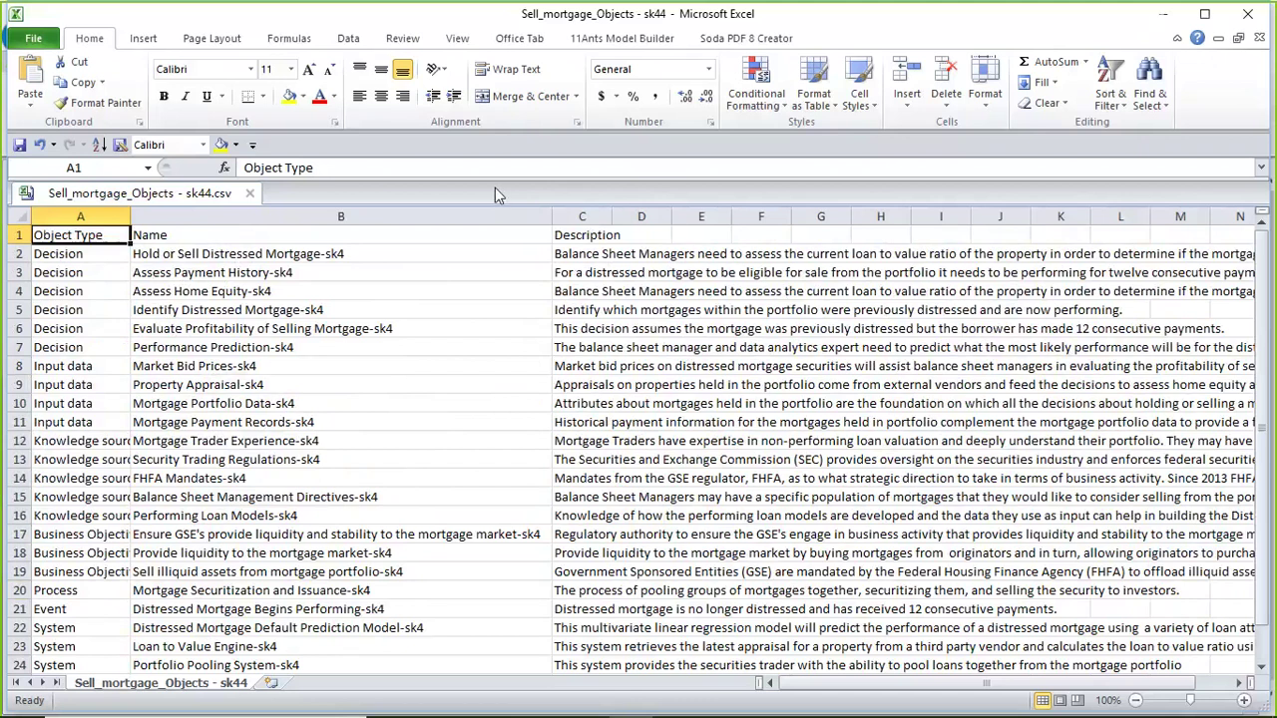
# Return to DecisionsFirst Modeler and bulk create objects by uploading the file "Sell_mortgage_Objects - sk444.csv"
pyautogui.hotkey('alt', 'Tab')
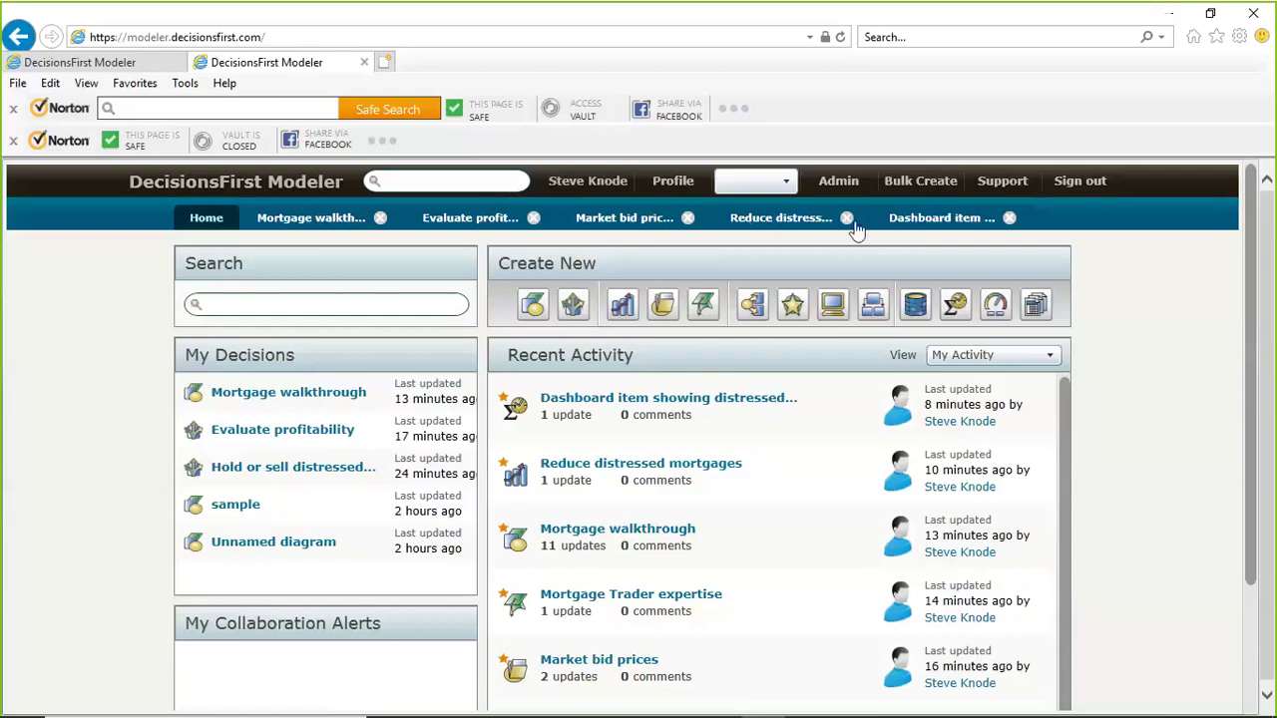
pyautogui.click(916, 187)
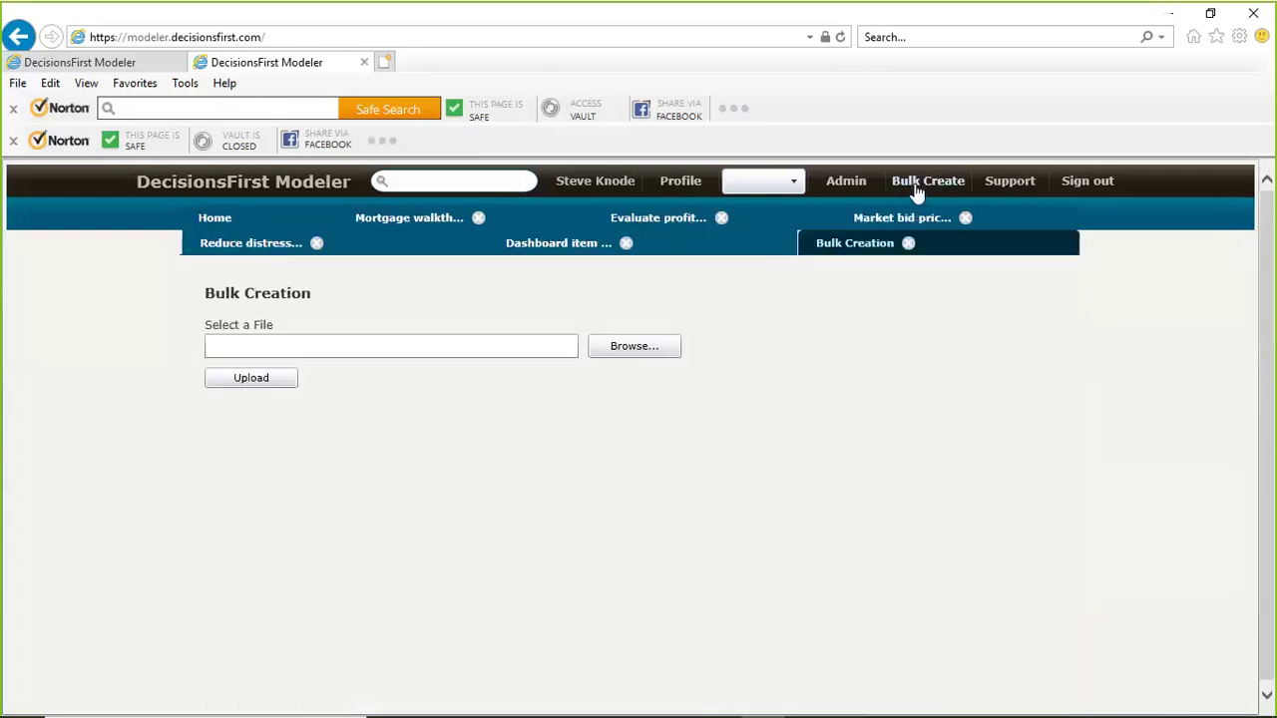
pyautogui.click(618, 353)
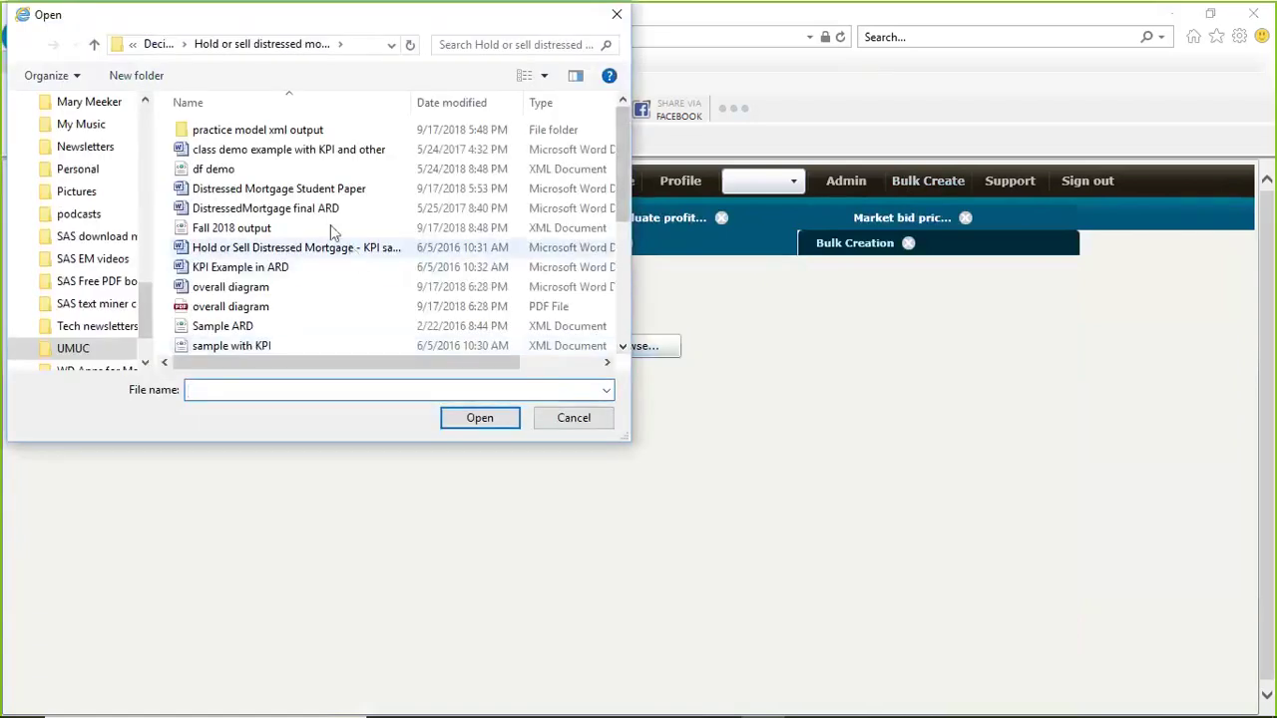
pyautogui.scroll(-4, 312, 212)
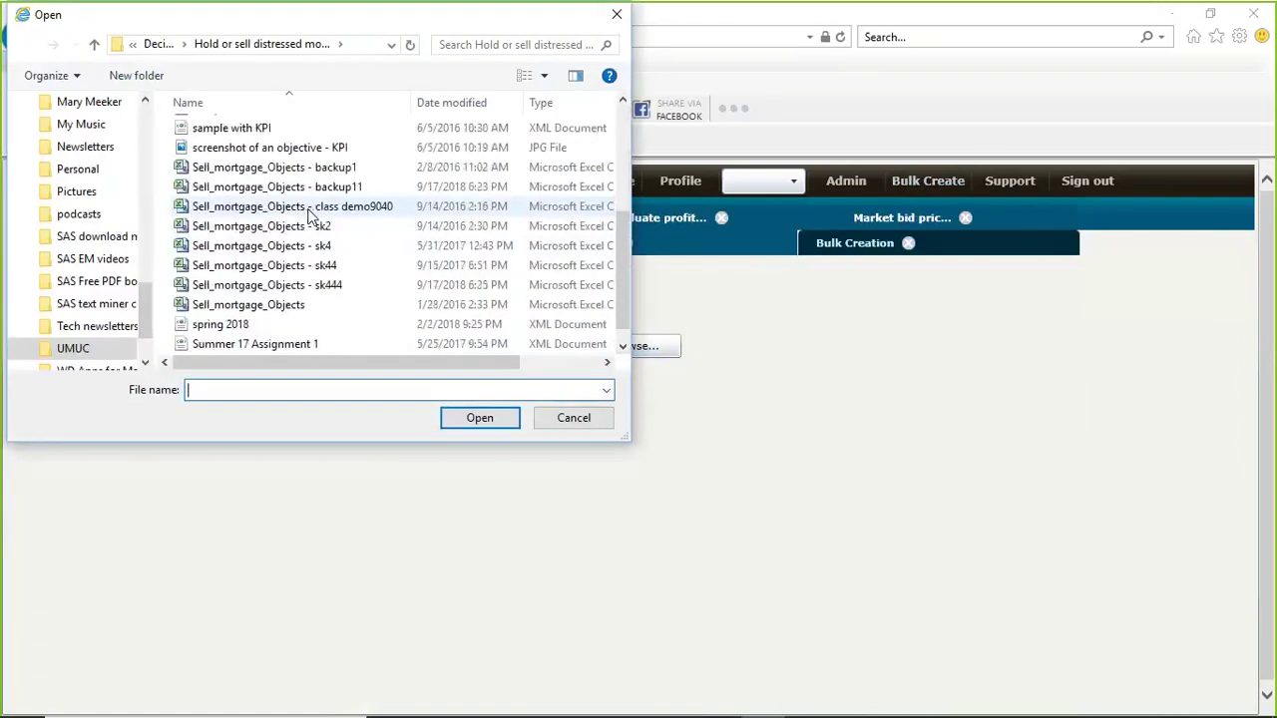
pyautogui.click(299, 286)
pyautogui.click(463, 418)
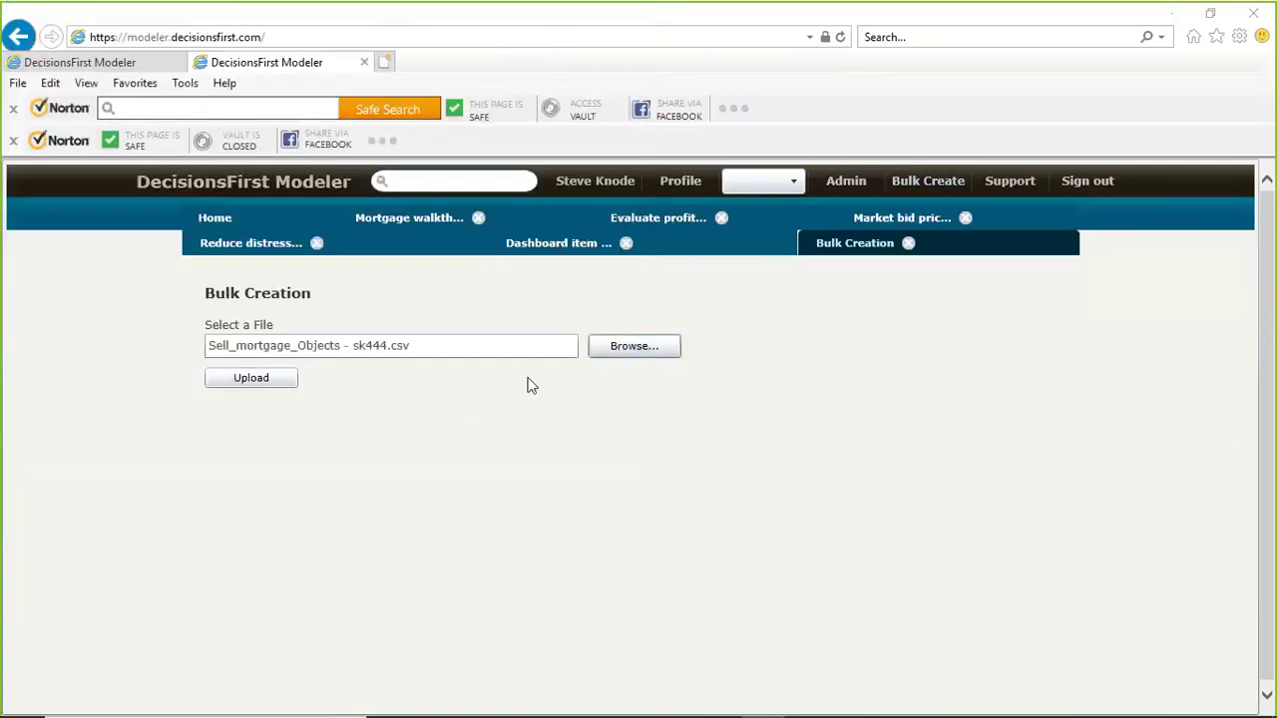
pyautogui.click(249, 380)
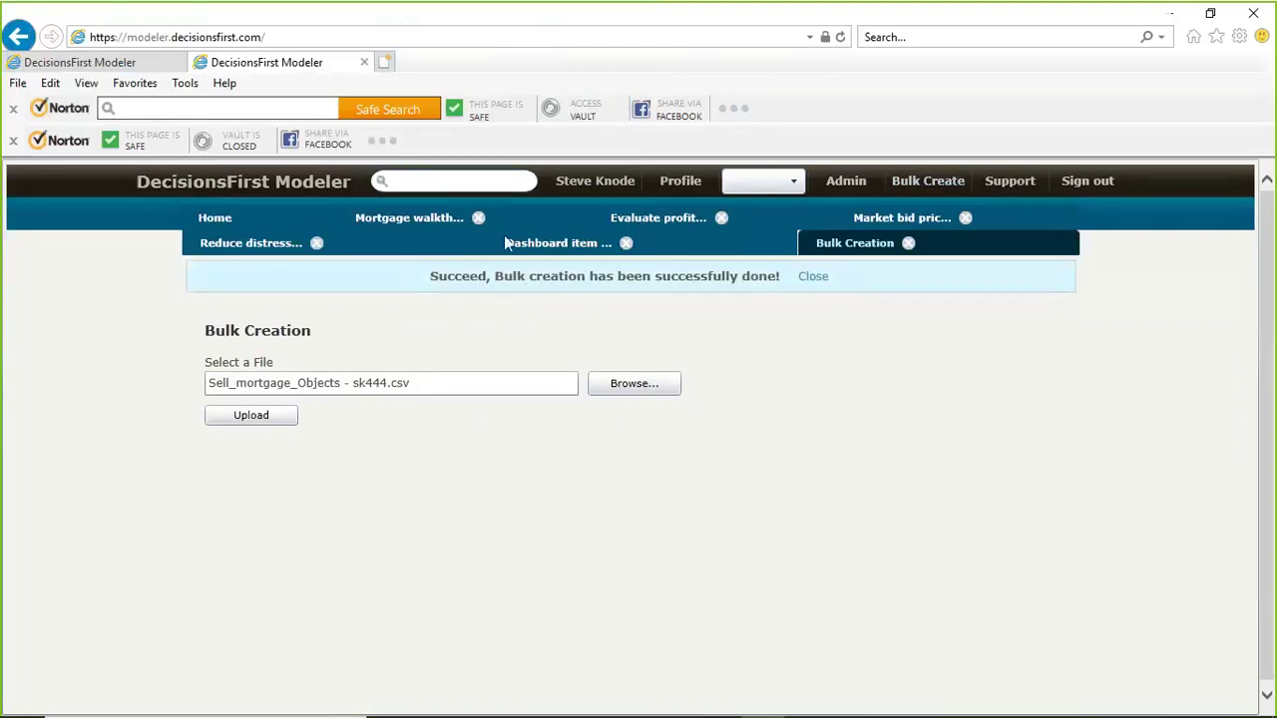
# Check the home page's My Decisions list for the bulk-created decisions
pyautogui.click(216, 223)
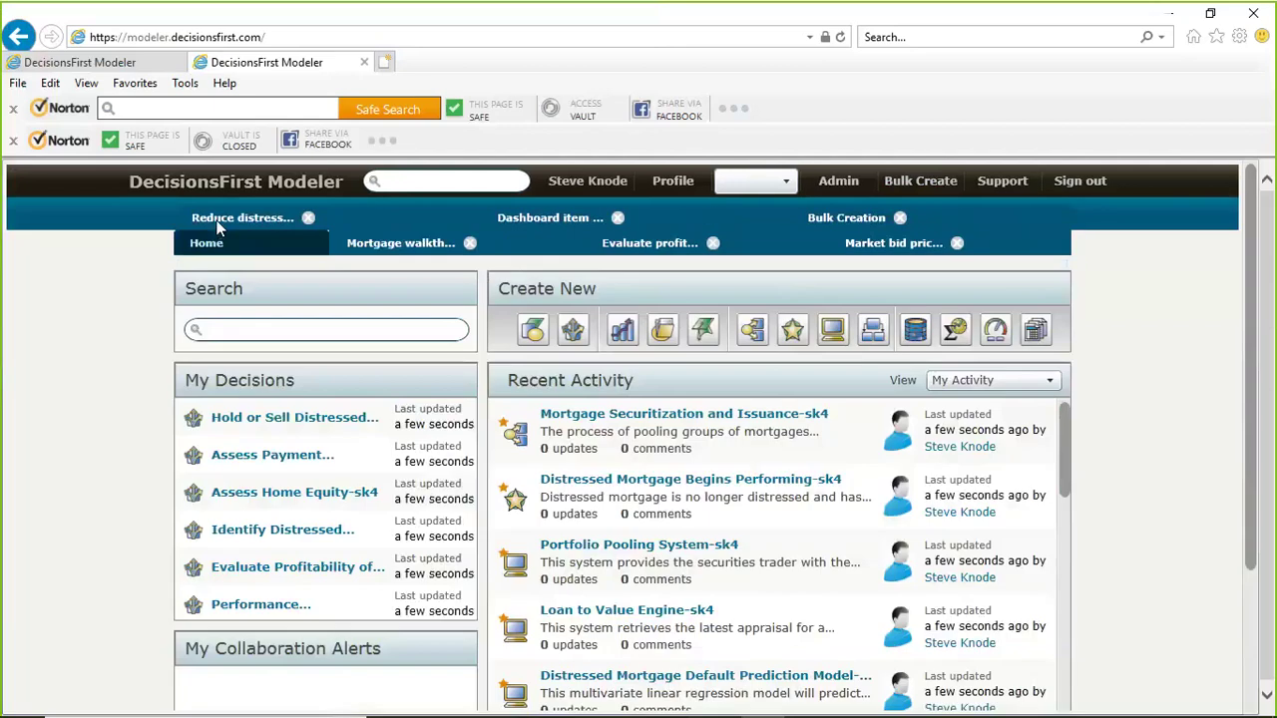
pyautogui.scroll(-6, 321, 442)
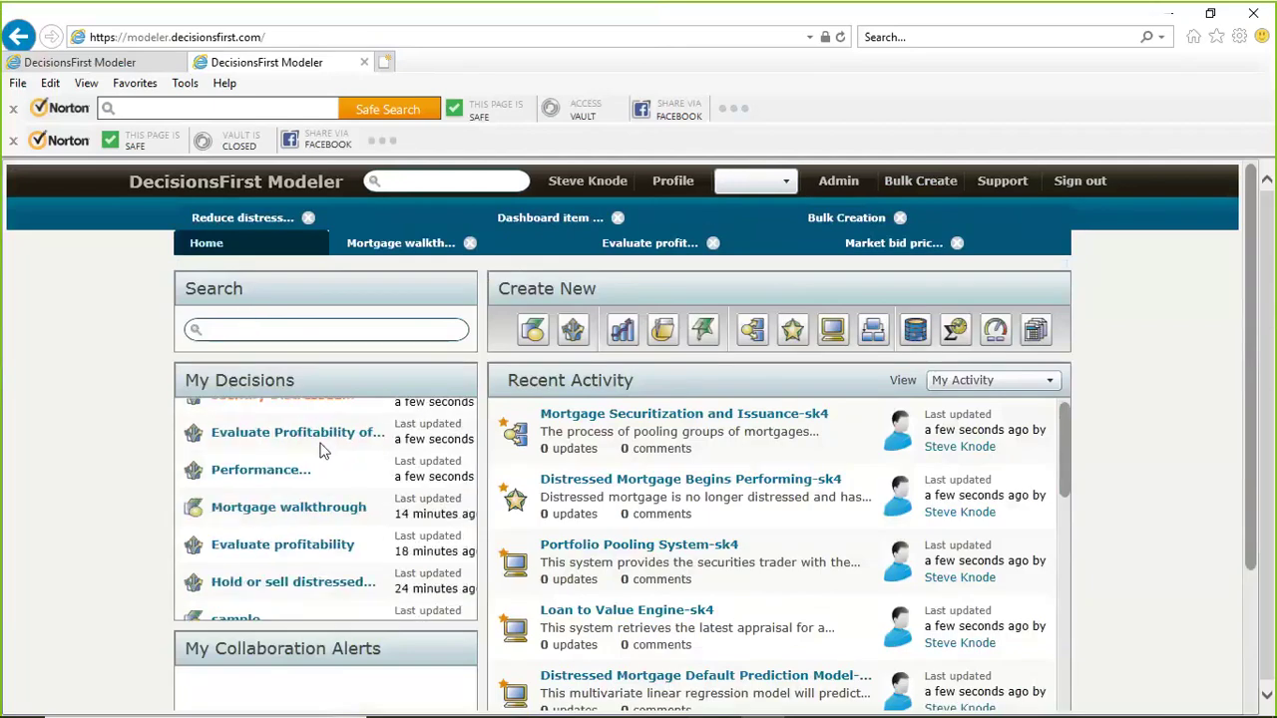
pyautogui.scroll(8, 321, 442)
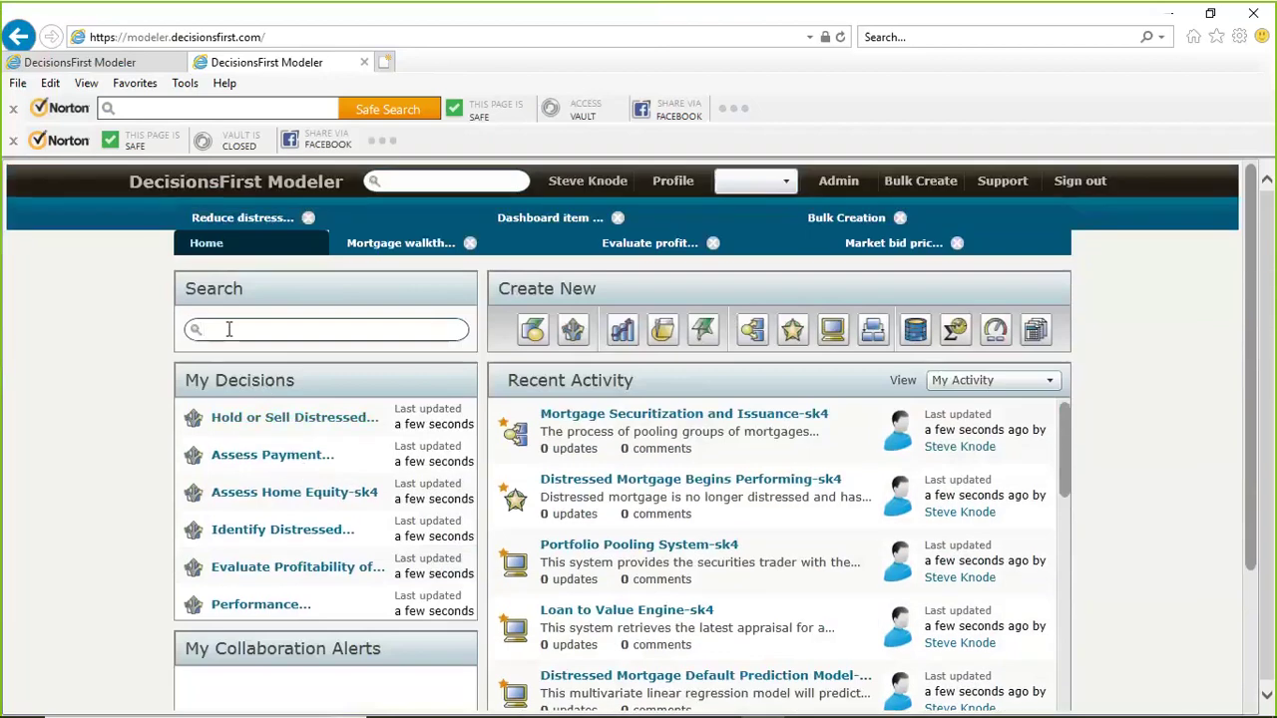
# Search the objects for "port" and select the category filters Knowledge Source, Input Data and Objective
pyautogui.write('port')
pyautogui.press('Return')
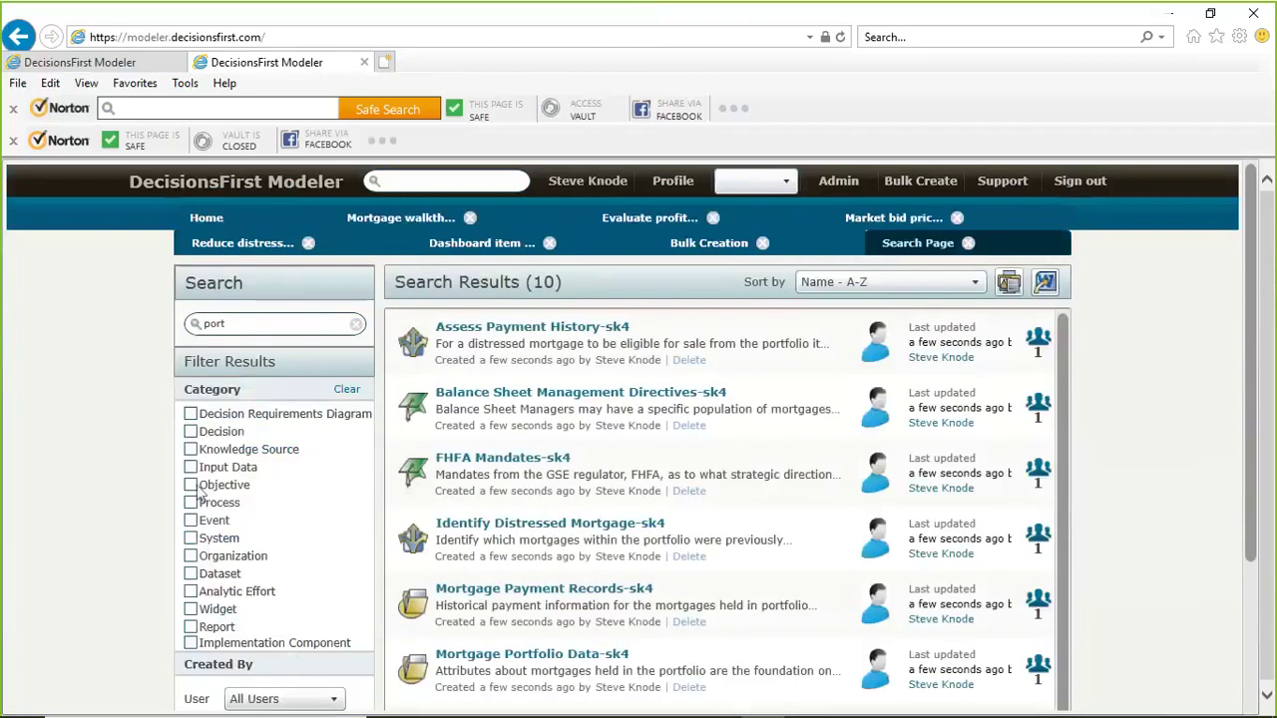
pyautogui.click(191, 449)
pyautogui.click(190, 468)
pyautogui.click(190, 486)
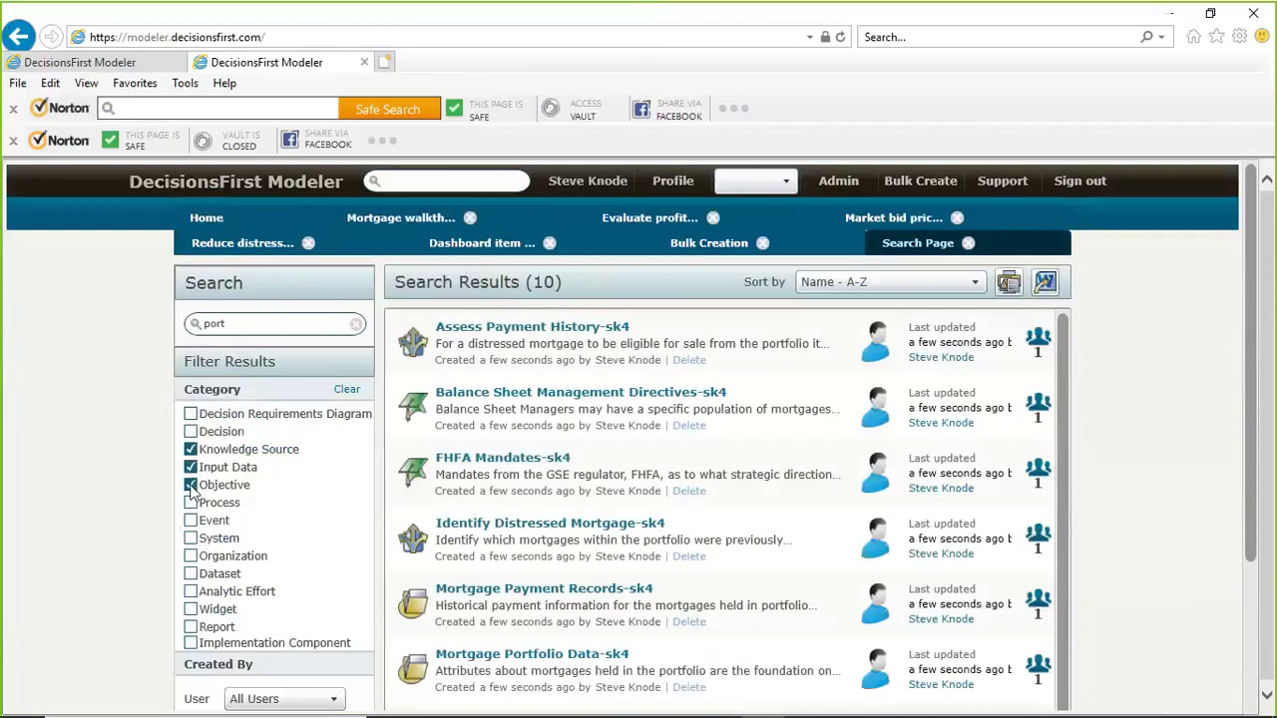
# Limit the "port" search to objects created by Me, rerun it with the filters and look through the results
pyautogui.scroll(-1, 294, 518)
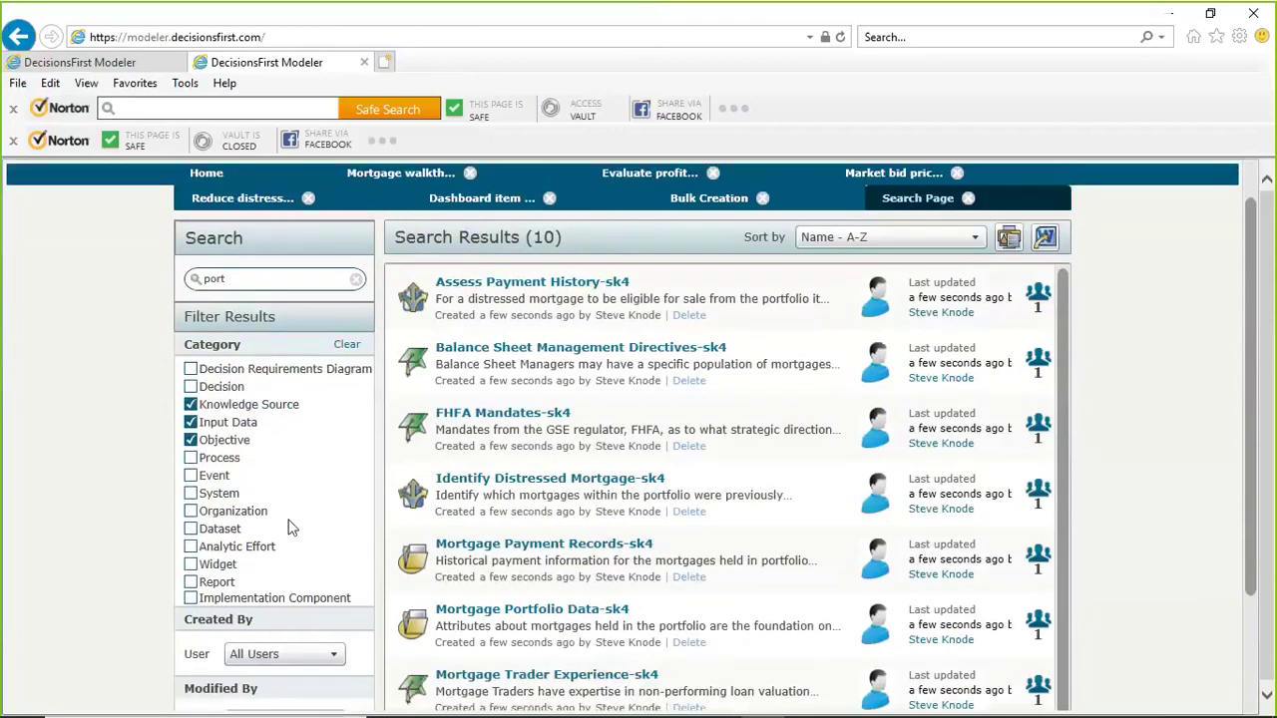
pyautogui.scroll(-1, 285, 542)
pyautogui.click(267, 611)
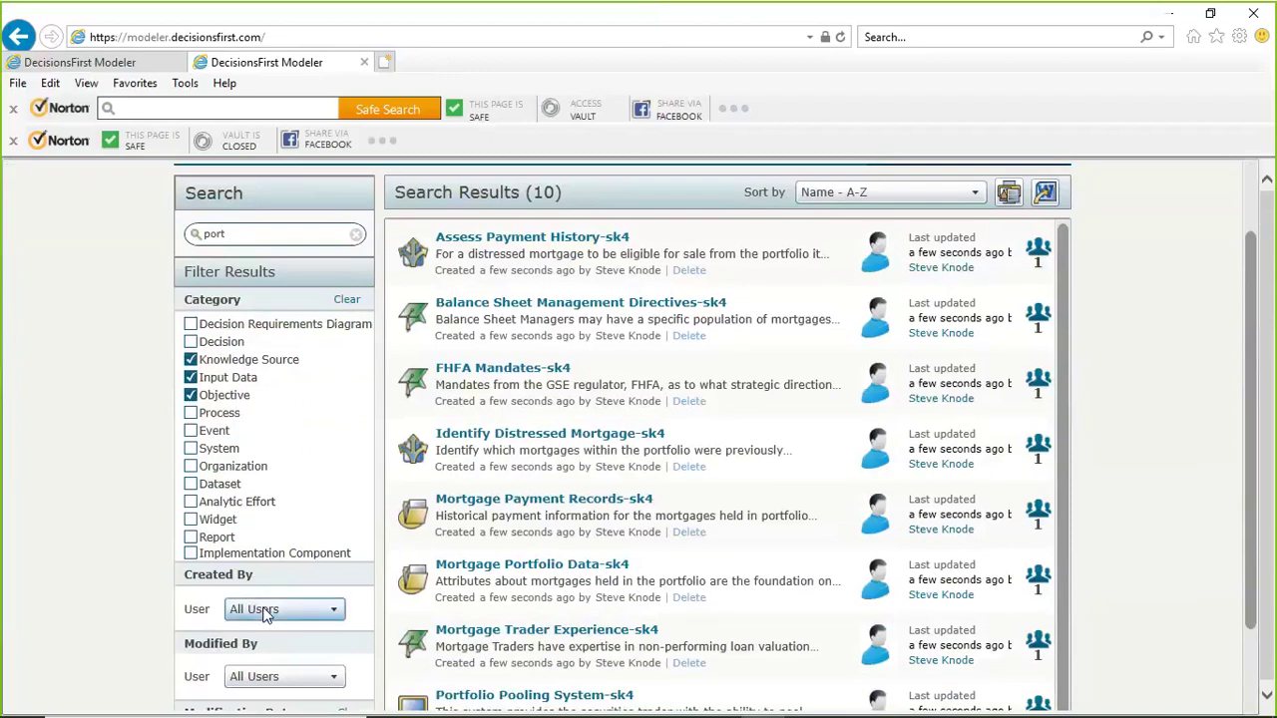
pyautogui.click(267, 610)
pyautogui.click(268, 610)
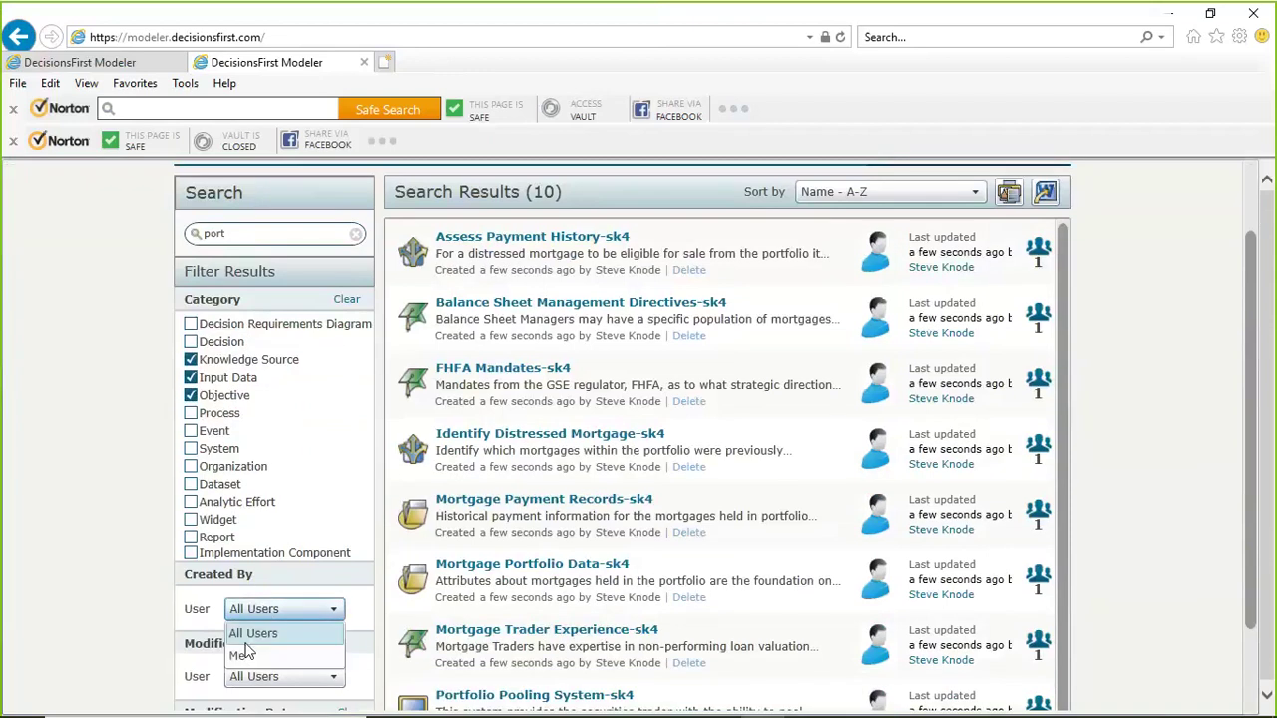
pyautogui.click(247, 656)
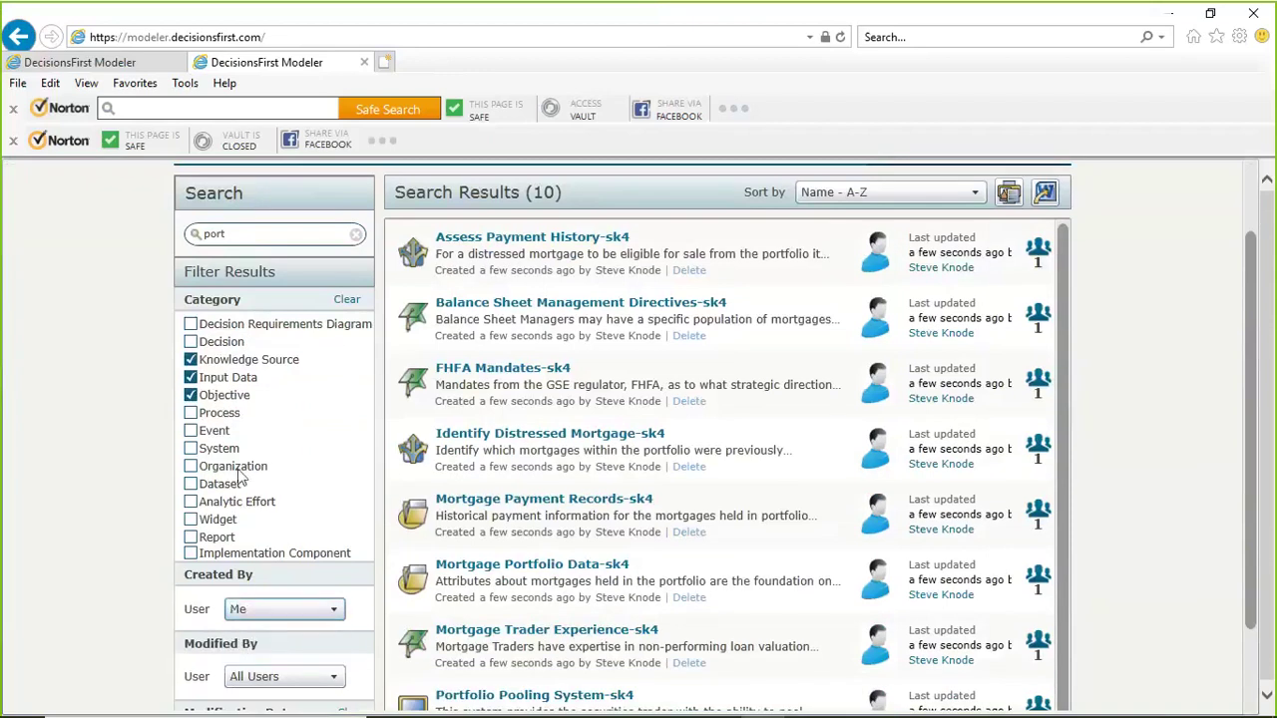
pyautogui.click(244, 236)
pyautogui.press('Return')
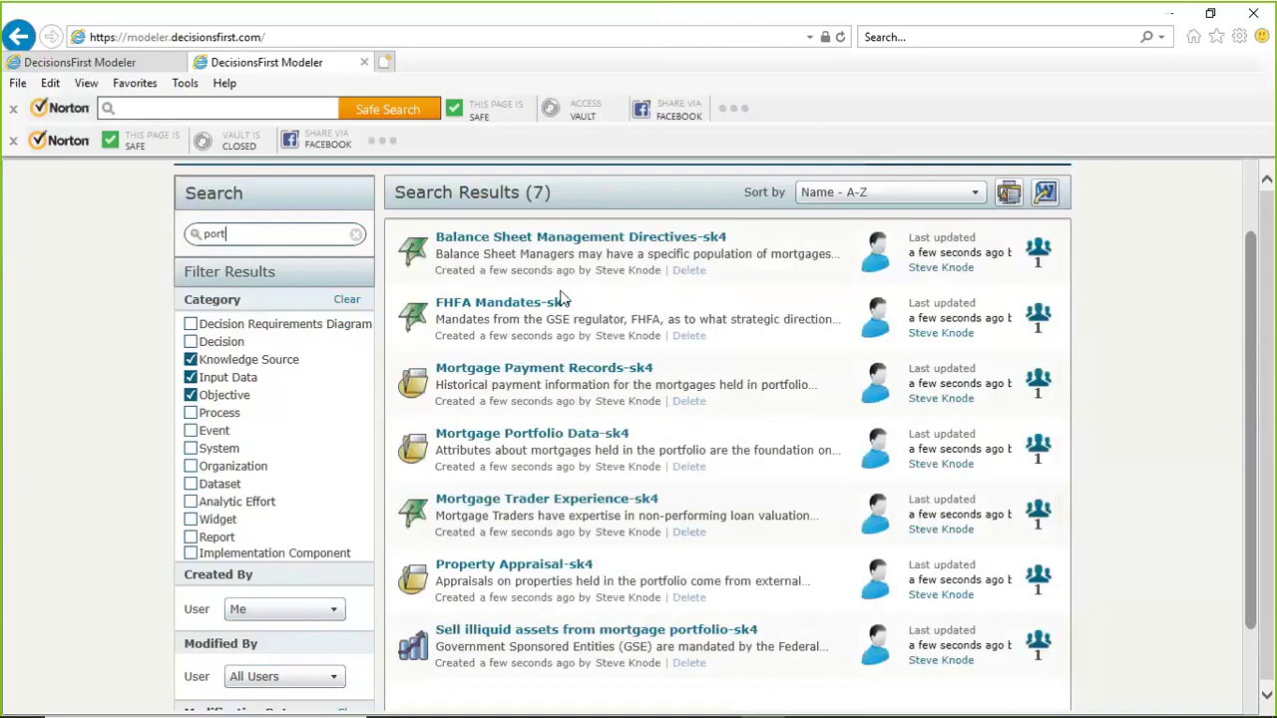
pyautogui.scroll(-2, 559, 305)
pyautogui.scroll(5, 558, 311)
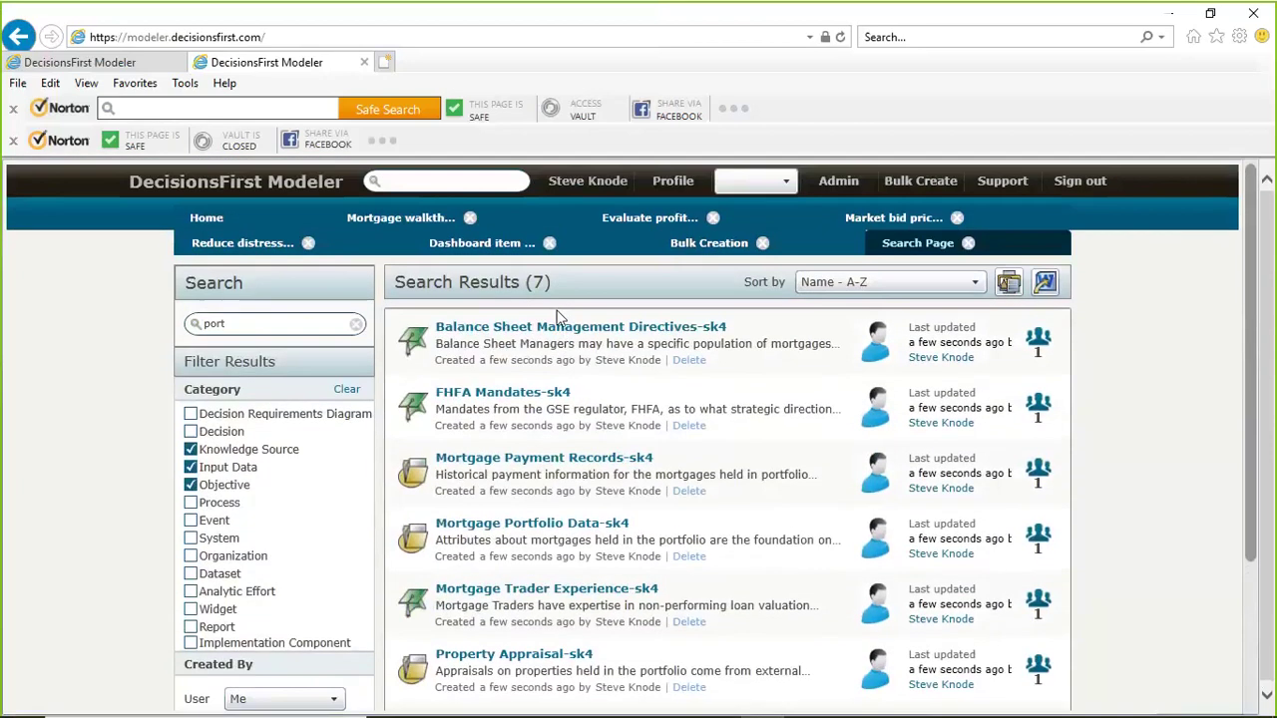
# Switch to the Excel file Sell_mortgage_Objects - sk44.csv, inspect the first decision's full name in cell B2, and return to DecisionsFirst Modeler
pyautogui.hotkey('alt', 'Tab')
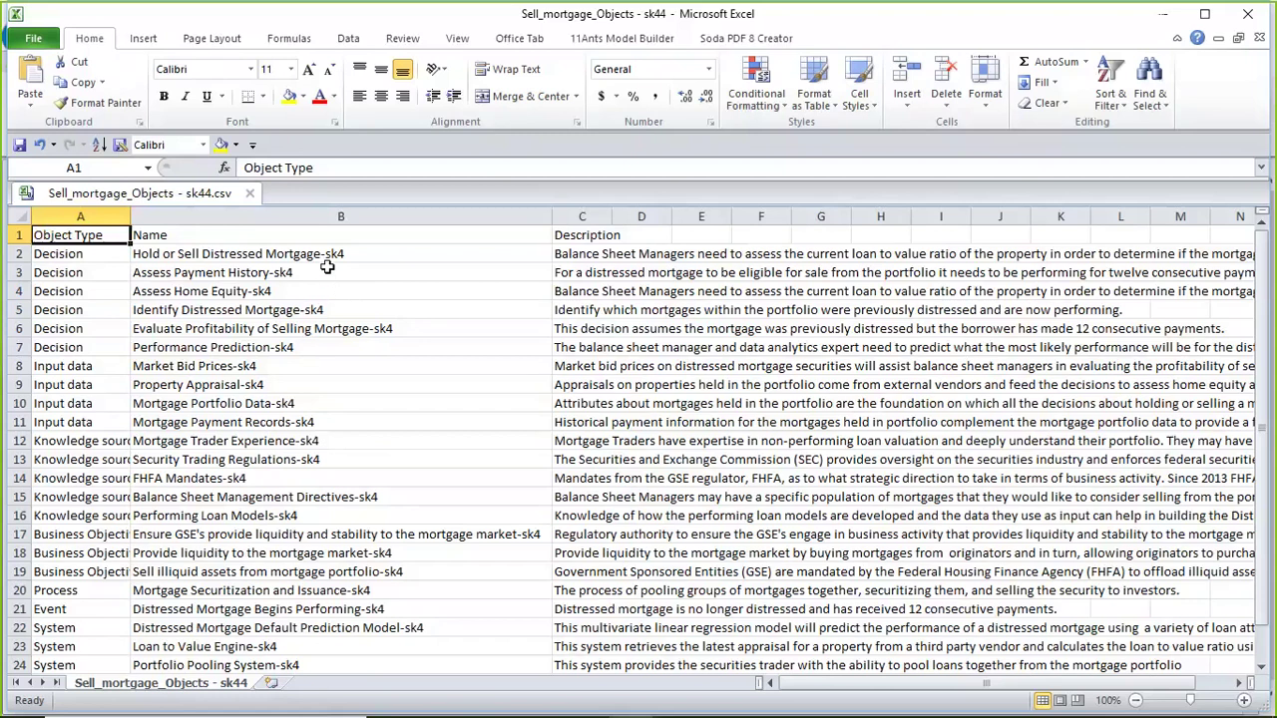
pyautogui.click(294, 258)
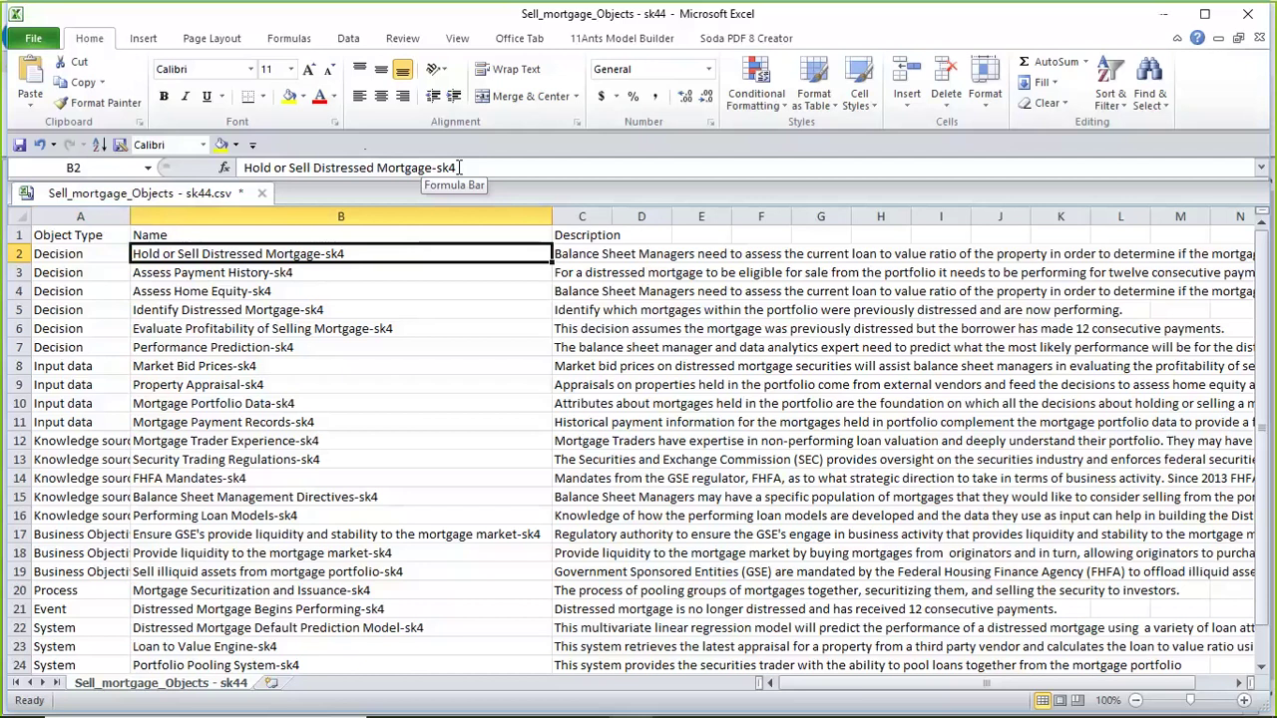
pyautogui.hotkey('alt', 'Tab')
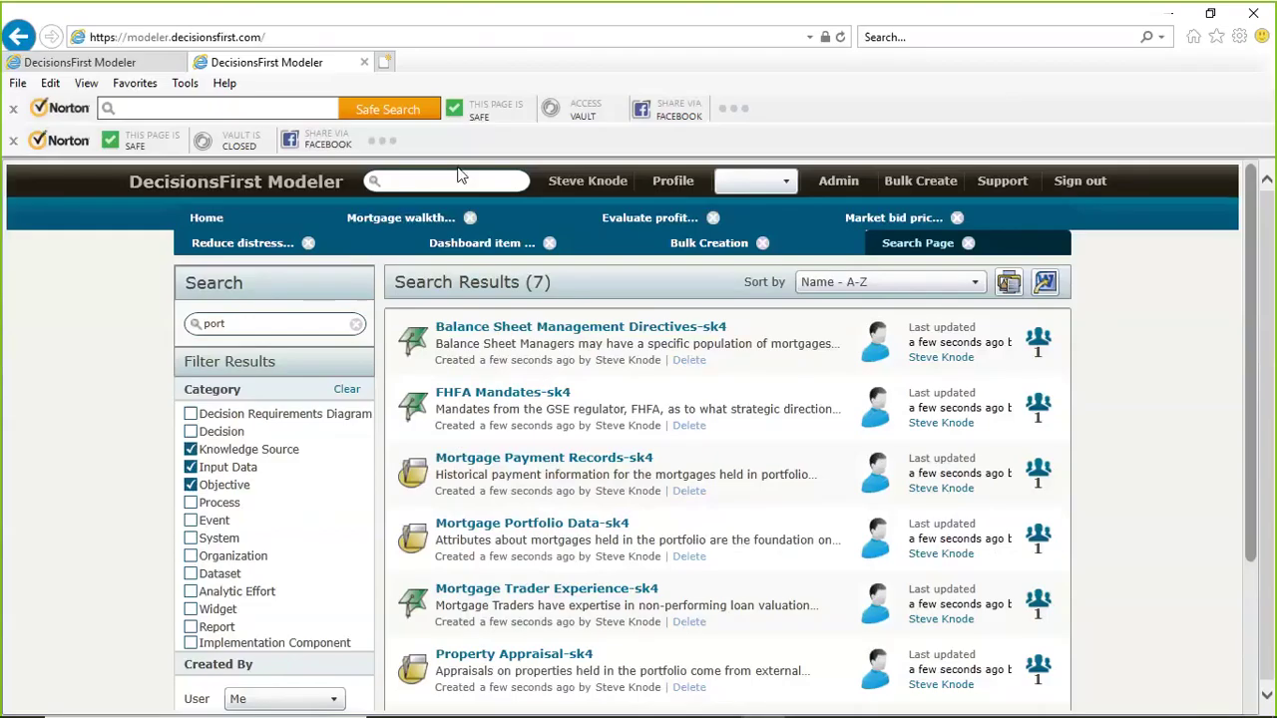
# Switch to the DecisionsFirst Software slide show and advance from the "Another example" slide to the "End Result" slide
pyautogui.hotkey('alt', 'Tab')
pyautogui.hotkey('alt', 'Tab')
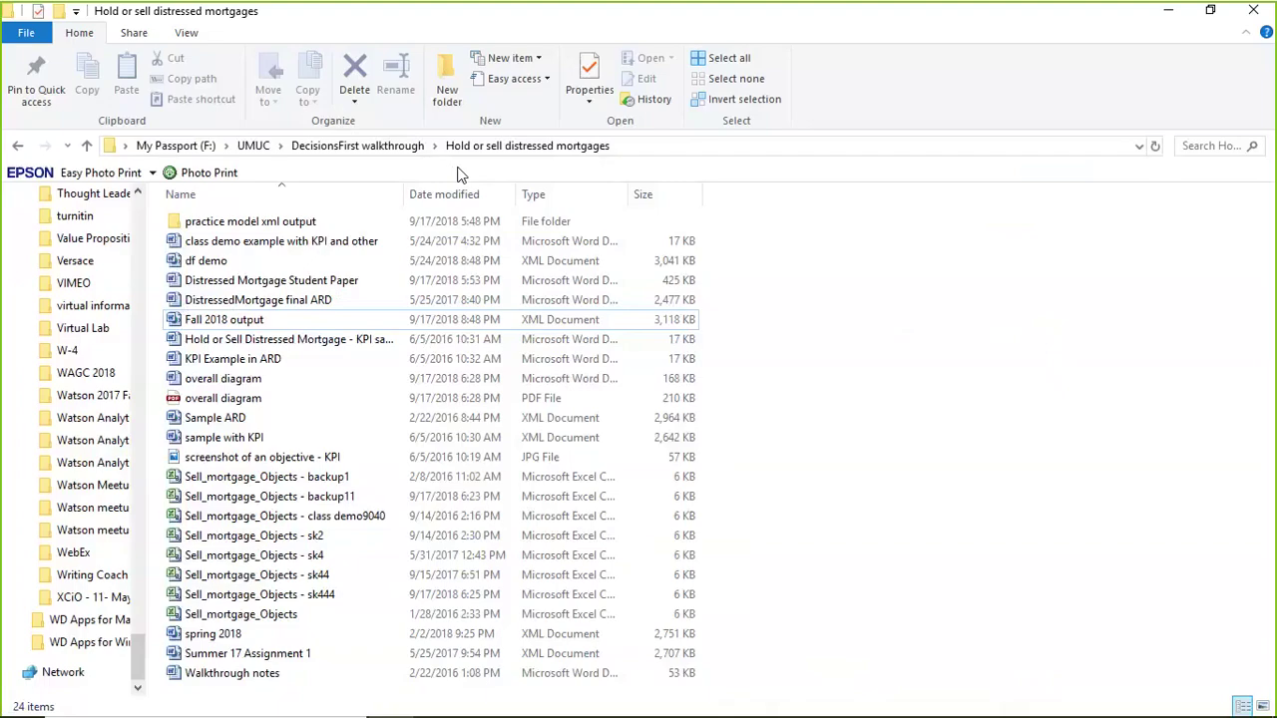
pyautogui.hotkey('alt', 'Tab')
pyautogui.hotkey('alt', 'Tab')
pyautogui.hotkey('alt', 'Tab')
pyautogui.hotkey('alt', 'Tab')
pyautogui.hotkey('alt', 'Tab')
pyautogui.hotkey('alt', 'Tab')
pyautogui.hotkey('alt', 'Tab')
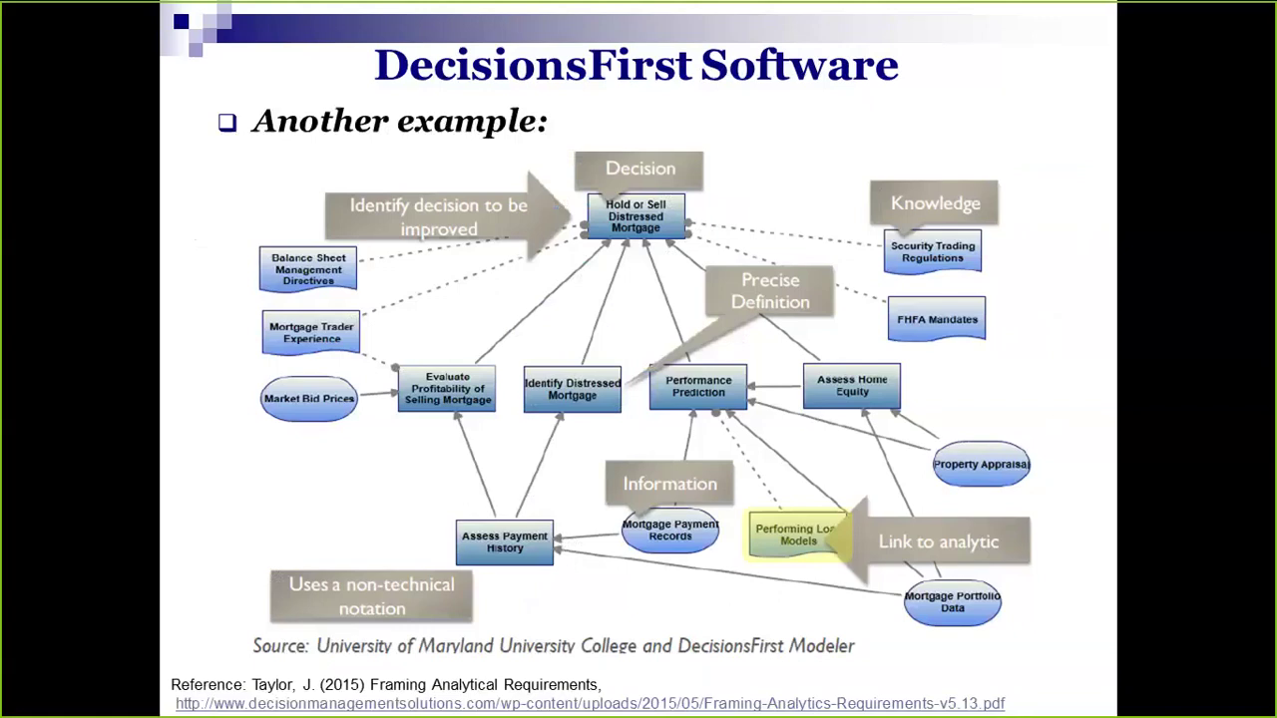
pyautogui.press('Right')
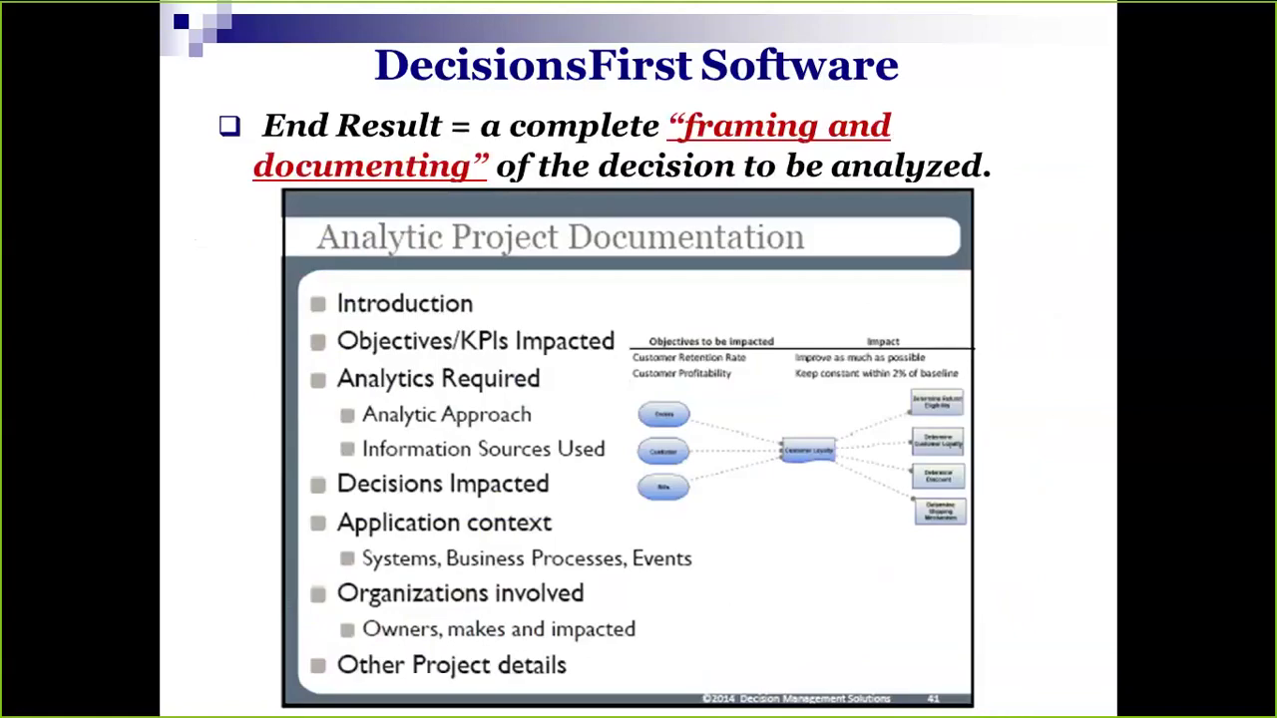